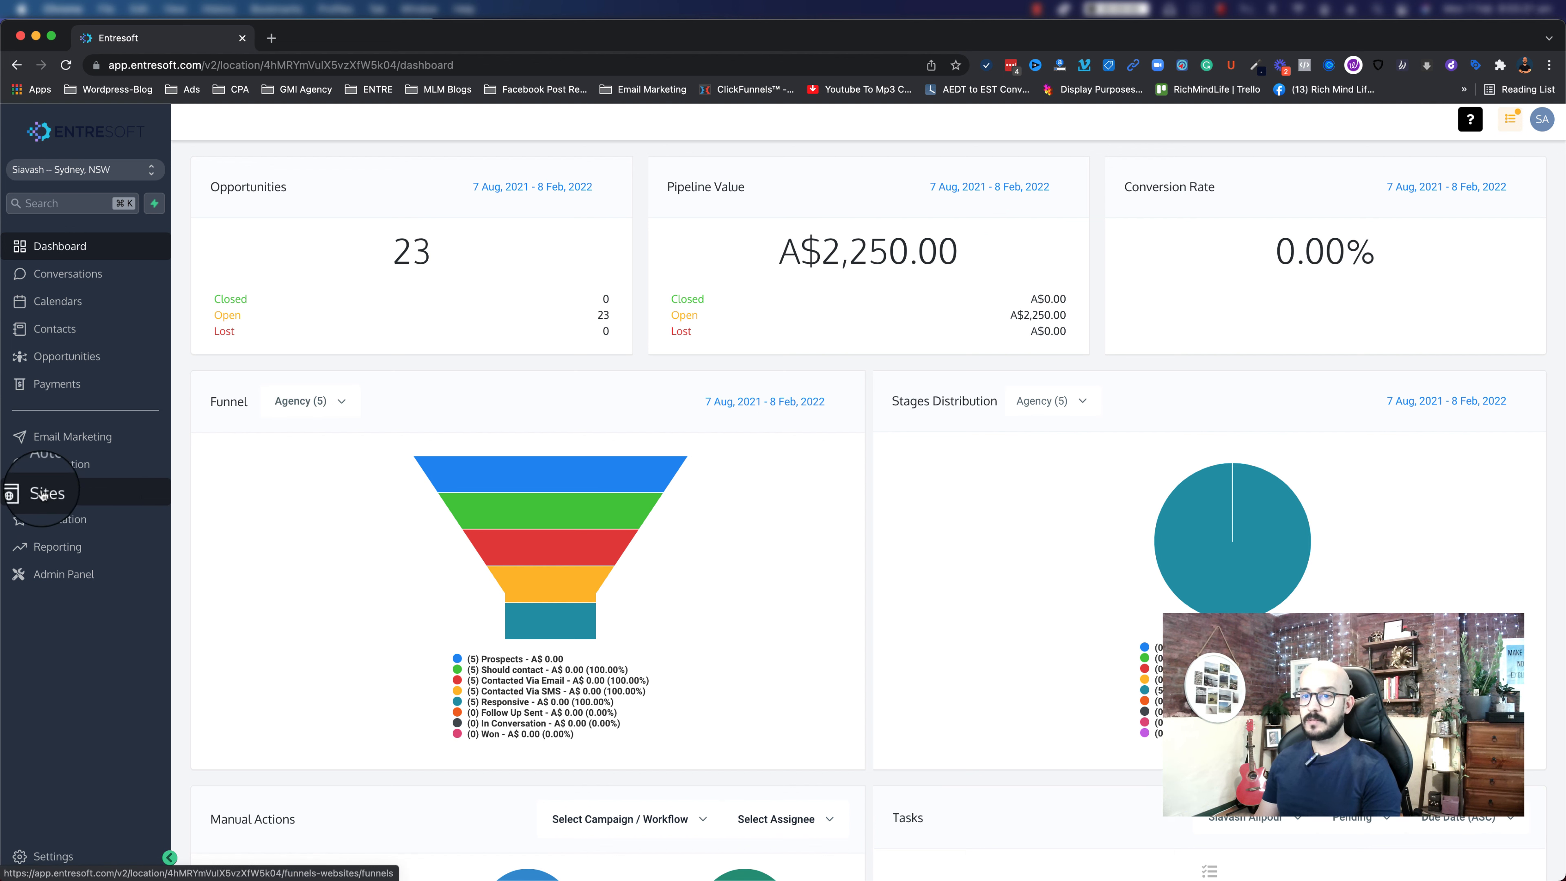
- Open the list of existing funnels in the Sites area
{"action": "left_click", "coordinate": [66, 501]}
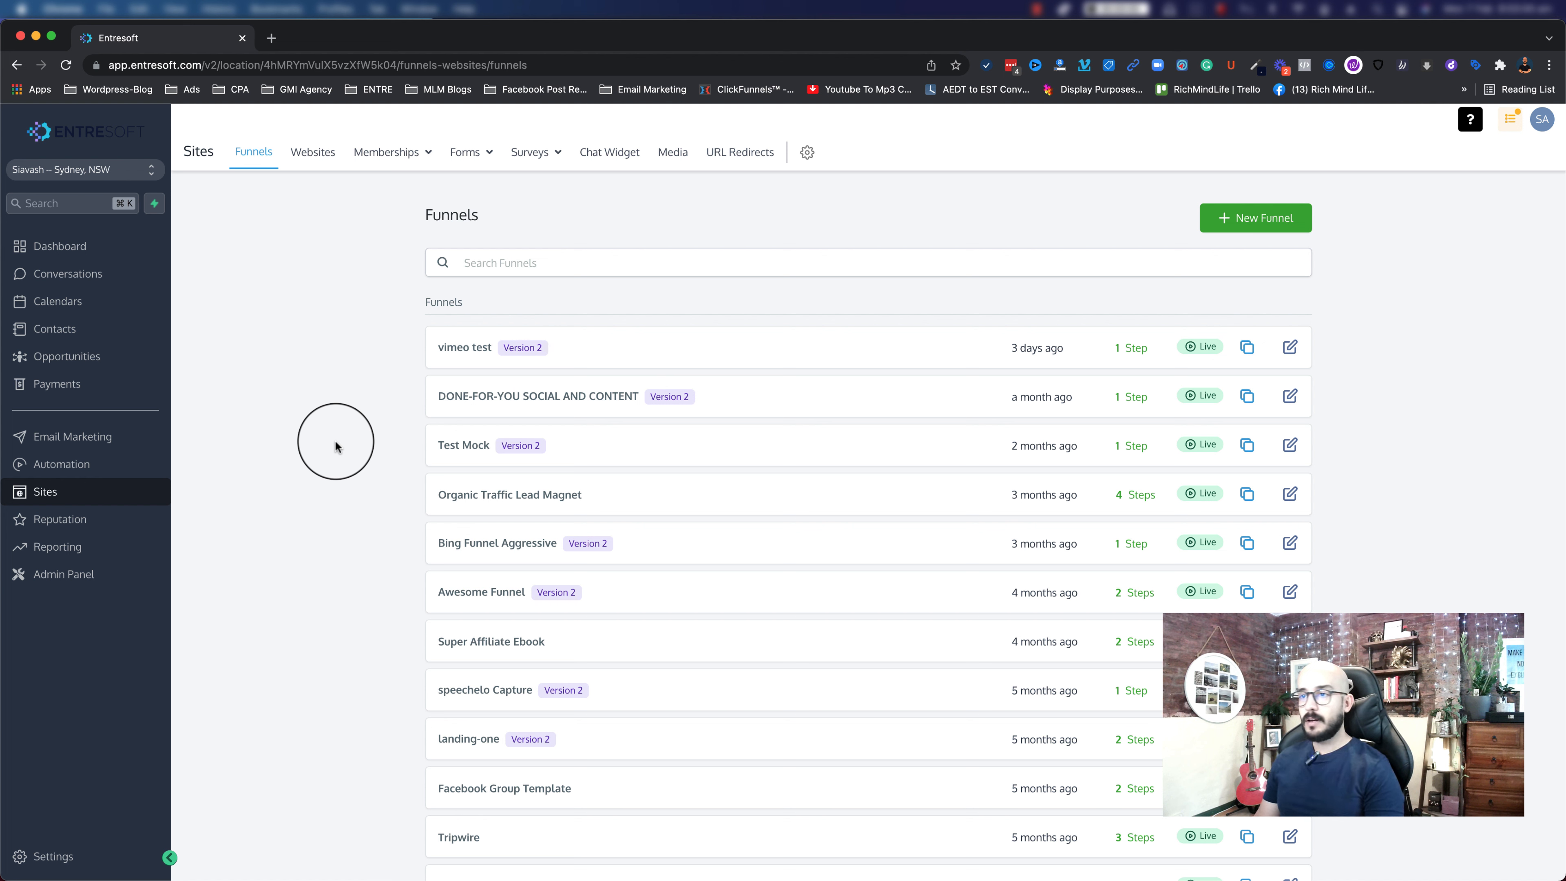
{"action": "left_click", "coordinate": [1224, 230]}
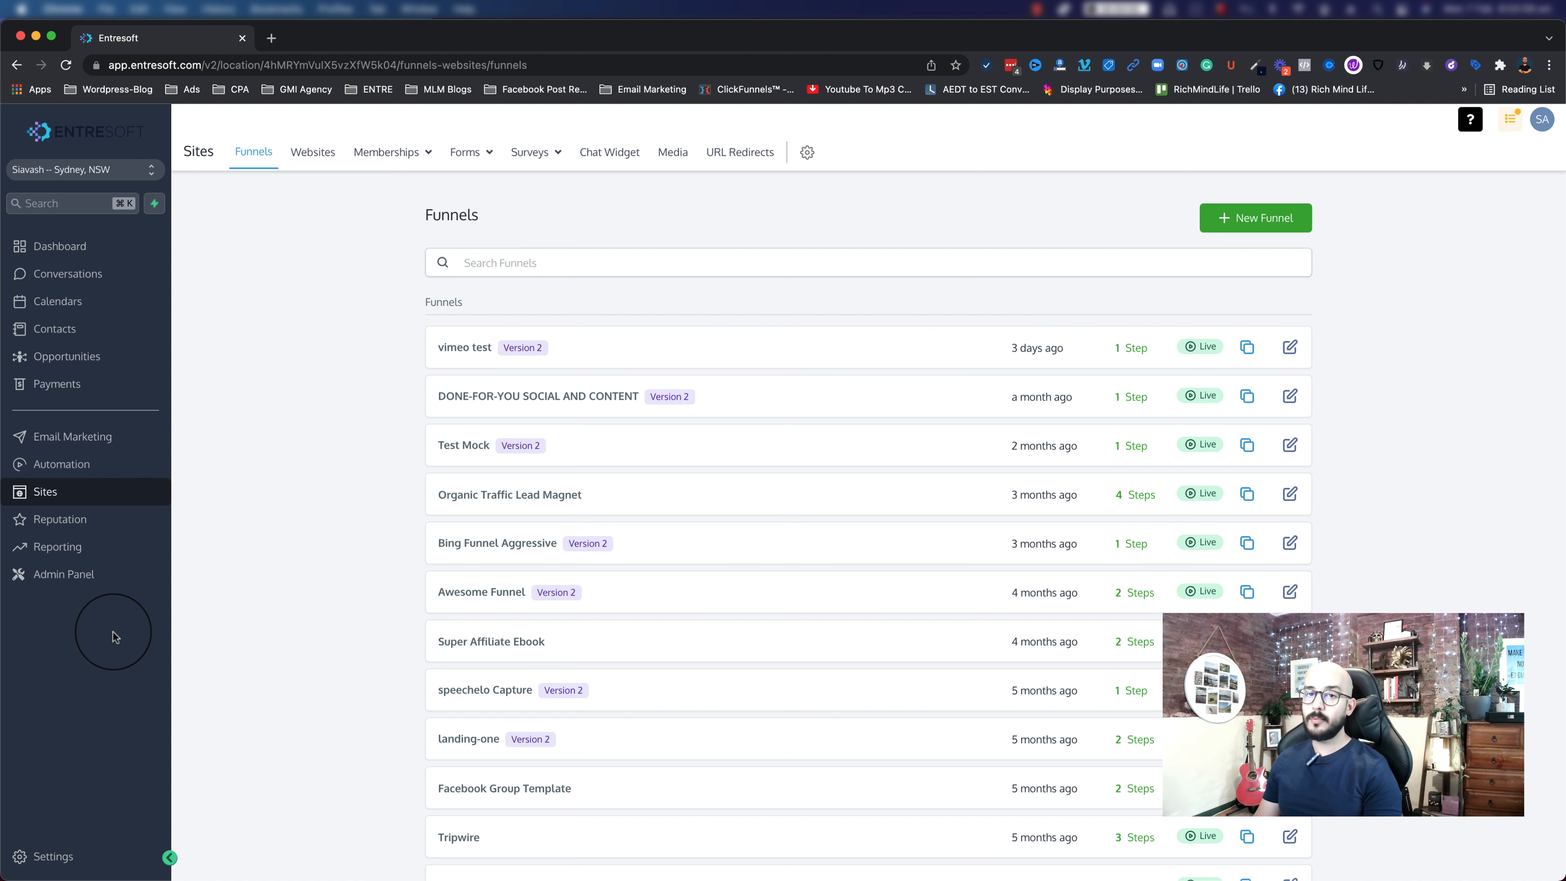
- Filter the Template Center to funnel templates and look through the available designs
{"action": "left_click", "coordinate": [69, 581]}
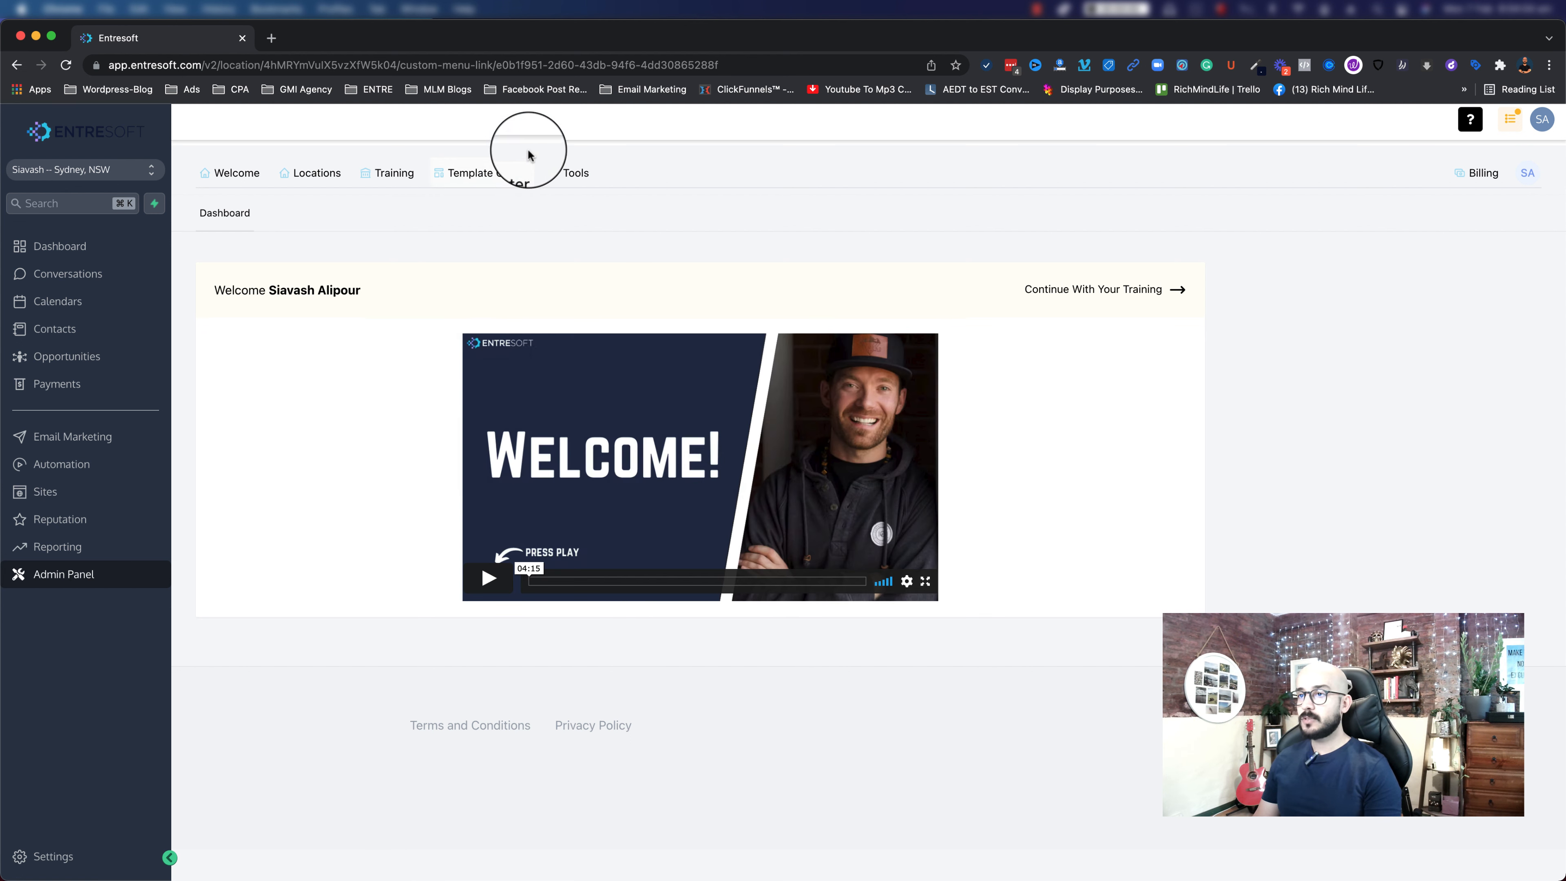
{"action": "left_click", "coordinate": [460, 179]}
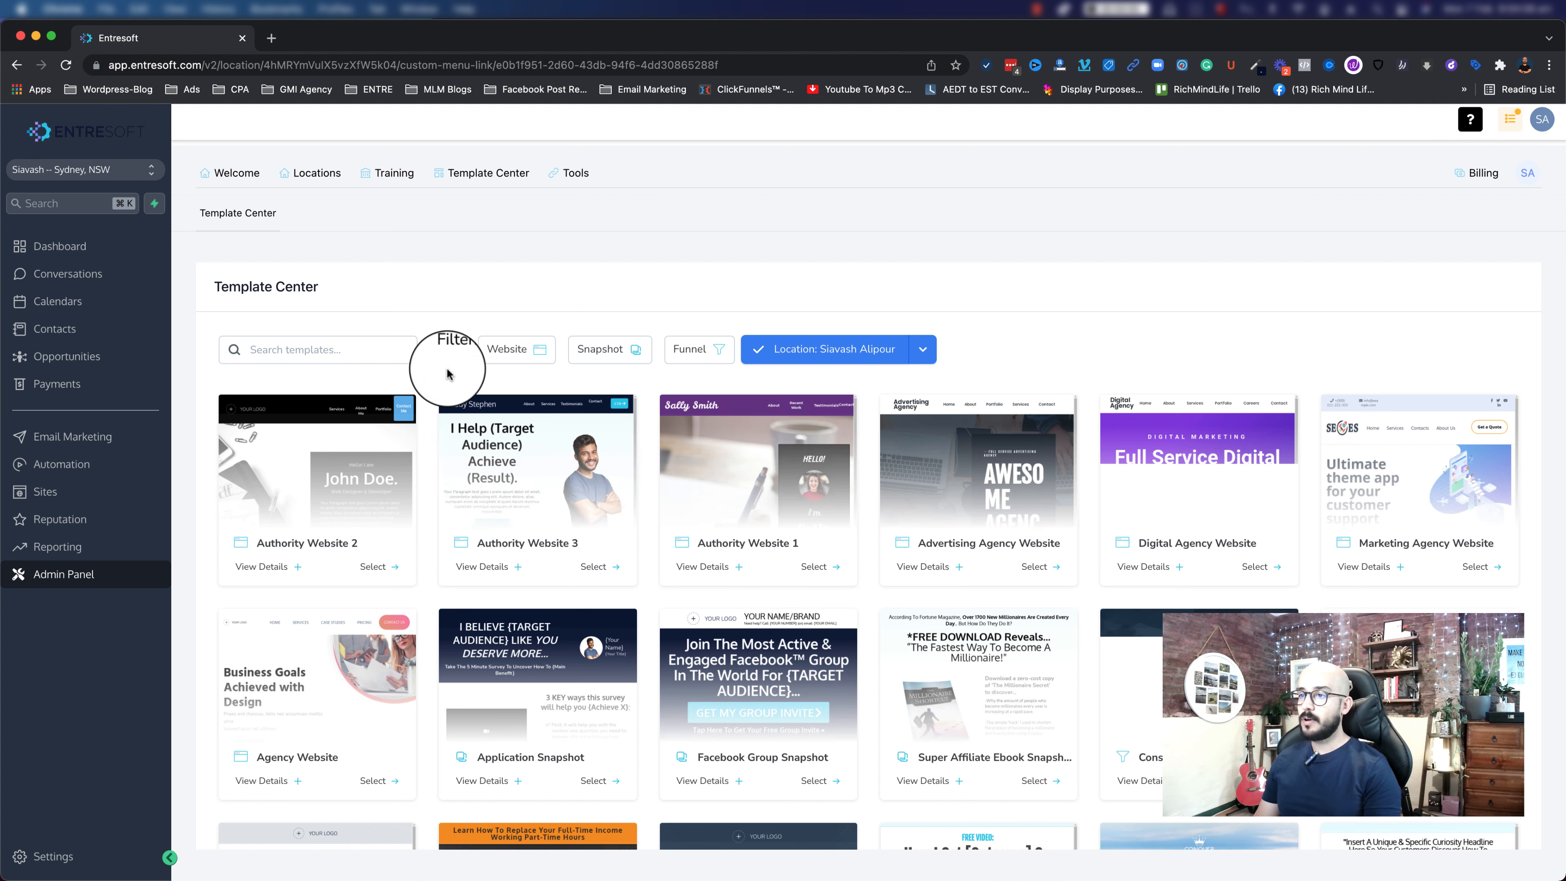
{"action": "left_click", "coordinate": [690, 357]}
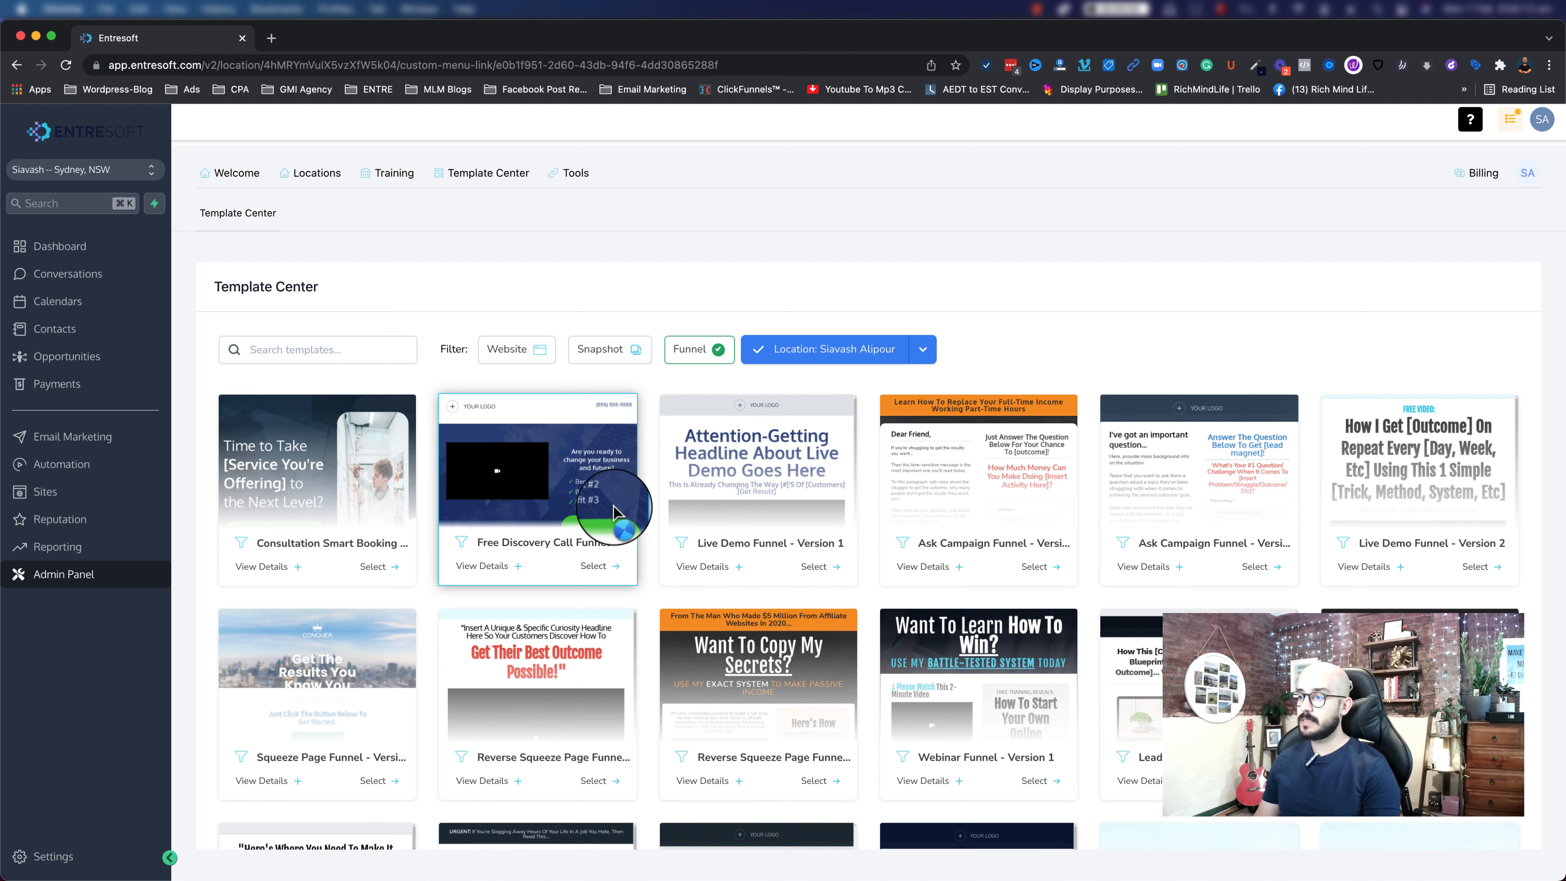
{"action": "scroll", "coordinate": [613, 516], "scroll_direction": "down", "scroll_amount": 5}
{"action": "scroll", "coordinate": [834, 603], "scroll_direction": "down", "scroll_amount": 5}
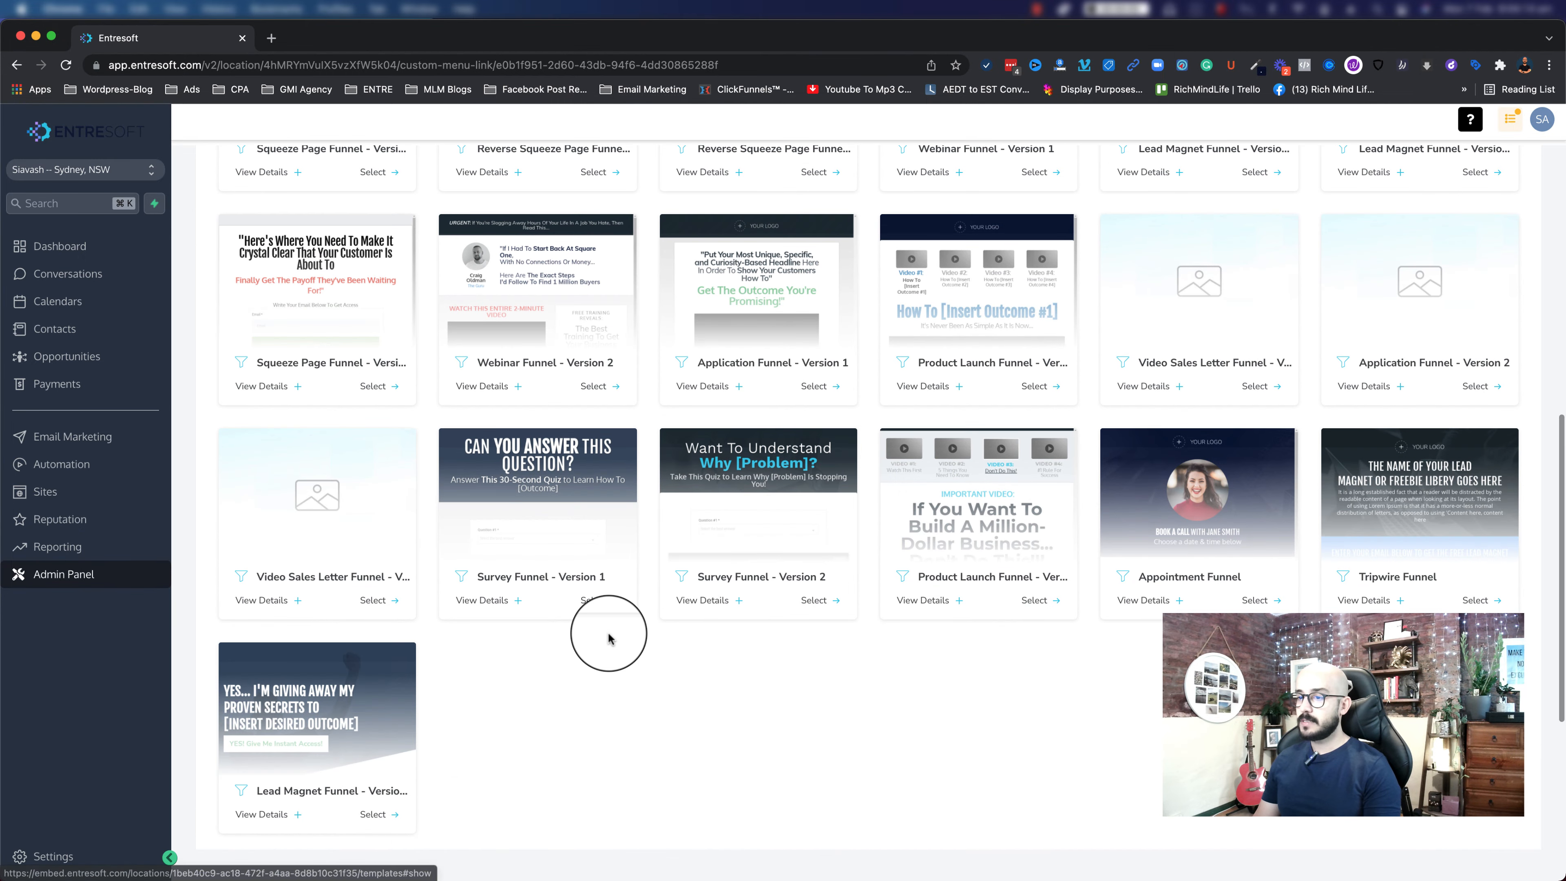
{"action": "scroll", "coordinate": [612, 633], "scroll_direction": "down", "scroll_amount": 5}
{"action": "scroll", "coordinate": [609, 637], "scroll_direction": "up", "scroll_amount": 4}
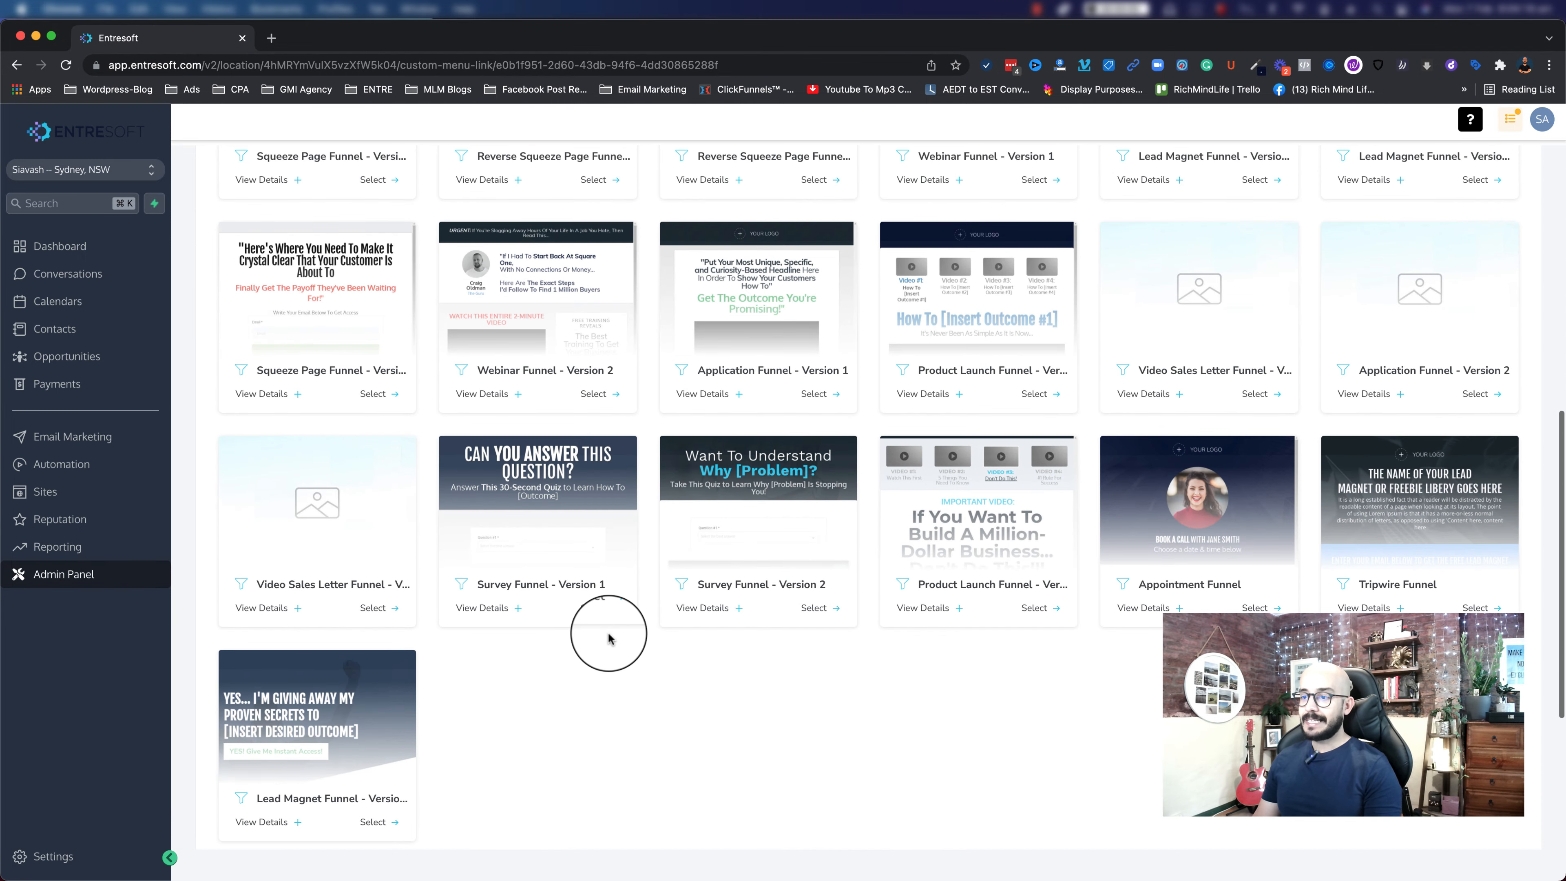
{"action": "left_click", "coordinate": [625, 610]}
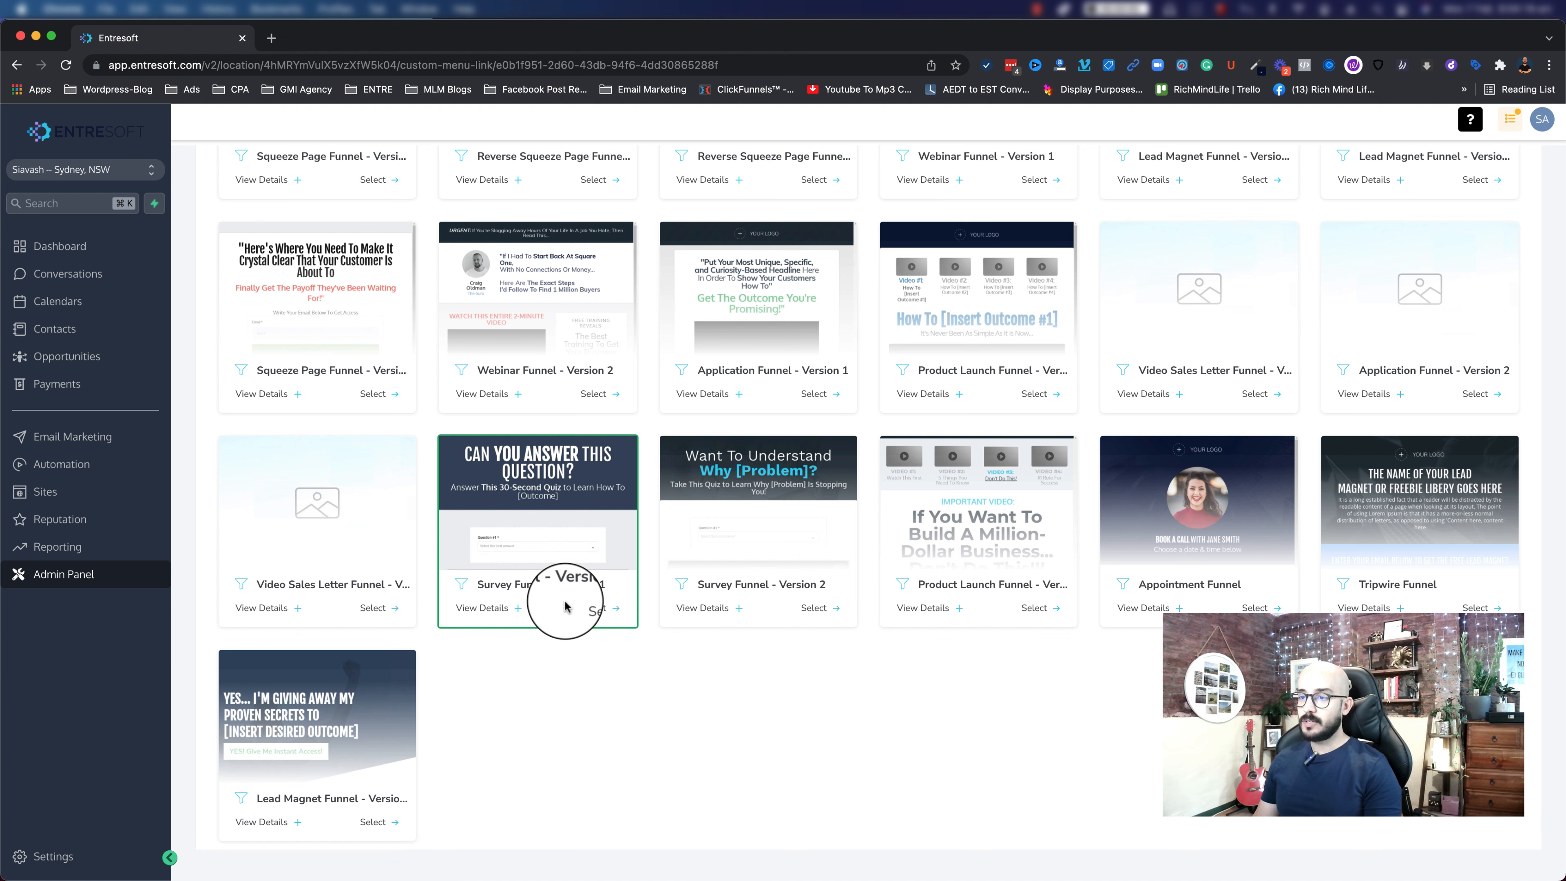
{"action": "scroll", "coordinate": [596, 676], "scroll_direction": "up", "scroll_amount": 1}
{"action": "scroll", "coordinate": [597, 681], "scroll_direction": "up", "scroll_amount": 7}
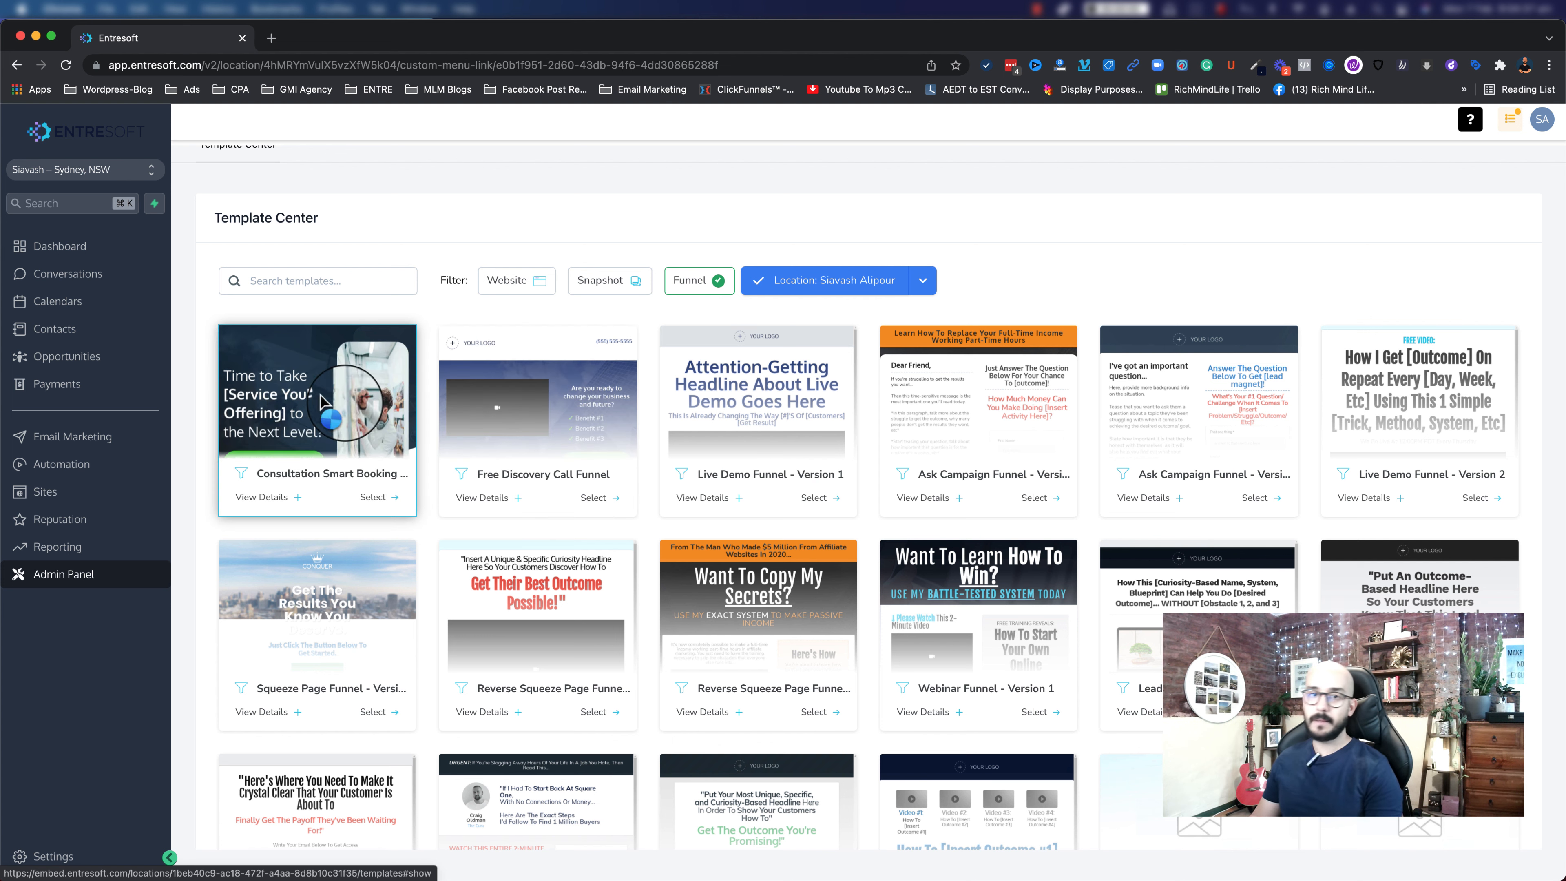
- Create a new funnel named "Awesome Test Funnel" in the Sites area
{"action": "left_click", "coordinate": [42, 491]}
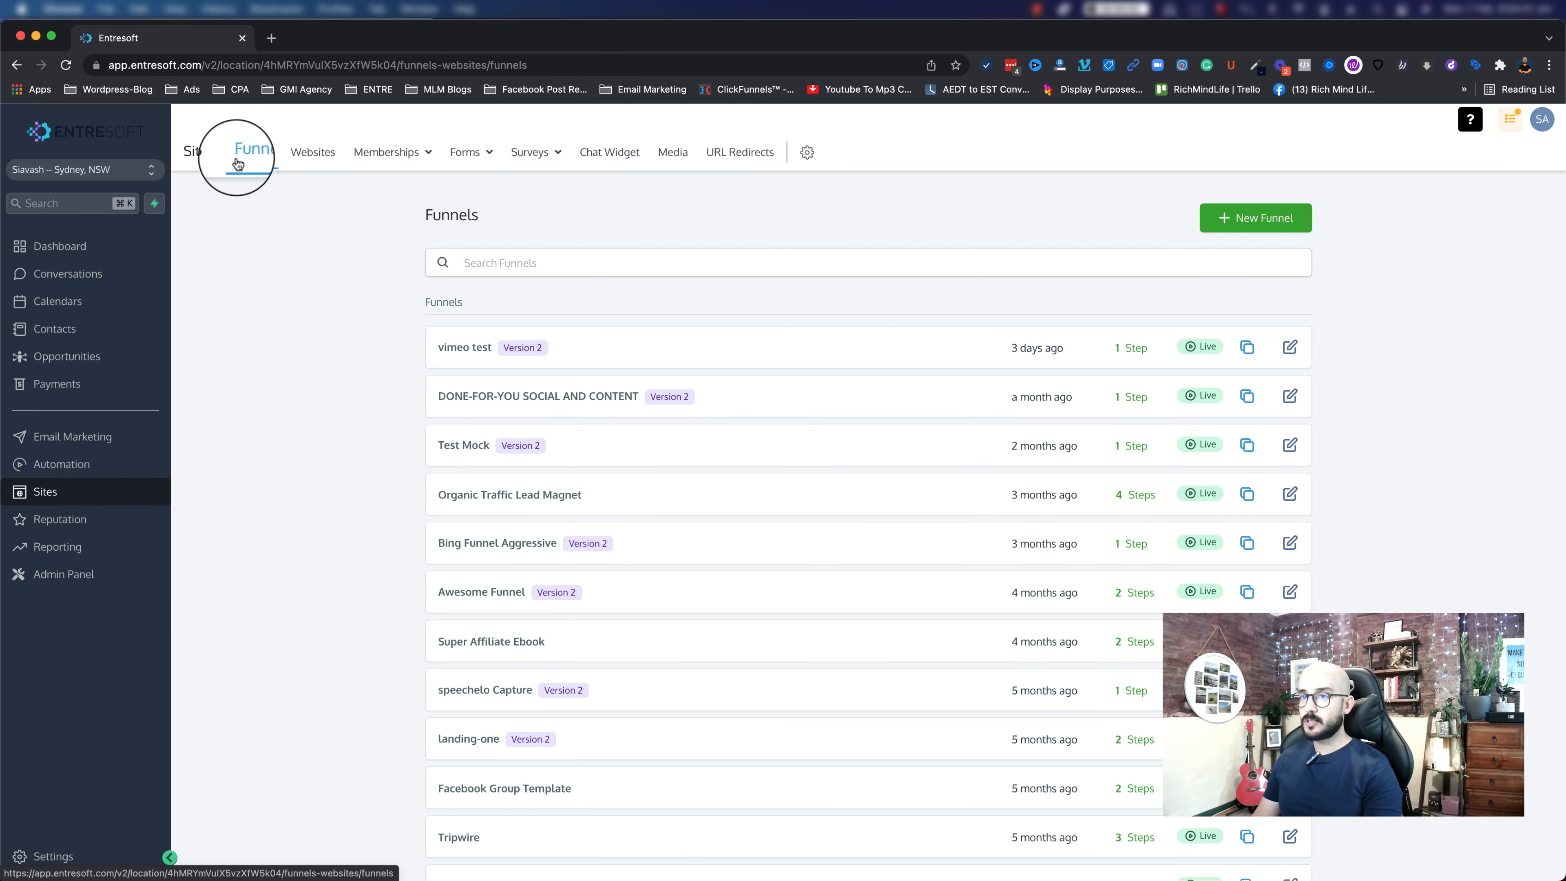
{"action": "left_click", "coordinate": [1230, 221]}
{"action": "left_click", "coordinate": [700, 227]}
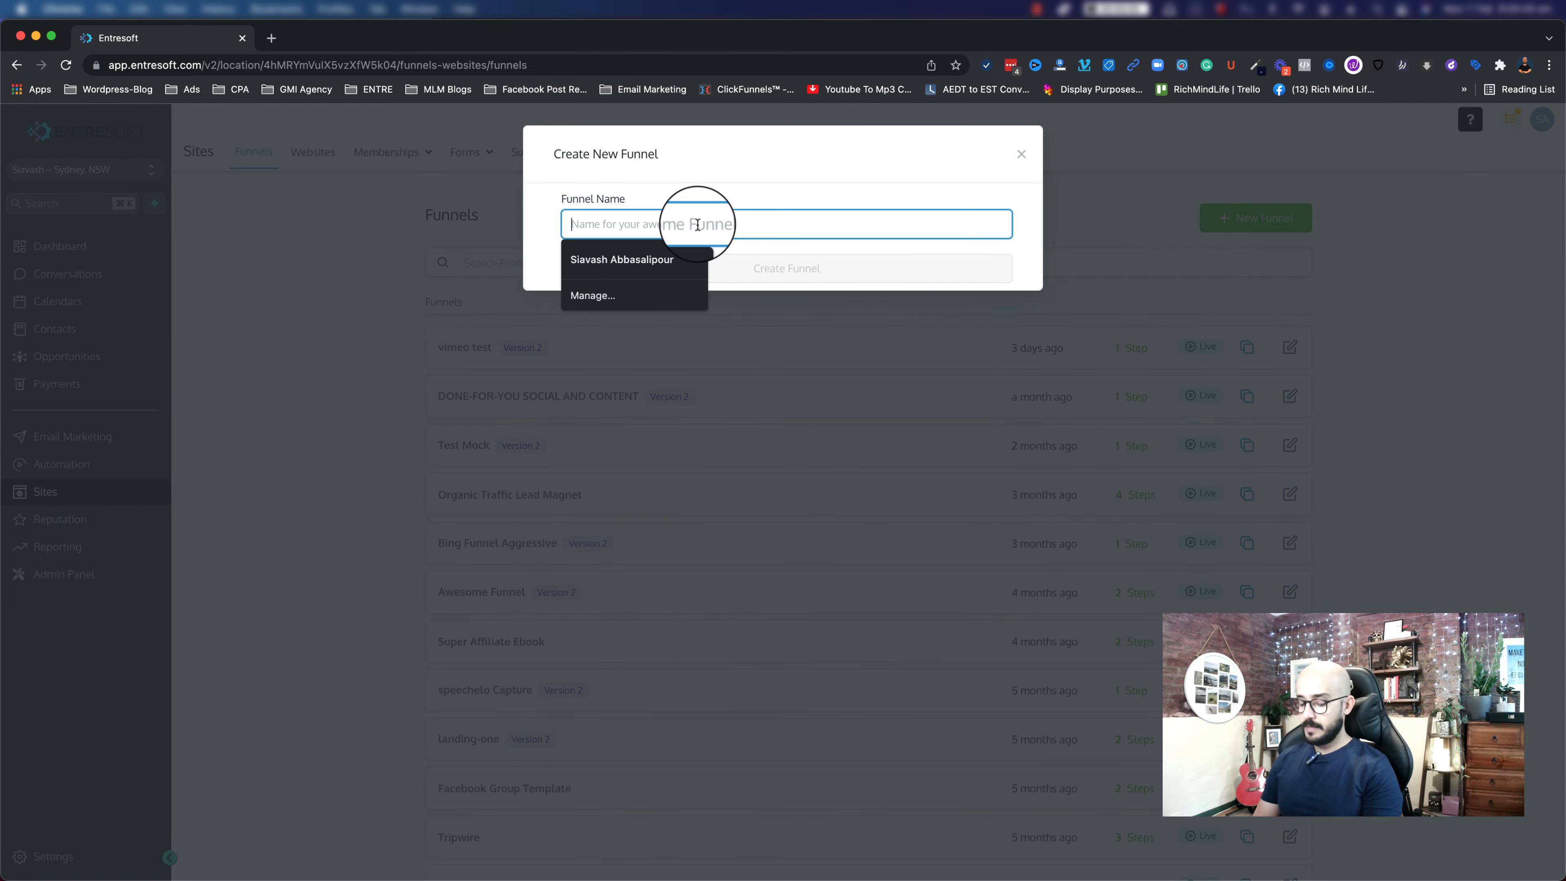
{"action": "type", "text": "Awesome "}
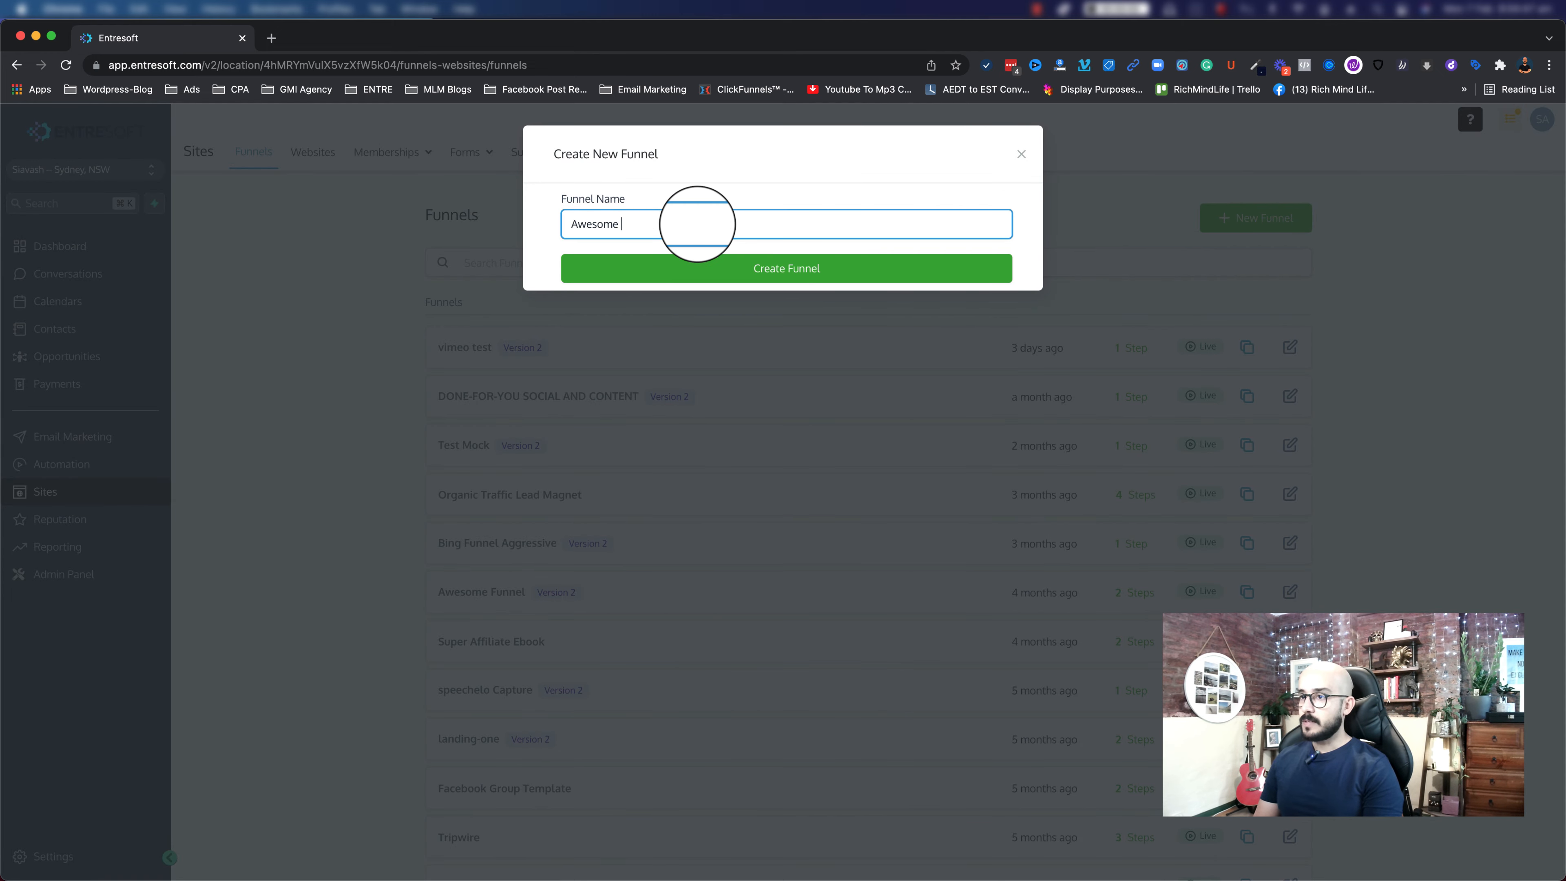
{"action": "type", "text": "Test Funnel"}
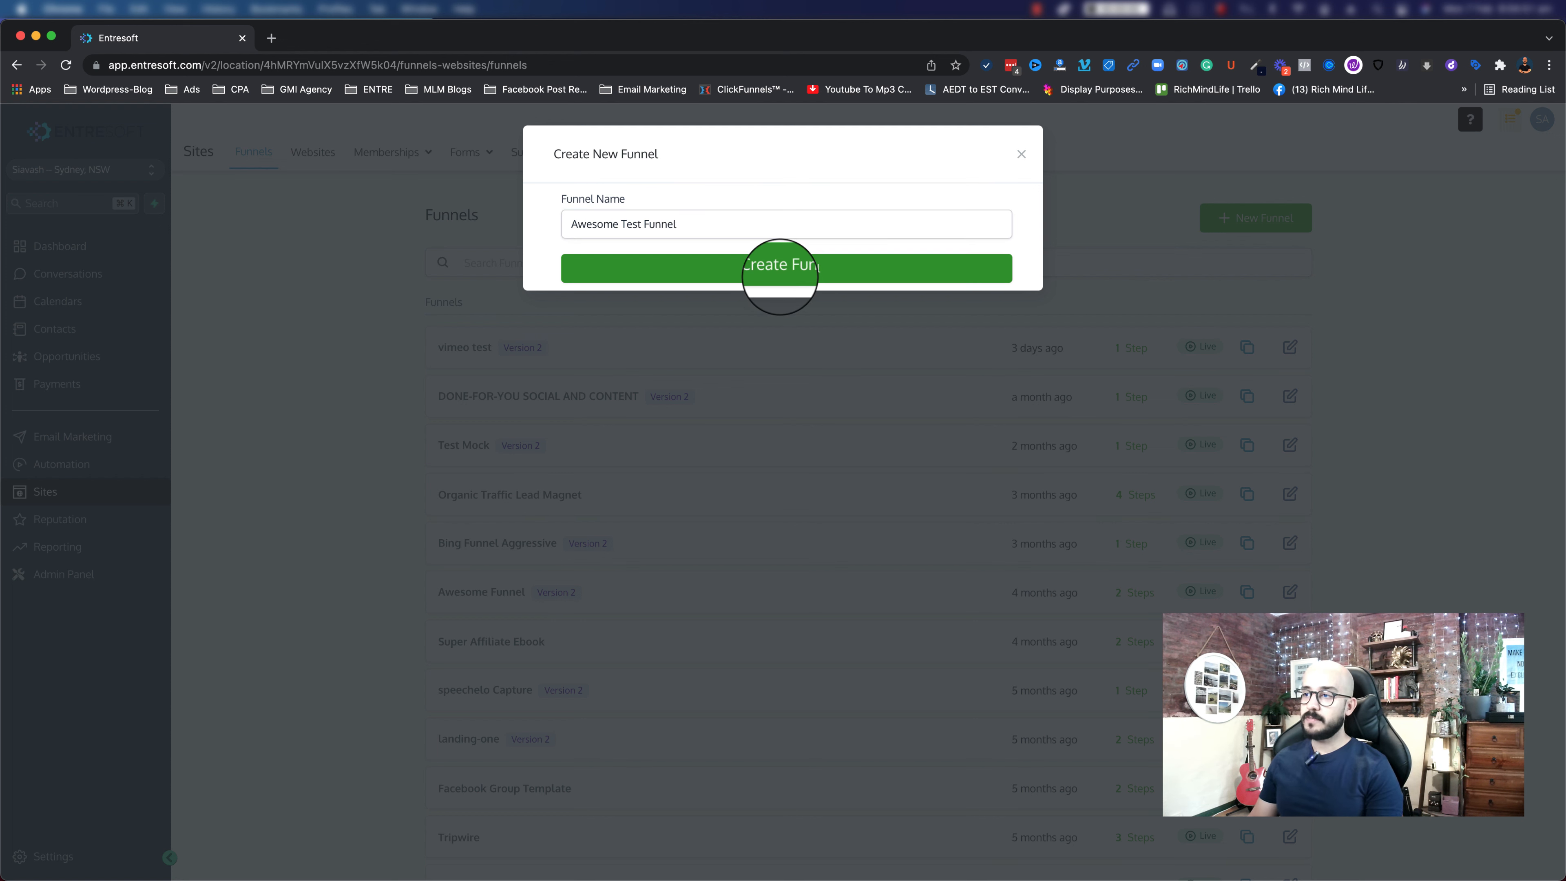
{"action": "left_click", "coordinate": [786, 293]}
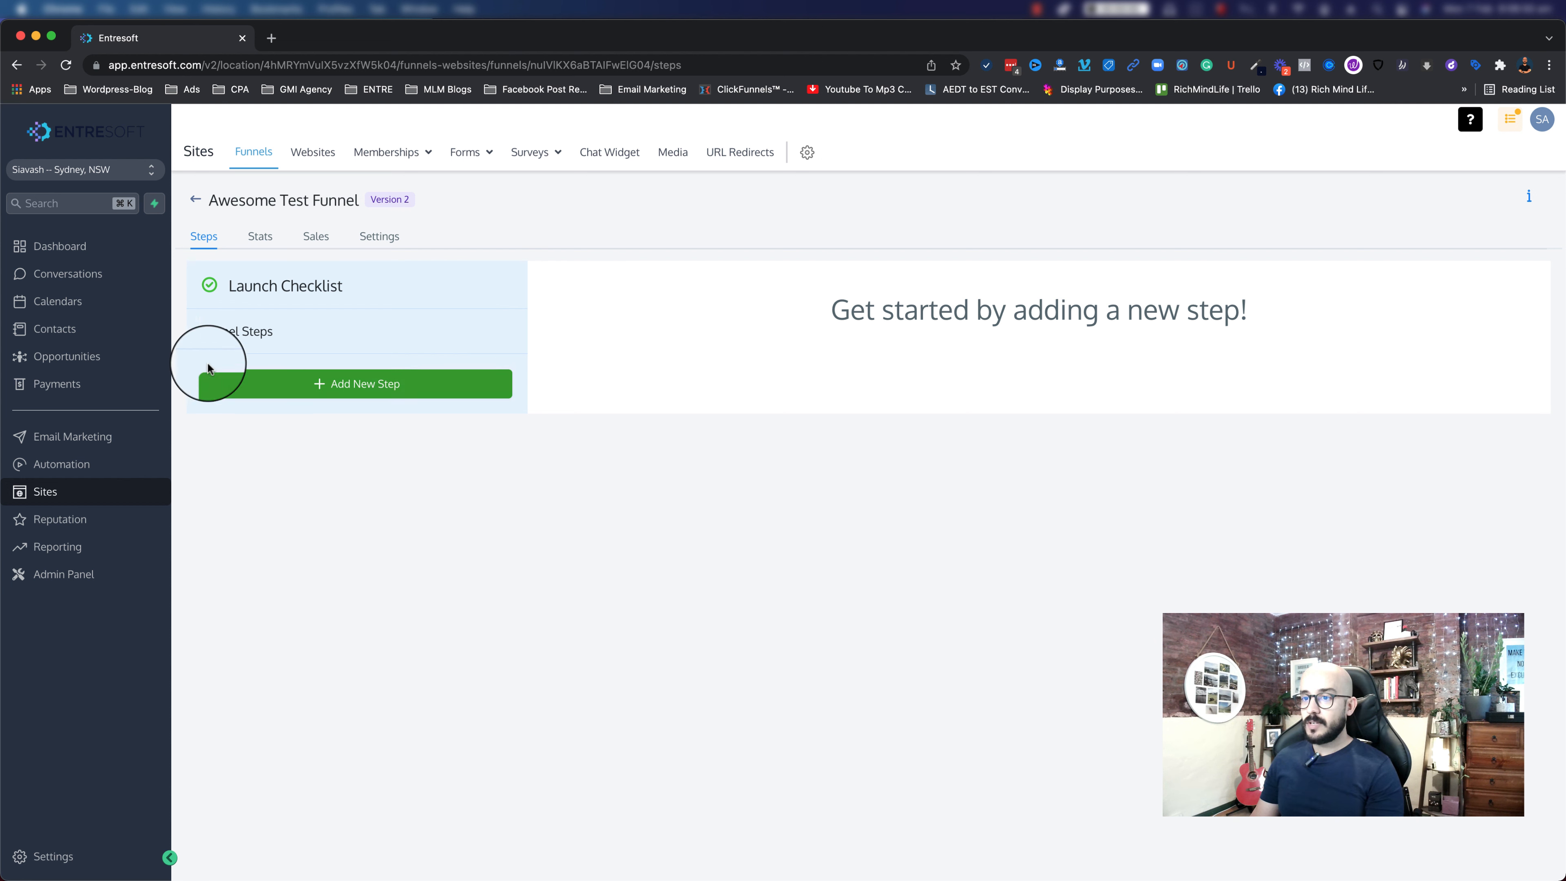
- Add a first step named "Capture Page" to the funnel
{"action": "left_click", "coordinate": [315, 385]}
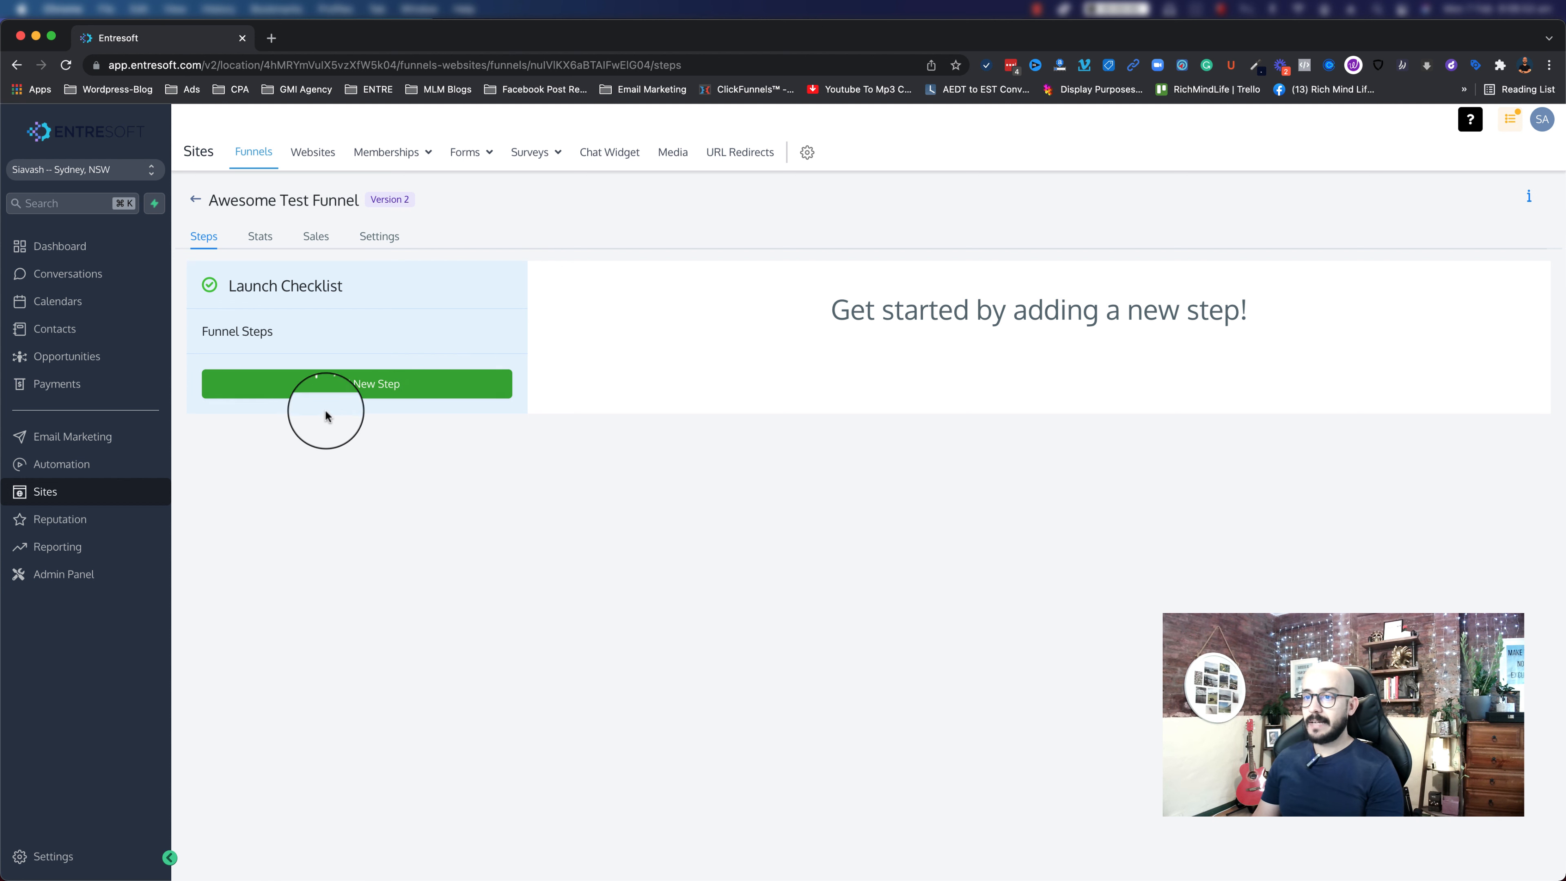
{"action": "left_click", "coordinate": [343, 384]}
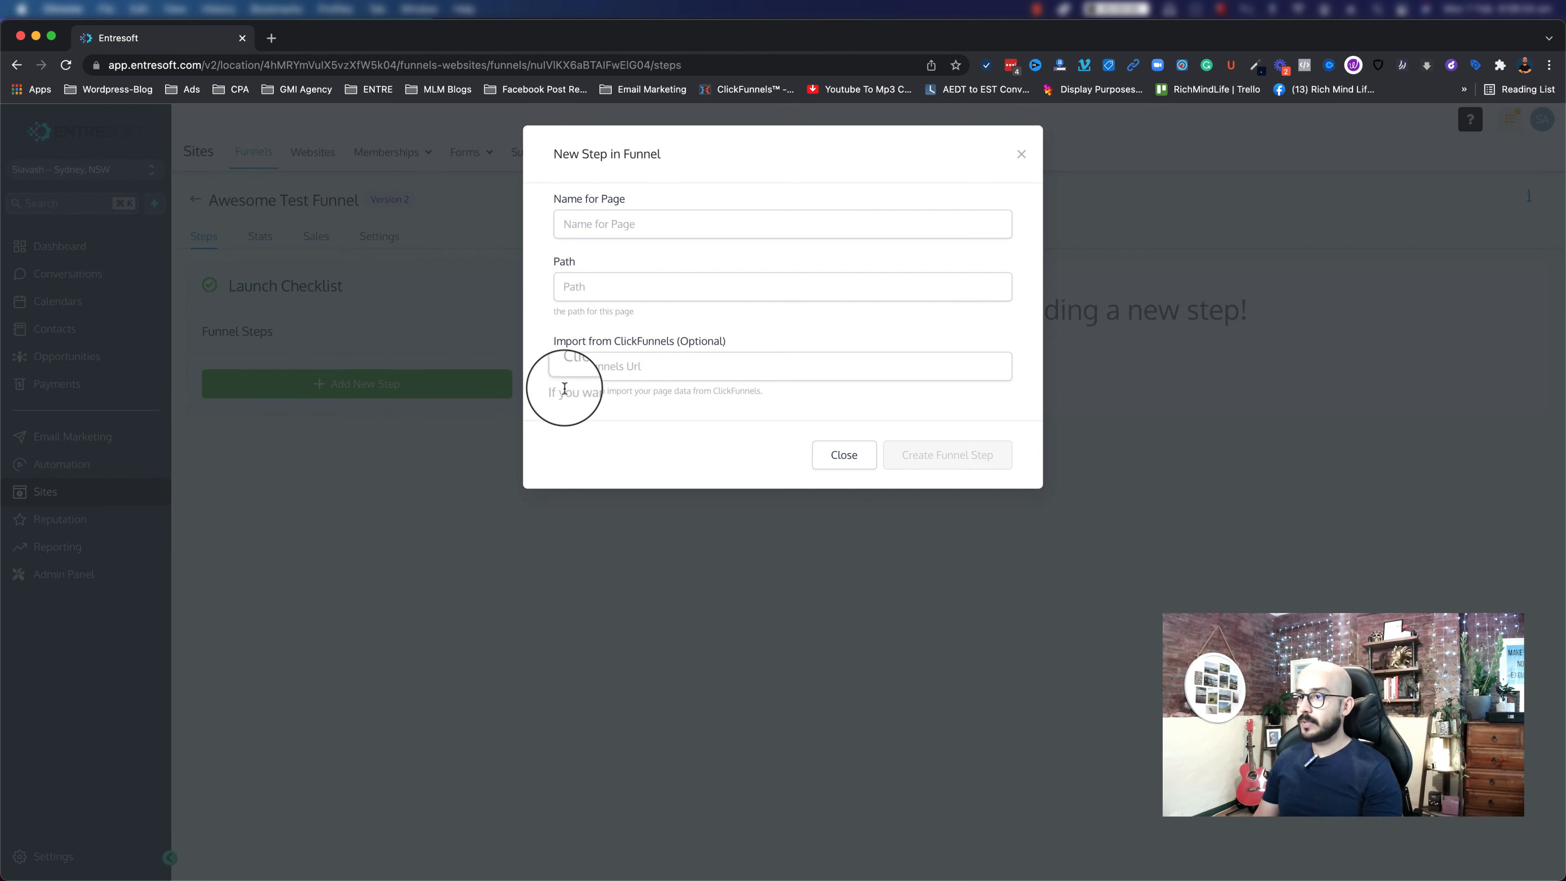
{"action": "left_click", "coordinate": [609, 226]}
{"action": "type", "text": "C"}
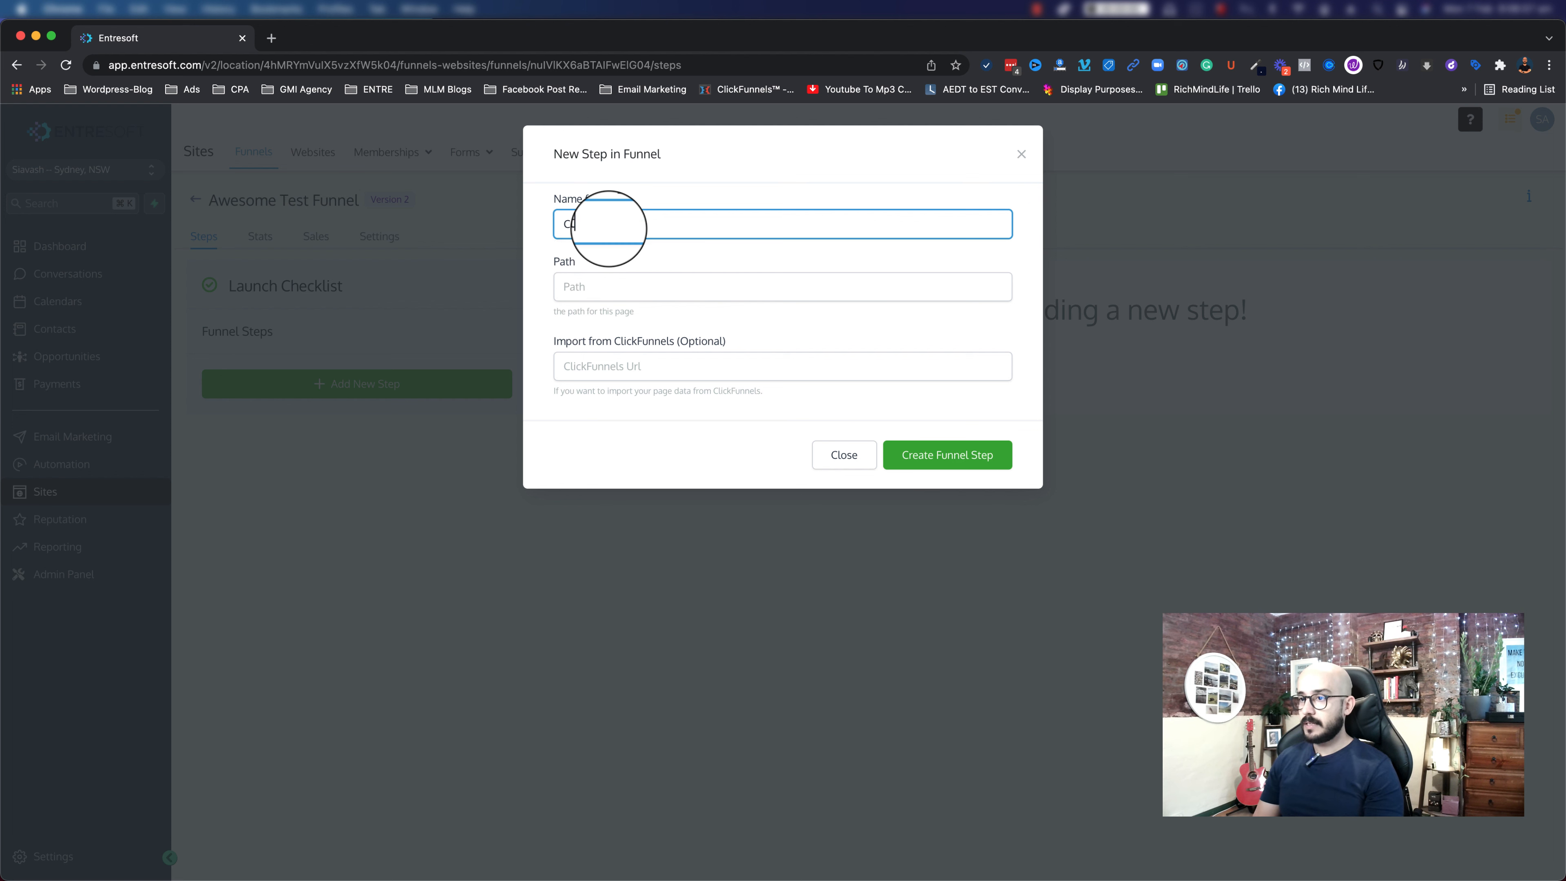
{"action": "type", "text": "apture Page"}
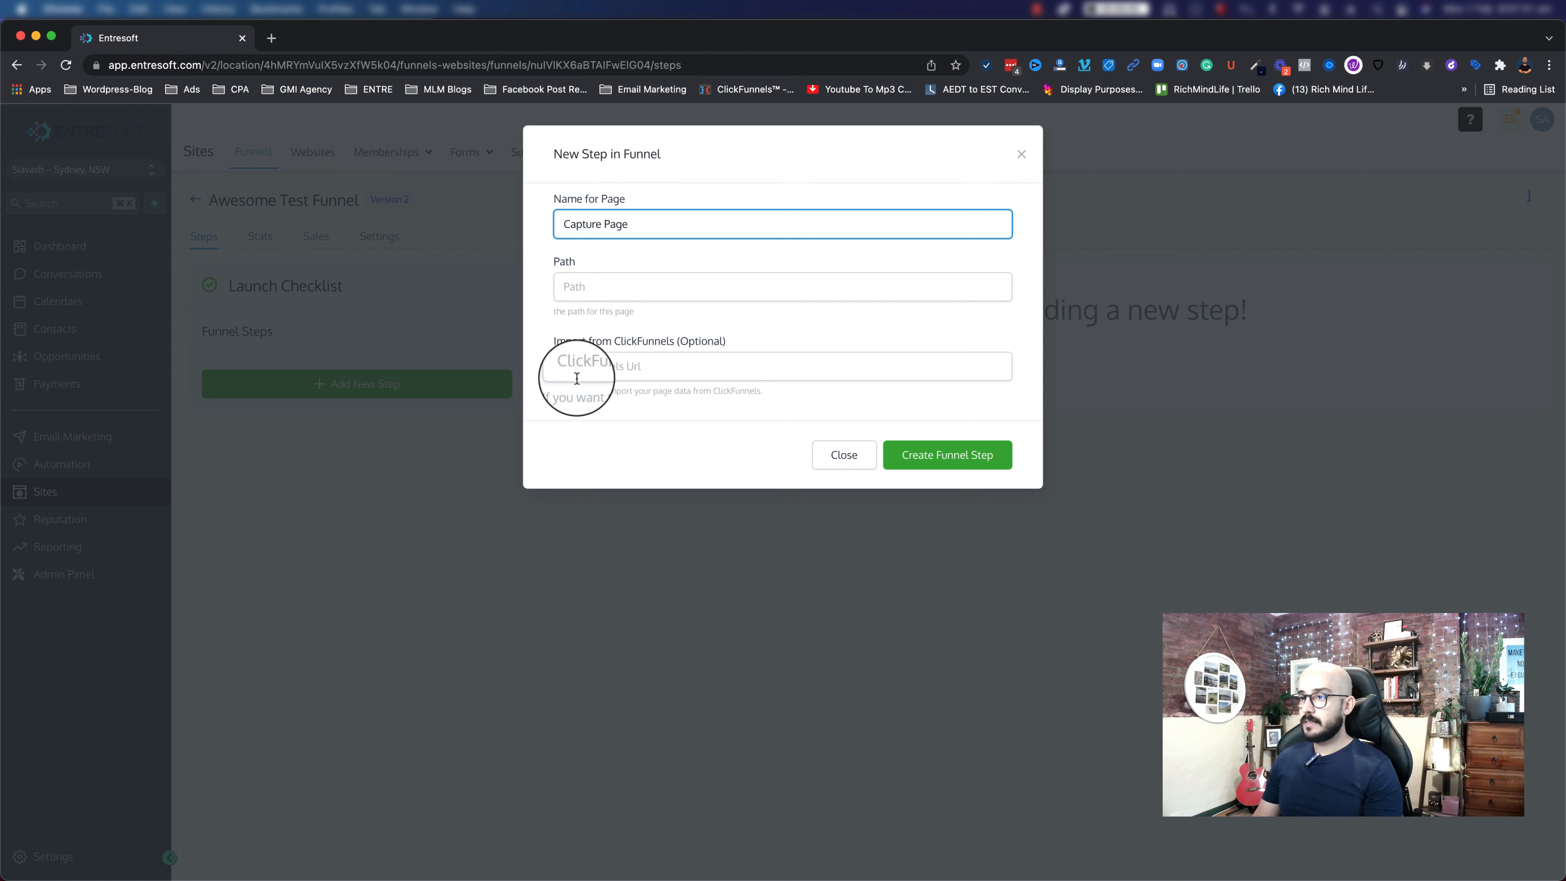
{"action": "left_click", "coordinate": [921, 466]}
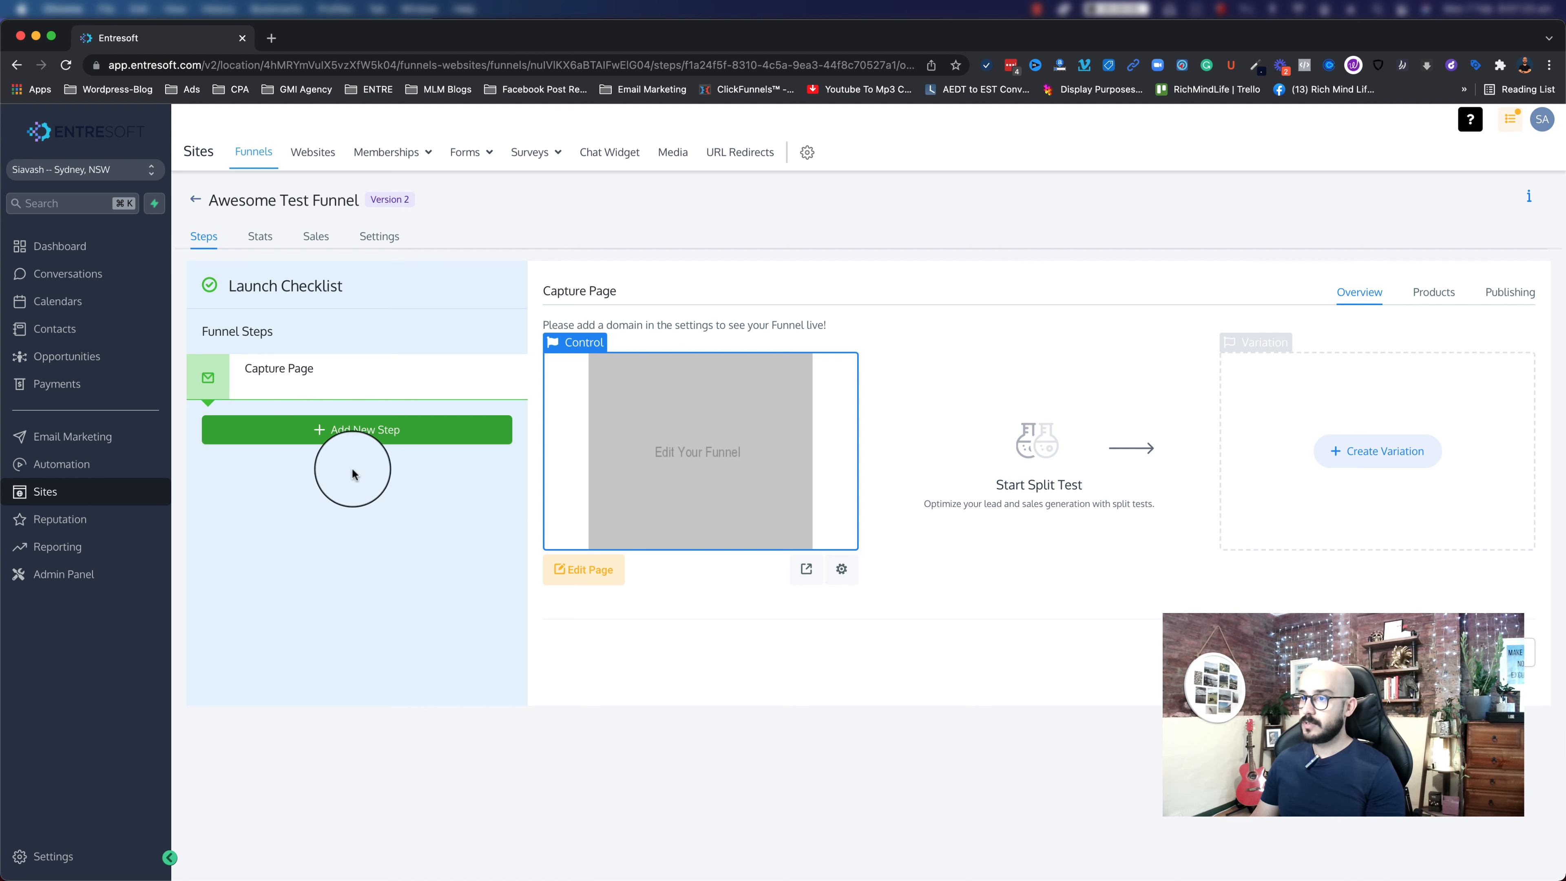
- Add a second funnel step named "Bridge page" after the capture page
{"action": "mouse_move", "coordinate": [244, 379]}
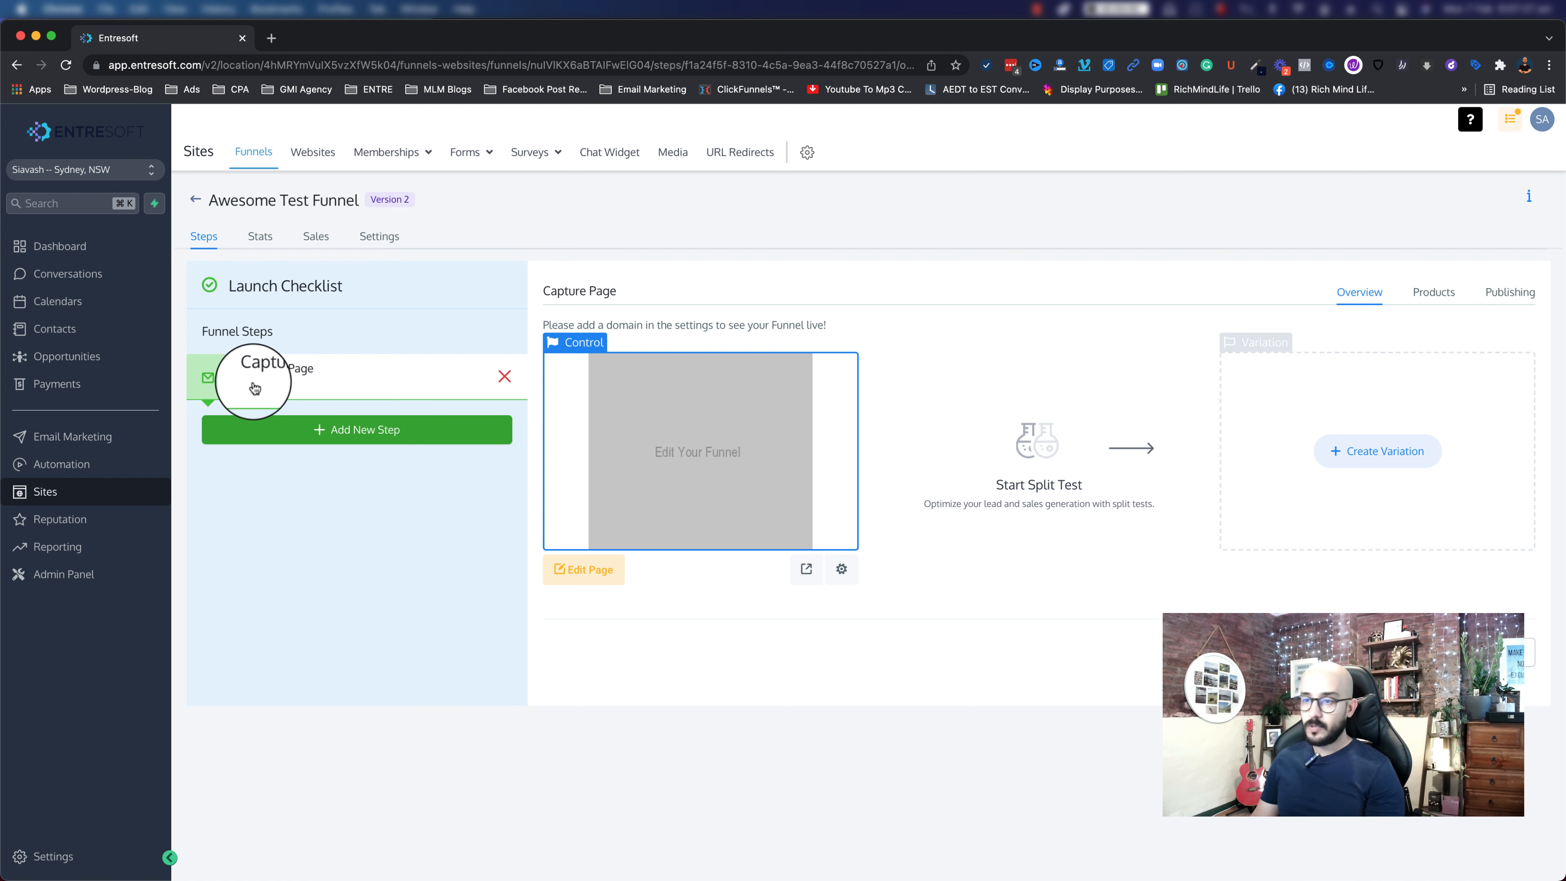
{"action": "left_click", "coordinate": [327, 432]}
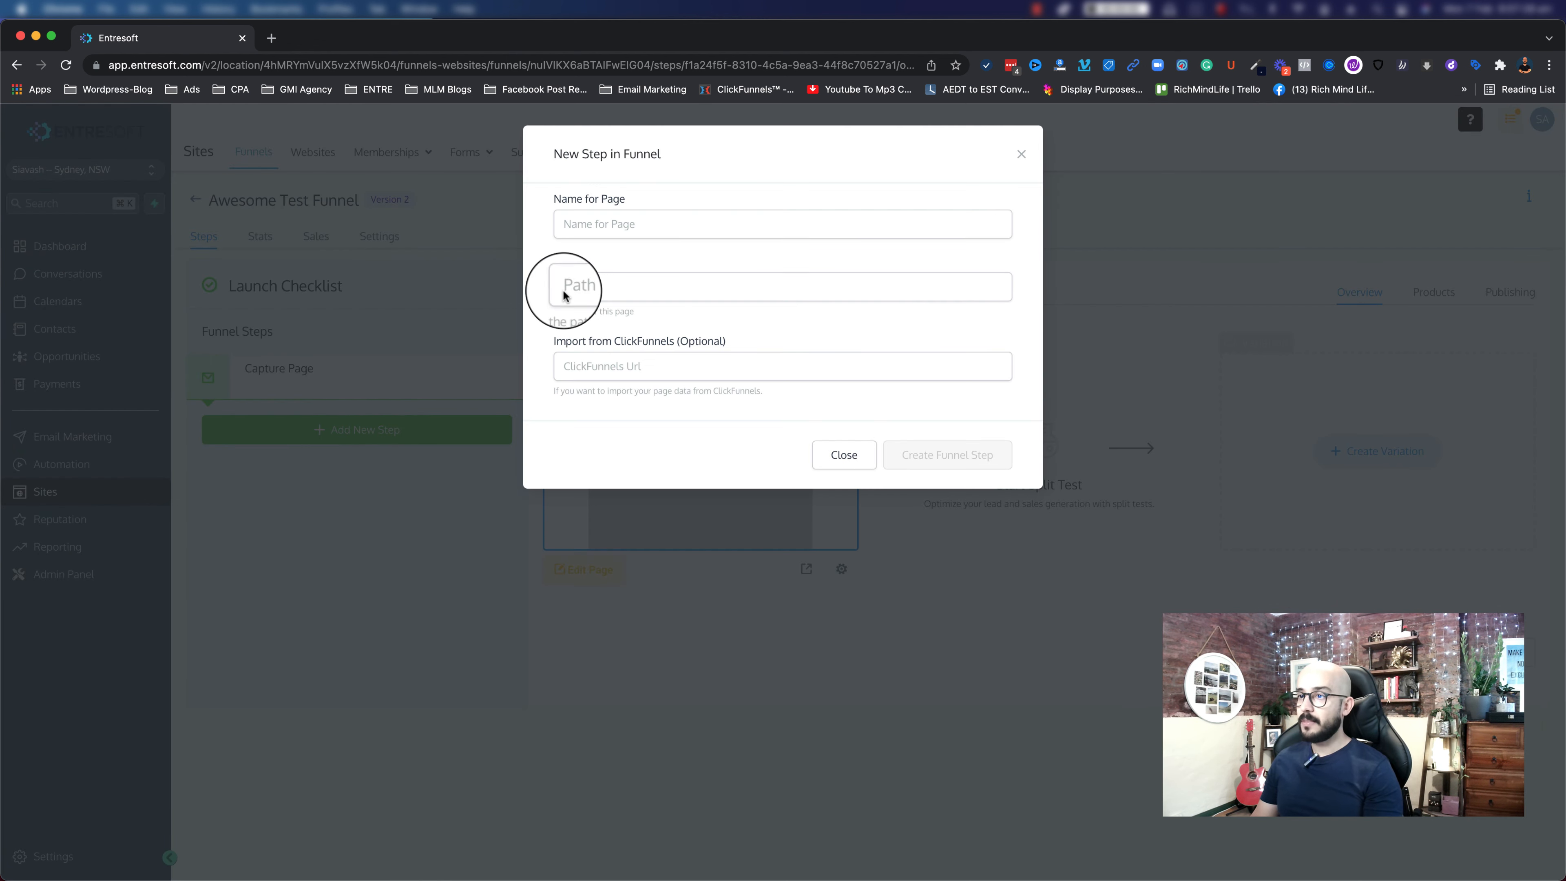
{"action": "left_click", "coordinate": [617, 226]}
{"action": "type", "text": "Bridge page"}
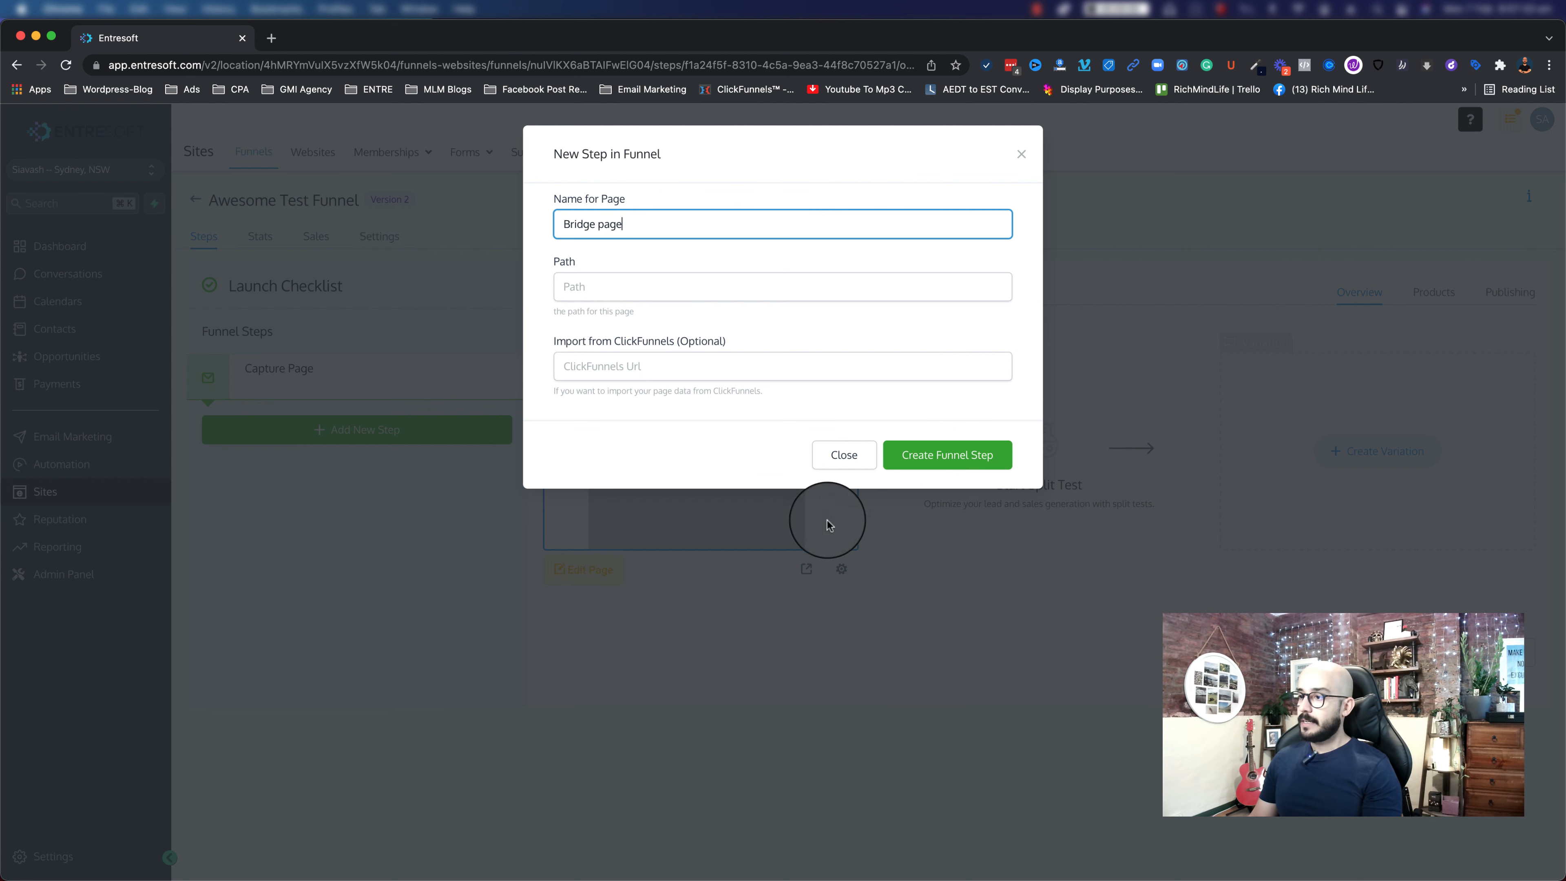
{"action": "left_click", "coordinate": [914, 455]}
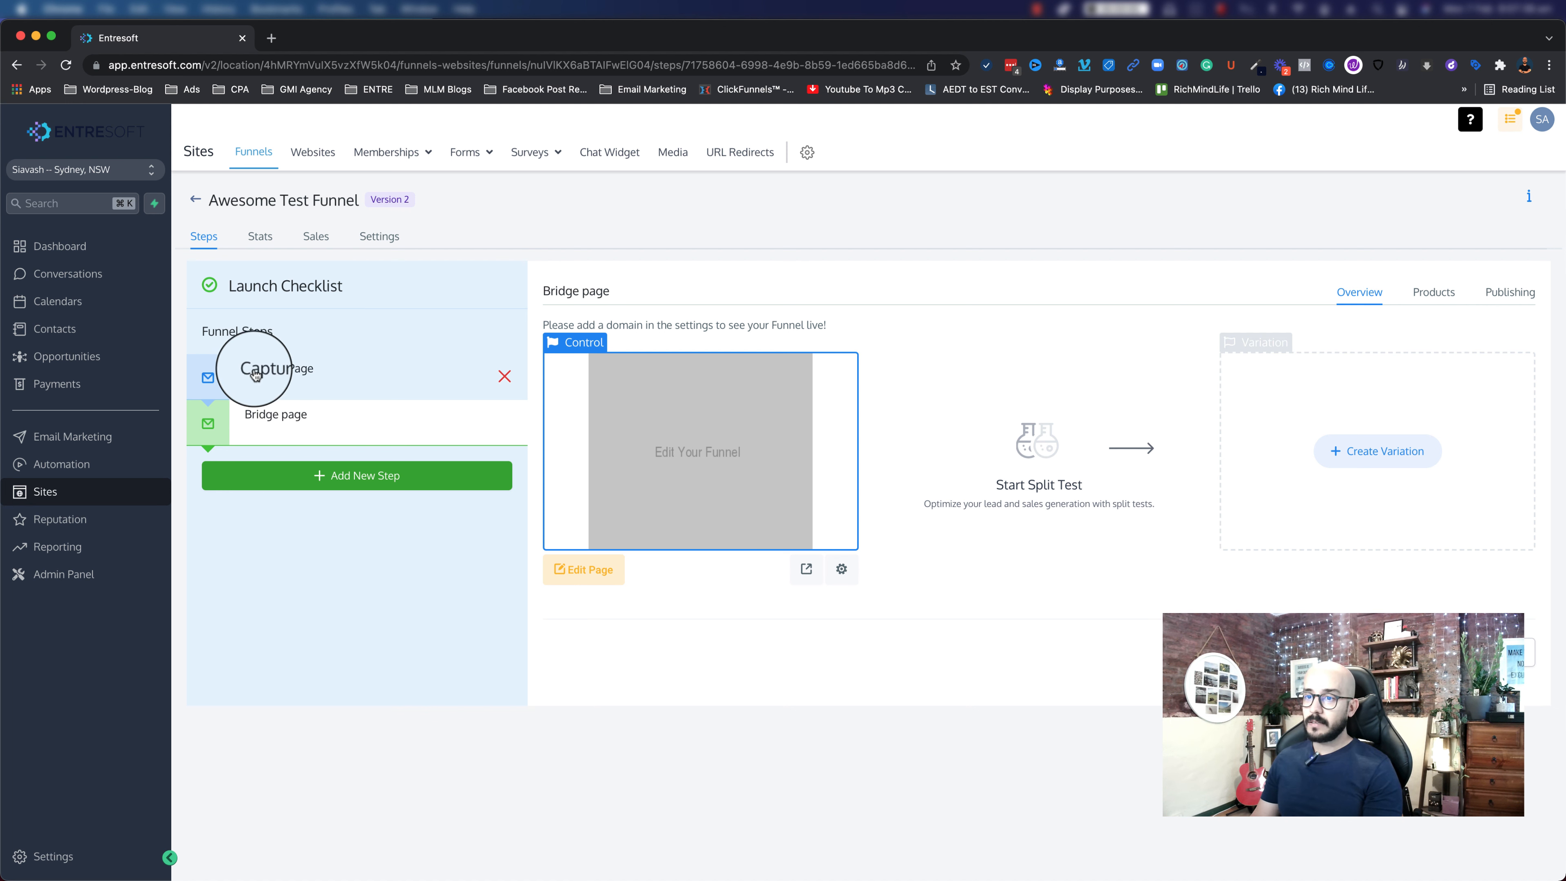
- Open the Capture Page in the page editor and add a full-width section
{"action": "left_click", "coordinate": [243, 369]}
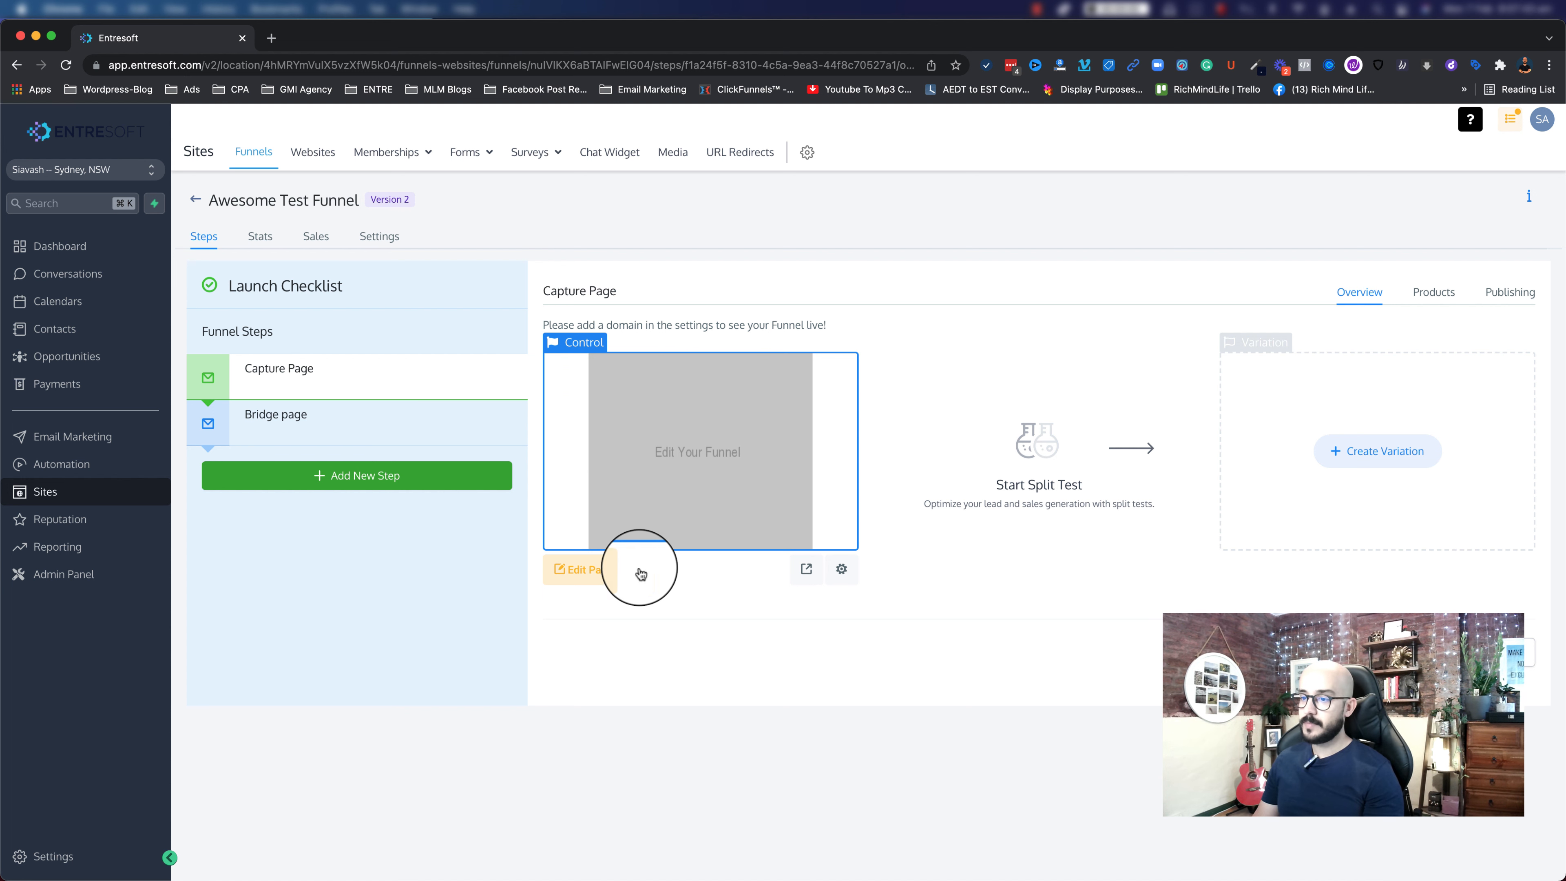
{"action": "left_click", "coordinate": [593, 570]}
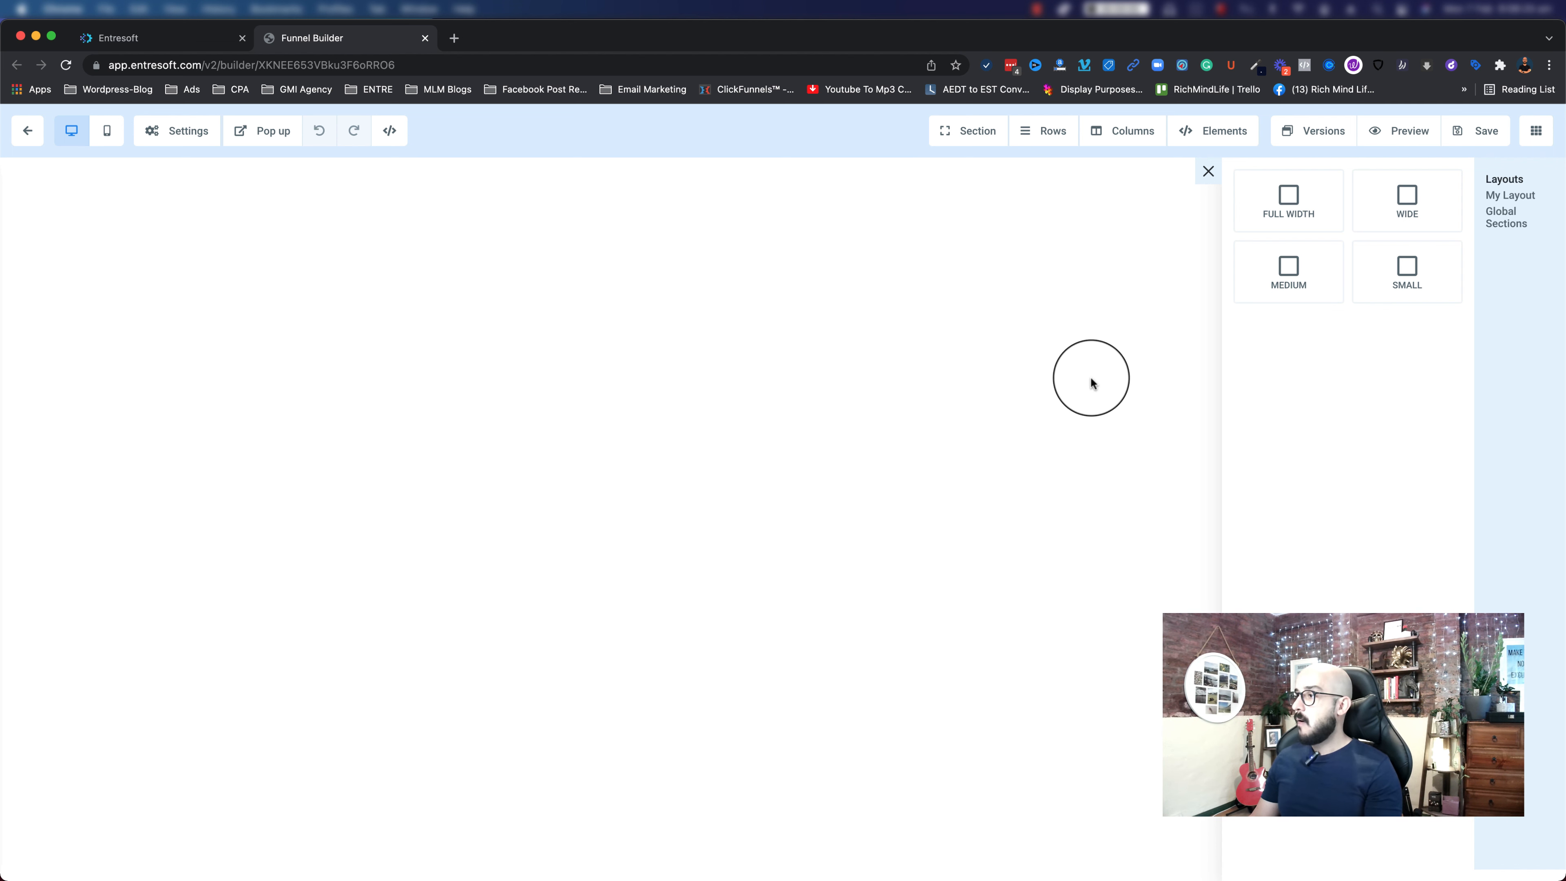
{"action": "left_click", "coordinate": [1279, 213]}
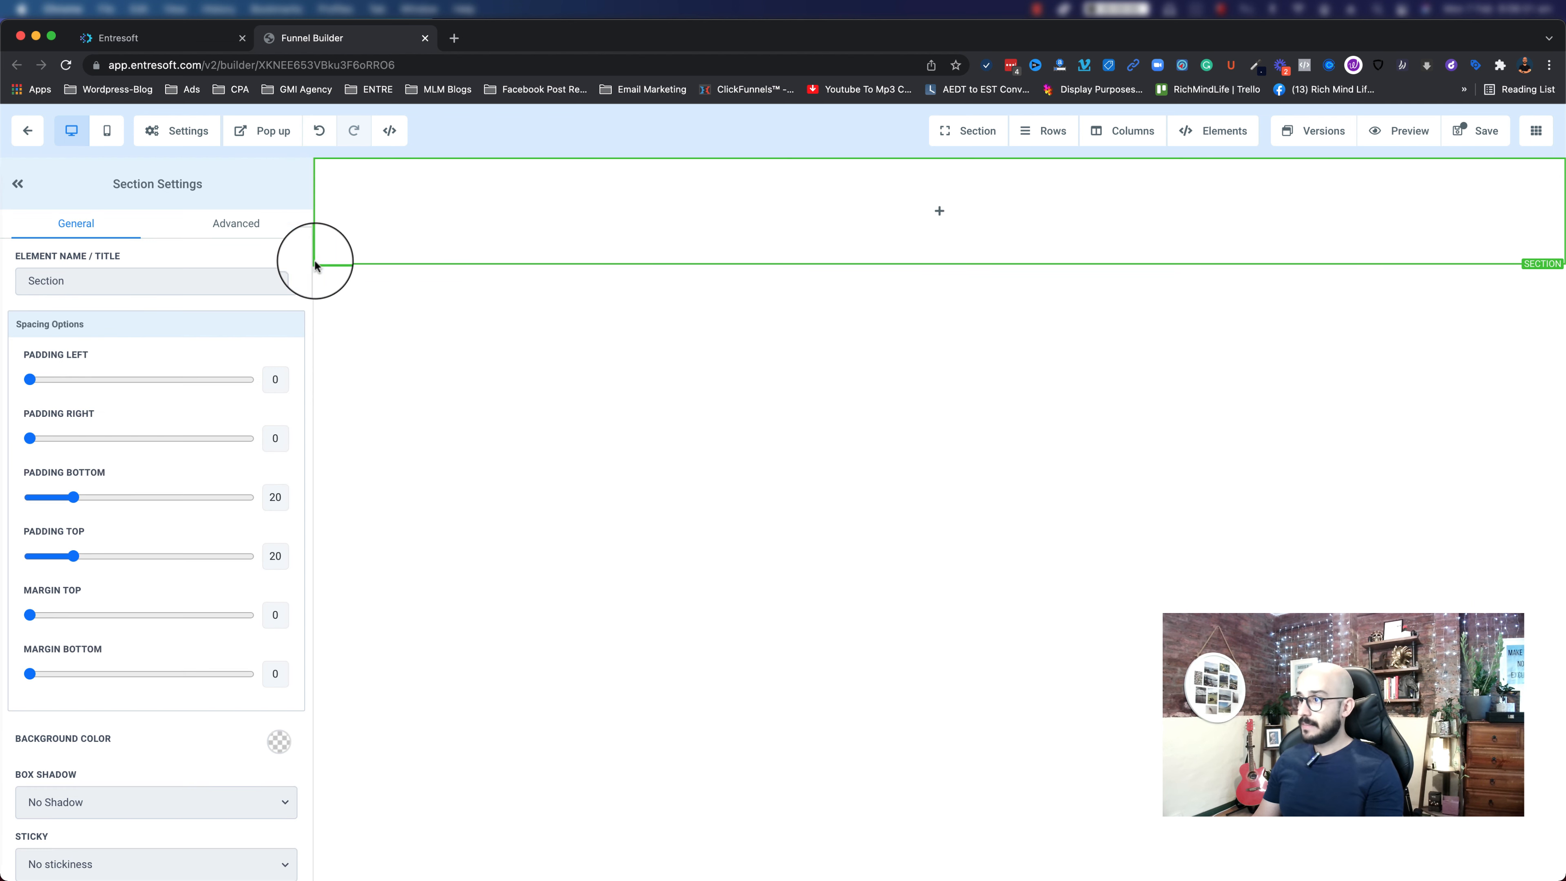
- Add a one-column row to the section and insert a headline element in it
{"action": "mouse_move", "coordinate": [870, 234]}
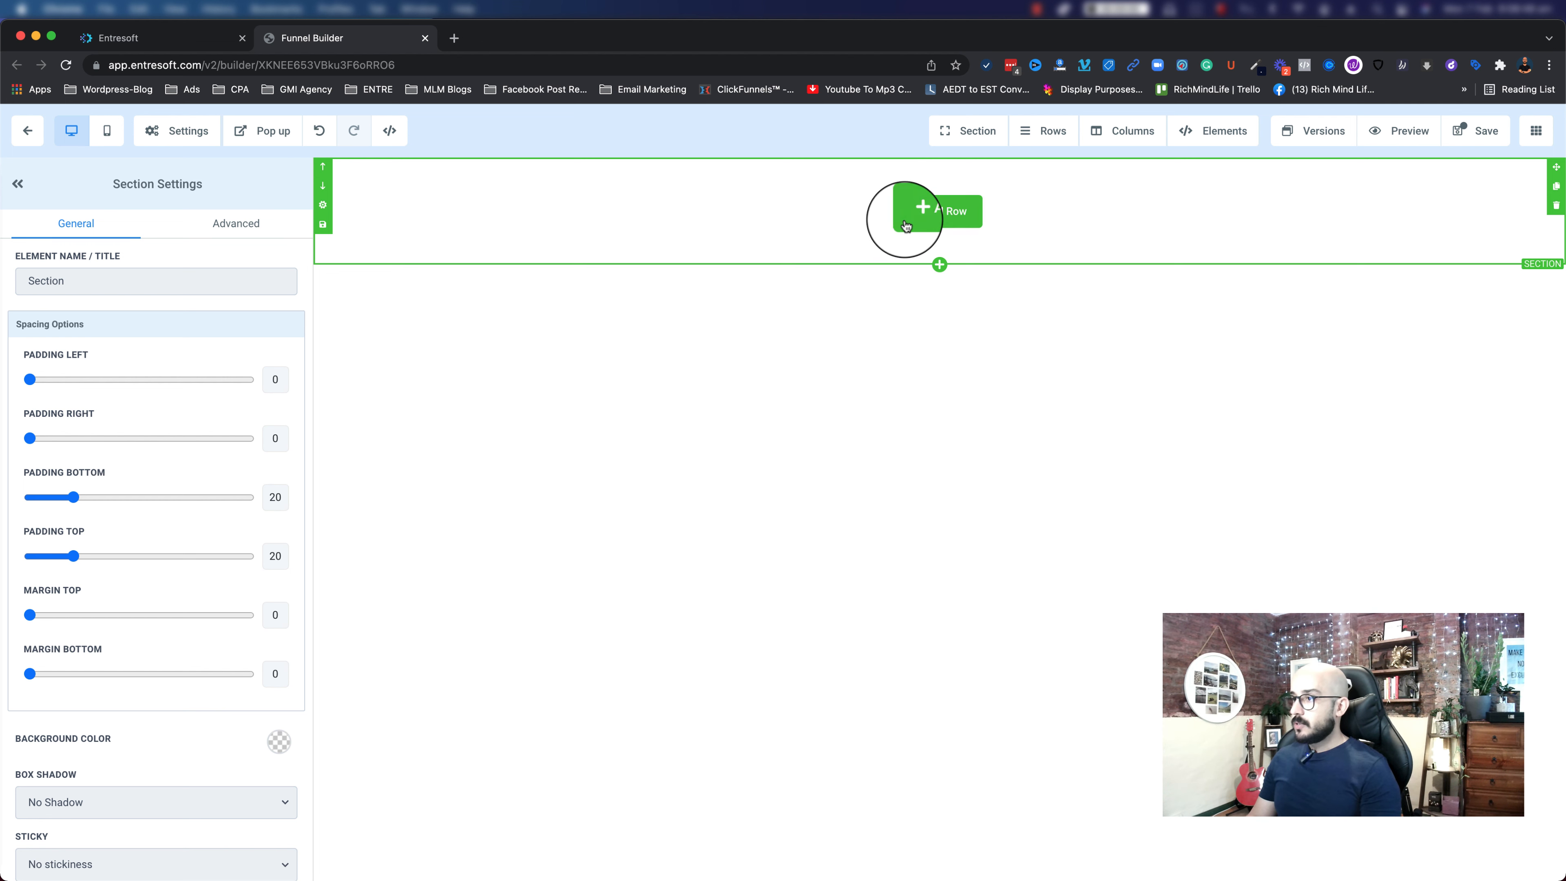
{"action": "left_click", "coordinate": [932, 221]}
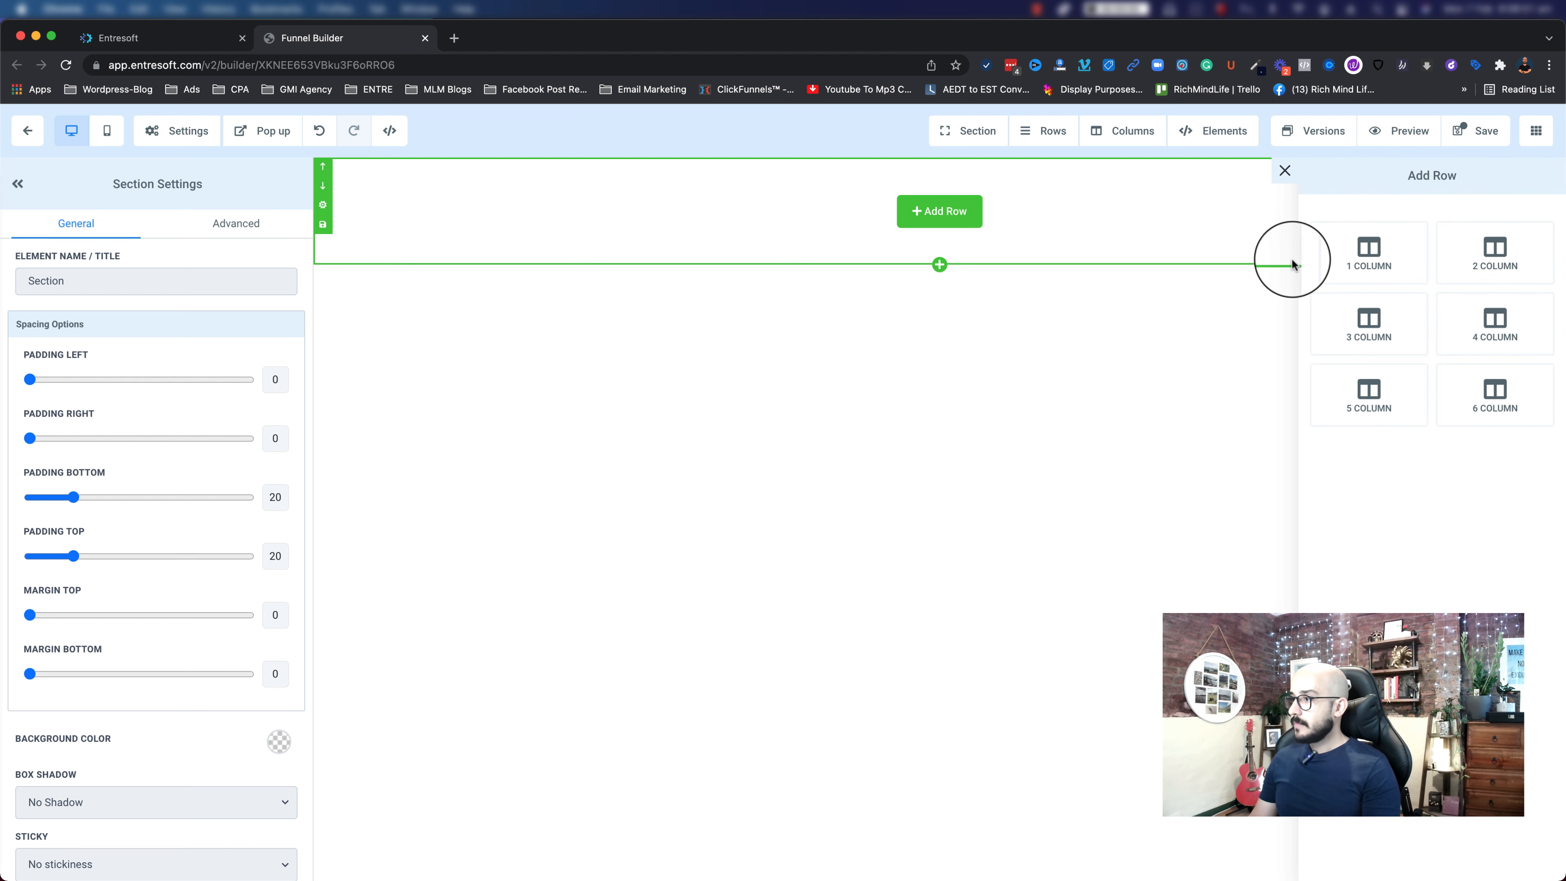
{"action": "left_click", "coordinate": [1375, 262]}
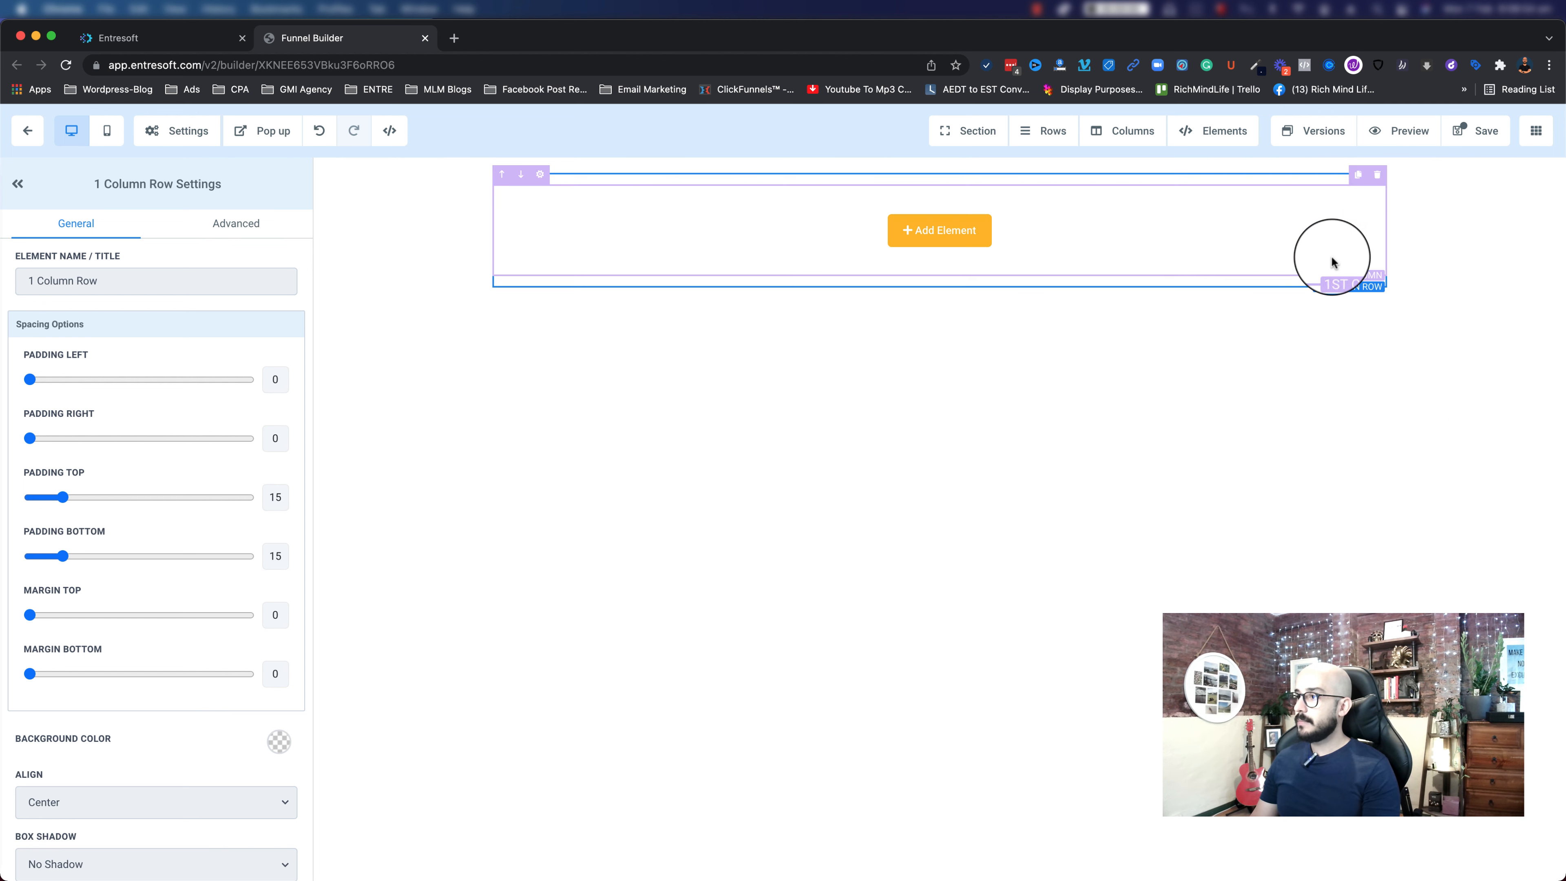
{"action": "left_click", "coordinate": [919, 239]}
{"action": "left_click", "coordinate": [1289, 275]}
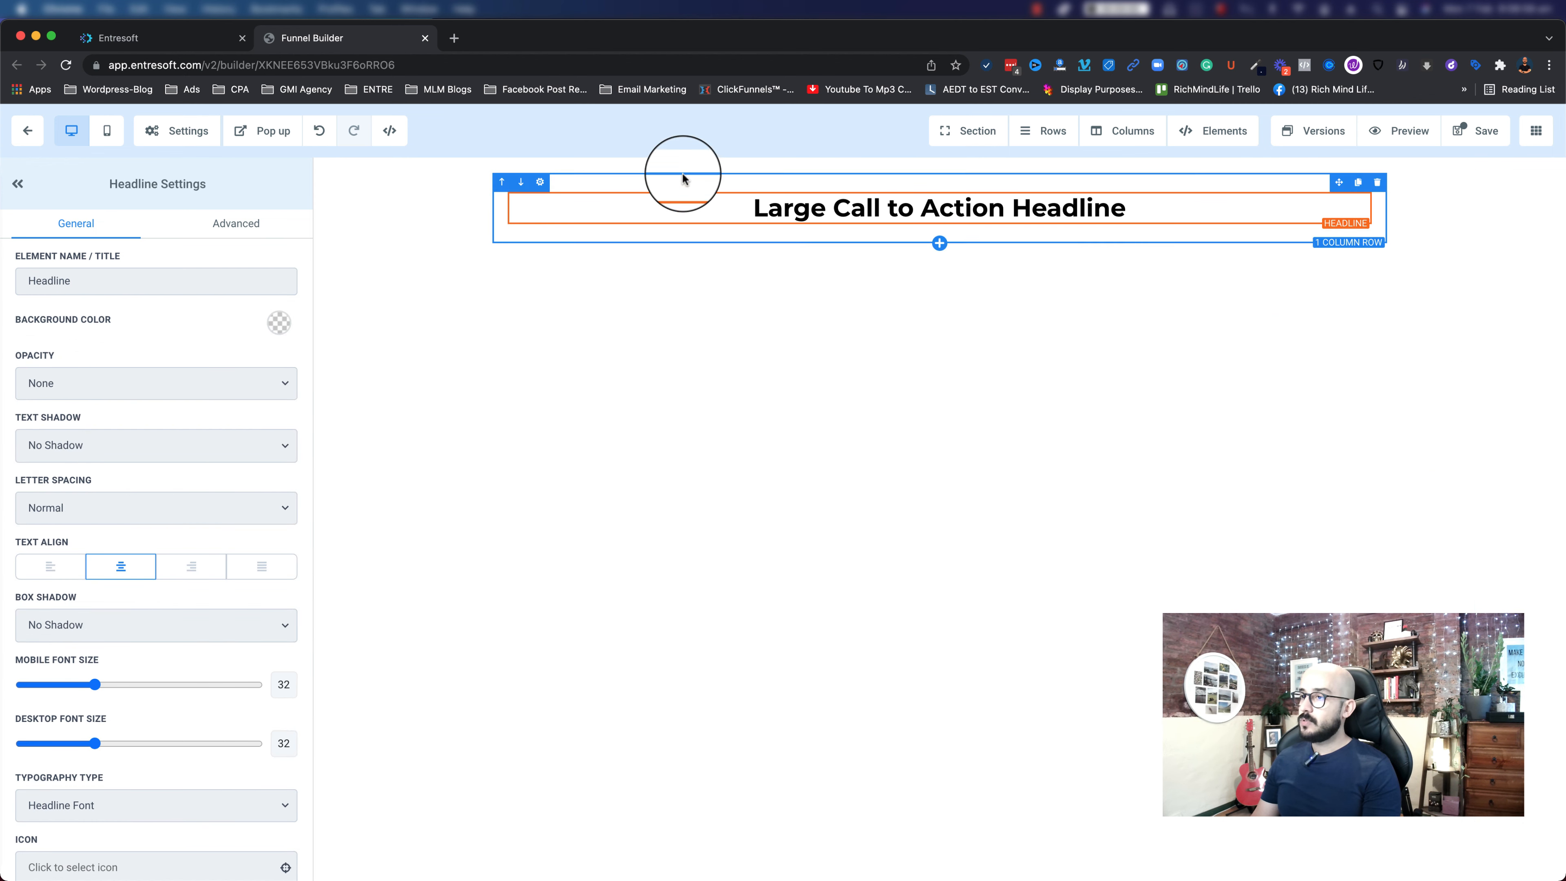
- Replace the headline text with "Hey, Are you Interested in getting access to a preview of my best selling online course on how to lose weight?"
{"action": "triple_click", "coordinate": [805, 213]}
{"action": "key", "text": "BackSpace"}
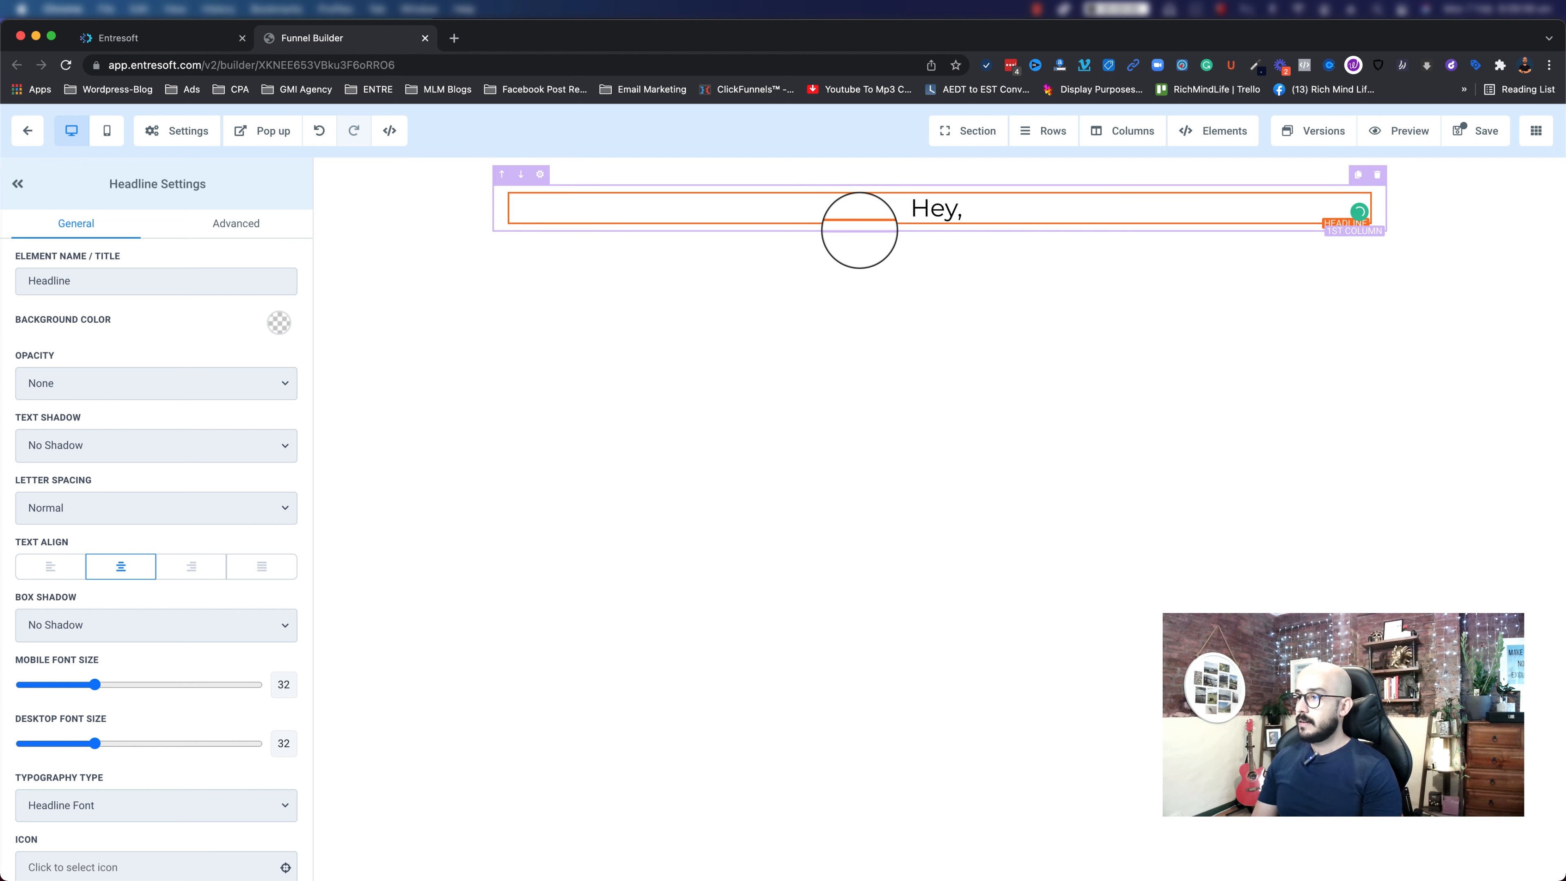
{"action": "type", "text": "eres"}
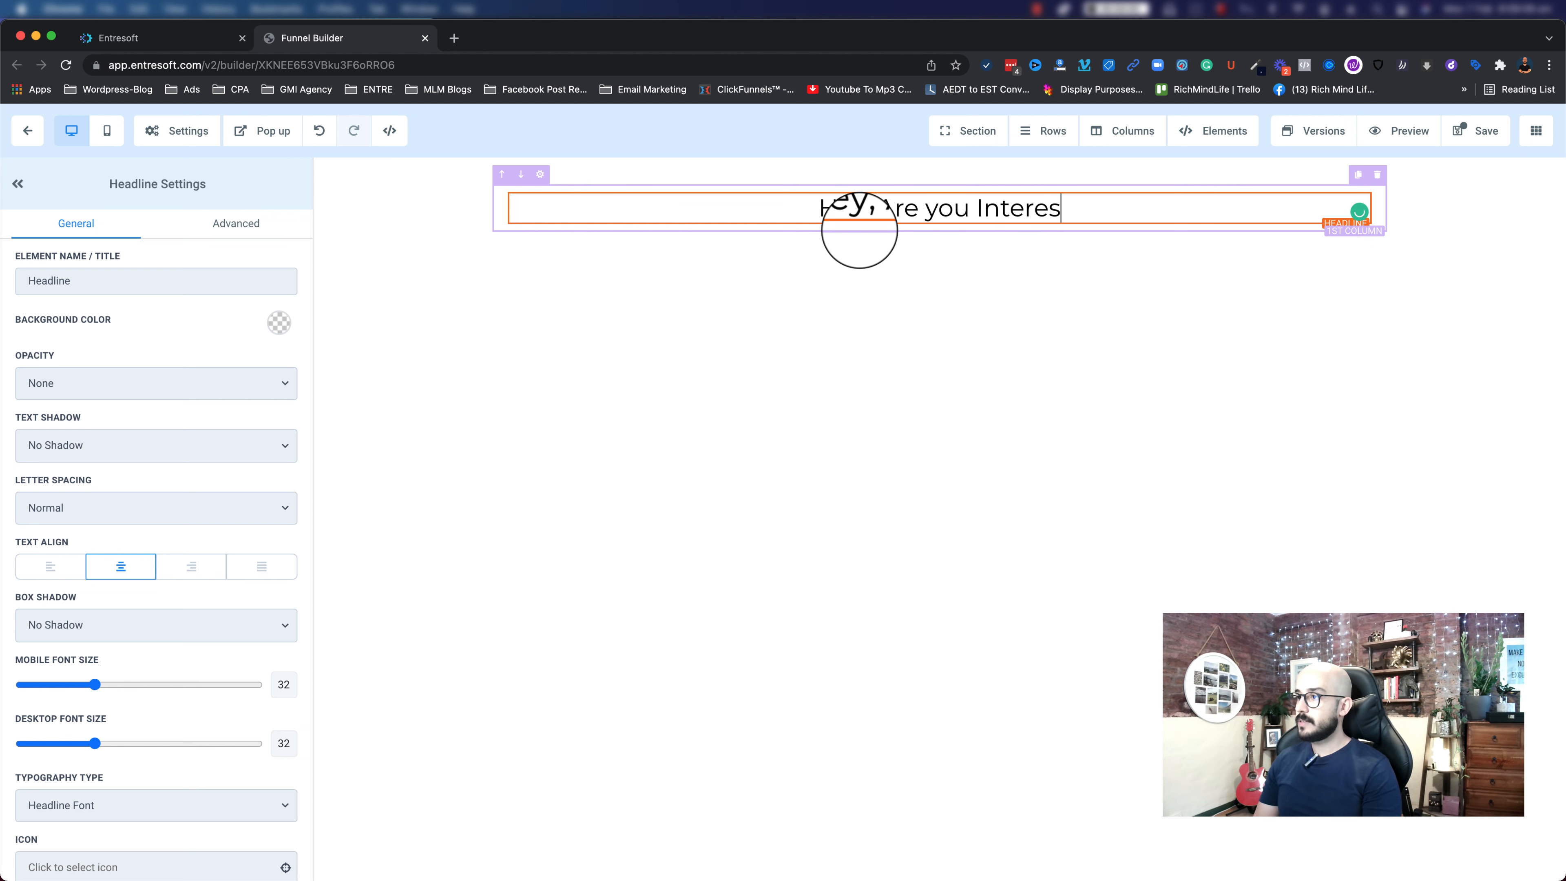
{"action": "type", "text": "ted in gettin"}
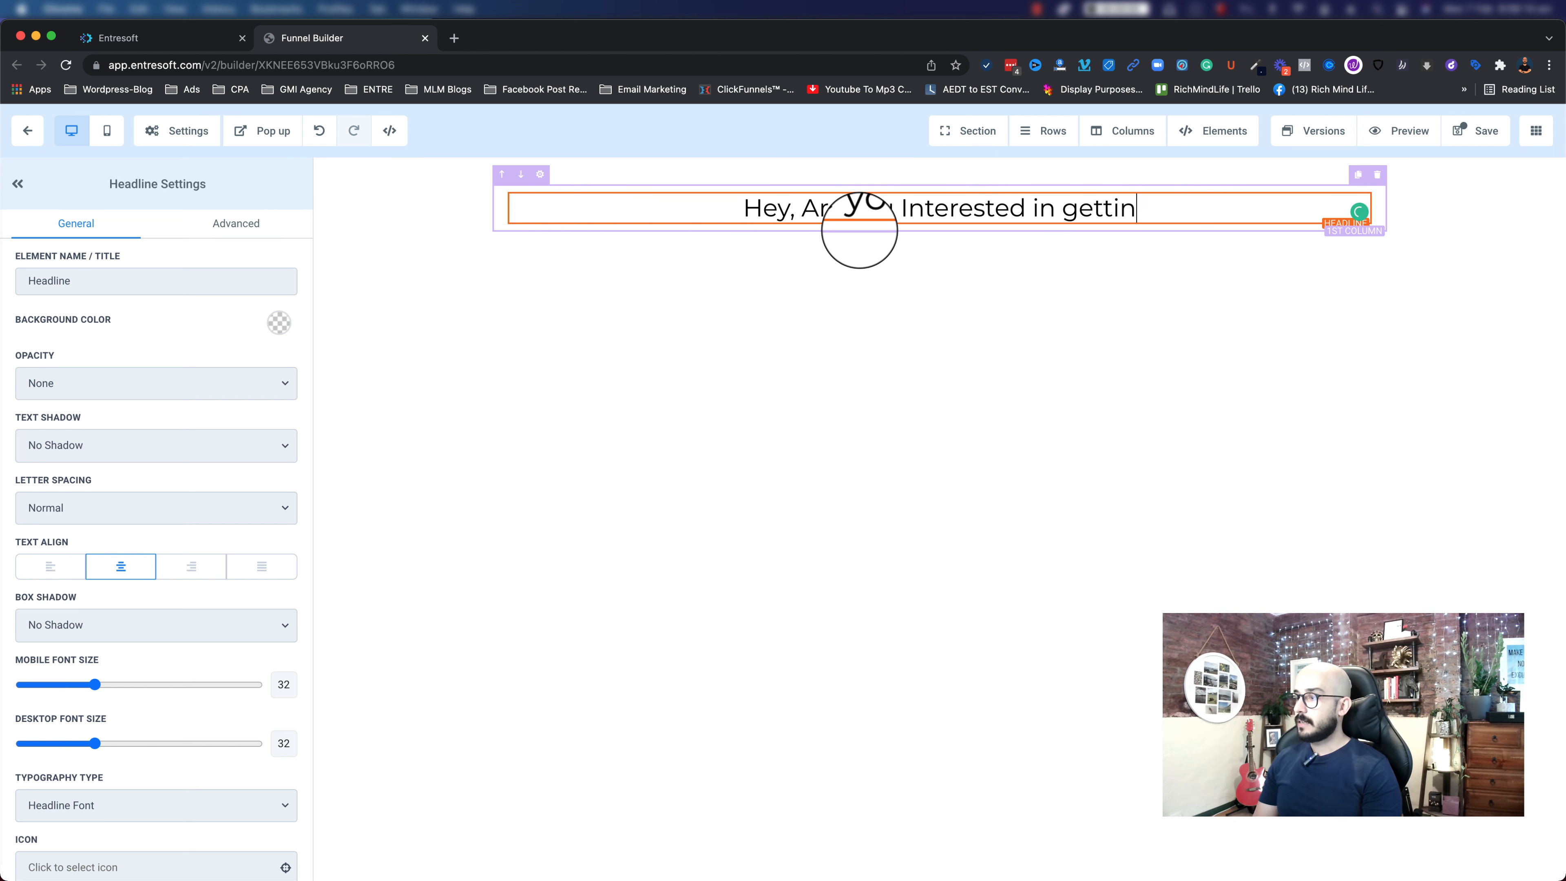
{"action": "type", "text": "g acce"}
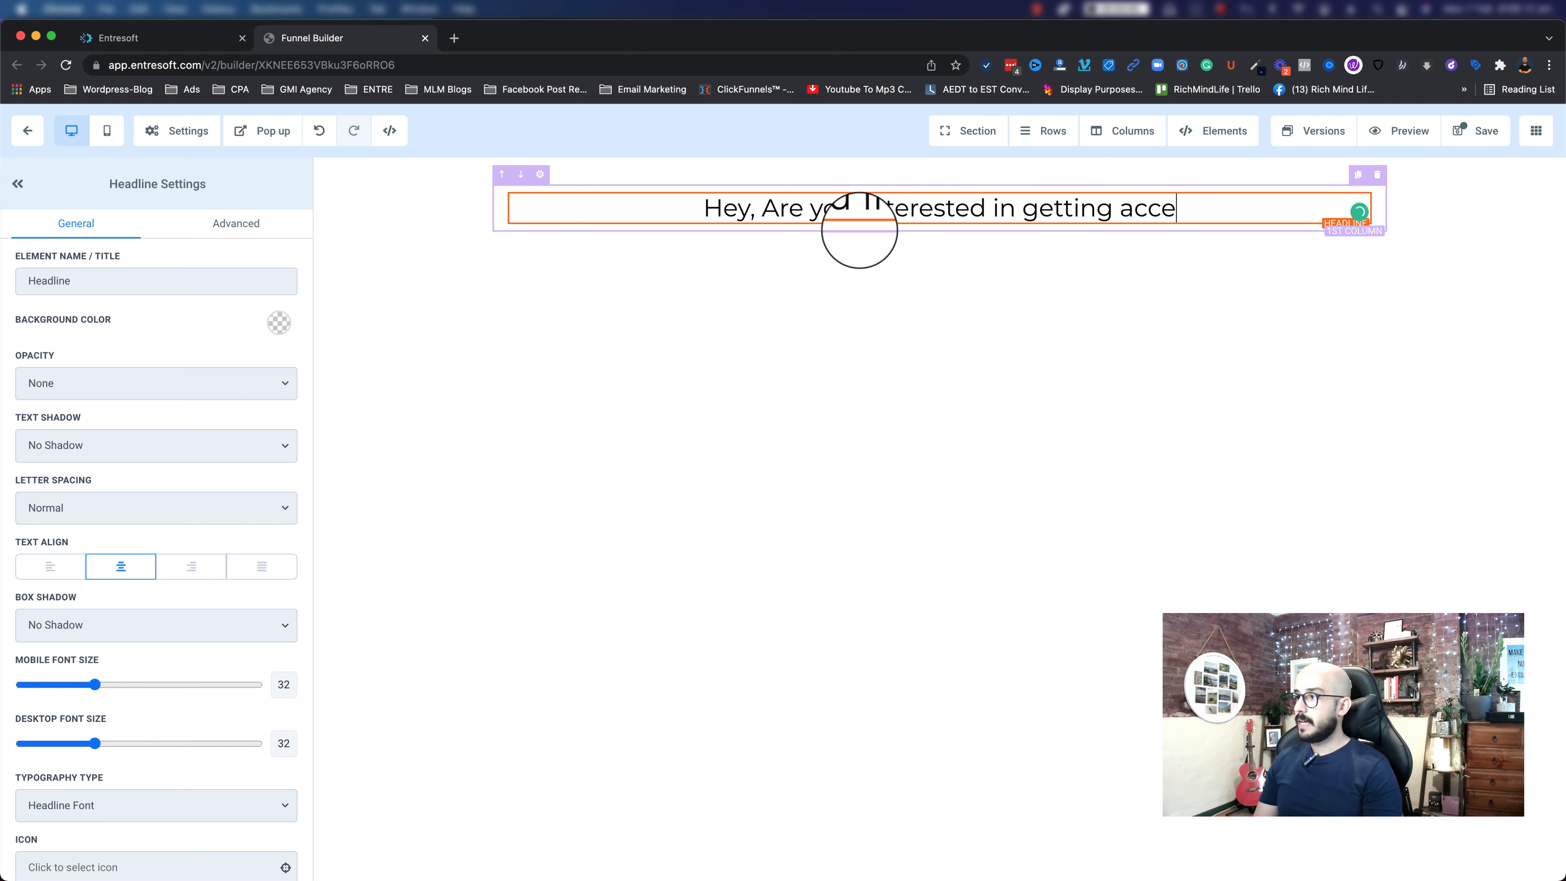
{"action": "type", "text": "ss to a "}
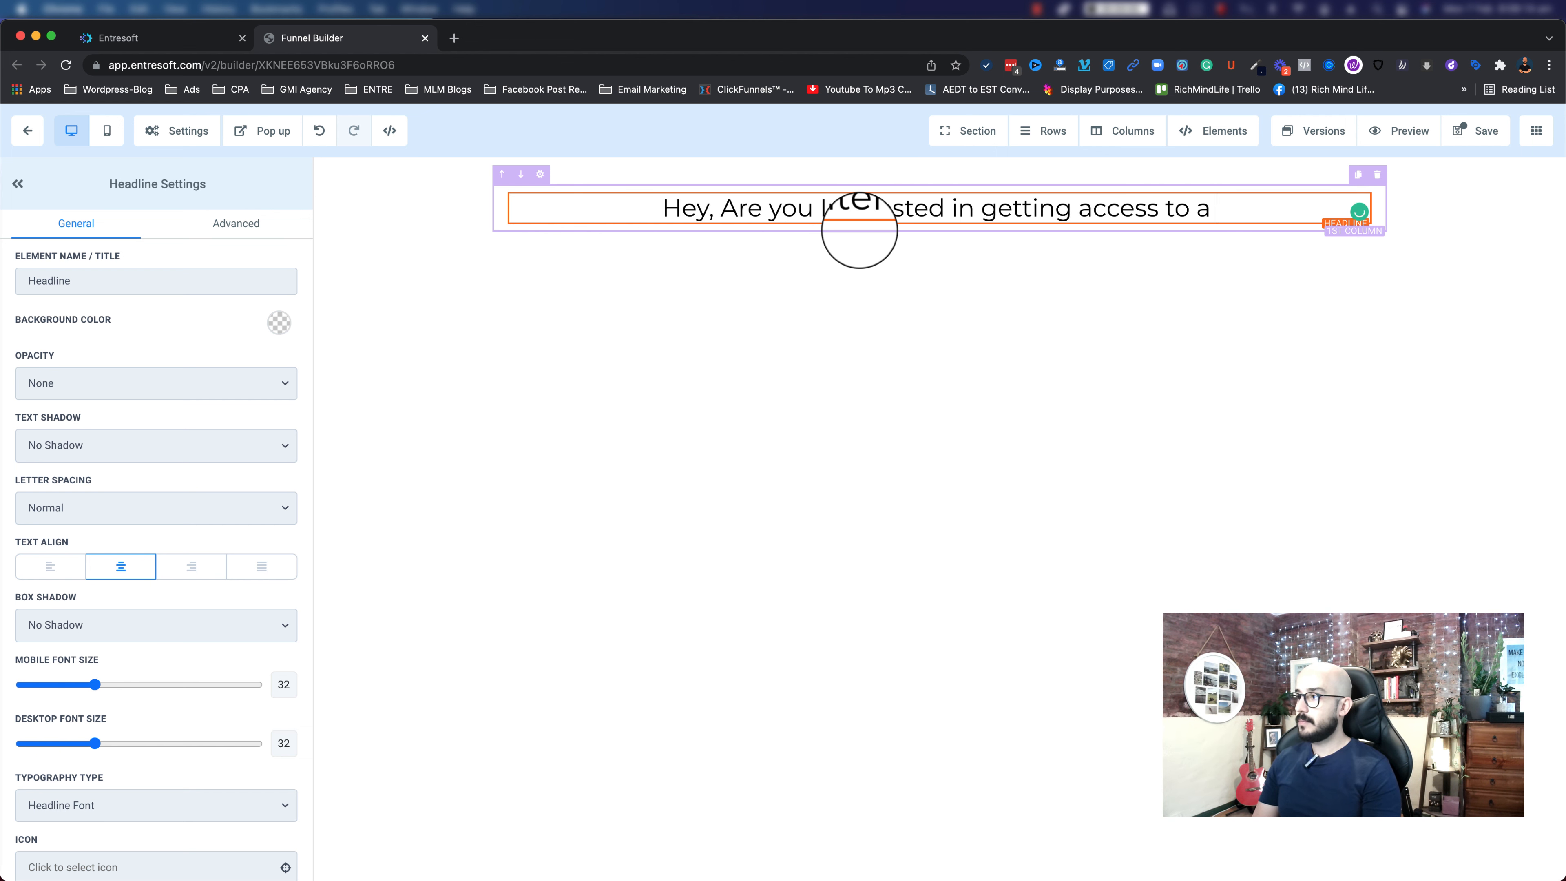
{"action": "type", "text": "preview of my best se"}
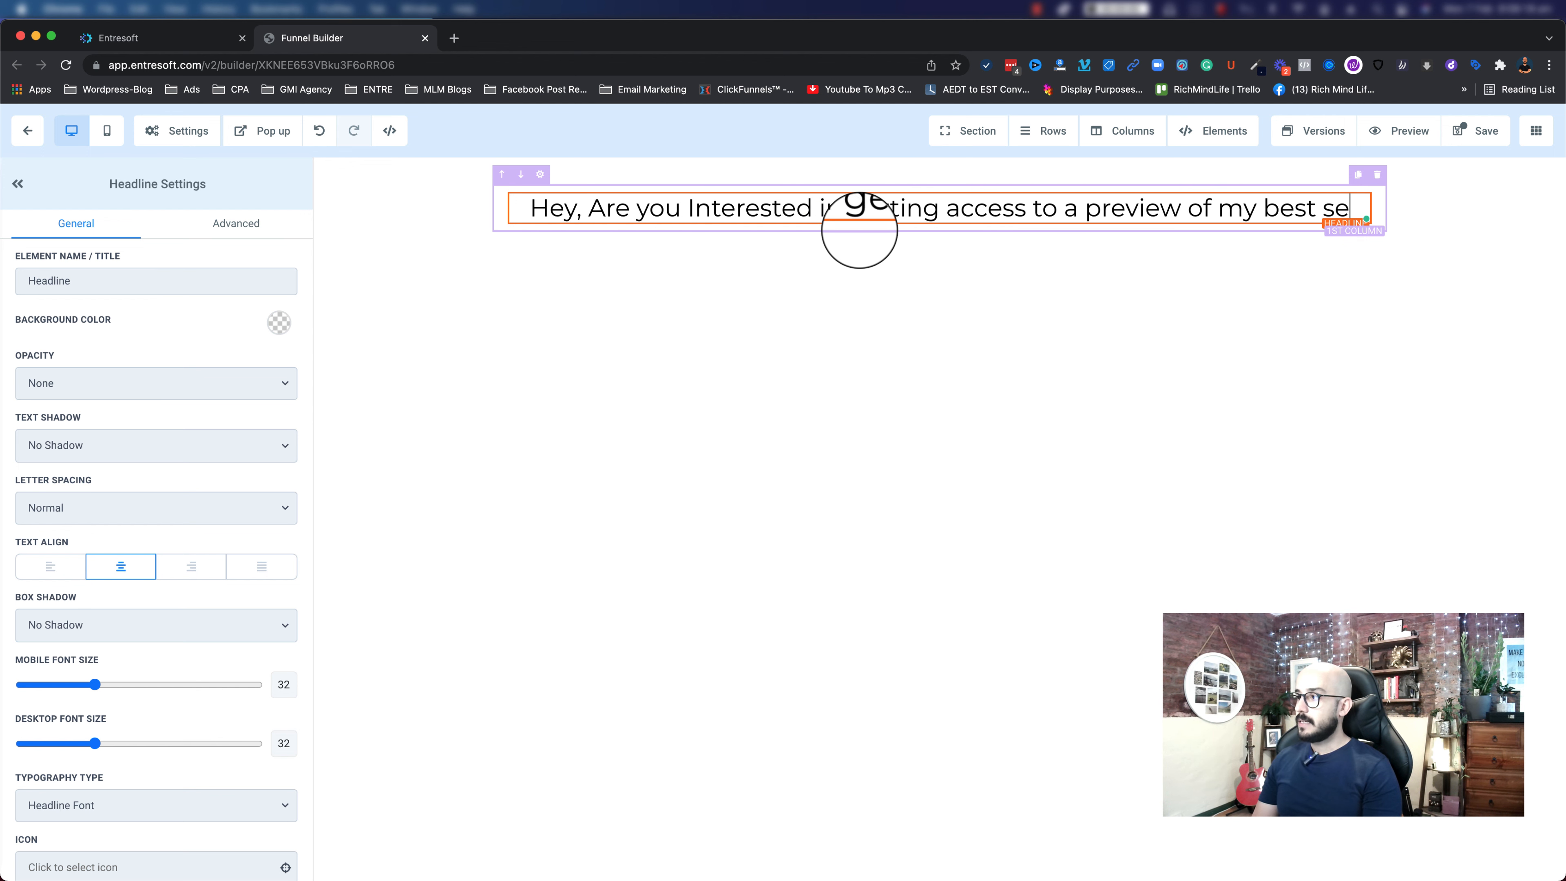
{"action": "type", "text": "lling online cour"}
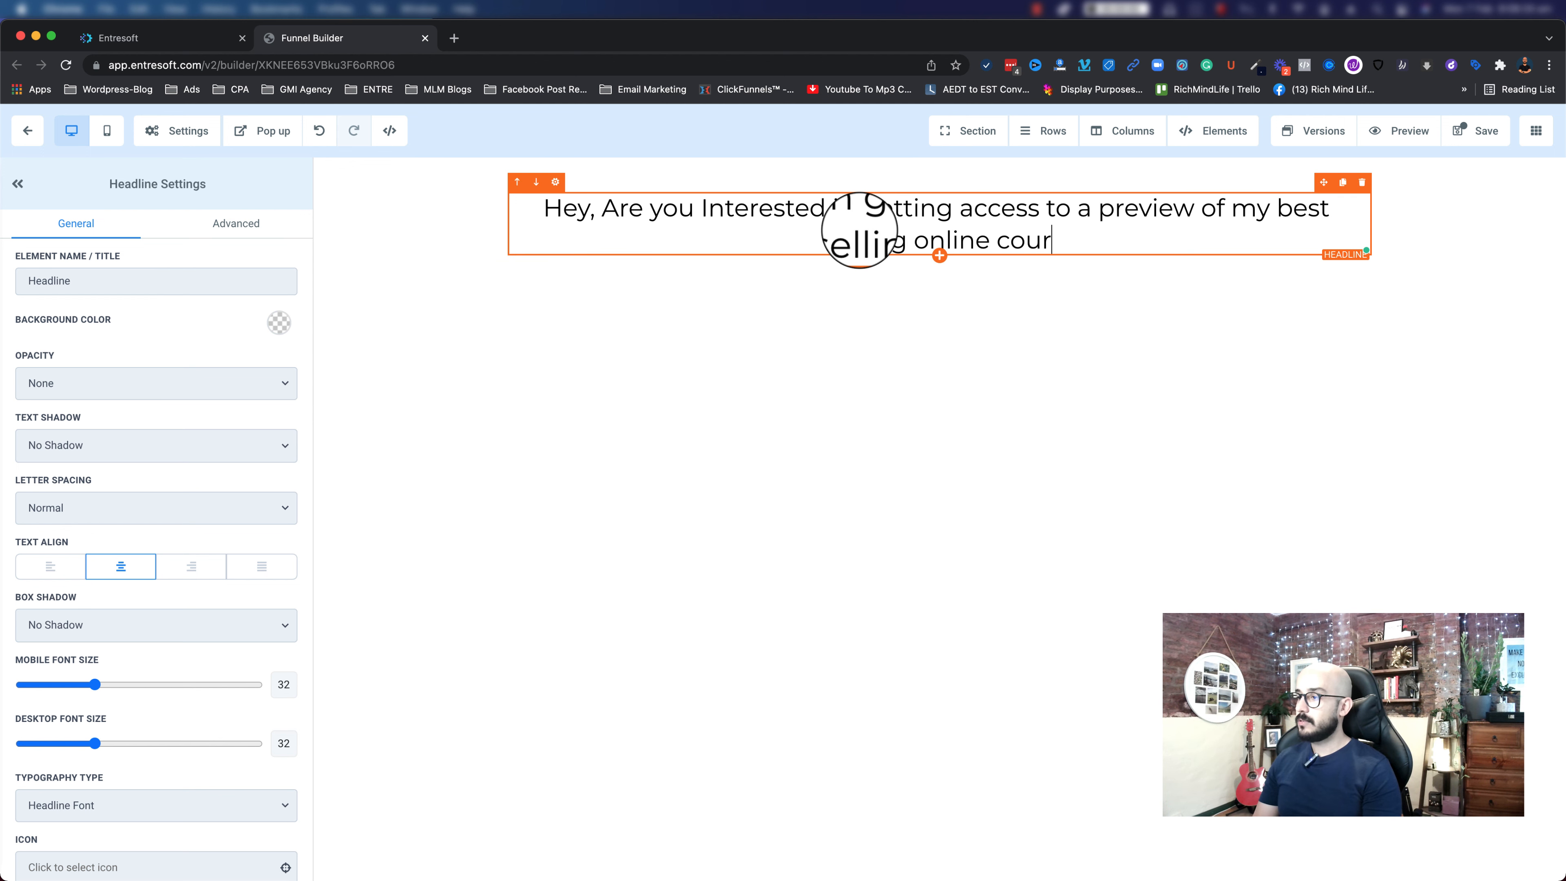
{"action": "type", "text": "se on how to "}
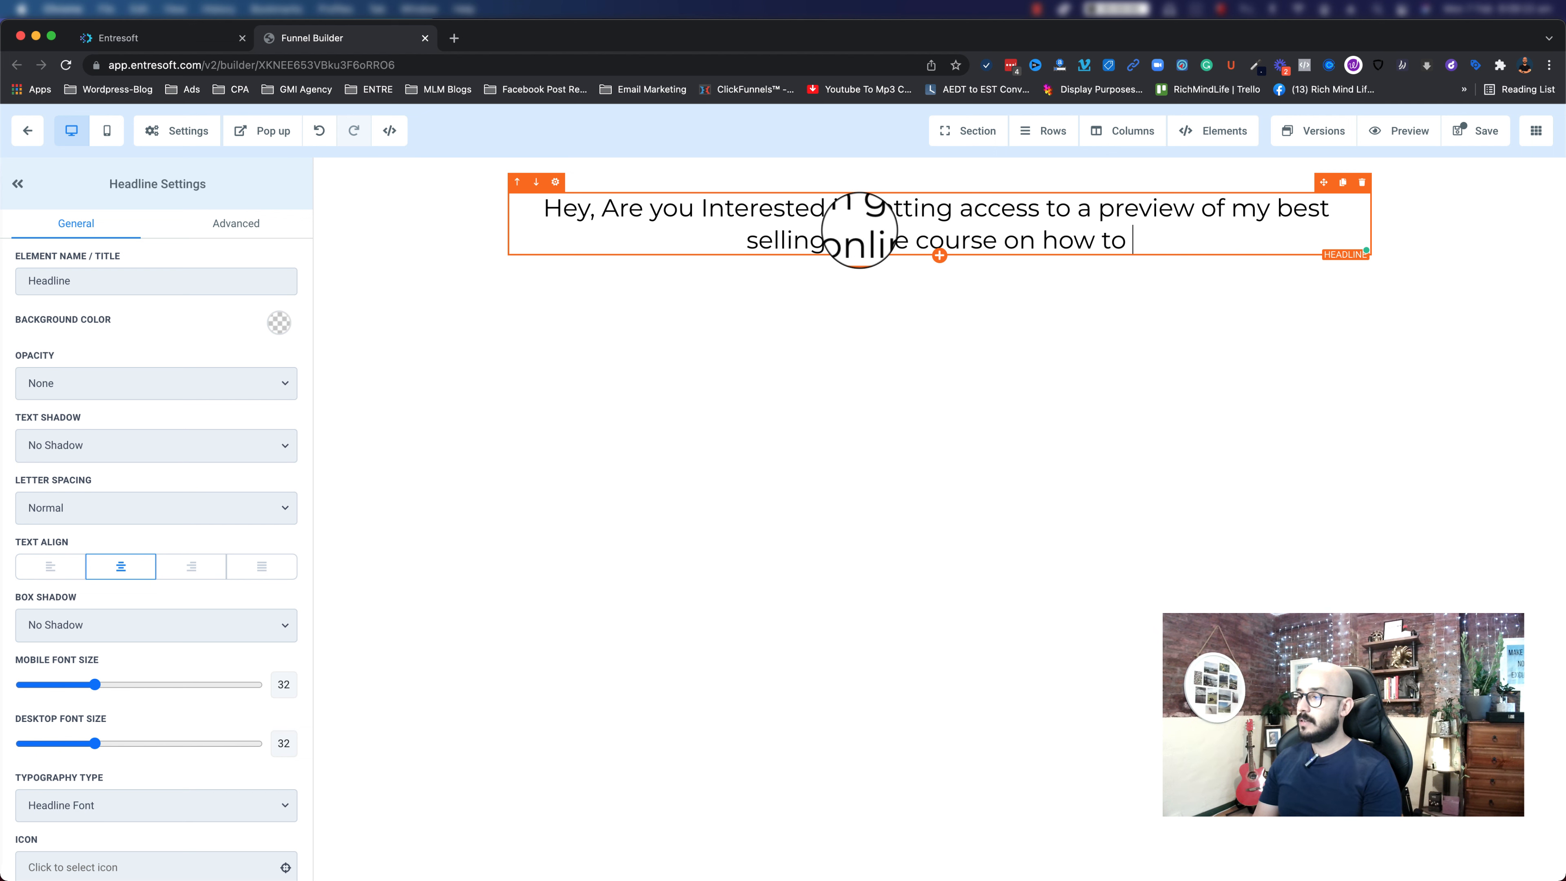
{"action": "type", "text": "lose wie"}
{"action": "key", "text": "BackSpace"}
{"action": "key", "text": "BackSpace"}
{"action": "type", "text": "e we"}
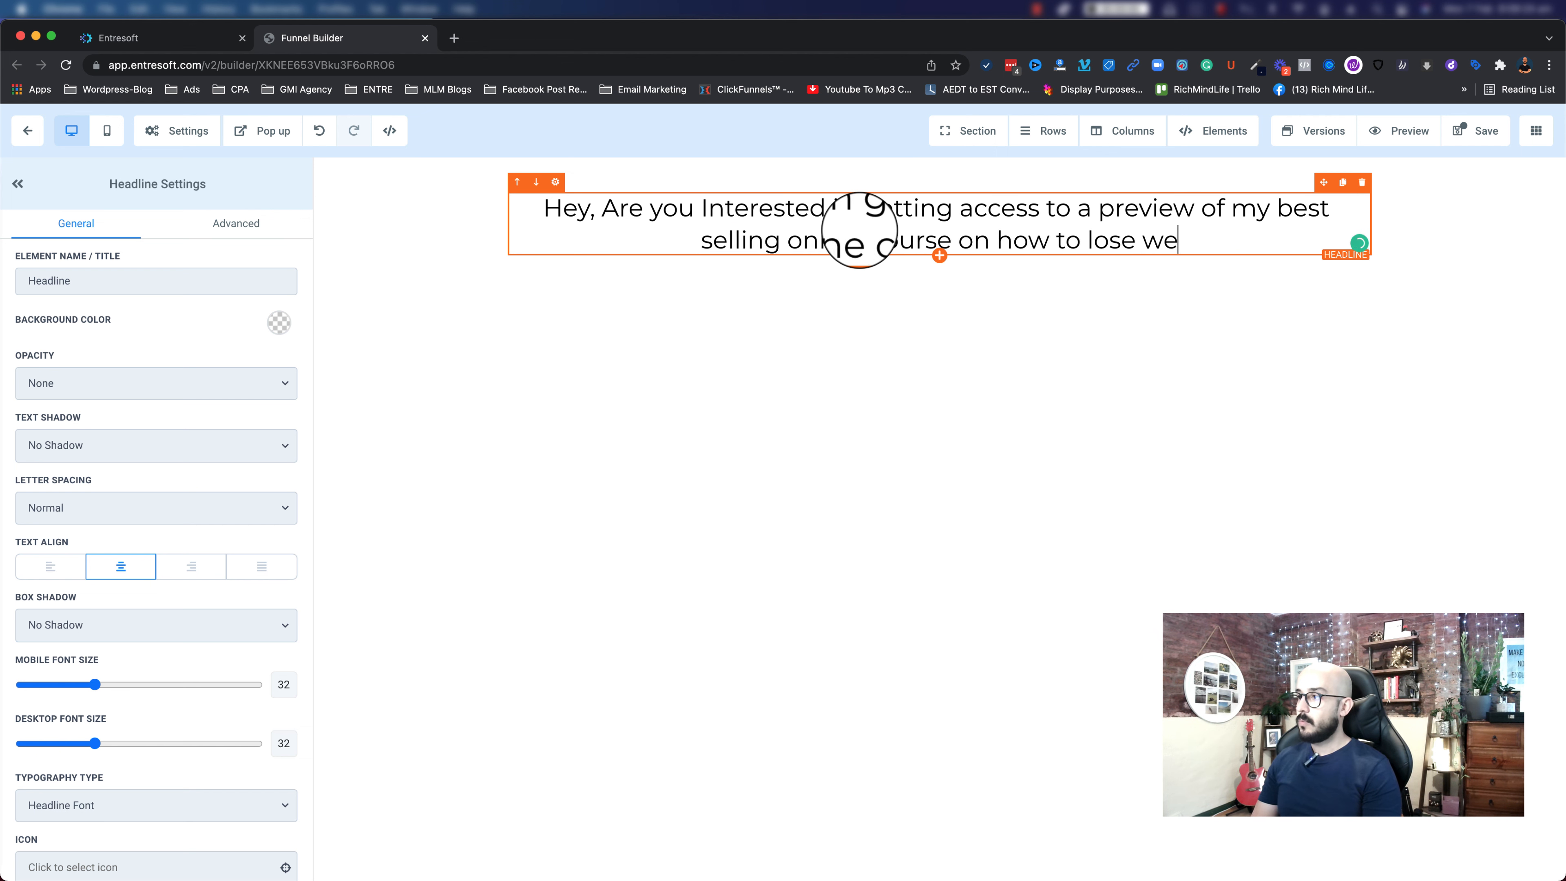
{"action": "type", "text": "ight?"}
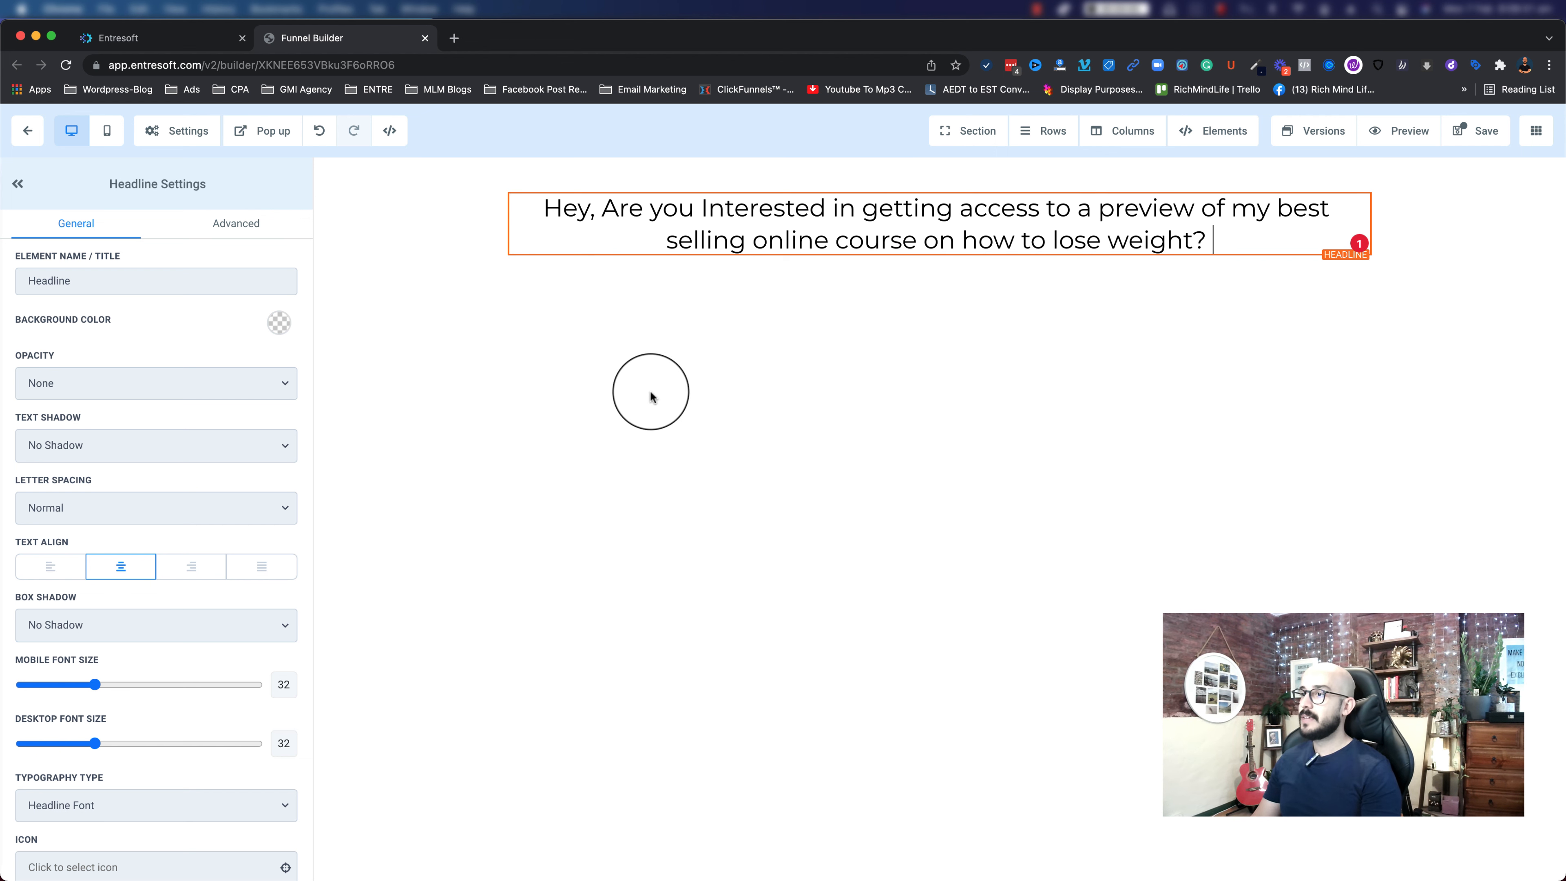
- Remove the opening "Hey," from the headline so that it starts with "Are you"
{"action": "left_click", "coordinate": [914, 242]}
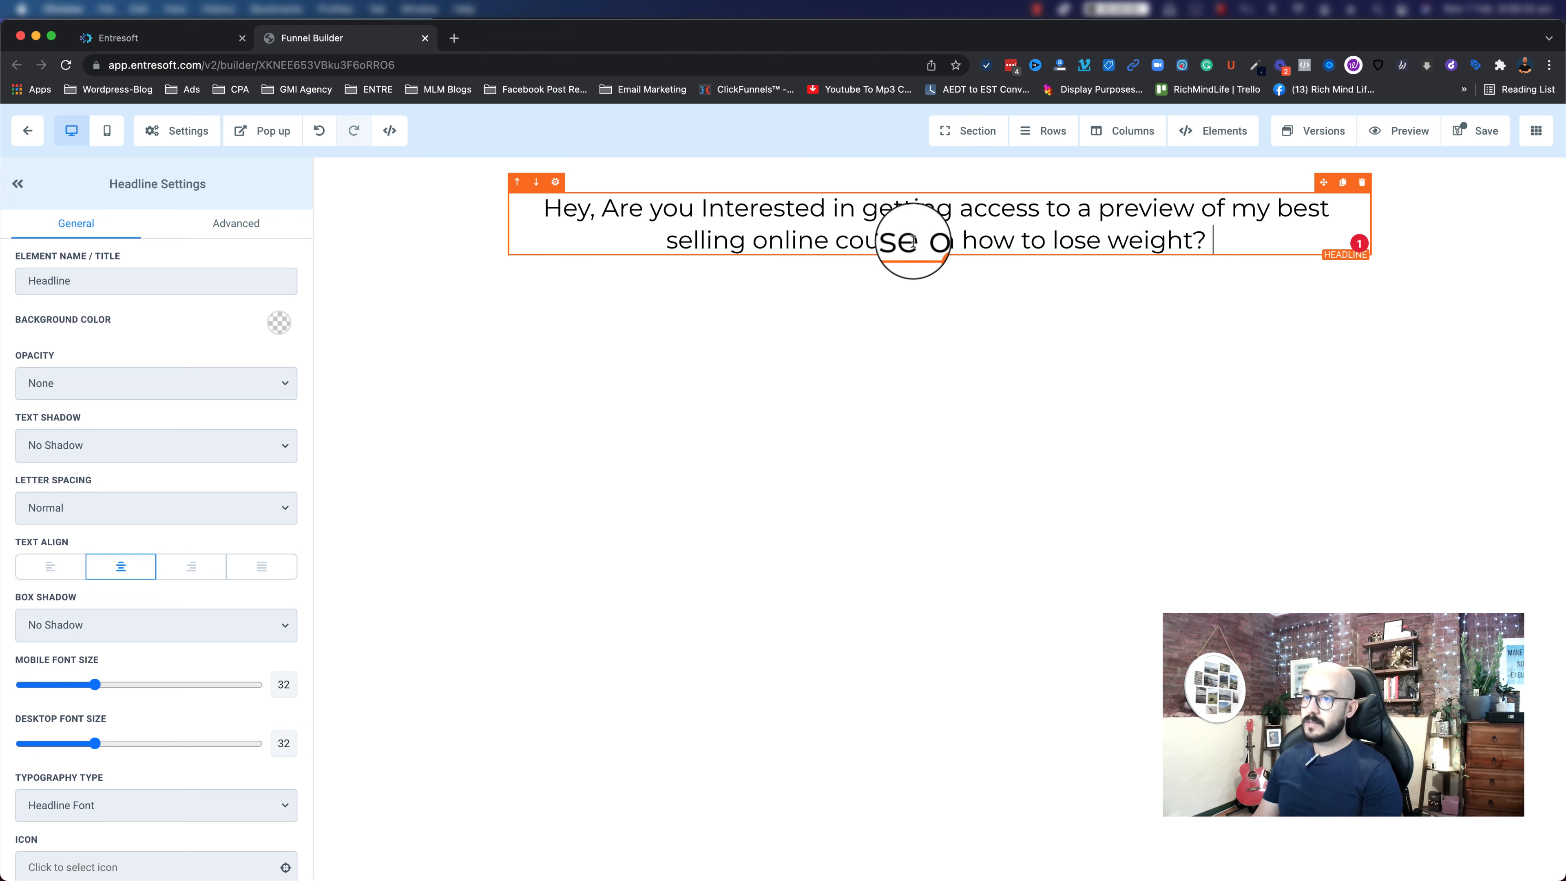
{"action": "triple_click", "coordinate": [913, 242]}
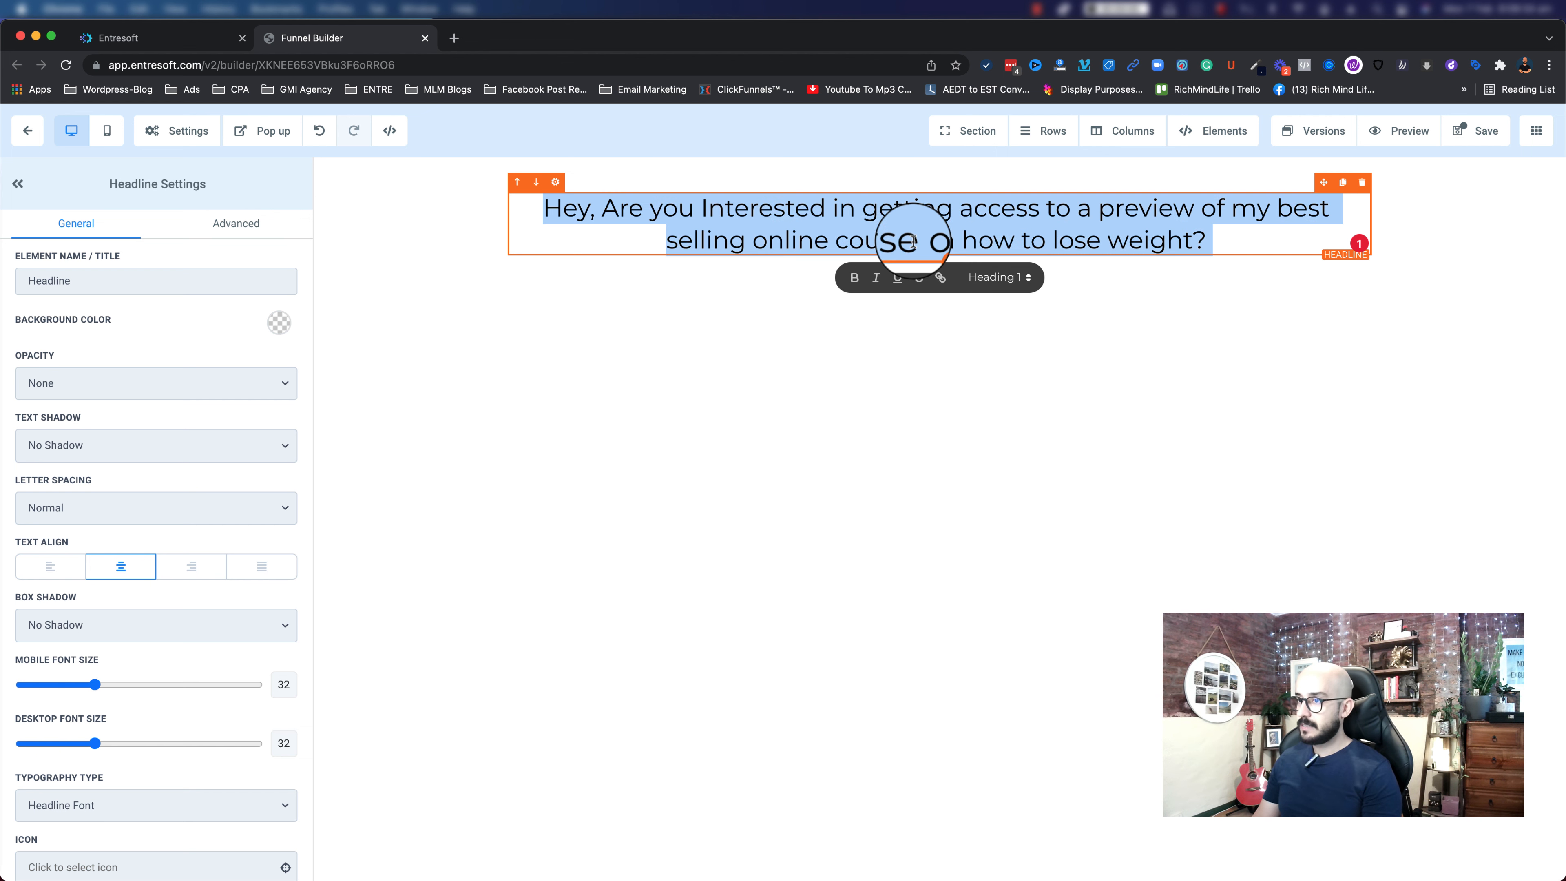
{"action": "left_click", "coordinate": [601, 208]}
{"action": "key", "text": "shift+super+Left"}
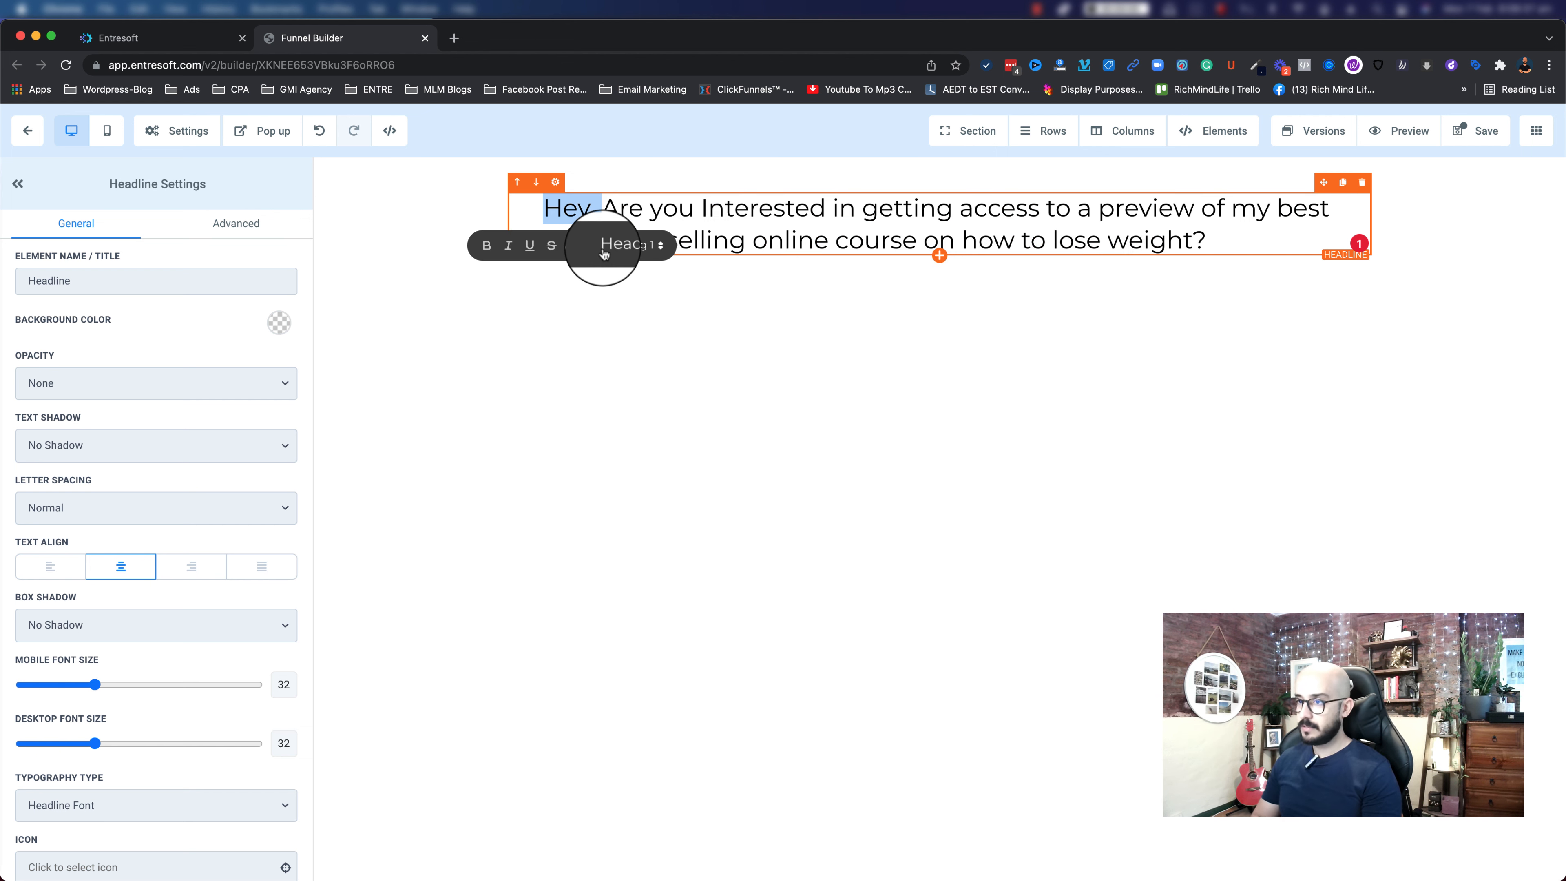
{"action": "key", "text": "BackSpace"}
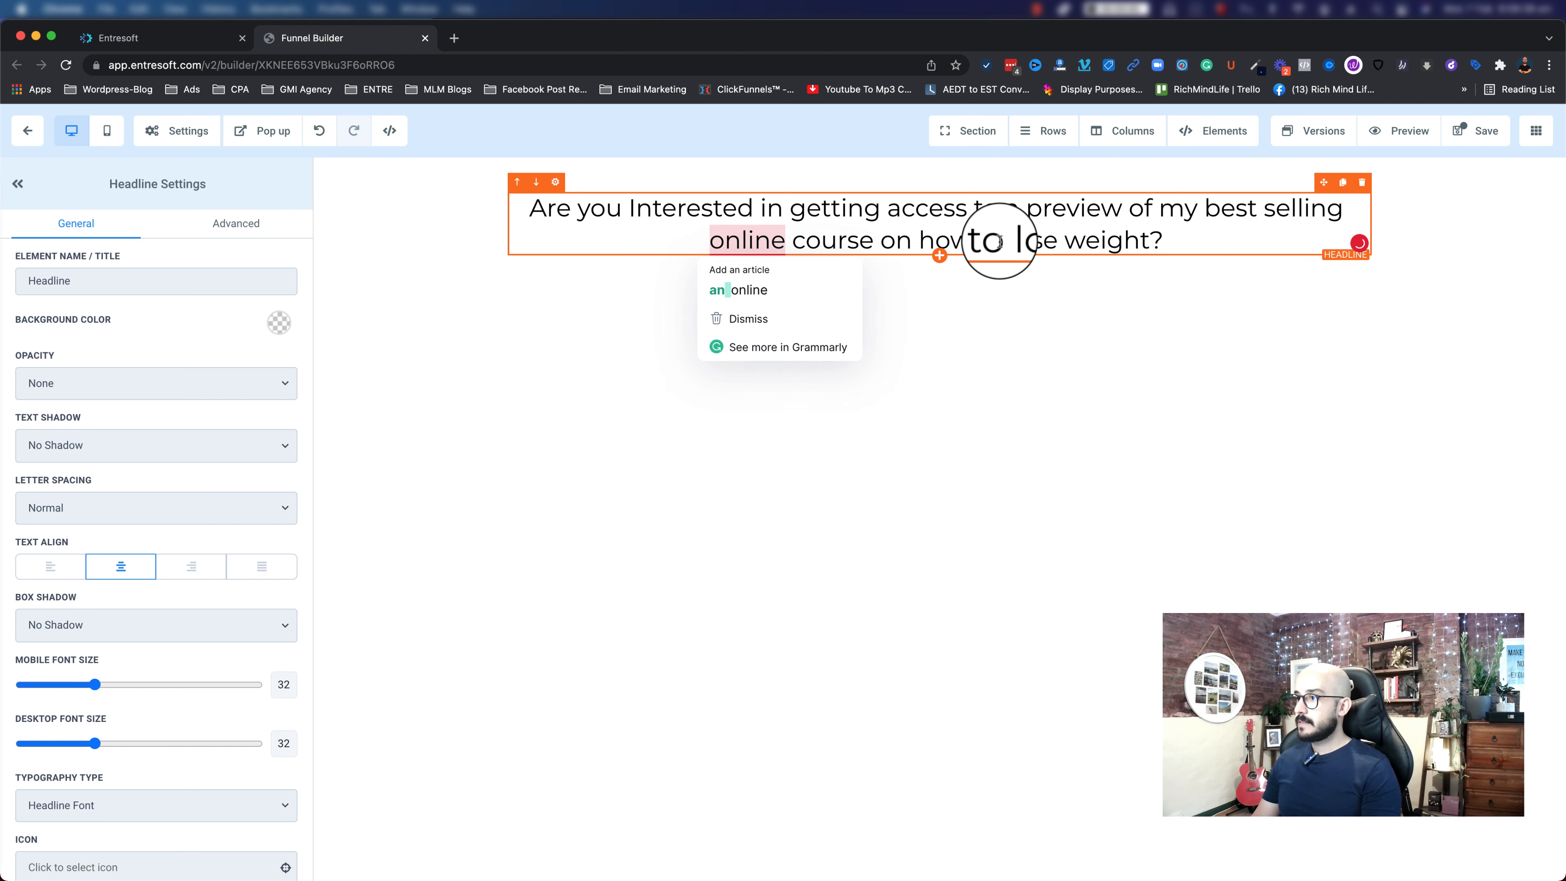
- Make "lose weight" bold in the headline and correct "Interested" to lowercase "interested"
{"action": "left_click", "coordinate": [1010, 245]}
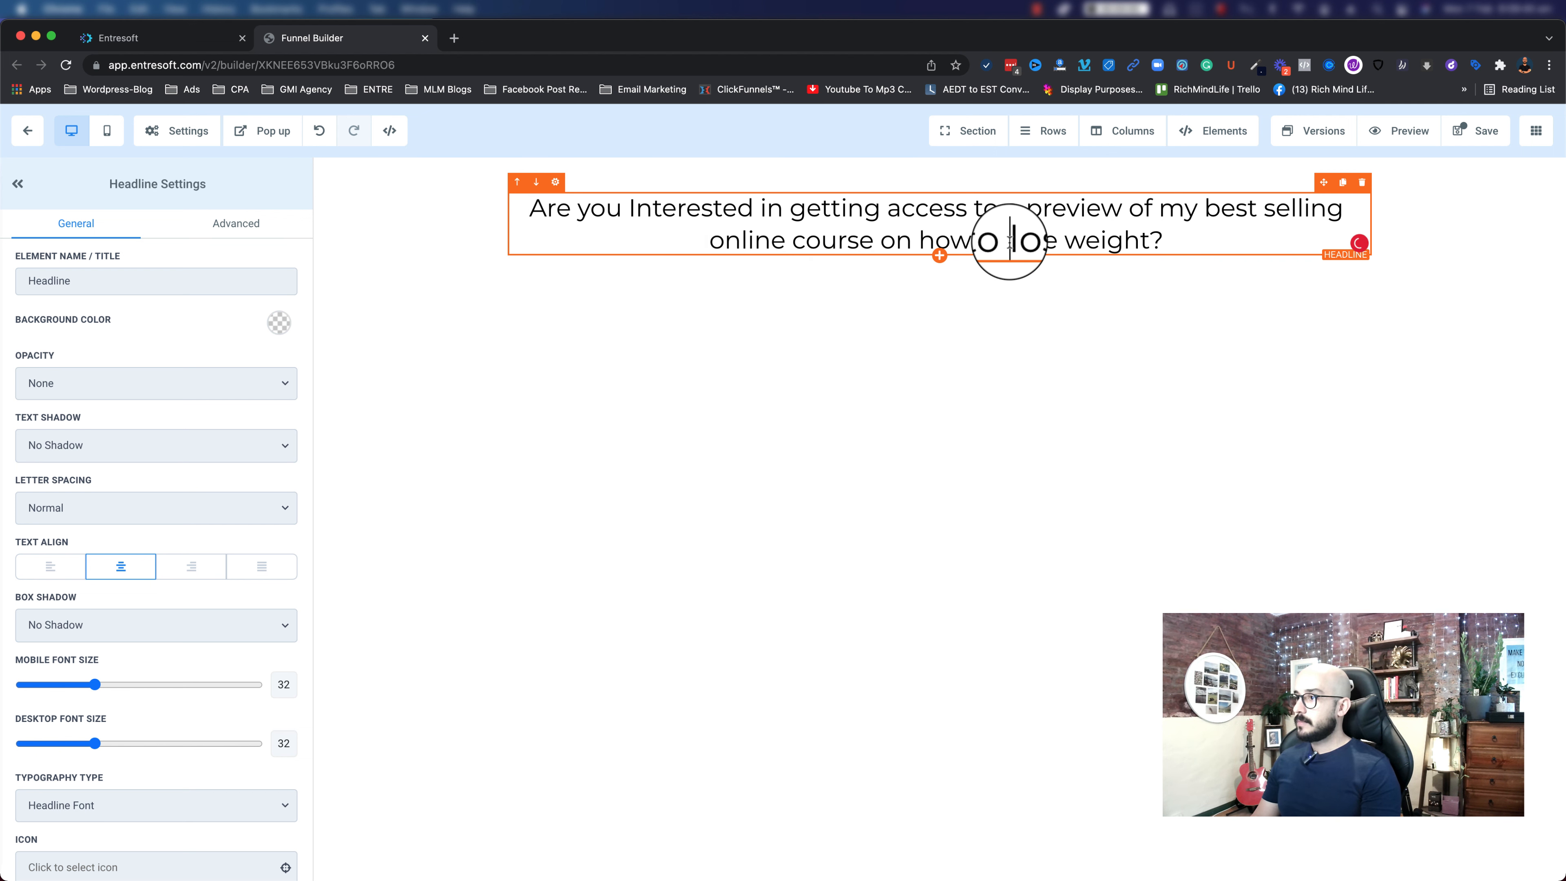
{"action": "left_click_drag", "start_coordinate": [1010, 242], "coordinate": [1150, 243]}
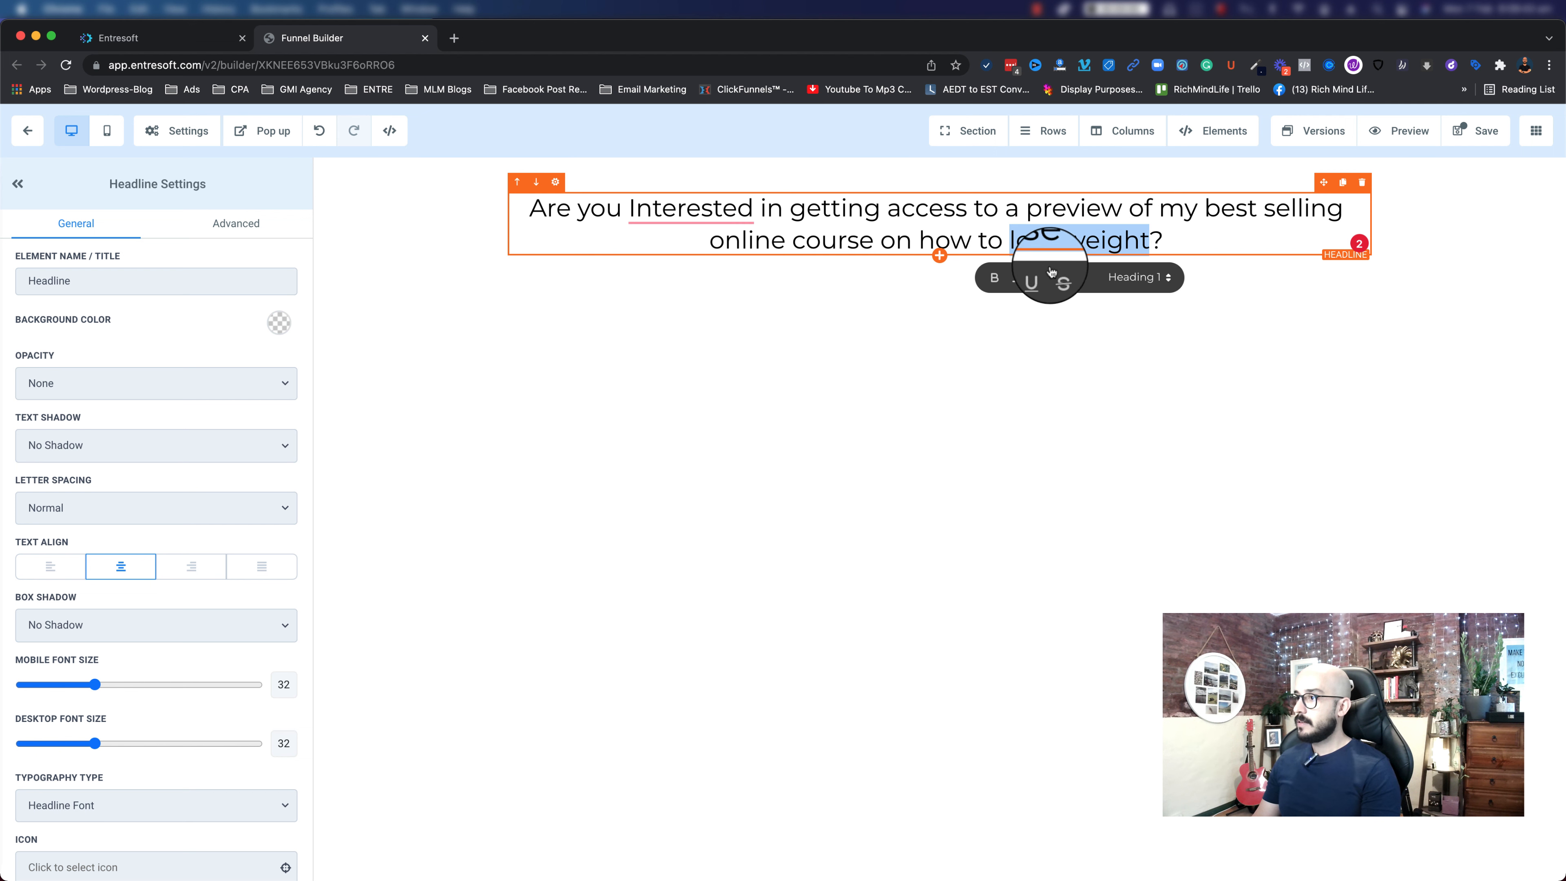
{"action": "left_click", "coordinate": [995, 277]}
{"action": "mouse_move", "coordinate": [709, 207]}
{"action": "left_click", "coordinate": [700, 250]}
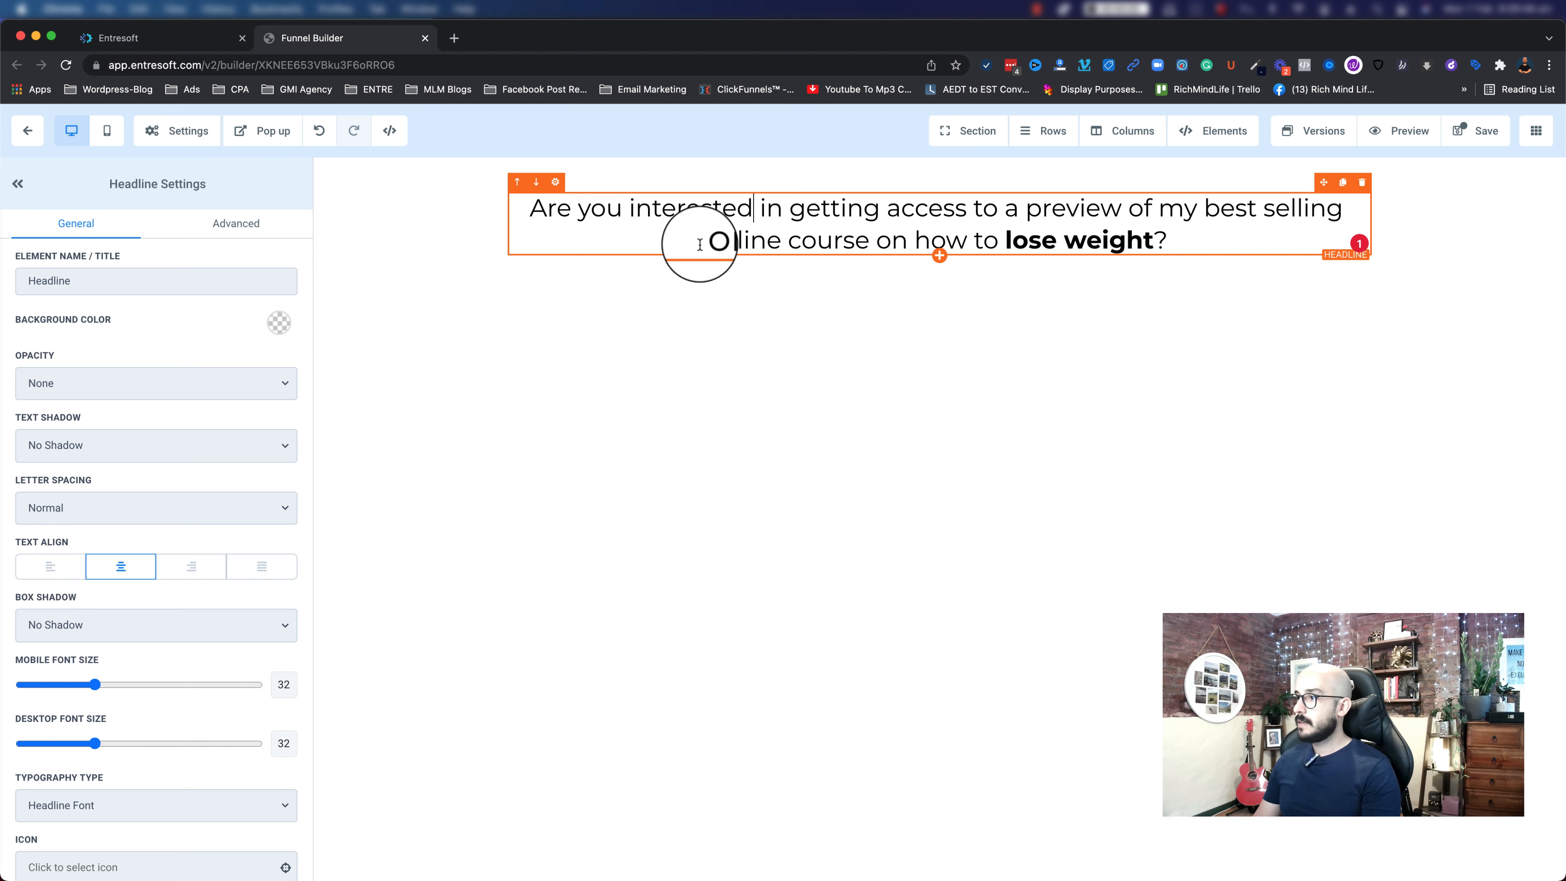
- Change the word "preview" in the headline to "FREE Preview"
{"action": "double_click", "coordinate": [1036, 211]}
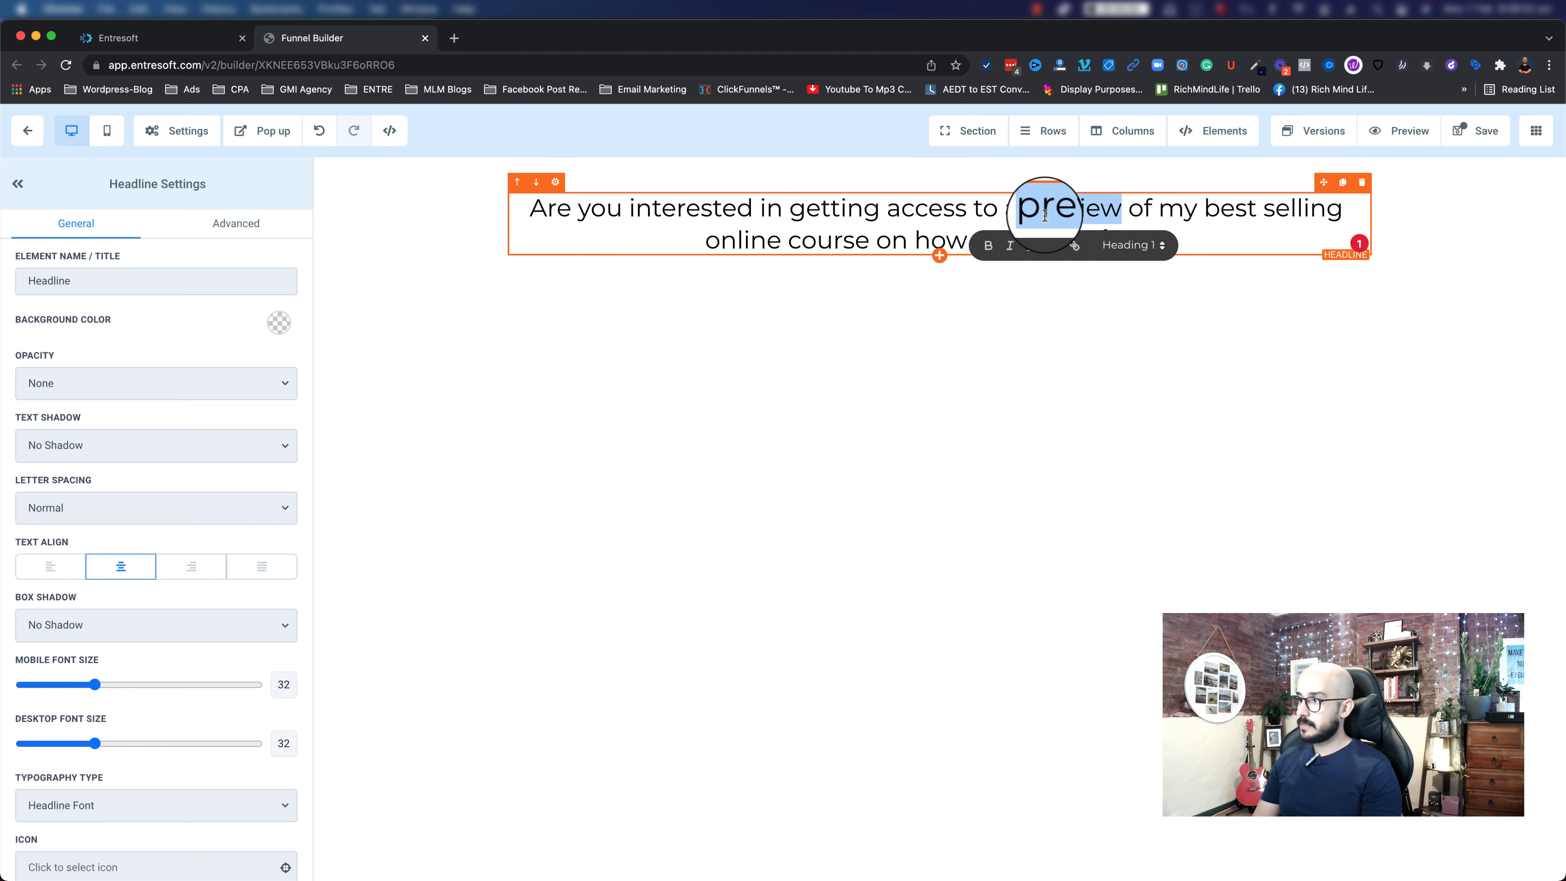
{"action": "key", "text": "Left"}
{"action": "type", "text": "FREE"}
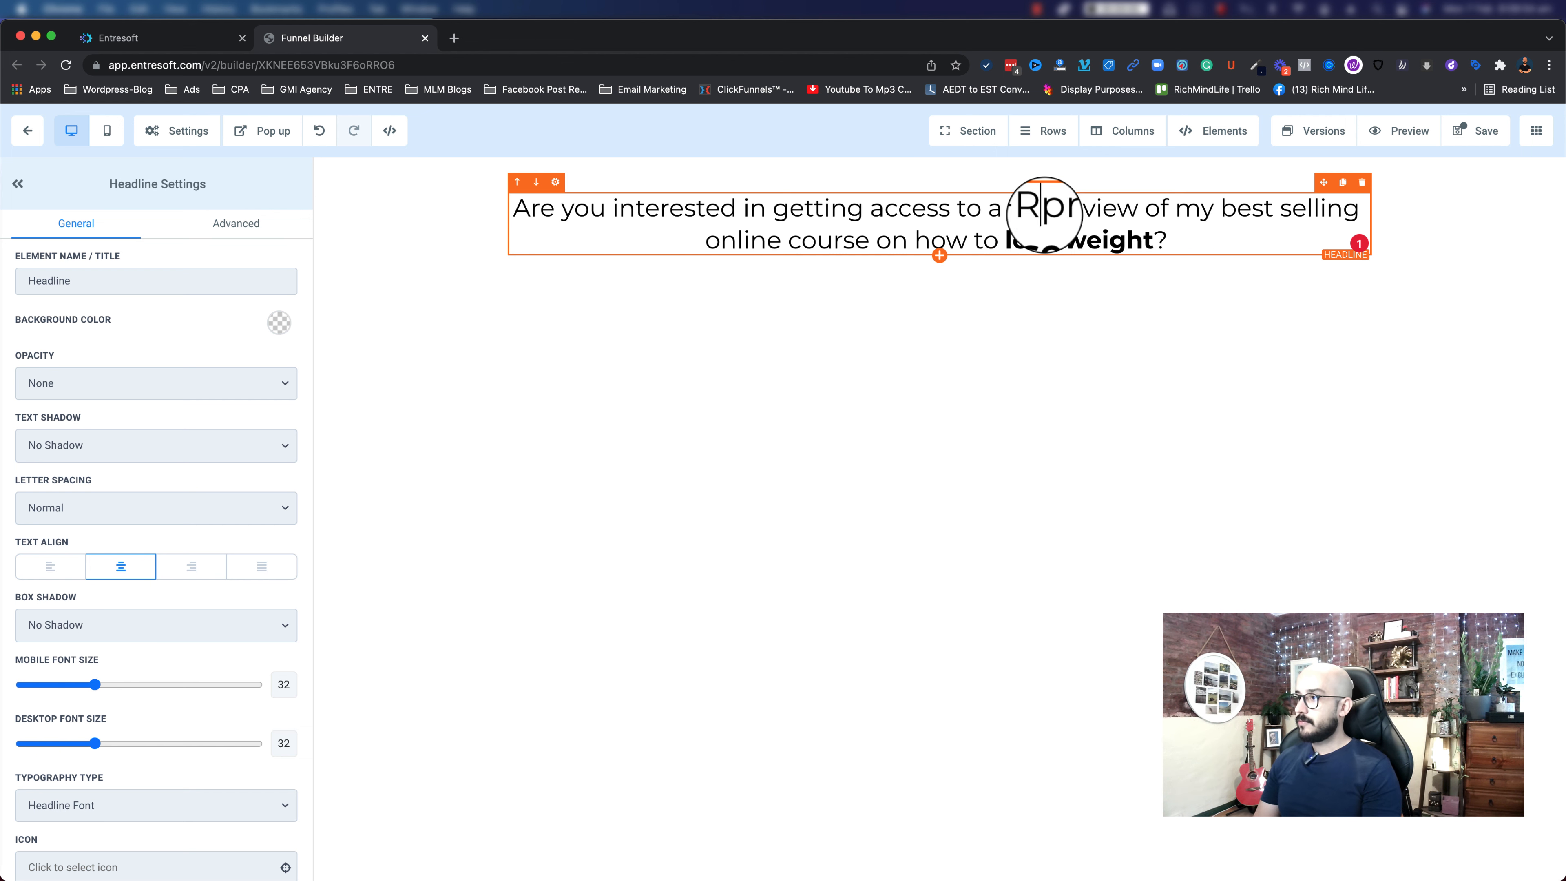
{"action": "double_click", "coordinate": [1114, 210]}
{"action": "key", "text": "BackSpace"}
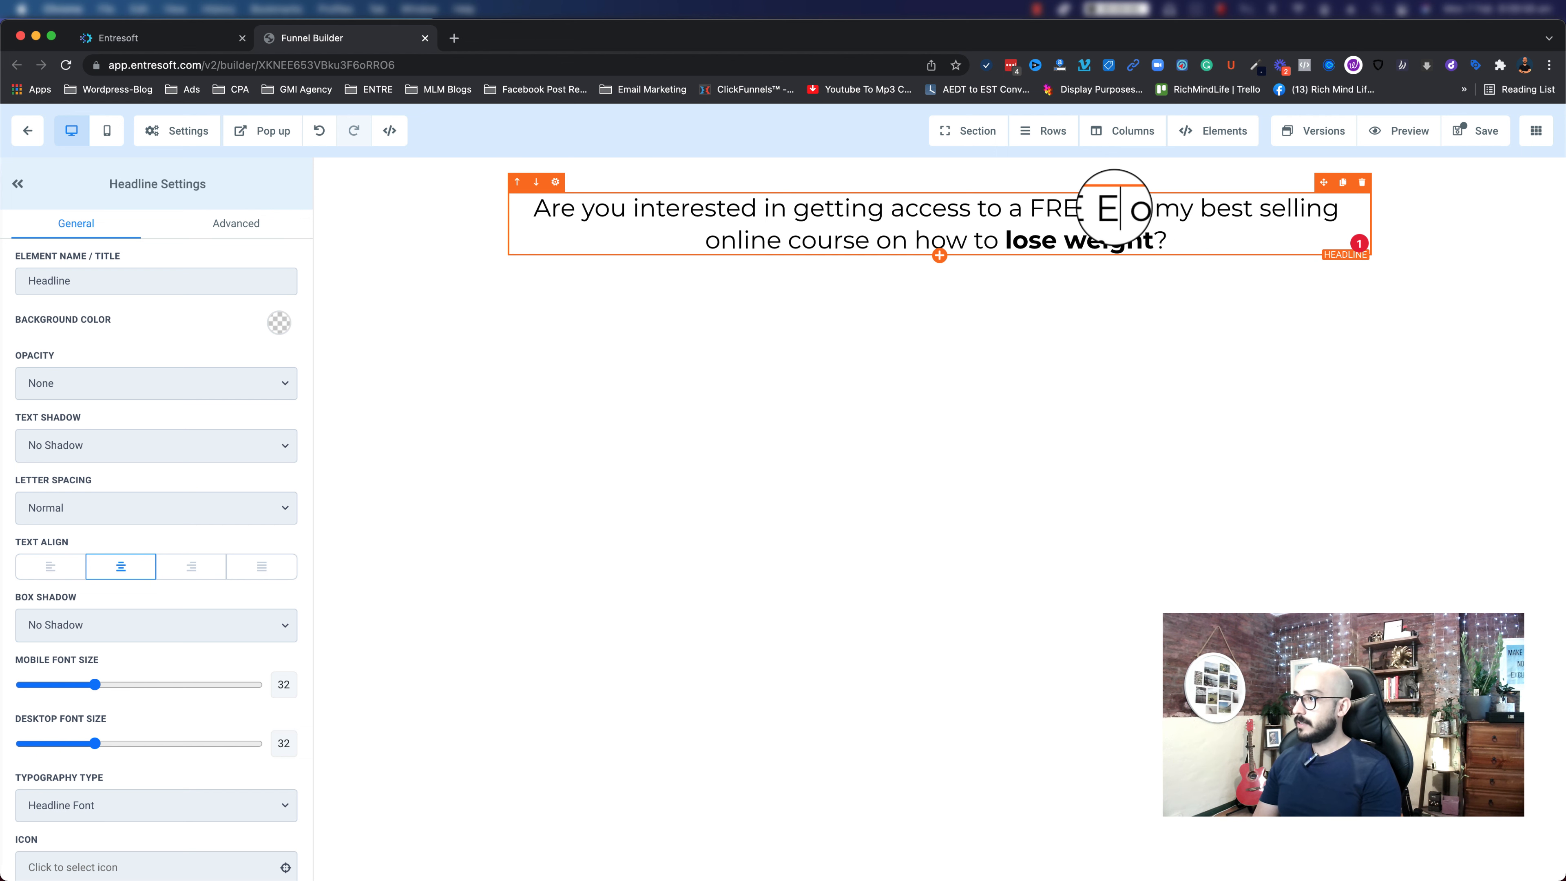
{"action": "type", "text": "E"}
{"action": "key", "text": "BackSpace"}
{"action": "type", "text": "EBo"}
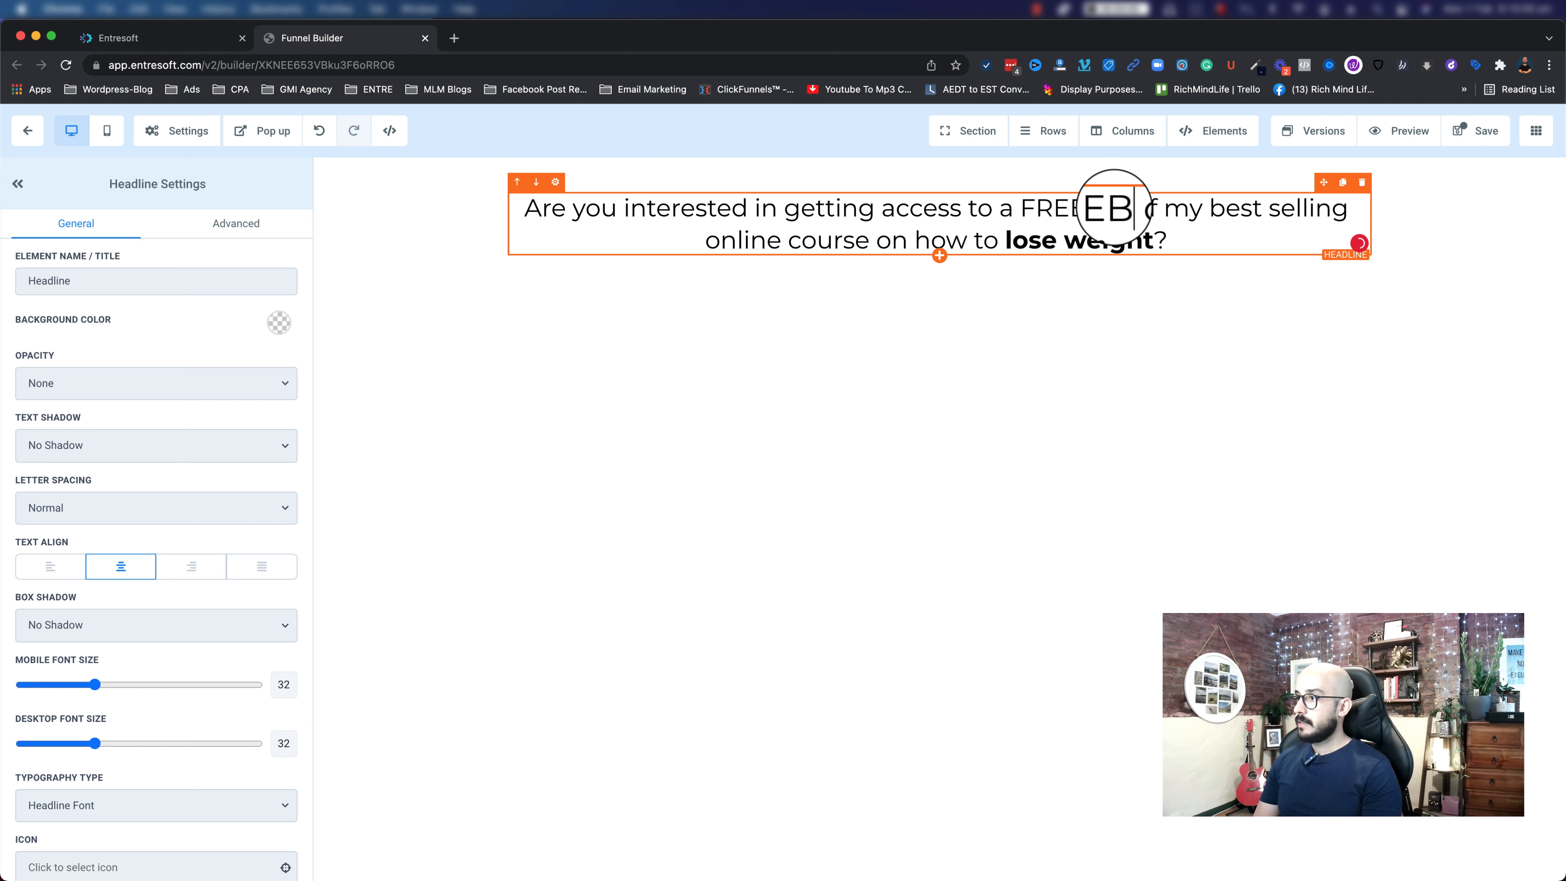
{"action": "key", "text": "BackSpace"}
{"action": "key", "text": "BackSpace"}
{"action": "key", "text": "BackSpace"}
{"action": "type", "text": "view"}
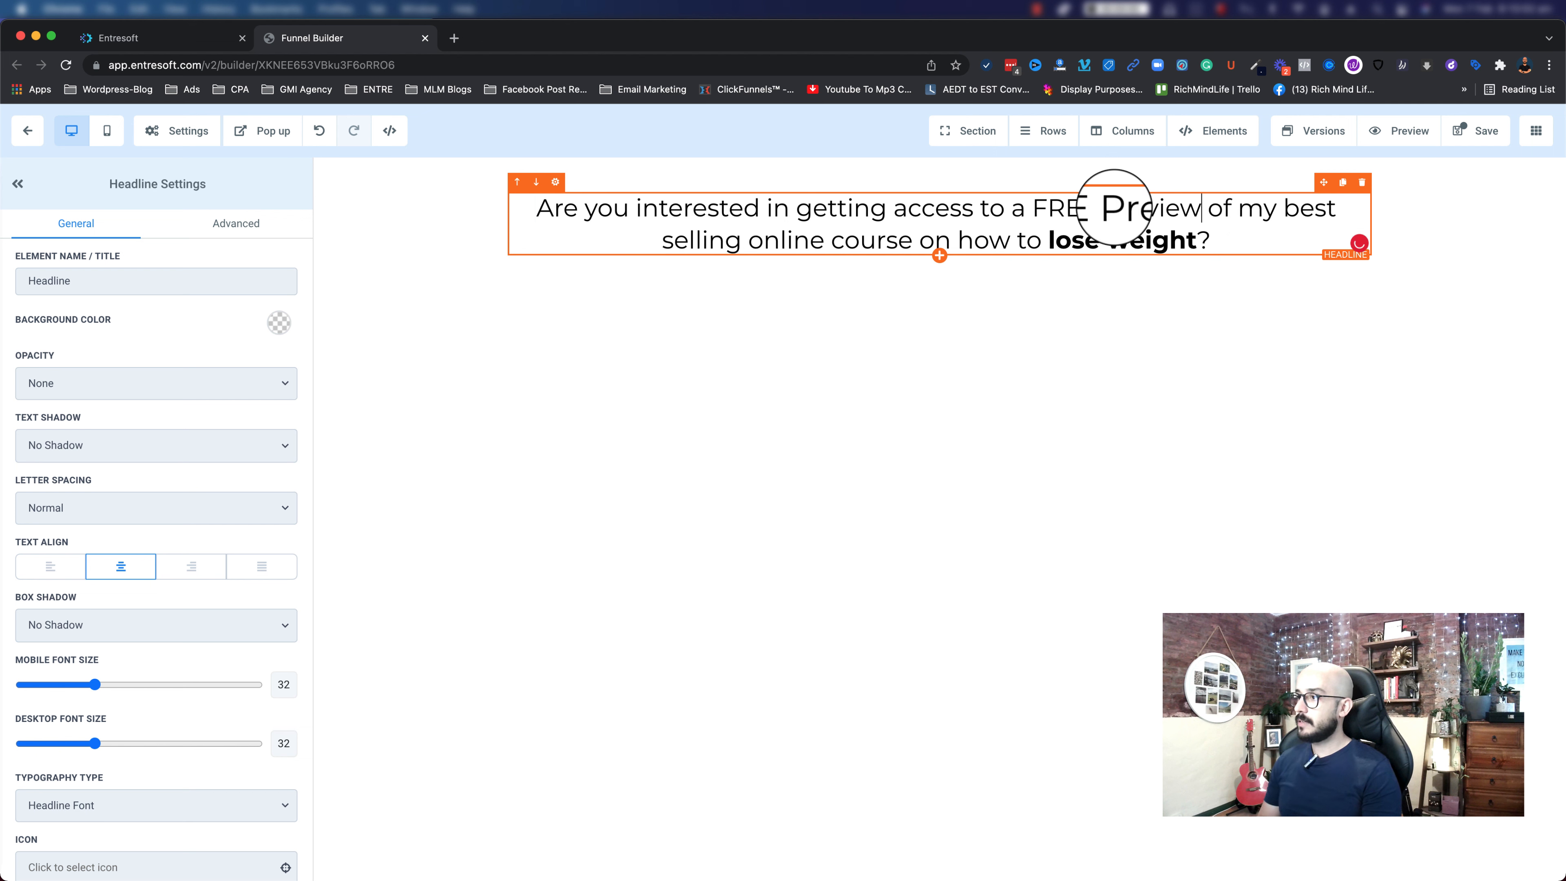
- Make the words "FREE Preview" bold in the headline
{"action": "key", "text": "shift+Left"}
{"action": "key", "text": "shift+Left"}
{"action": "key", "text": "shift+Left"}
{"action": "key", "text": "shift+Left"}
{"action": "key", "text": "shift+Left"}
{"action": "key", "text": "shift+Left"}
{"action": "key", "text": "shift+Left"}
{"action": "key", "text": "shift+Left"}
{"action": "key", "text": "shift+Left"}
{"action": "key", "text": "shift+Left"}
{"action": "key", "text": "shift+Left"}
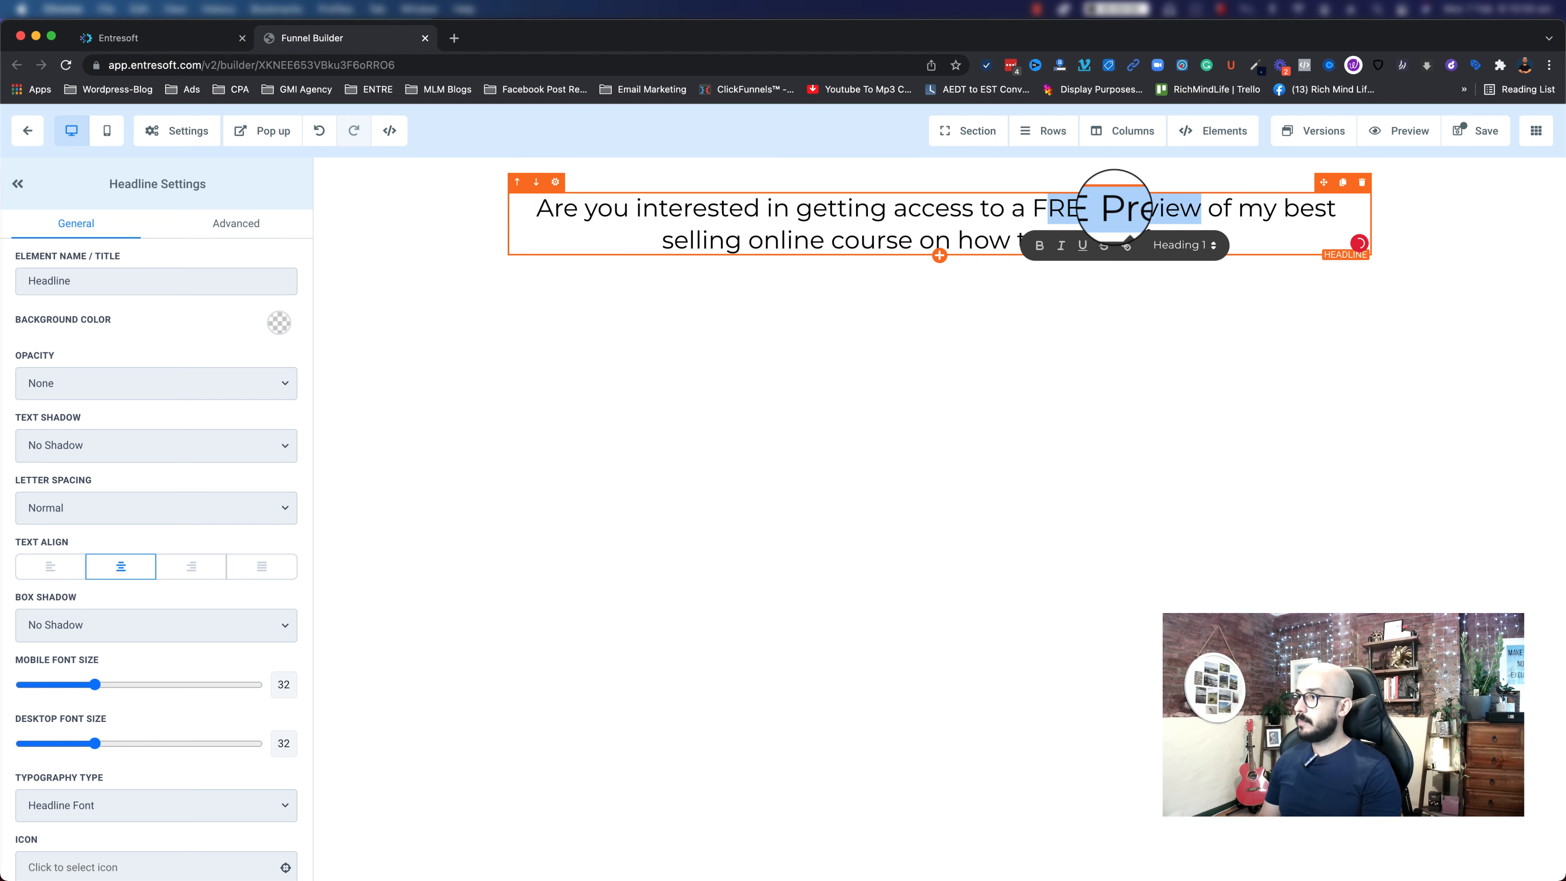
{"action": "left_click", "coordinate": [1031, 245]}
{"action": "left_click", "coordinate": [972, 316]}
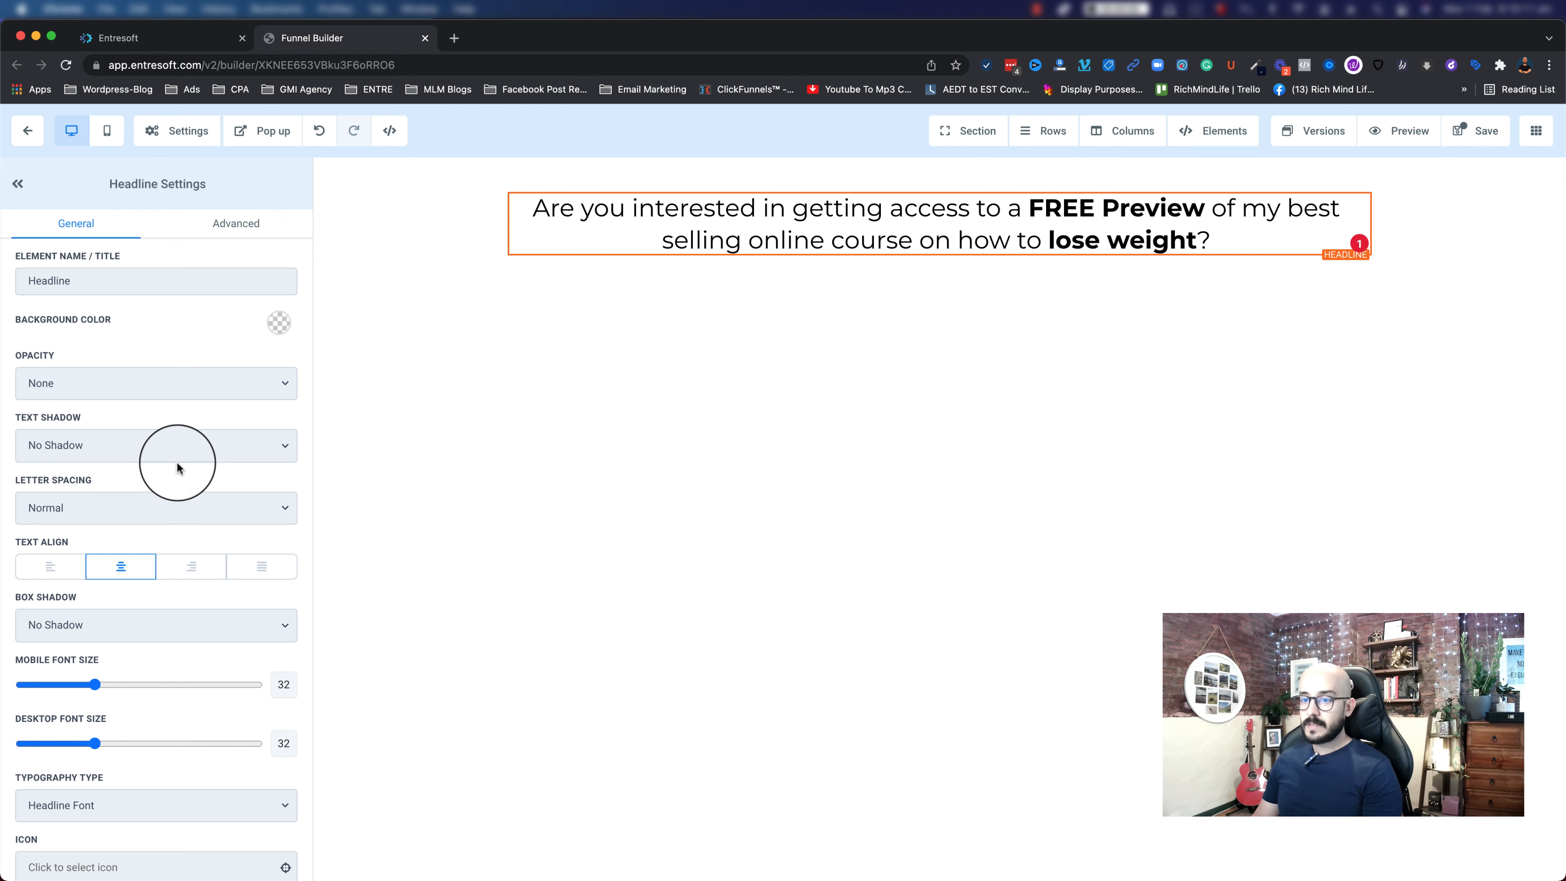
- Set the headline's bold text color to red
{"action": "scroll", "coordinate": [175, 463], "scroll_direction": "down", "scroll_amount": 8}
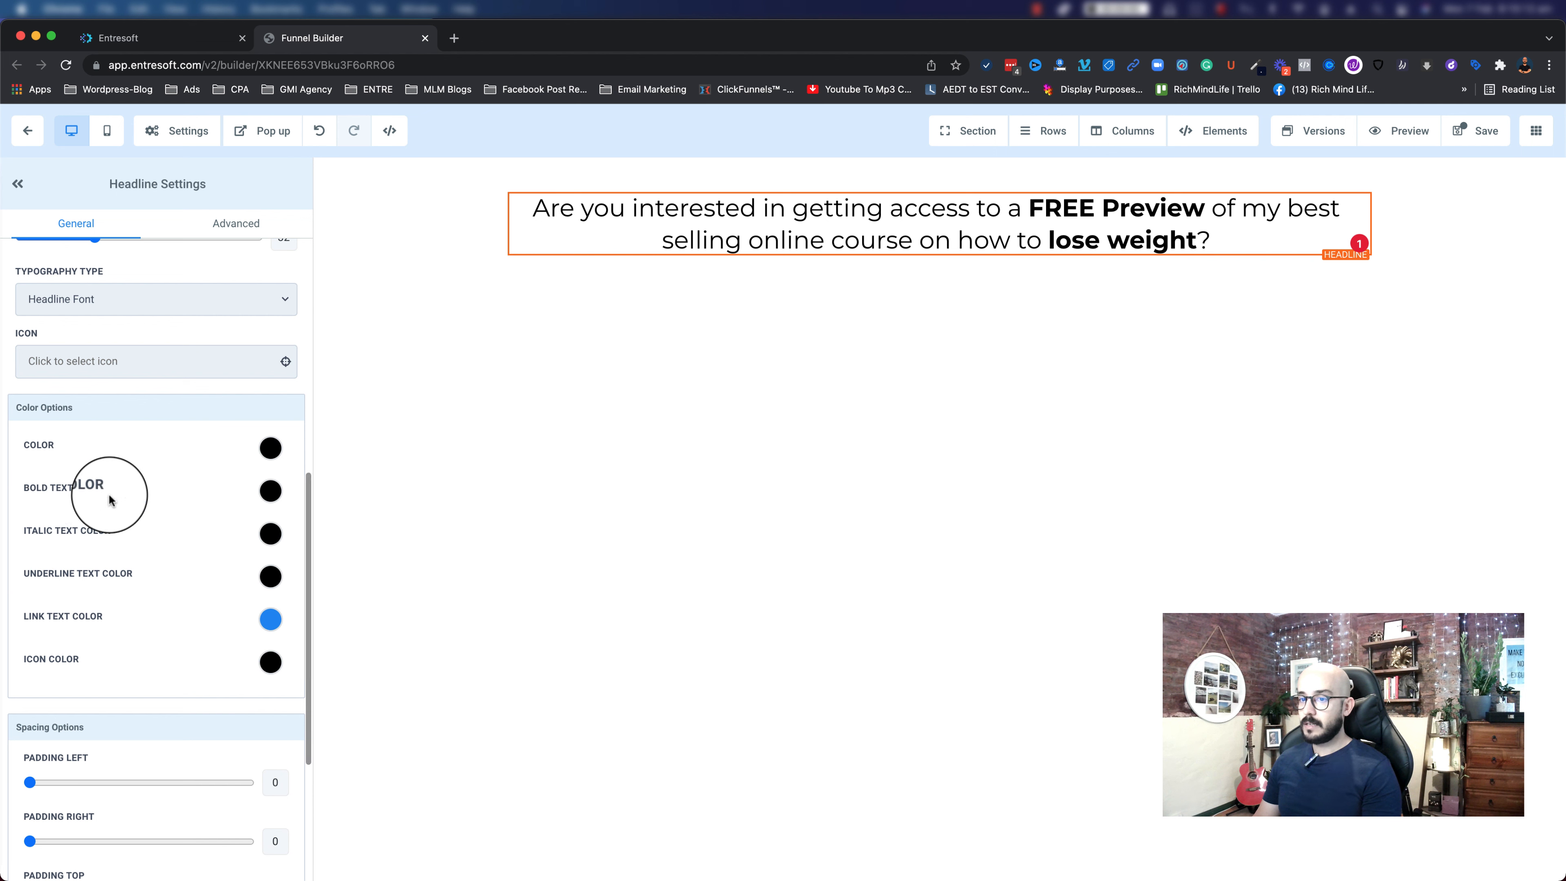
{"action": "left_click", "coordinate": [268, 492]}
{"action": "left_click", "coordinate": [184, 525]}
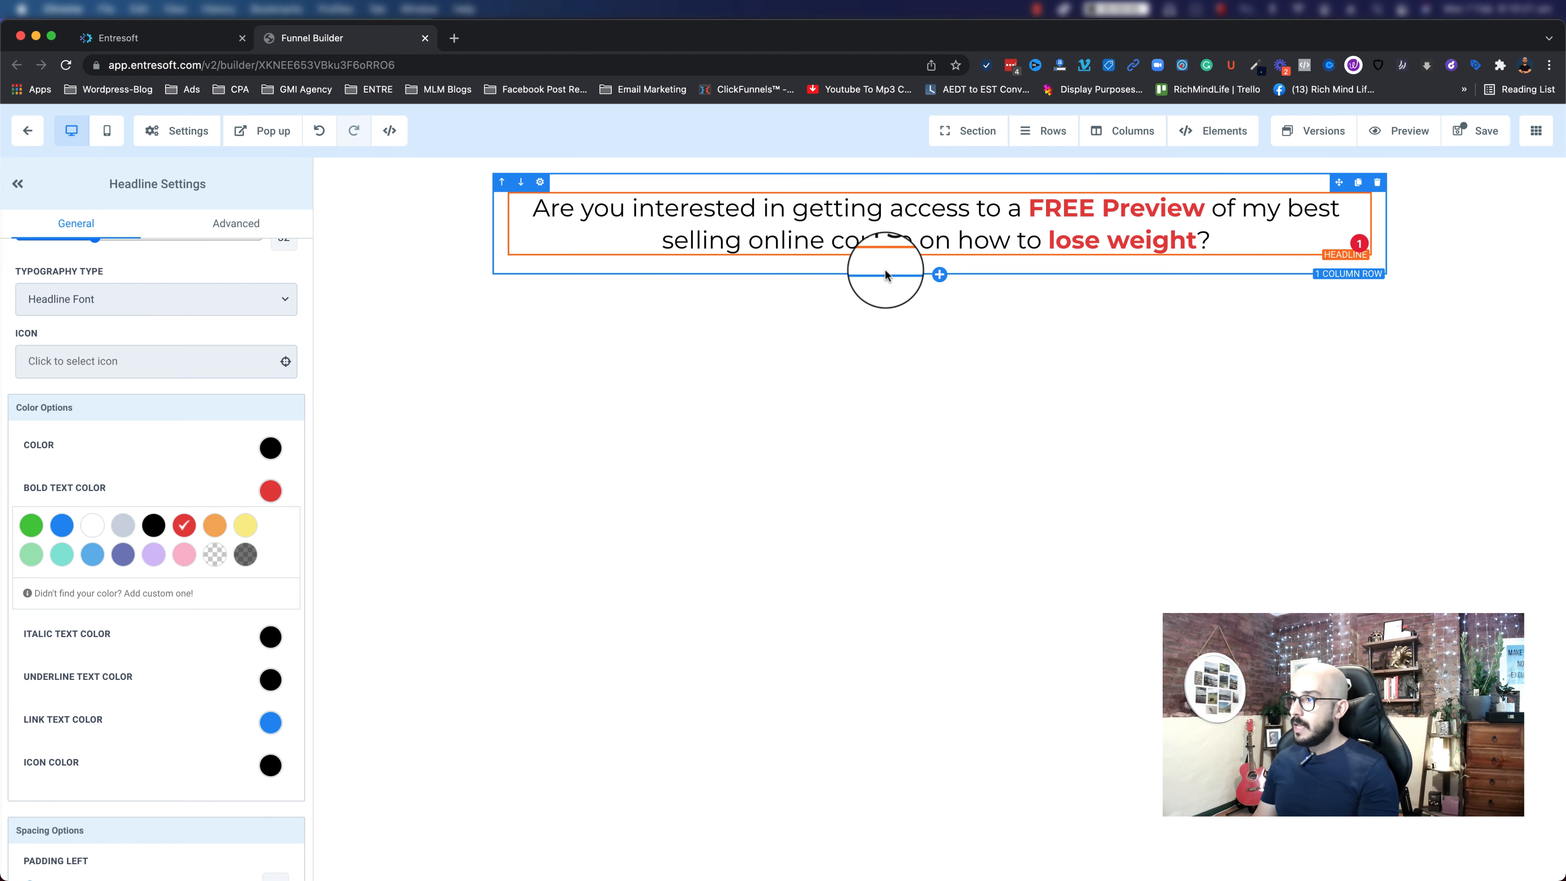
- Add a two-column row below the headline and insert an image element in its first column
{"action": "left_click", "coordinate": [940, 276]}
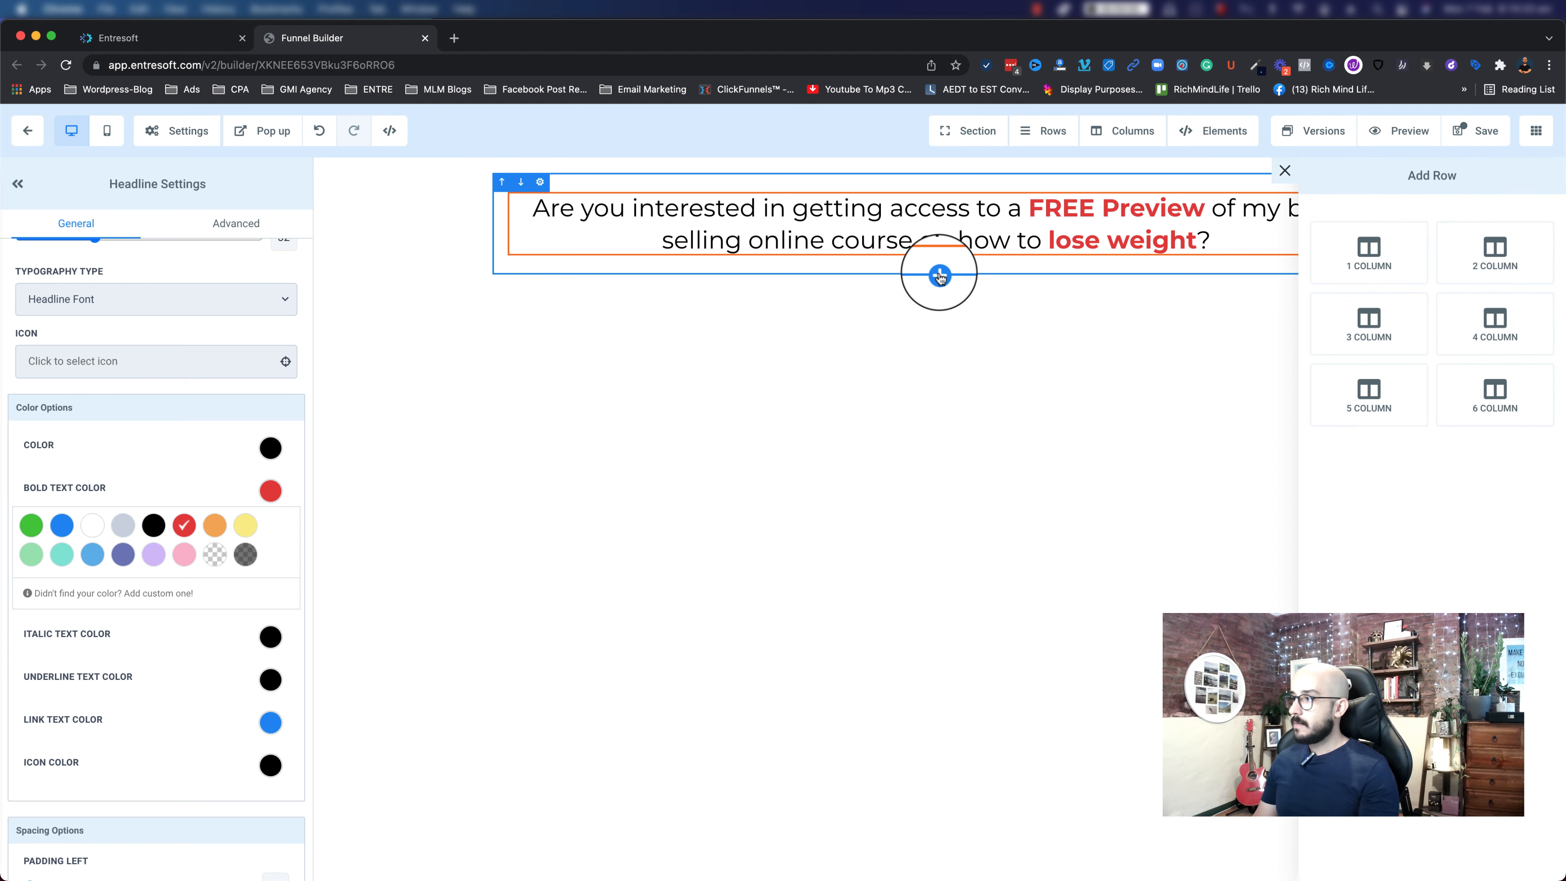
{"action": "left_click", "coordinate": [1502, 274]}
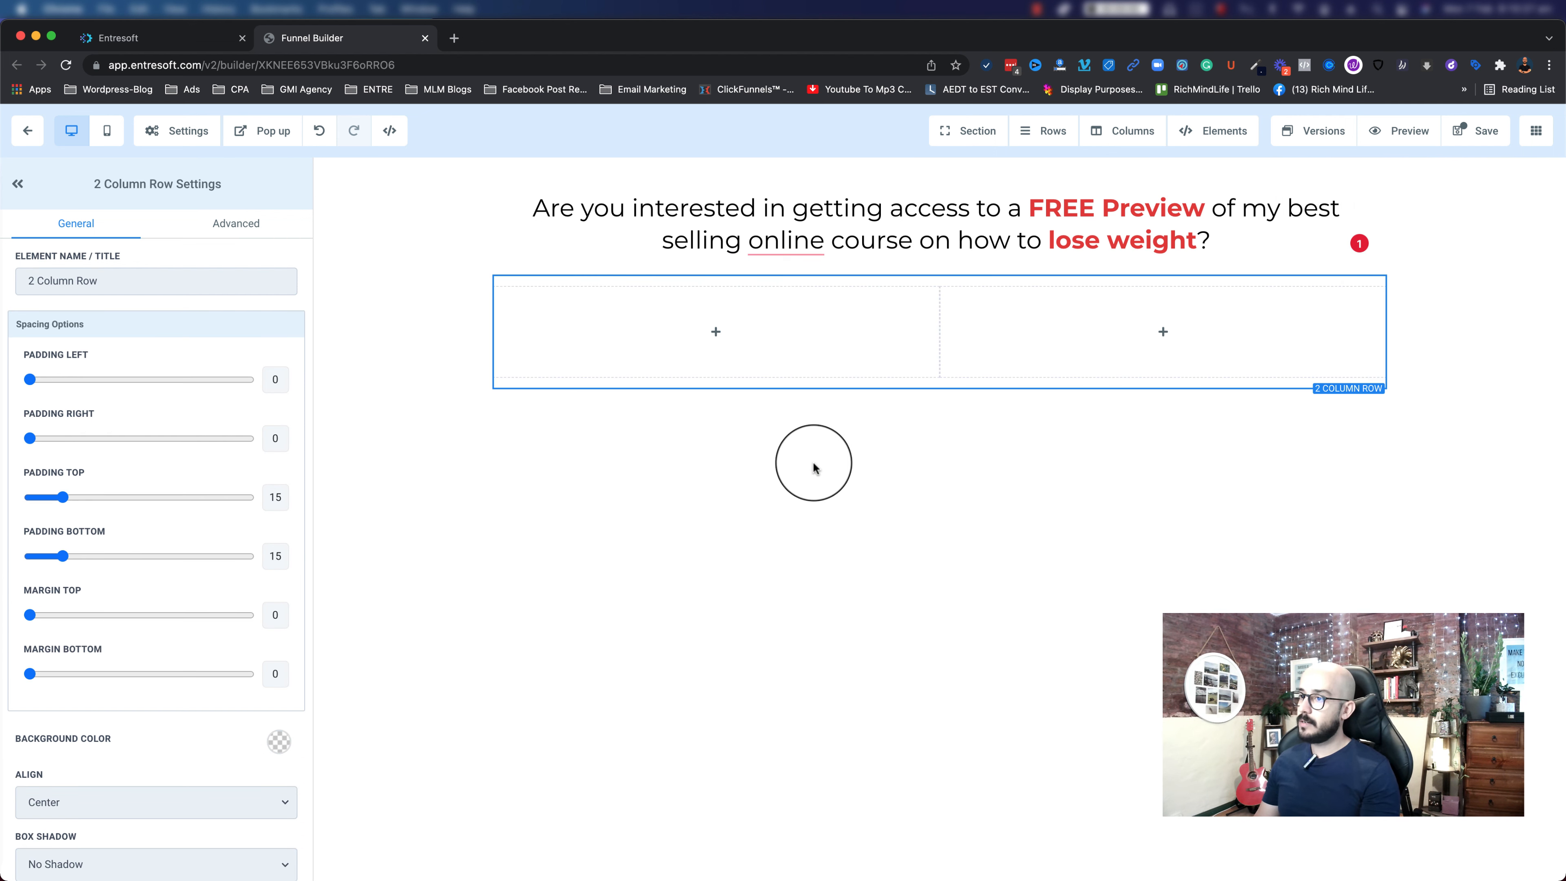
{"action": "mouse_move", "coordinate": [718, 355]}
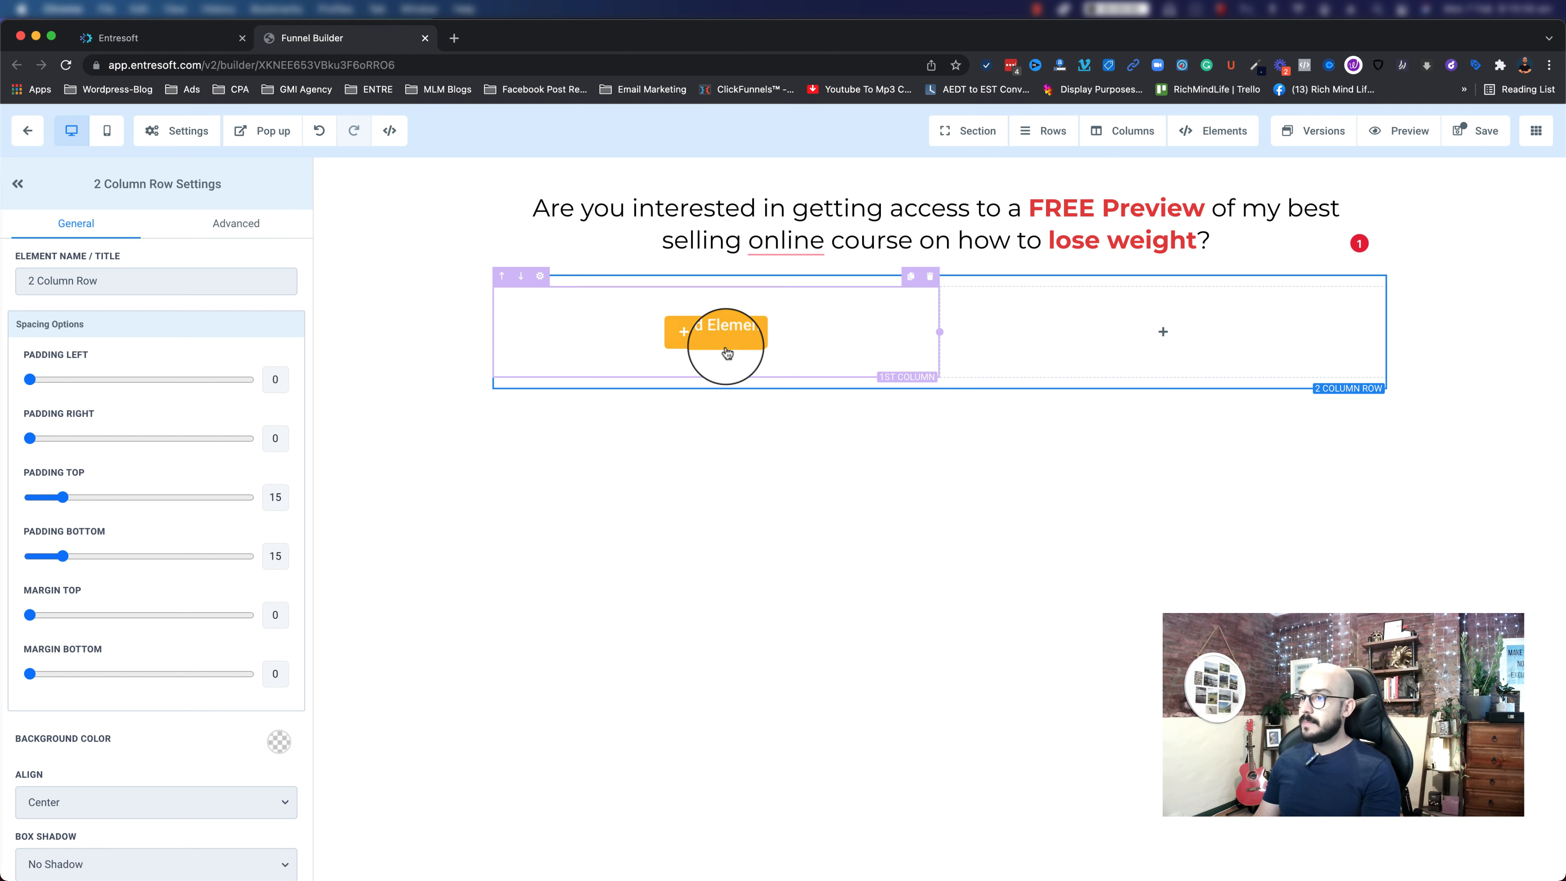
{"action": "left_click", "coordinate": [710, 340]}
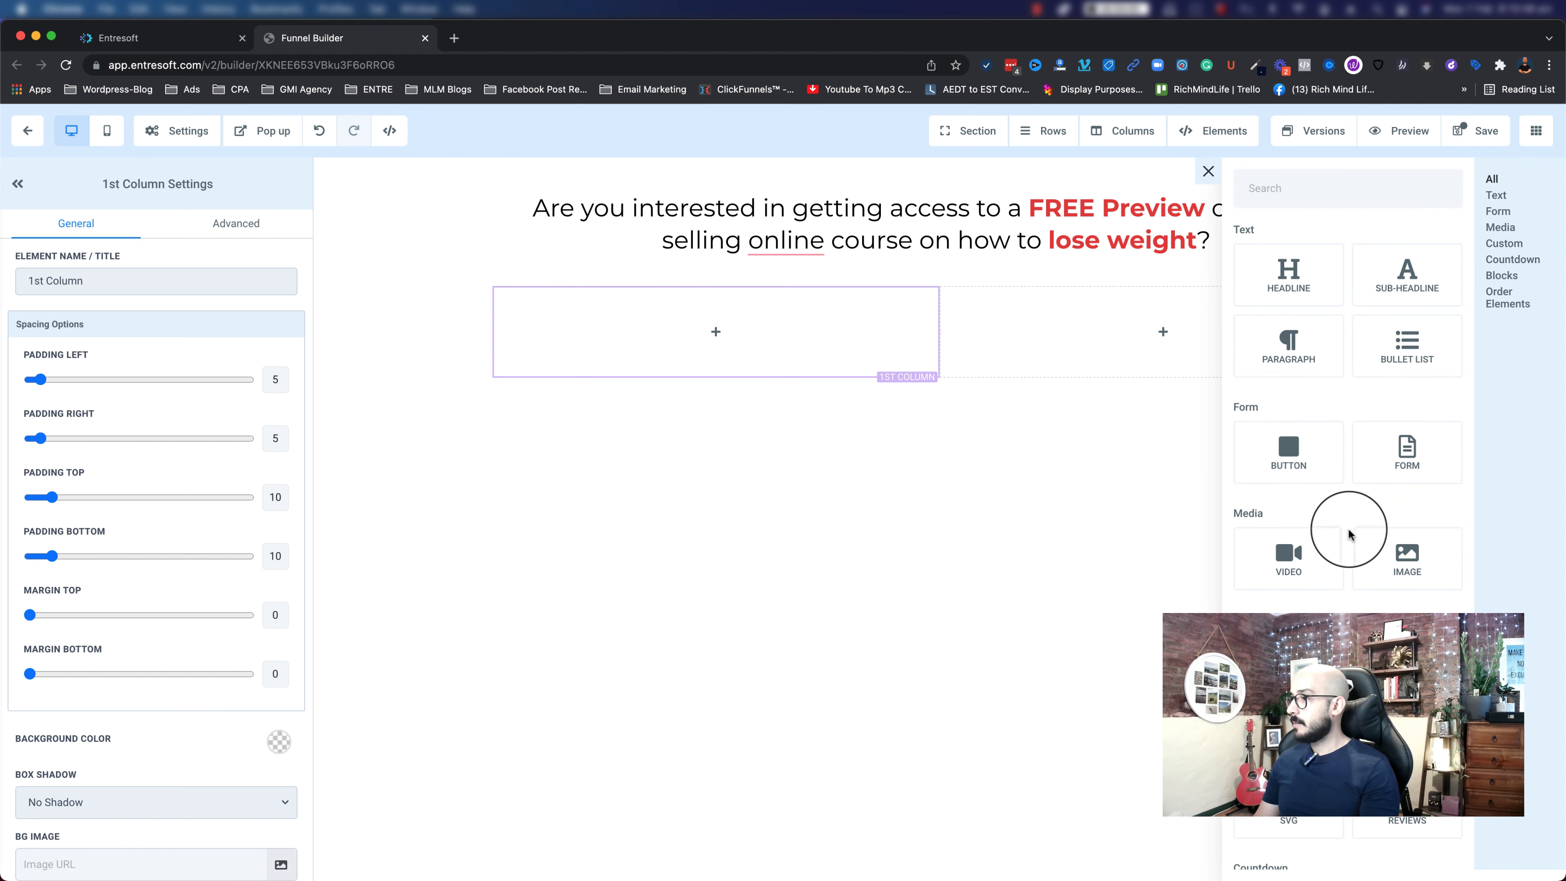
{"action": "scroll", "coordinate": [1347, 512], "scroll_direction": "down", "scroll_amount": 2}
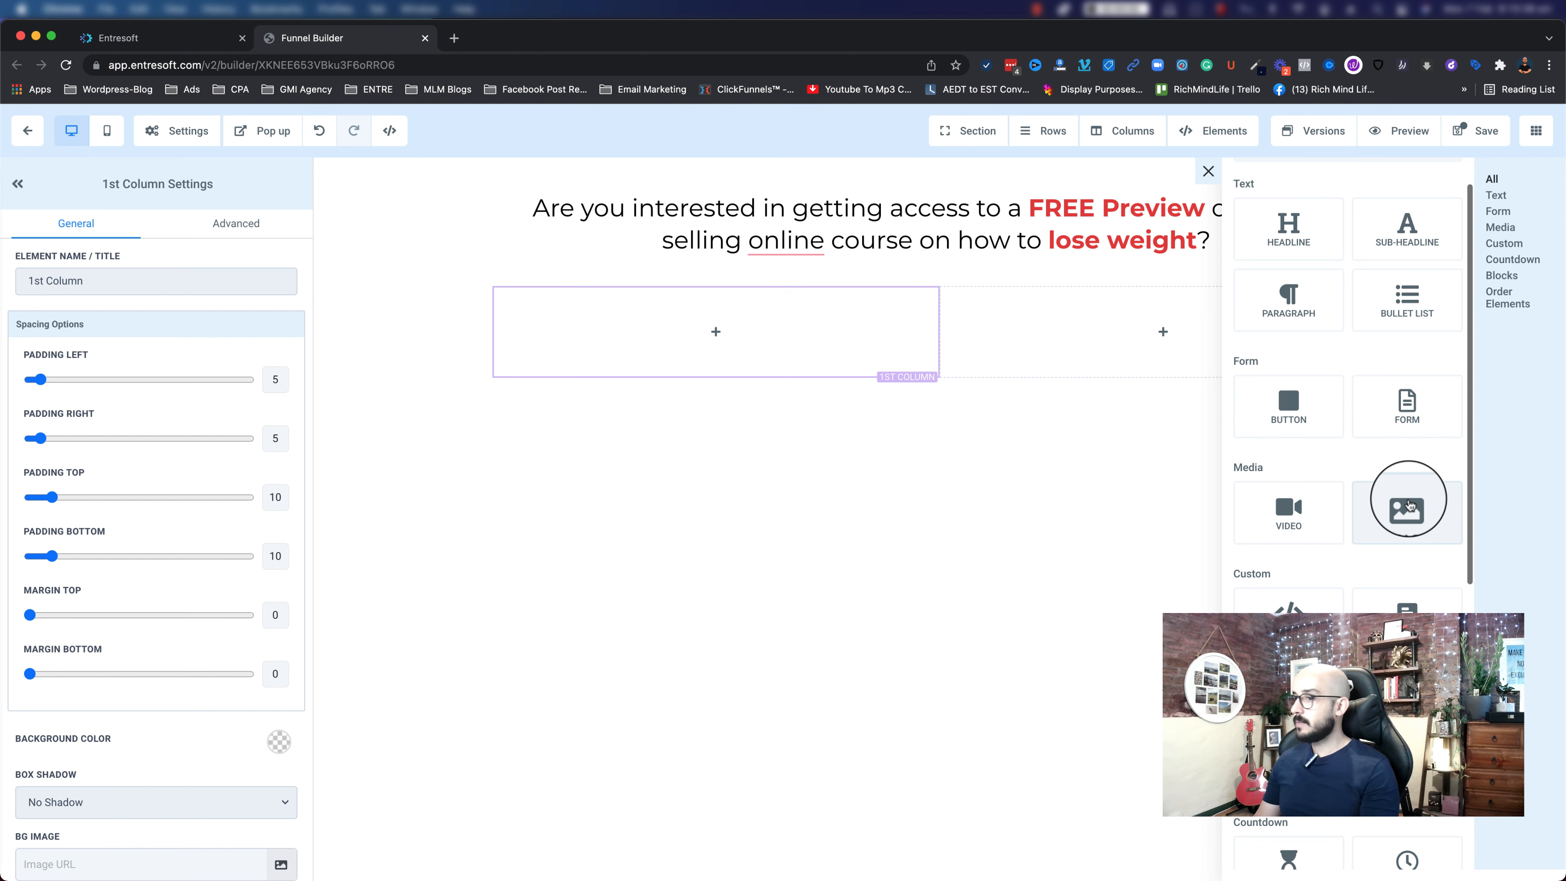
{"action": "left_click", "coordinate": [1406, 503]}
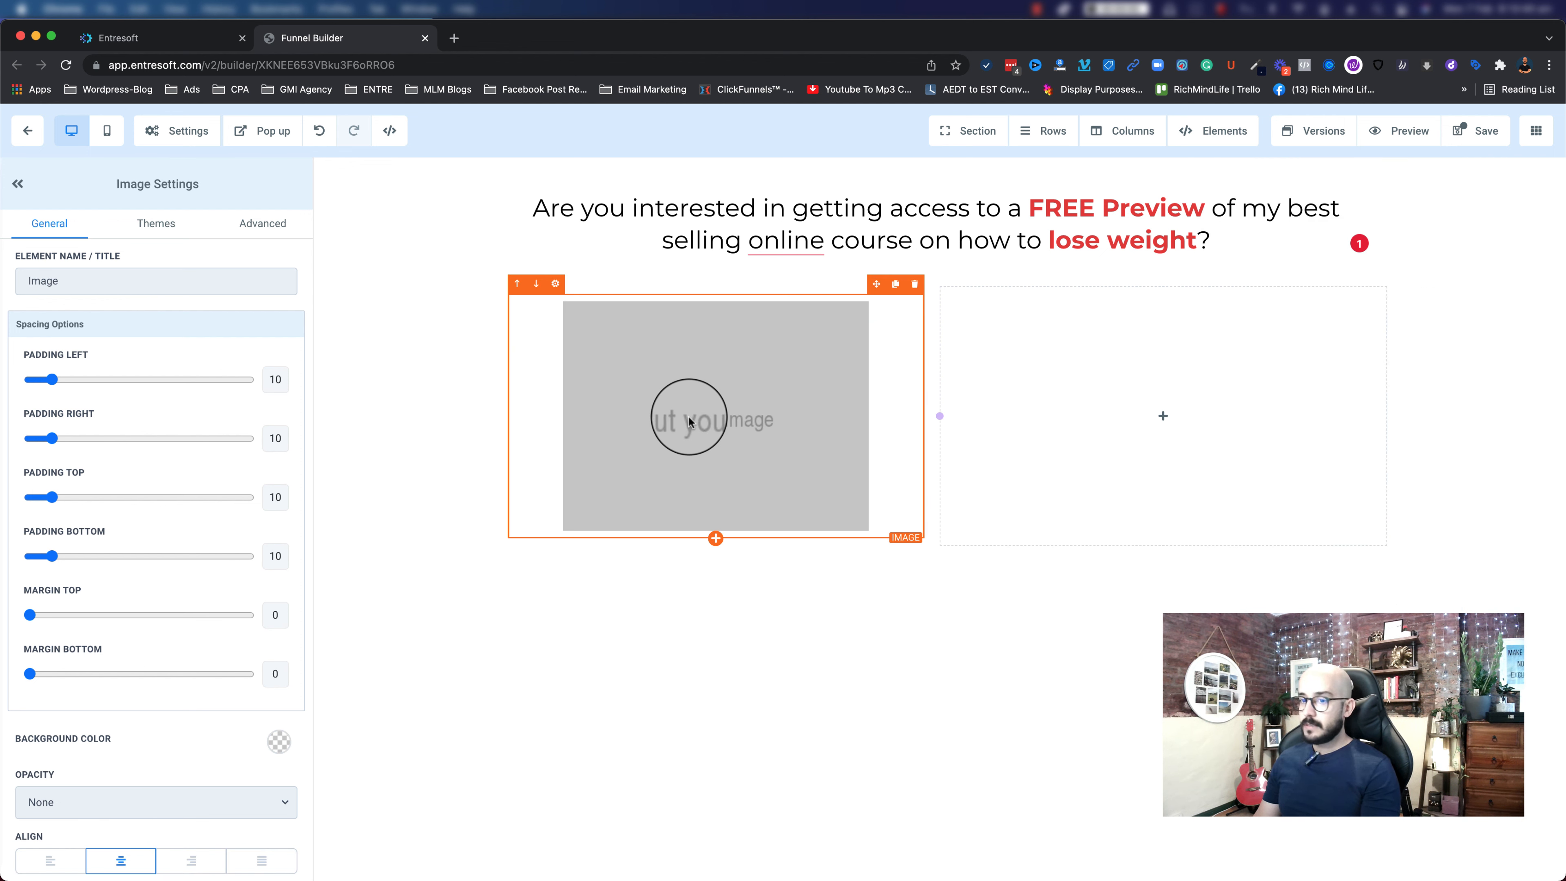
- Replace the placeholder image in the first column with 3.png from the media library
{"action": "scroll", "coordinate": [182, 531], "scroll_direction": "down", "scroll_amount": 5}
{"action": "scroll", "coordinate": [182, 531], "scroll_direction": "up", "scroll_amount": 5}
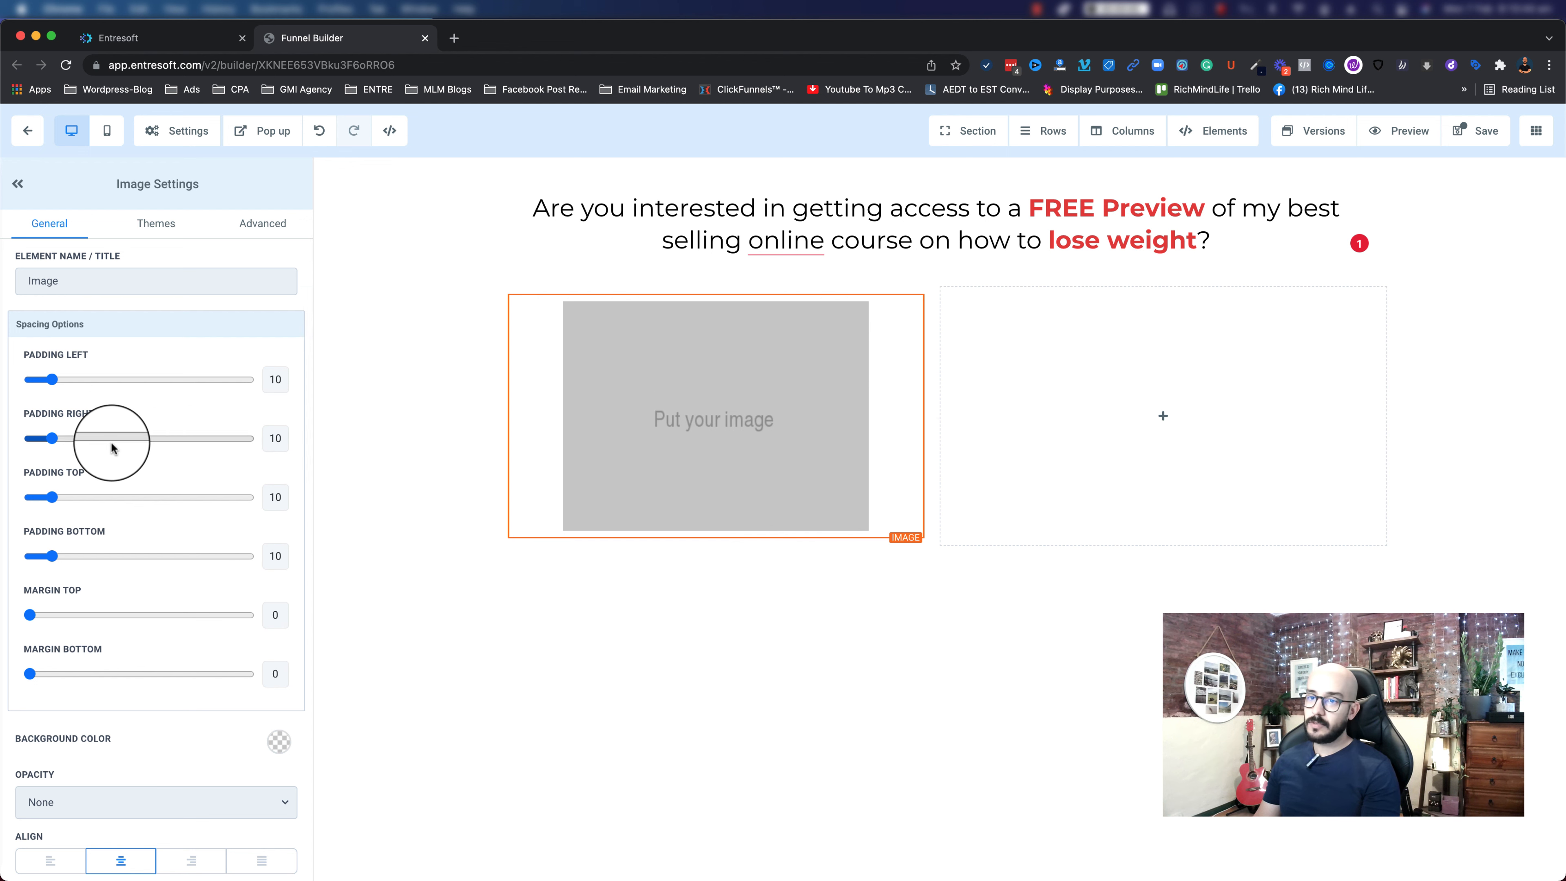
{"action": "scroll", "coordinate": [87, 521], "scroll_direction": "down", "scroll_amount": 5}
{"action": "scroll", "coordinate": [86, 525], "scroll_direction": "down", "scroll_amount": 2}
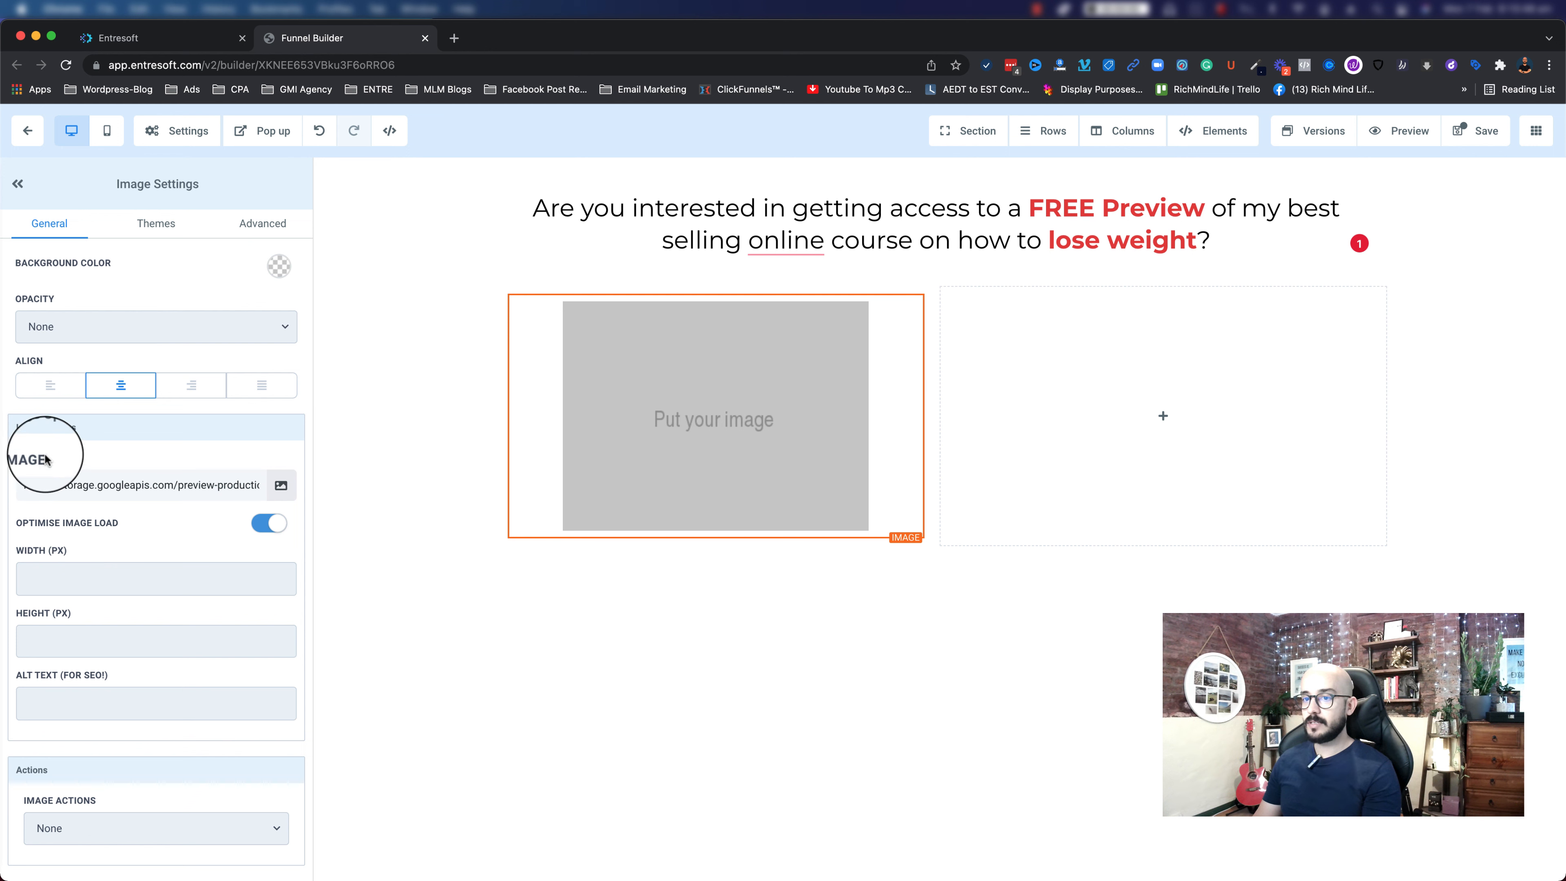
{"action": "left_click", "coordinate": [276, 484]}
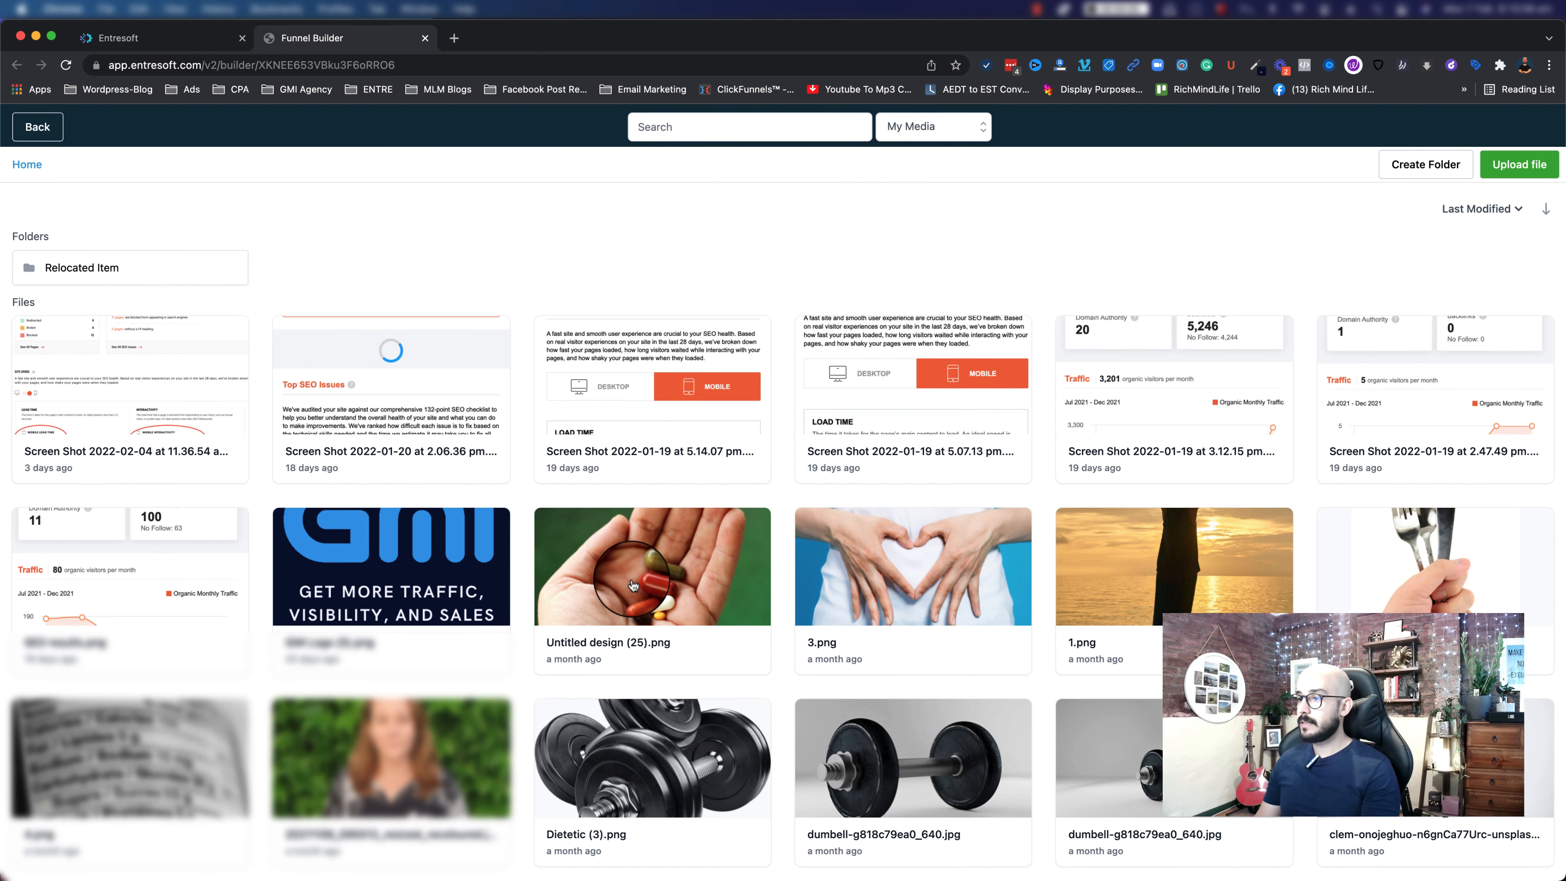
{"action": "left_click", "coordinate": [930, 564]}
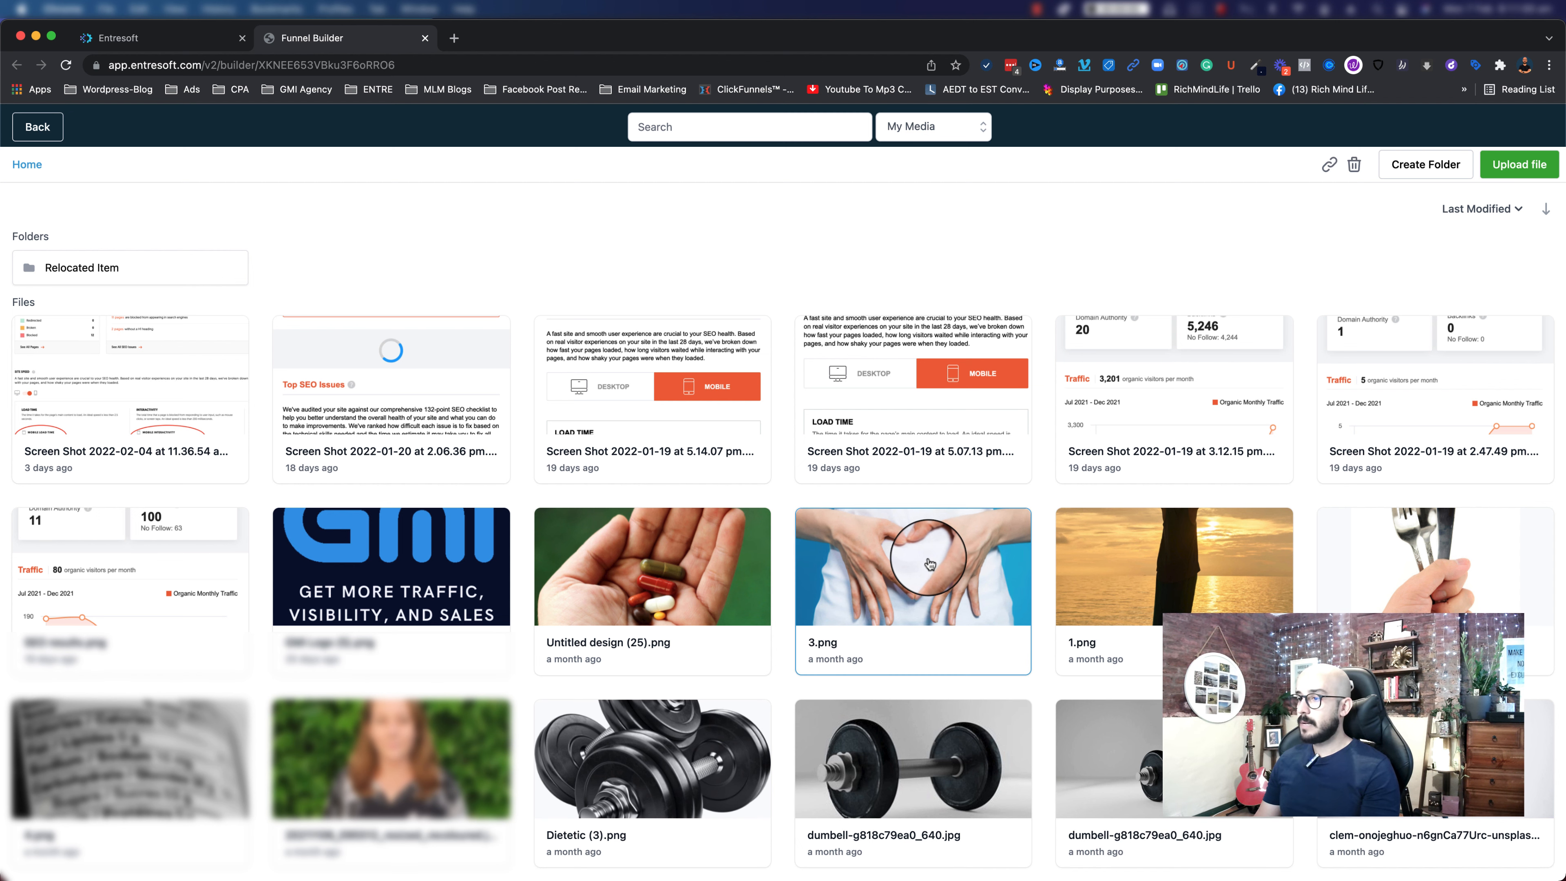
{"action": "left_click", "coordinate": [930, 564]}
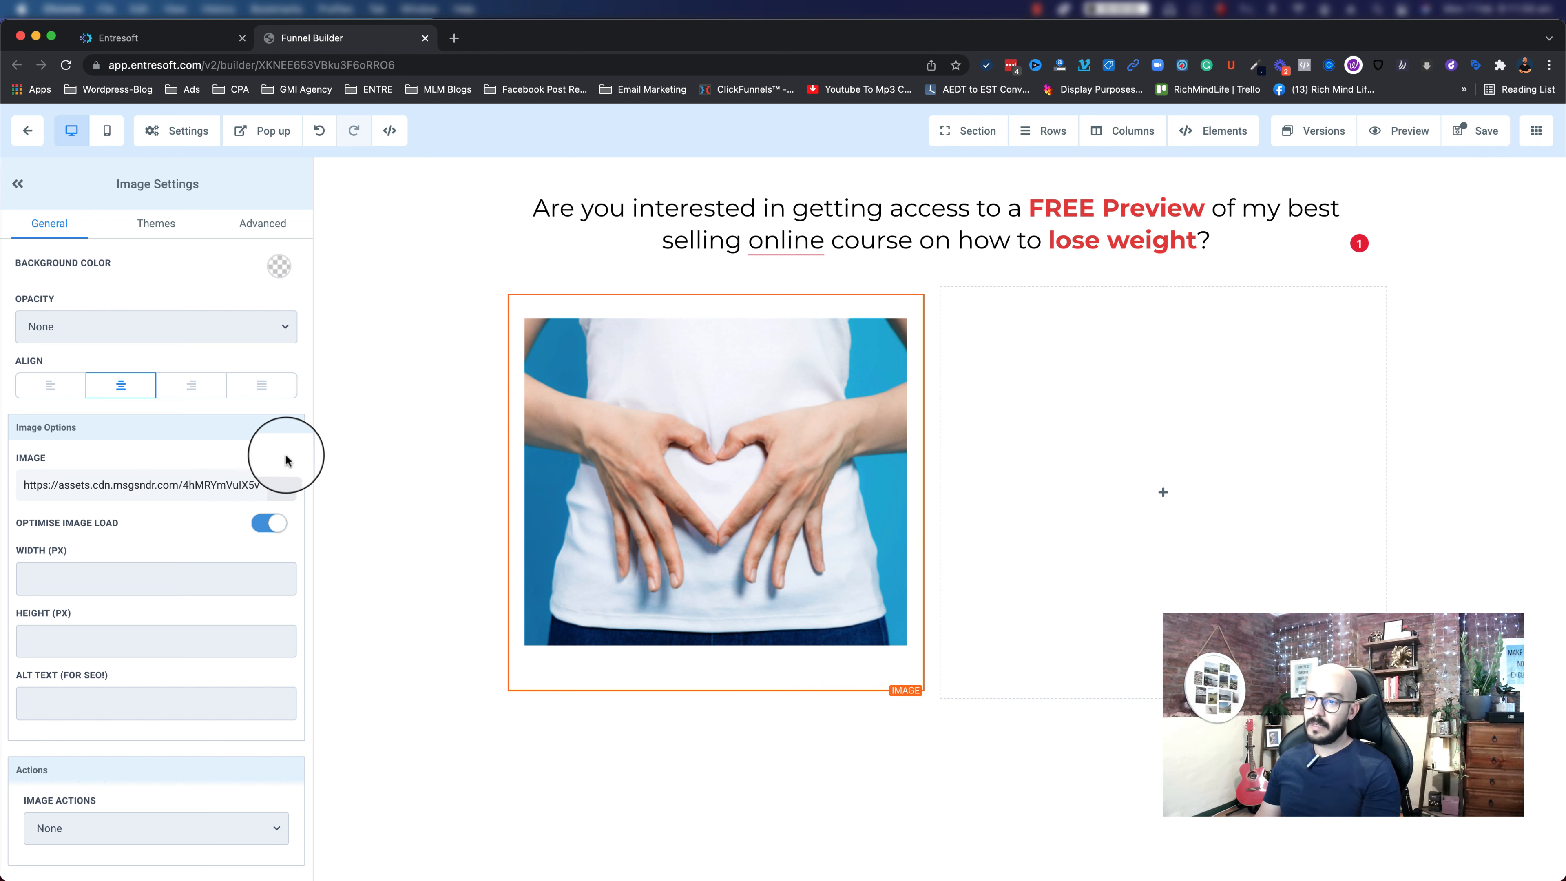
{"action": "left_click", "coordinate": [282, 484]}
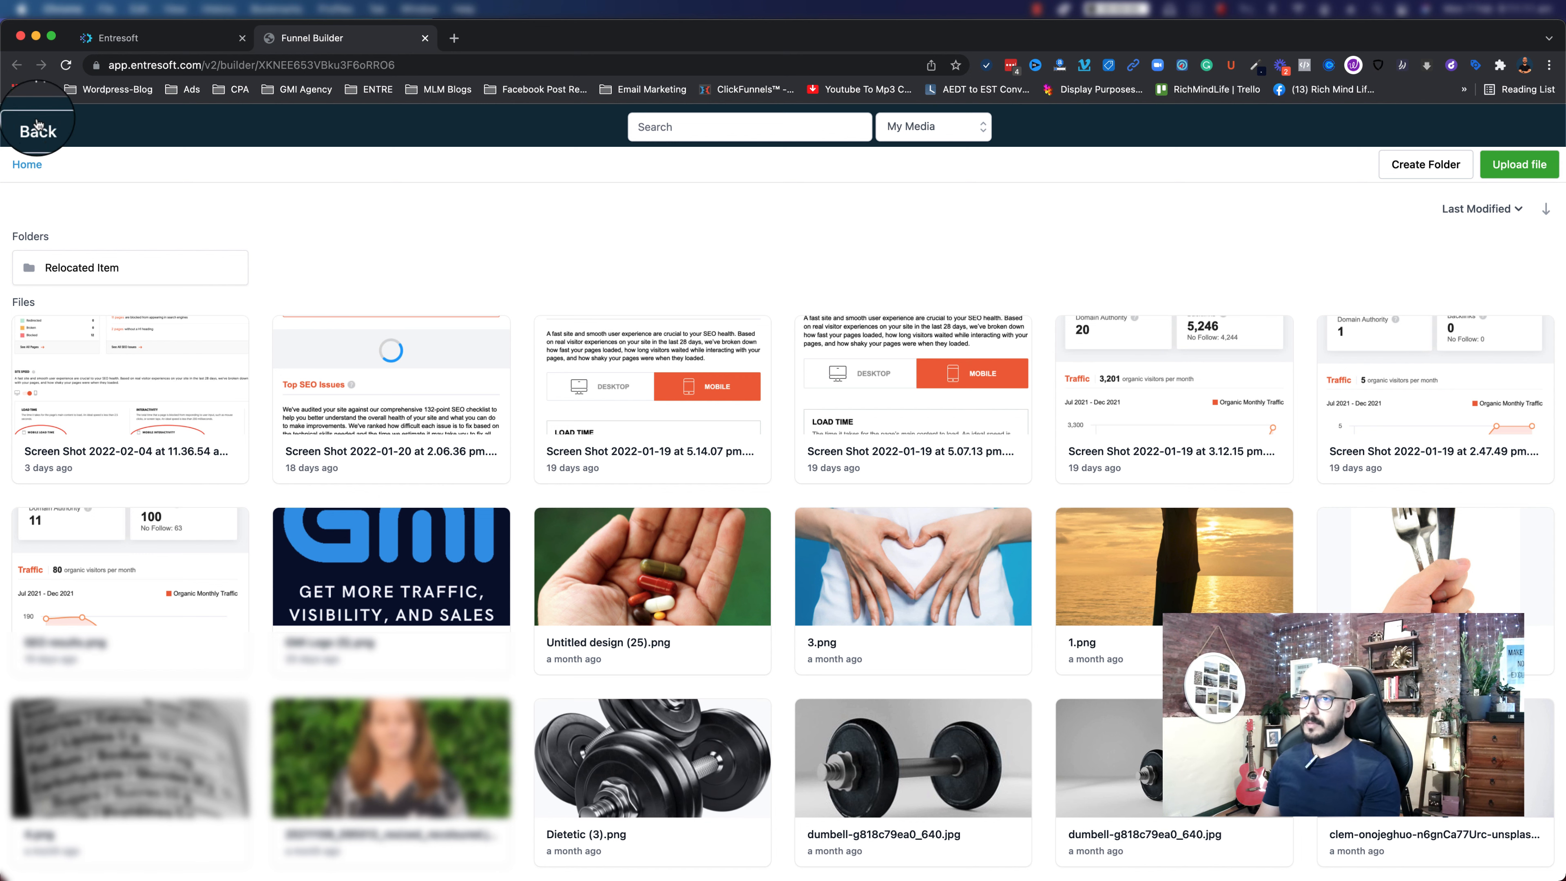
{"action": "left_click", "coordinate": [28, 130]}
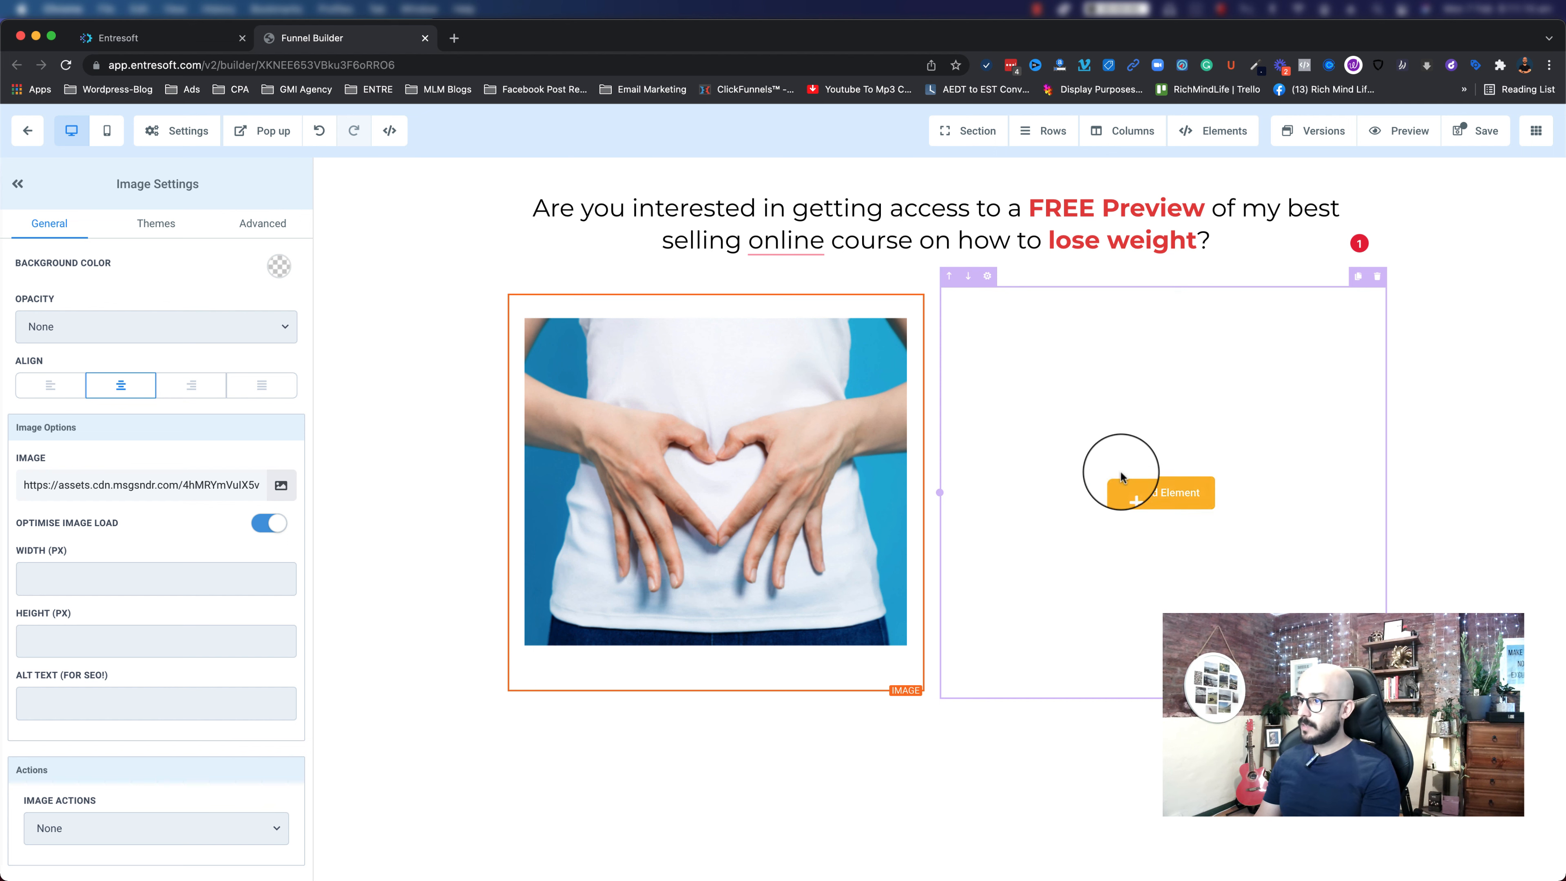
- Apply the grammar suggestion that inserts "an" before "online" in the headline
{"action": "mouse_move", "coordinate": [800, 234]}
{"action": "left_click", "coordinate": [780, 289]}
{"action": "left_click", "coordinate": [780, 280]}
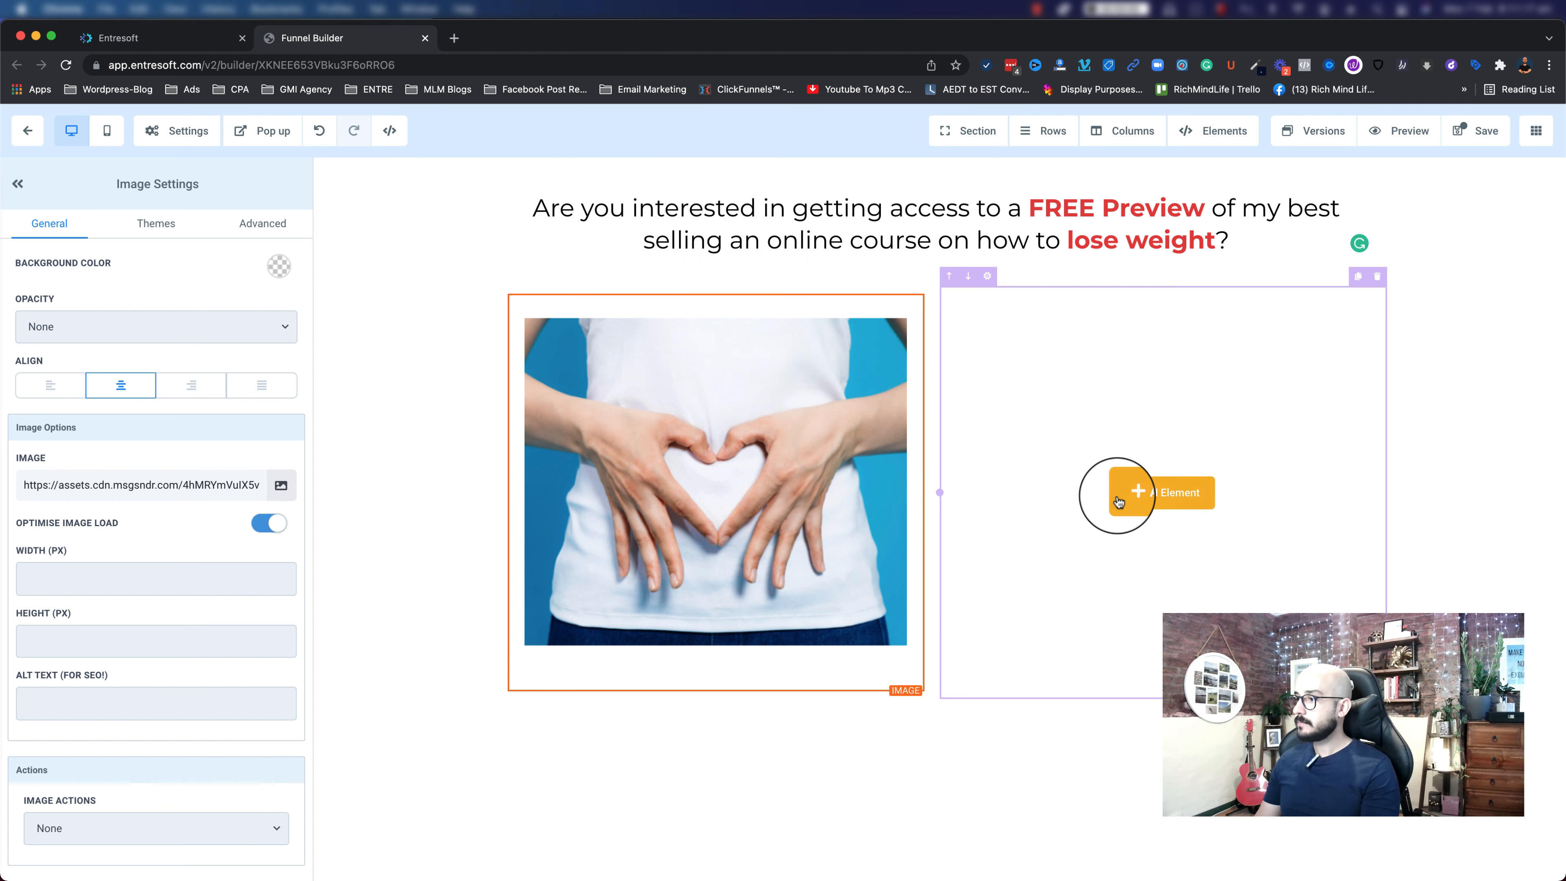
- Add a sub-headline to the second column reading "Provide your details below to get Free Access!"
{"action": "left_click", "coordinate": [1176, 499]}
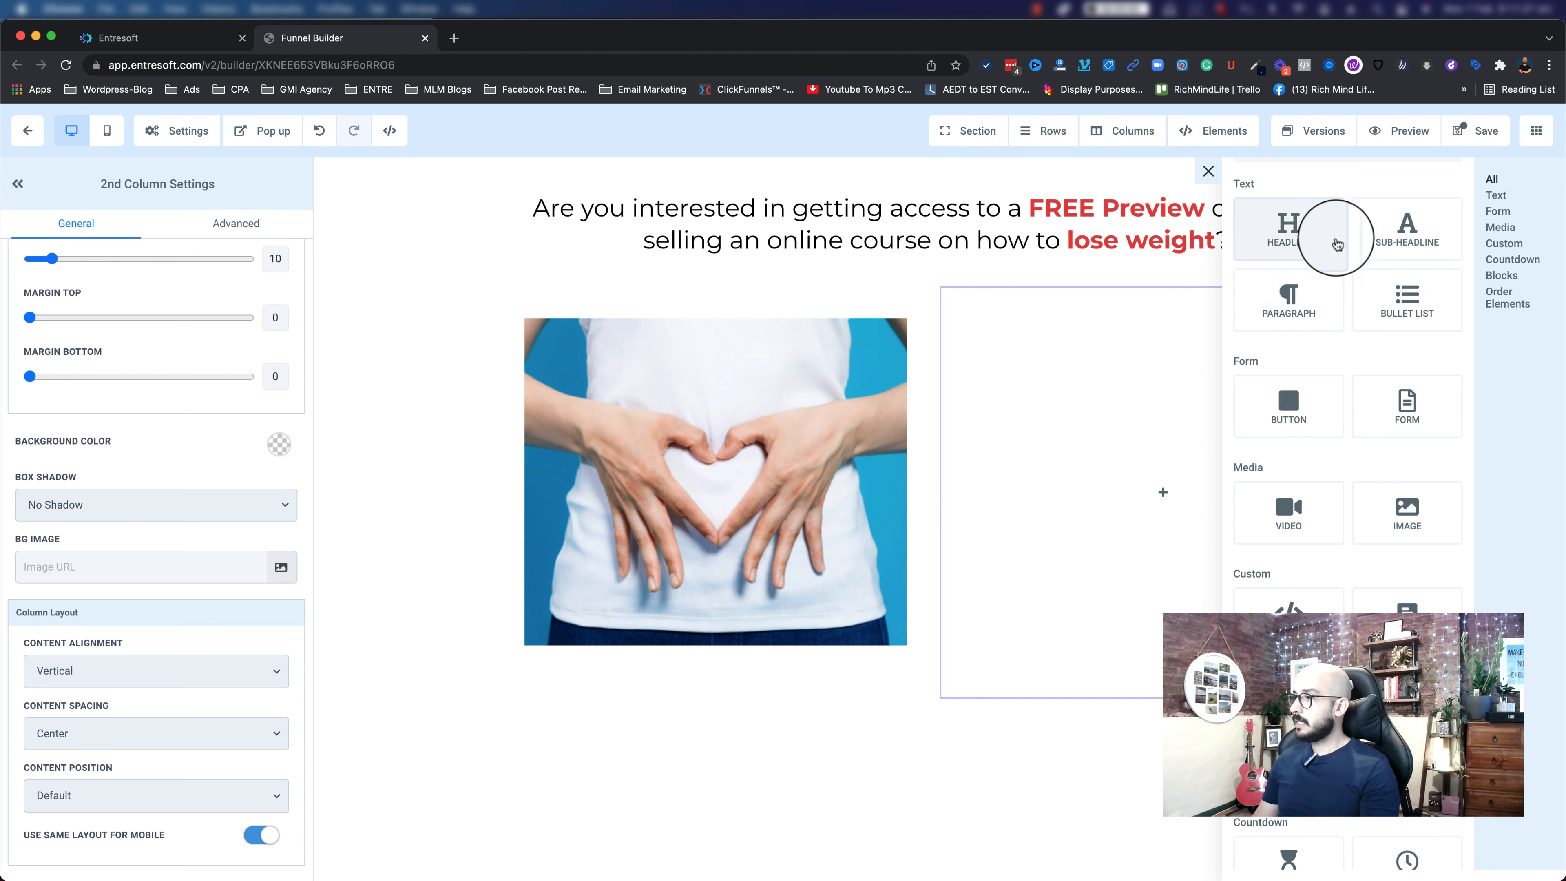
{"action": "left_click", "coordinate": [1399, 243]}
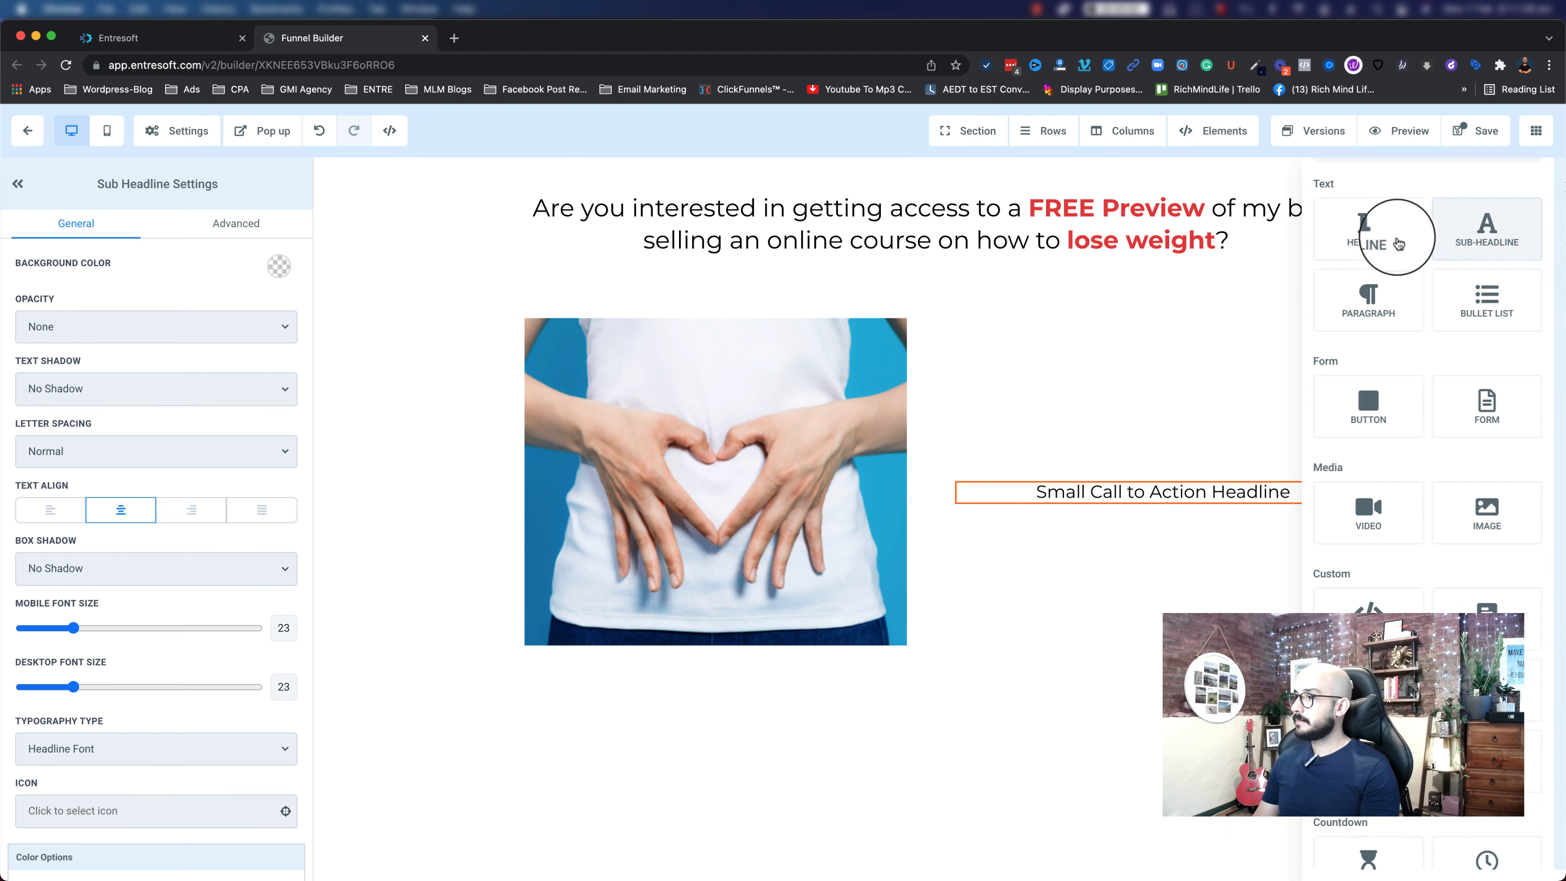
{"action": "double_click", "coordinate": [1083, 495]}
{"action": "triple_click", "coordinate": [1083, 495]}
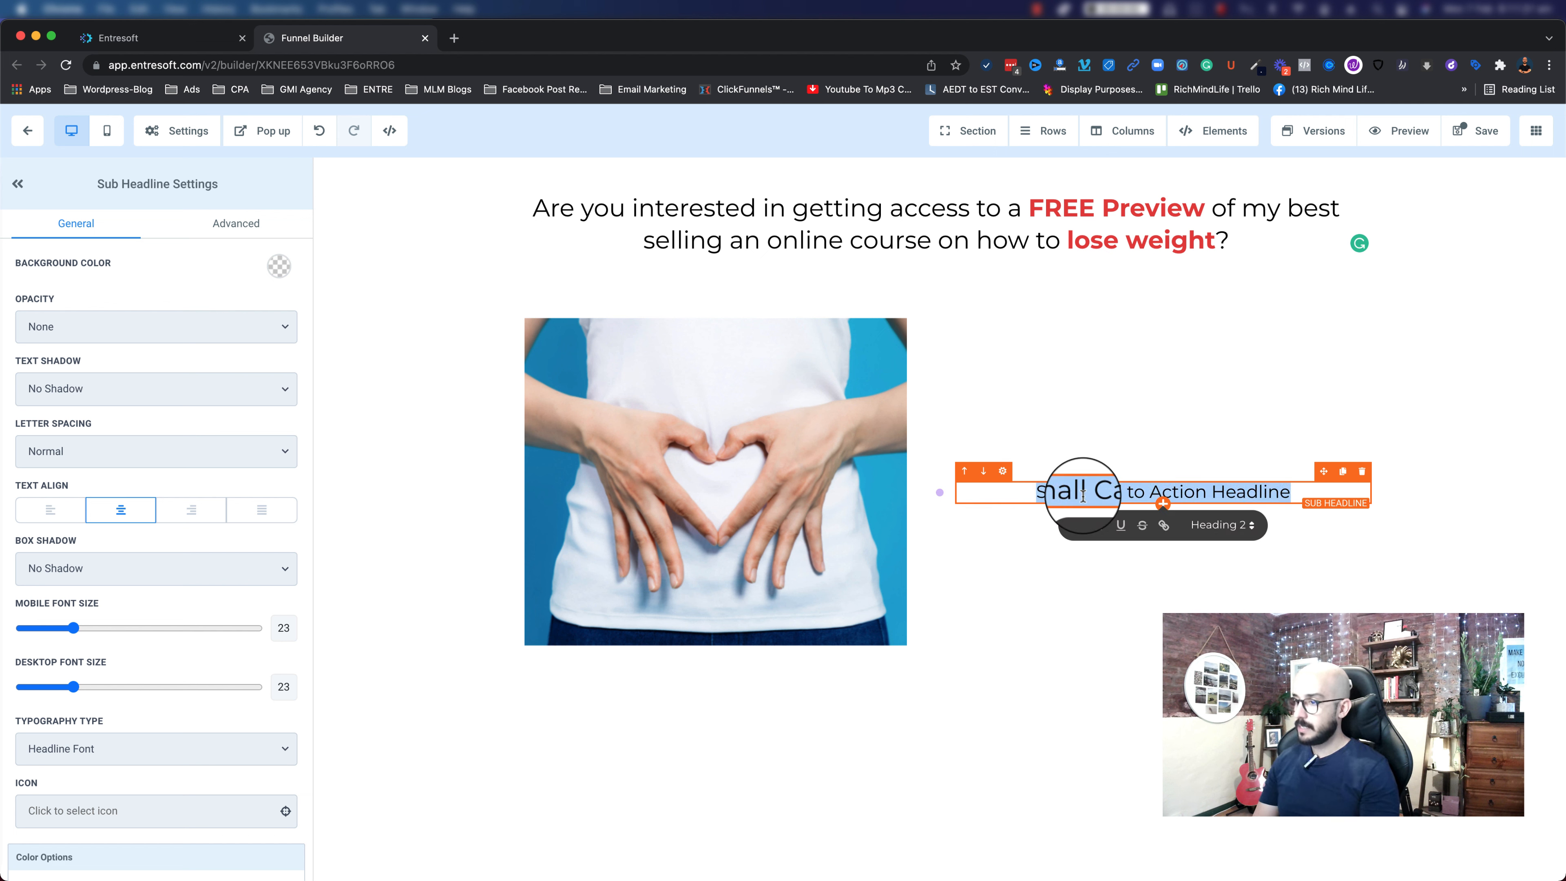
{"action": "type", "text": "Provide your detai"}
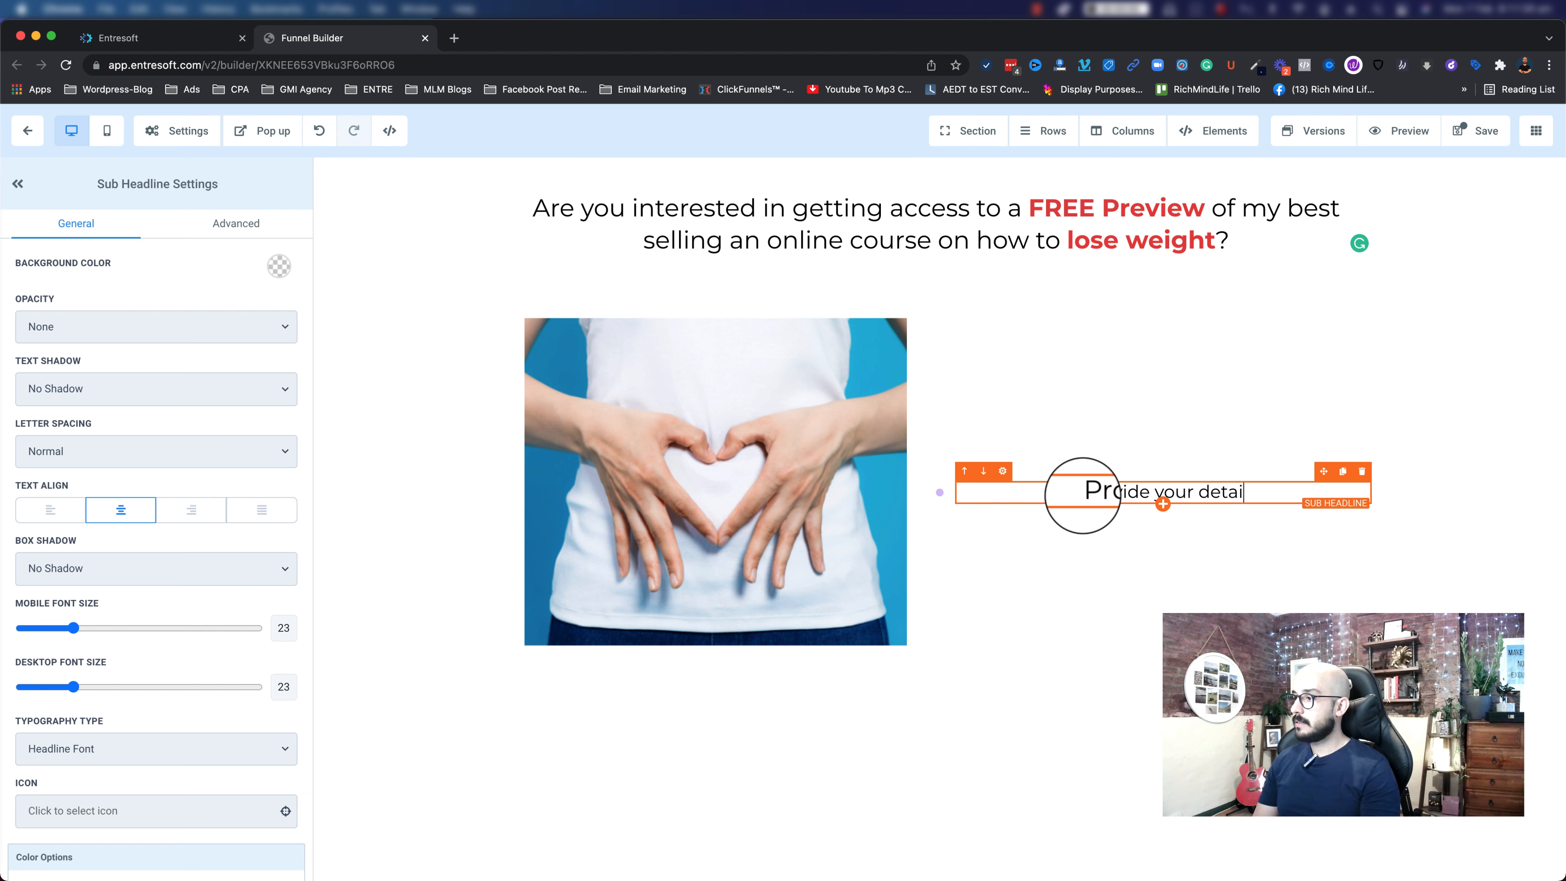
{"action": "type", "text": "ls below to "}
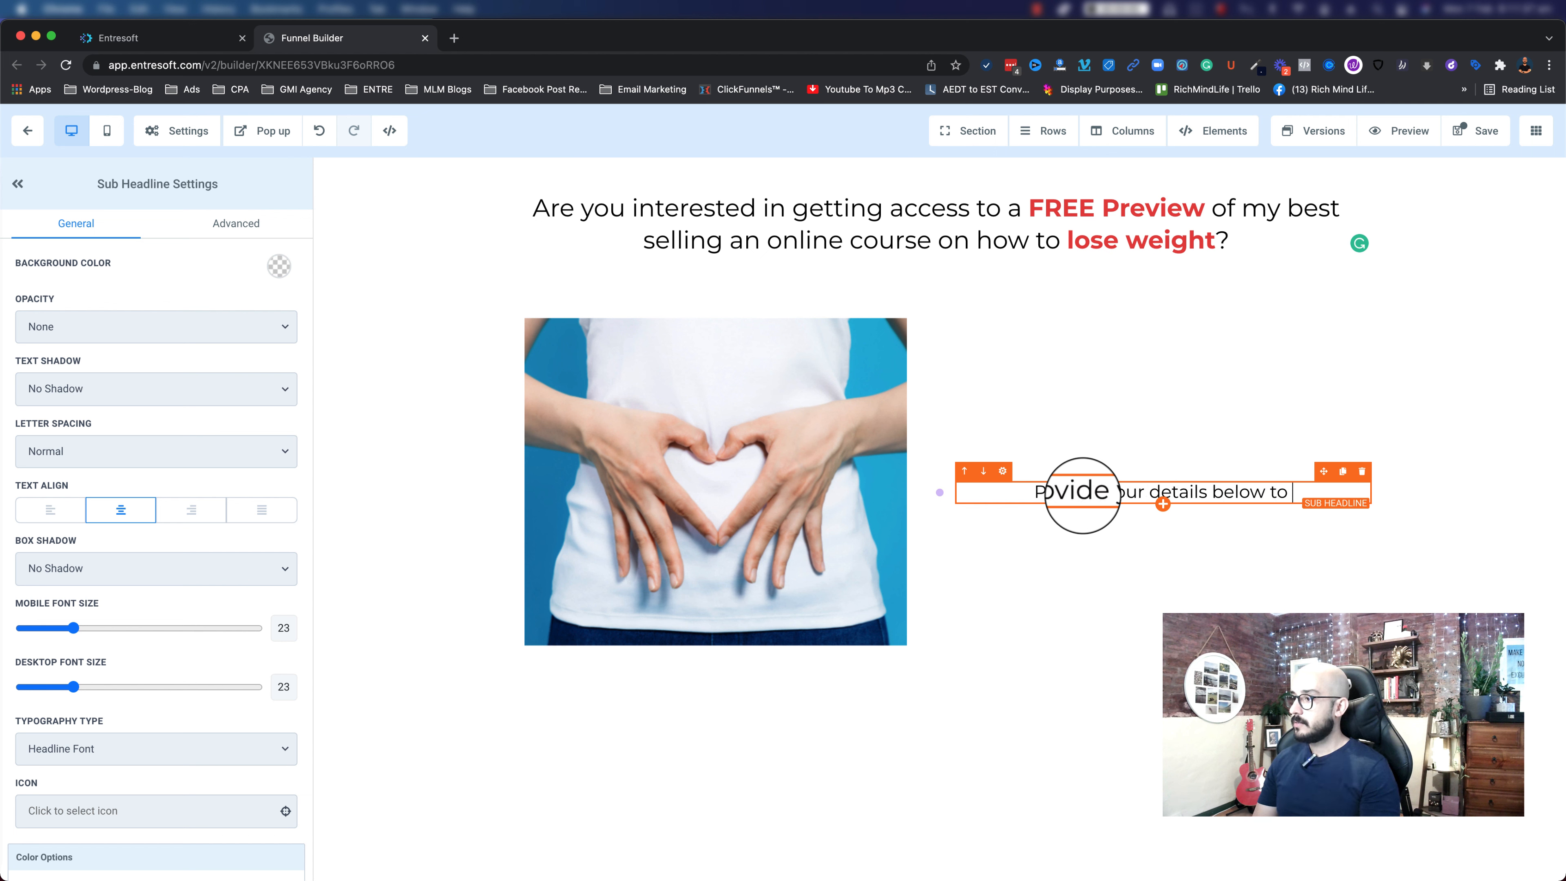
{"action": "type", "text": "get Free Access!"}
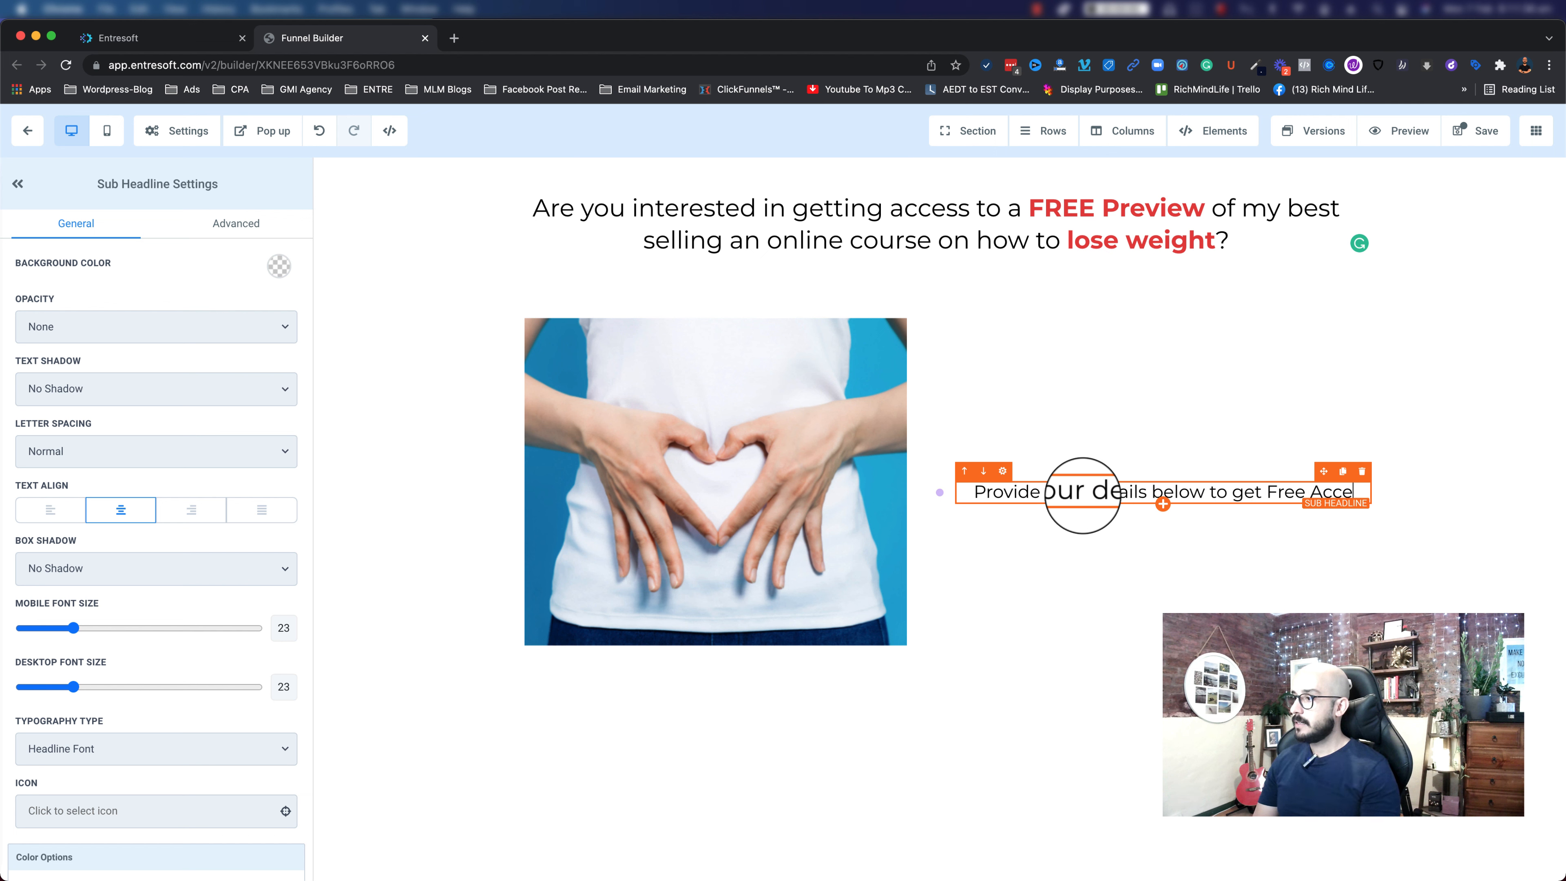
- Insert a form element below the sub-headline in the second column
{"action": "left_click", "coordinate": [1092, 542]}
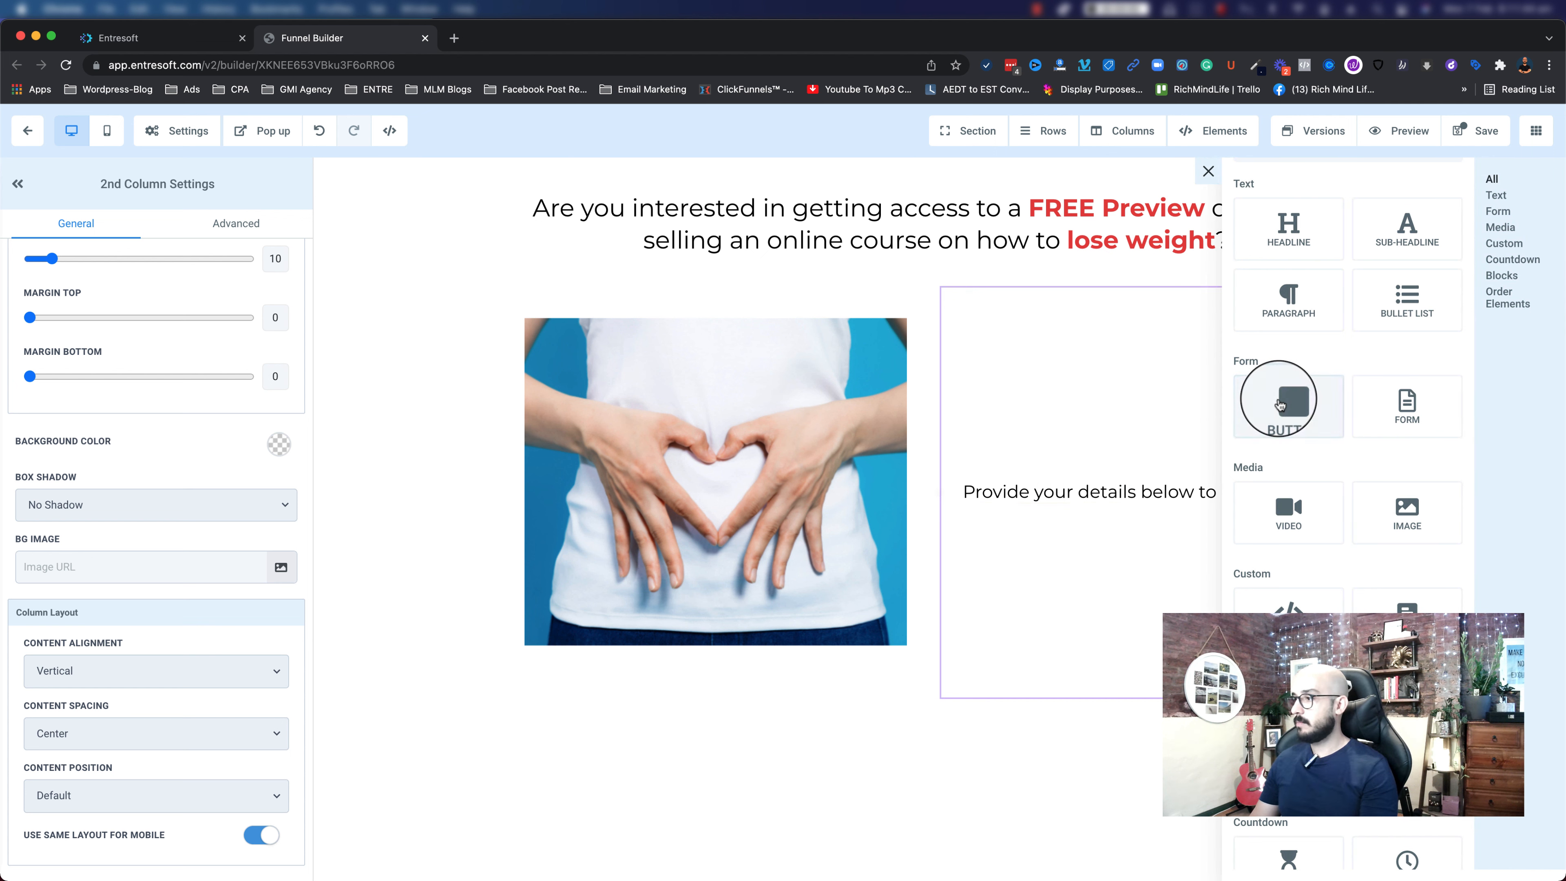
{"action": "left_click", "coordinate": [1140, 373]}
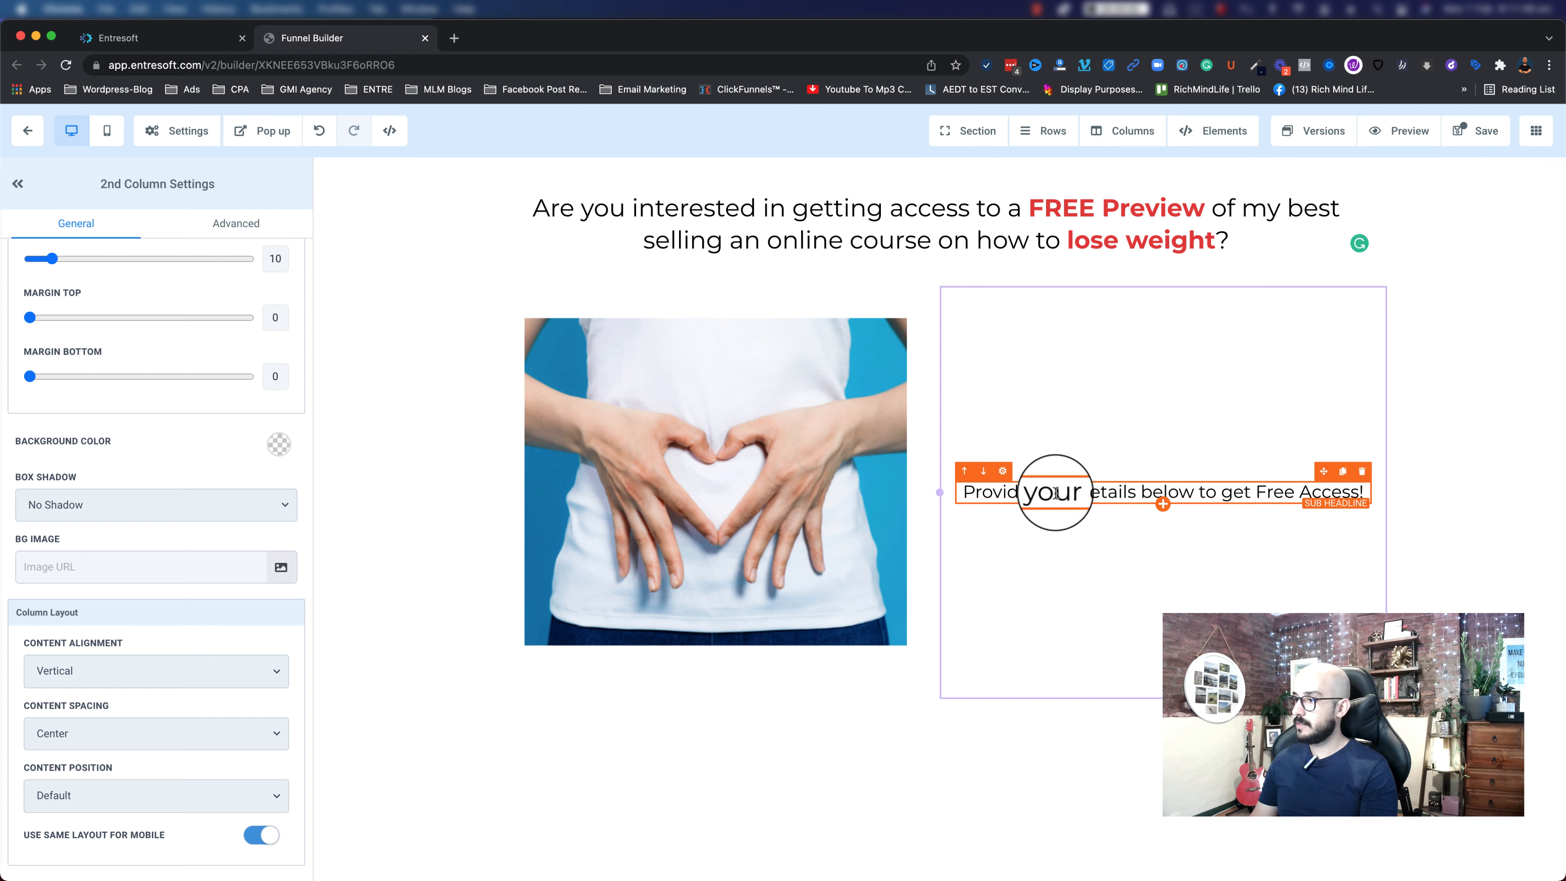
{"action": "left_click", "coordinate": [1164, 505]}
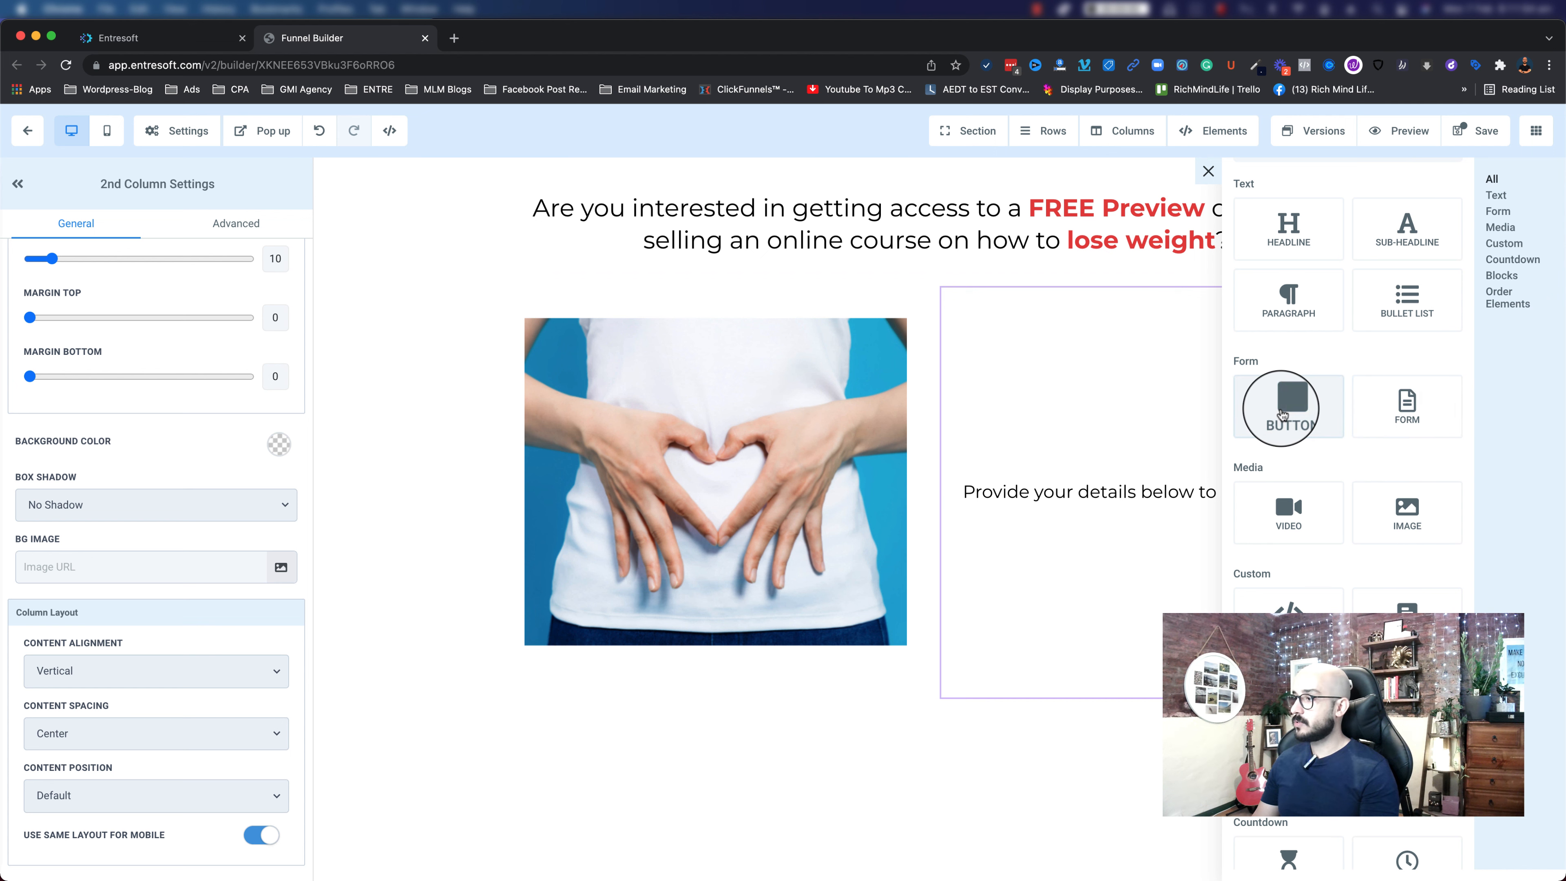
{"action": "scroll", "coordinate": [1282, 413], "scroll_direction": "down", "scroll_amount": 1}
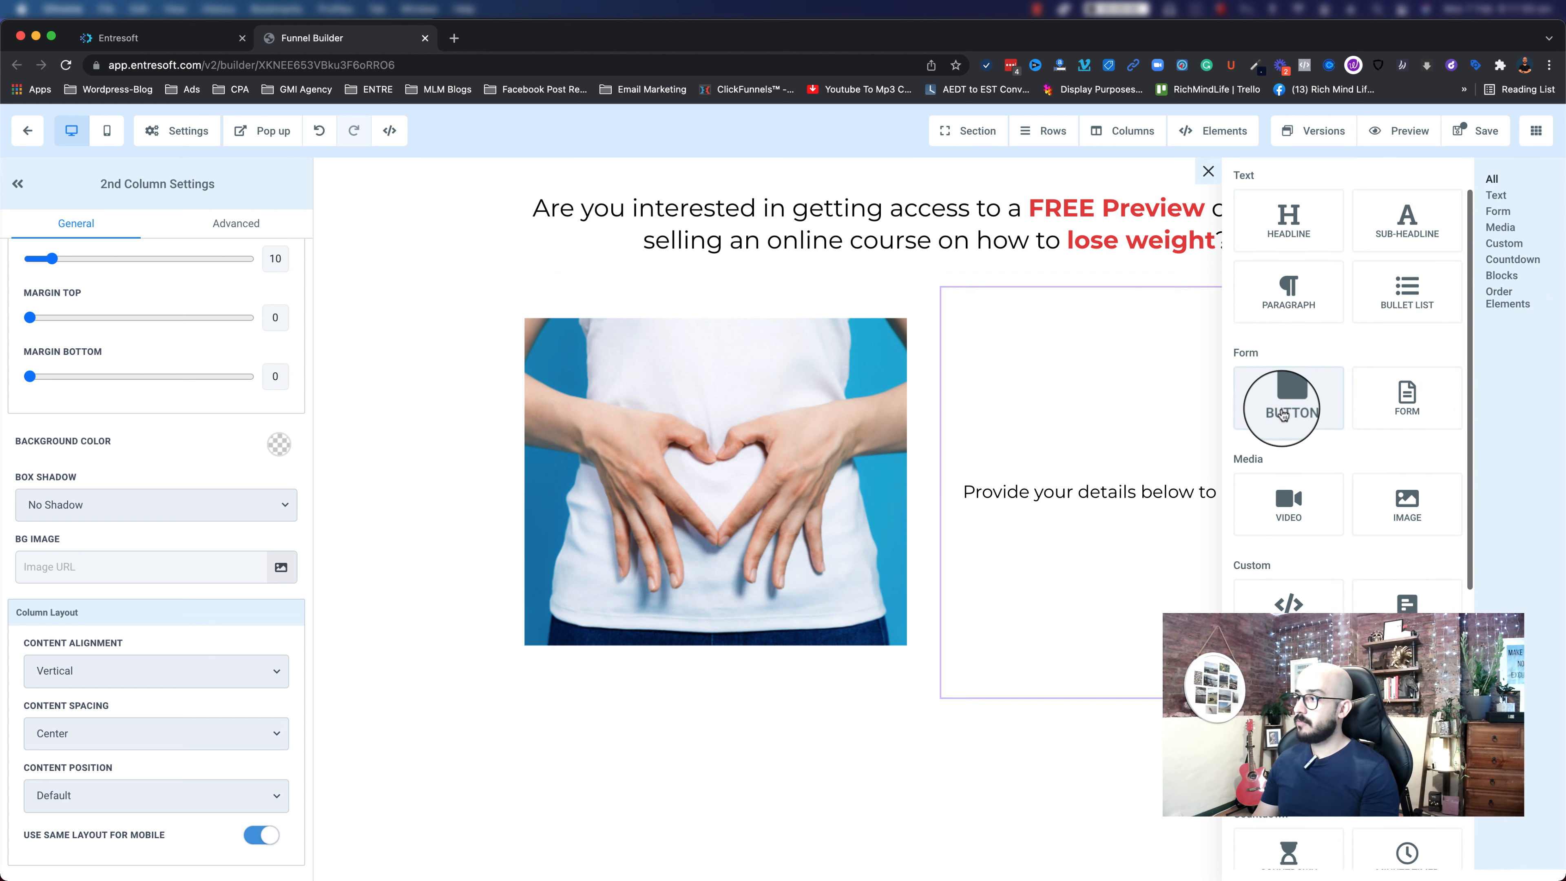
{"action": "left_click", "coordinate": [1412, 415]}
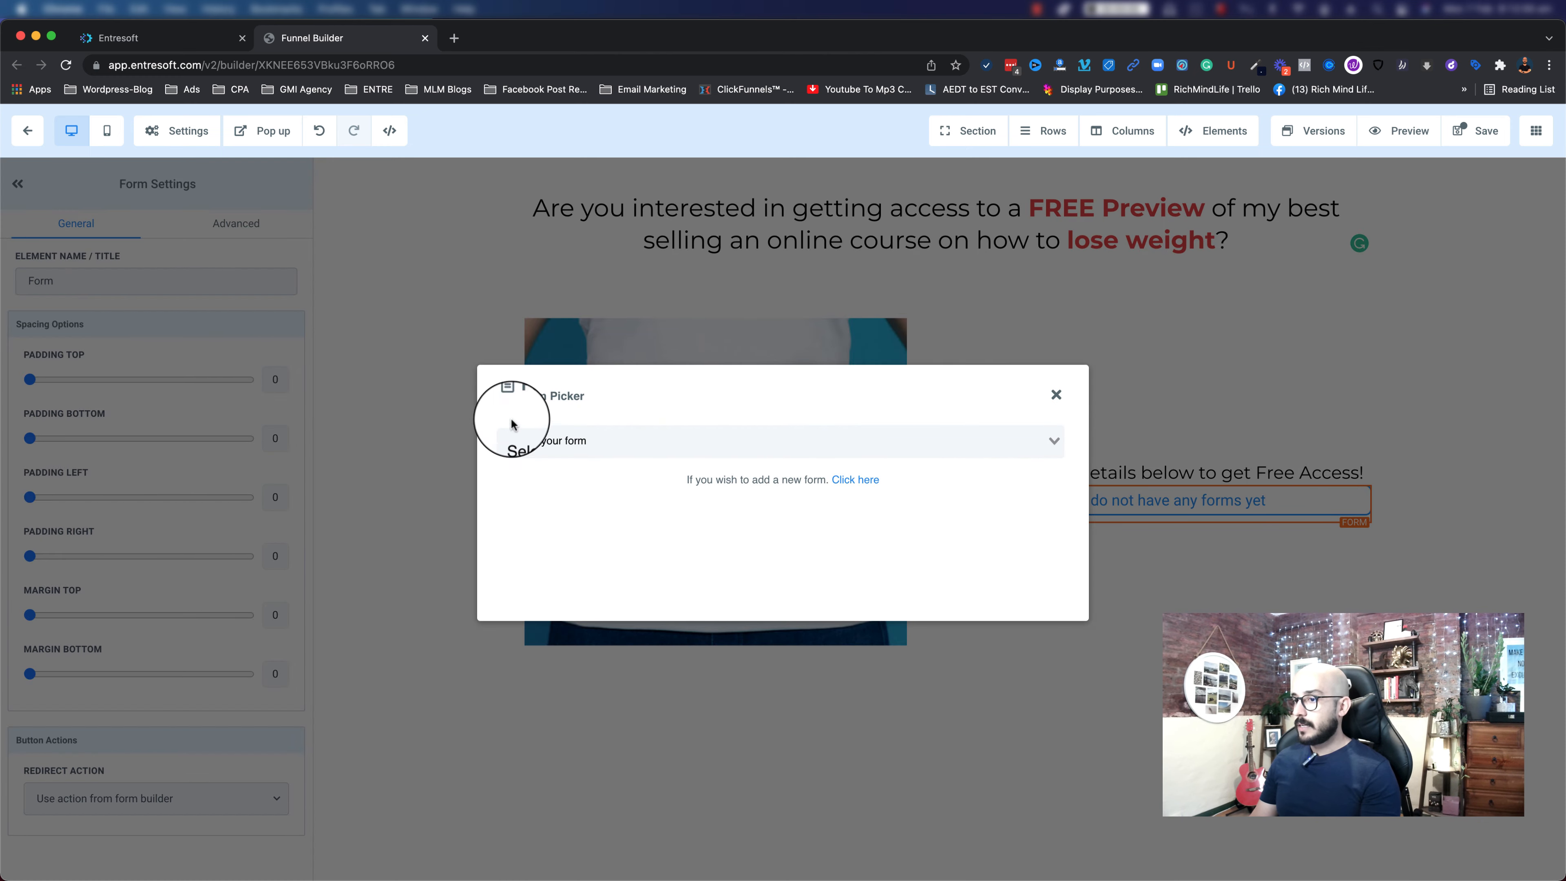
- Create a new form in the form builder and name it "Awesome Test Form"
{"action": "left_click", "coordinate": [851, 485]}
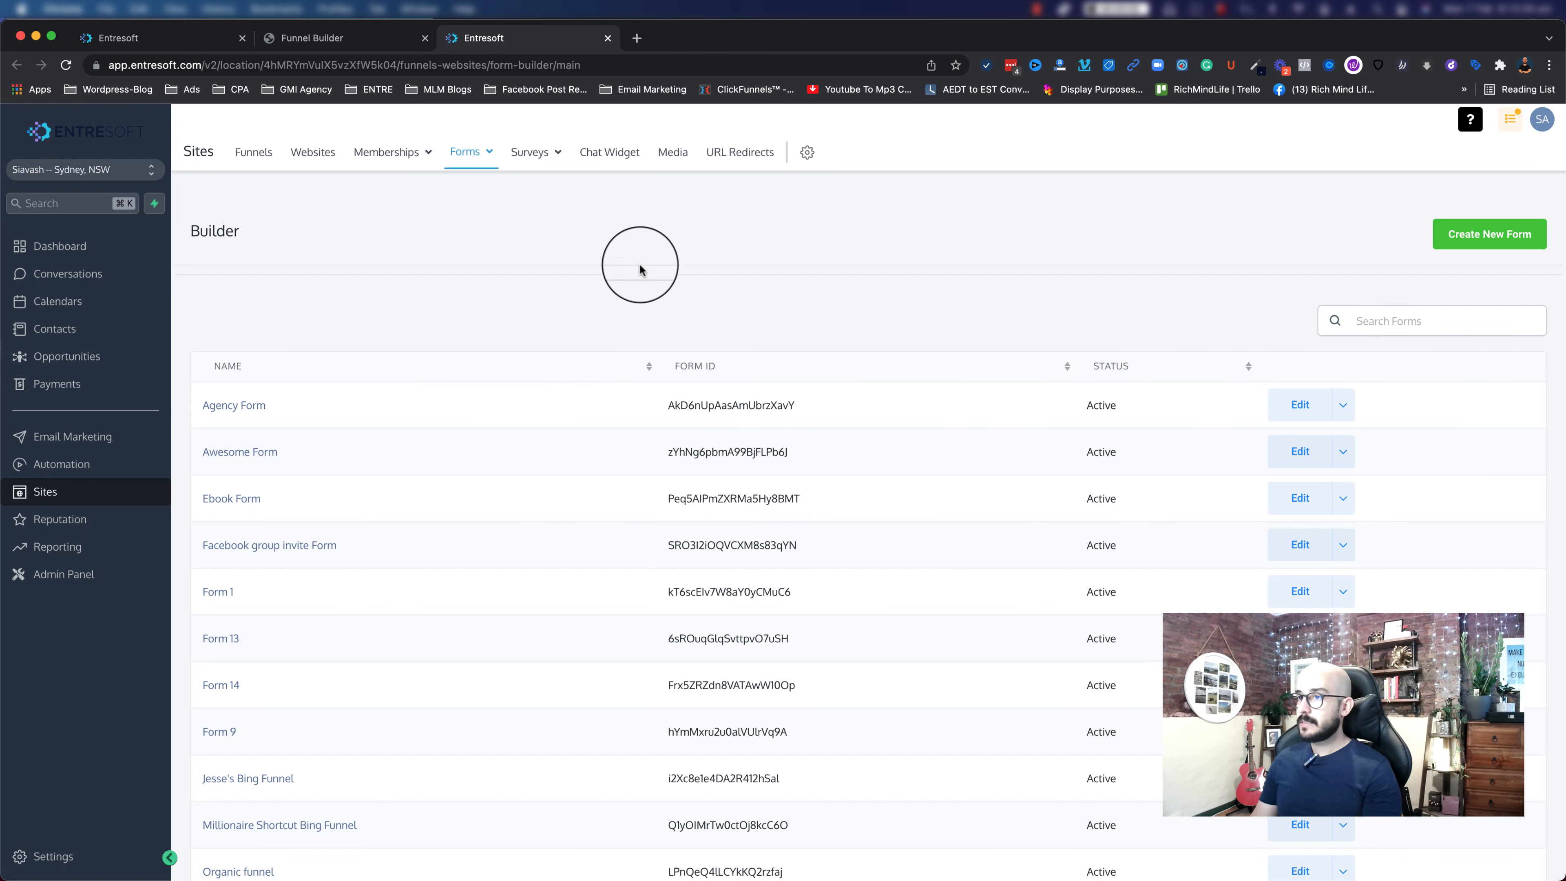
{"action": "left_click", "coordinate": [1498, 234]}
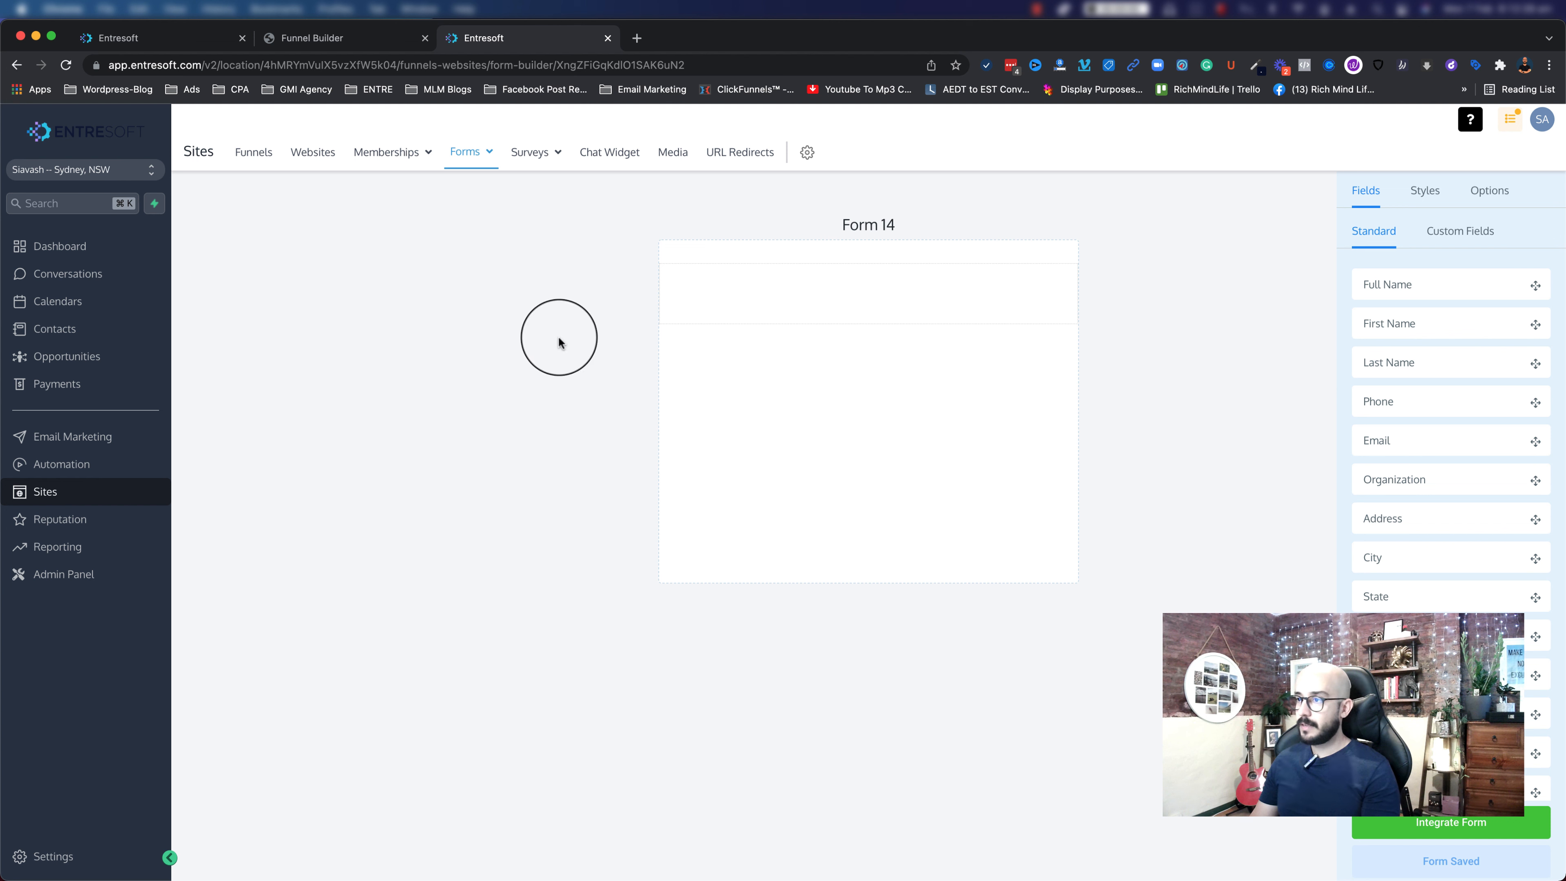
{"action": "left_click", "coordinate": [1487, 196]}
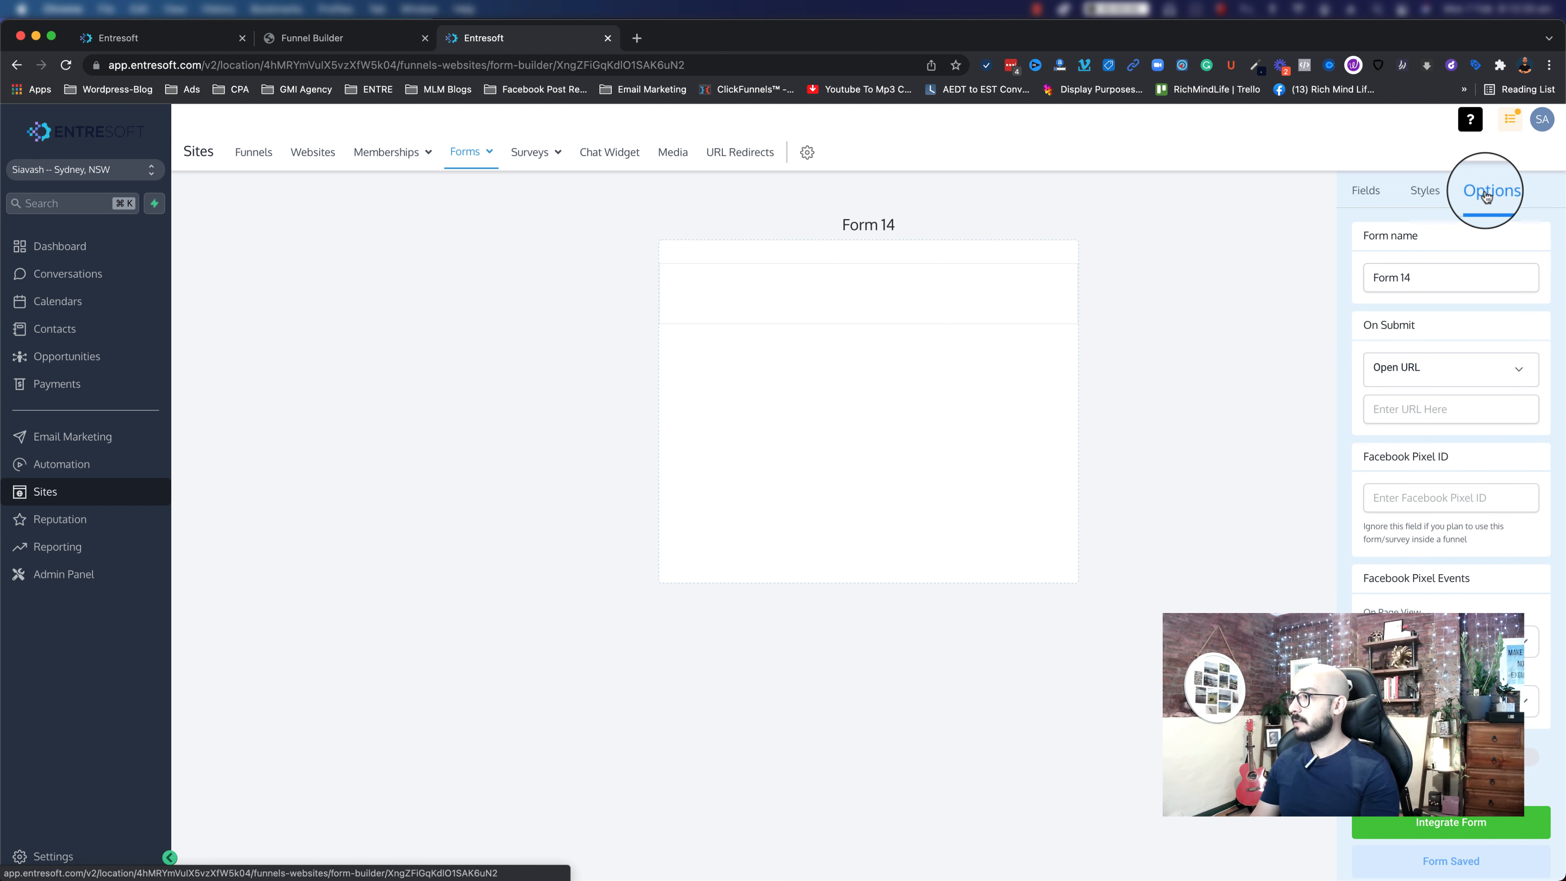
{"action": "triple_click", "coordinate": [1408, 277]}
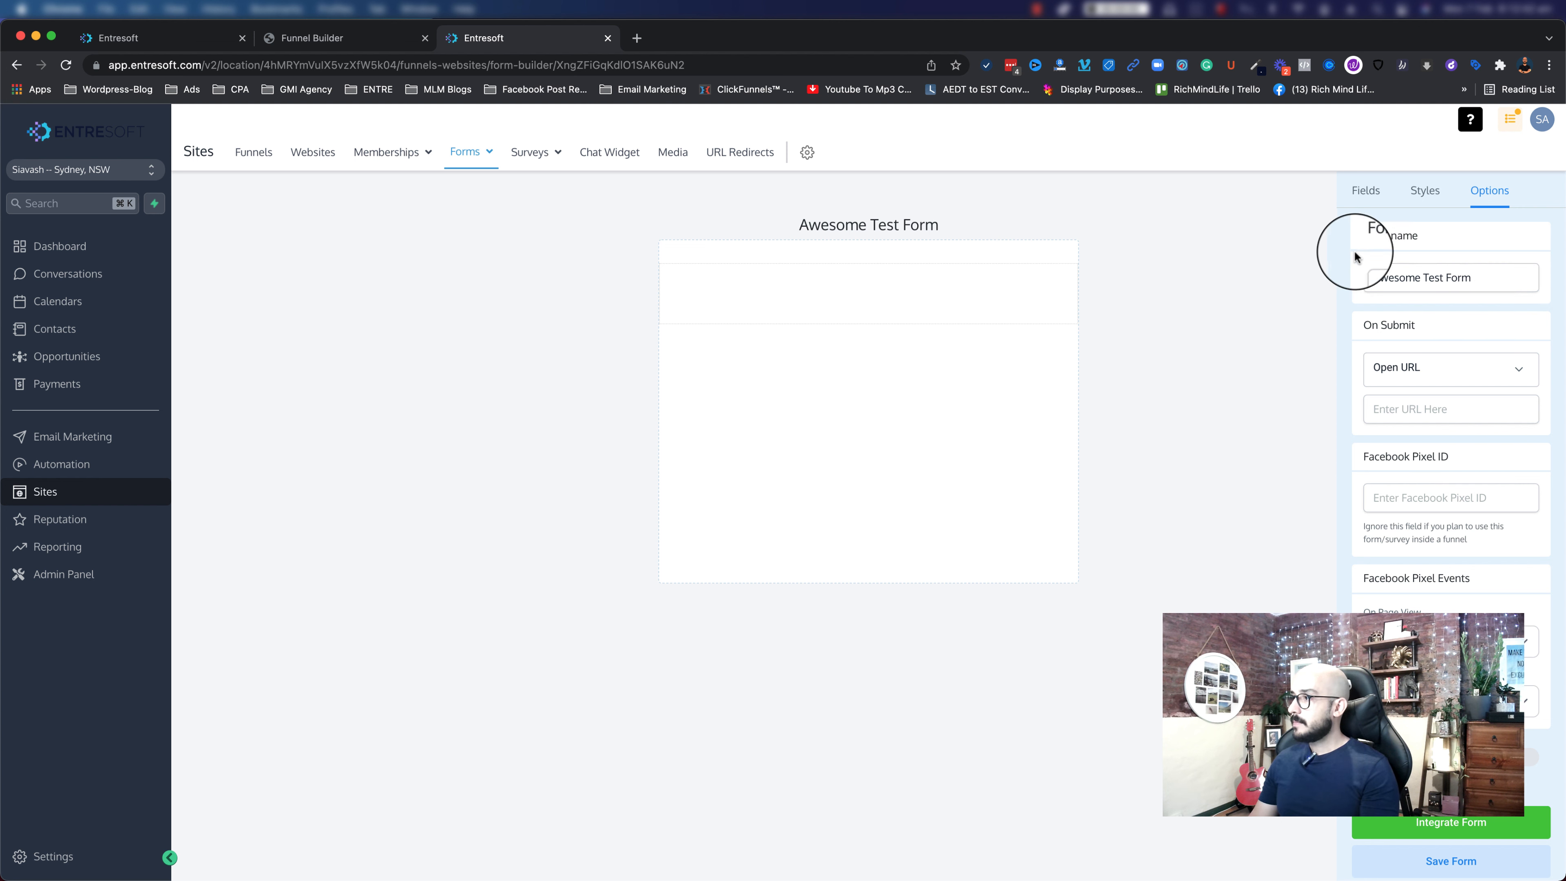
- Add the standard First Name and Email fields to the form, with a button below them
{"action": "left_click", "coordinate": [1365, 190]}
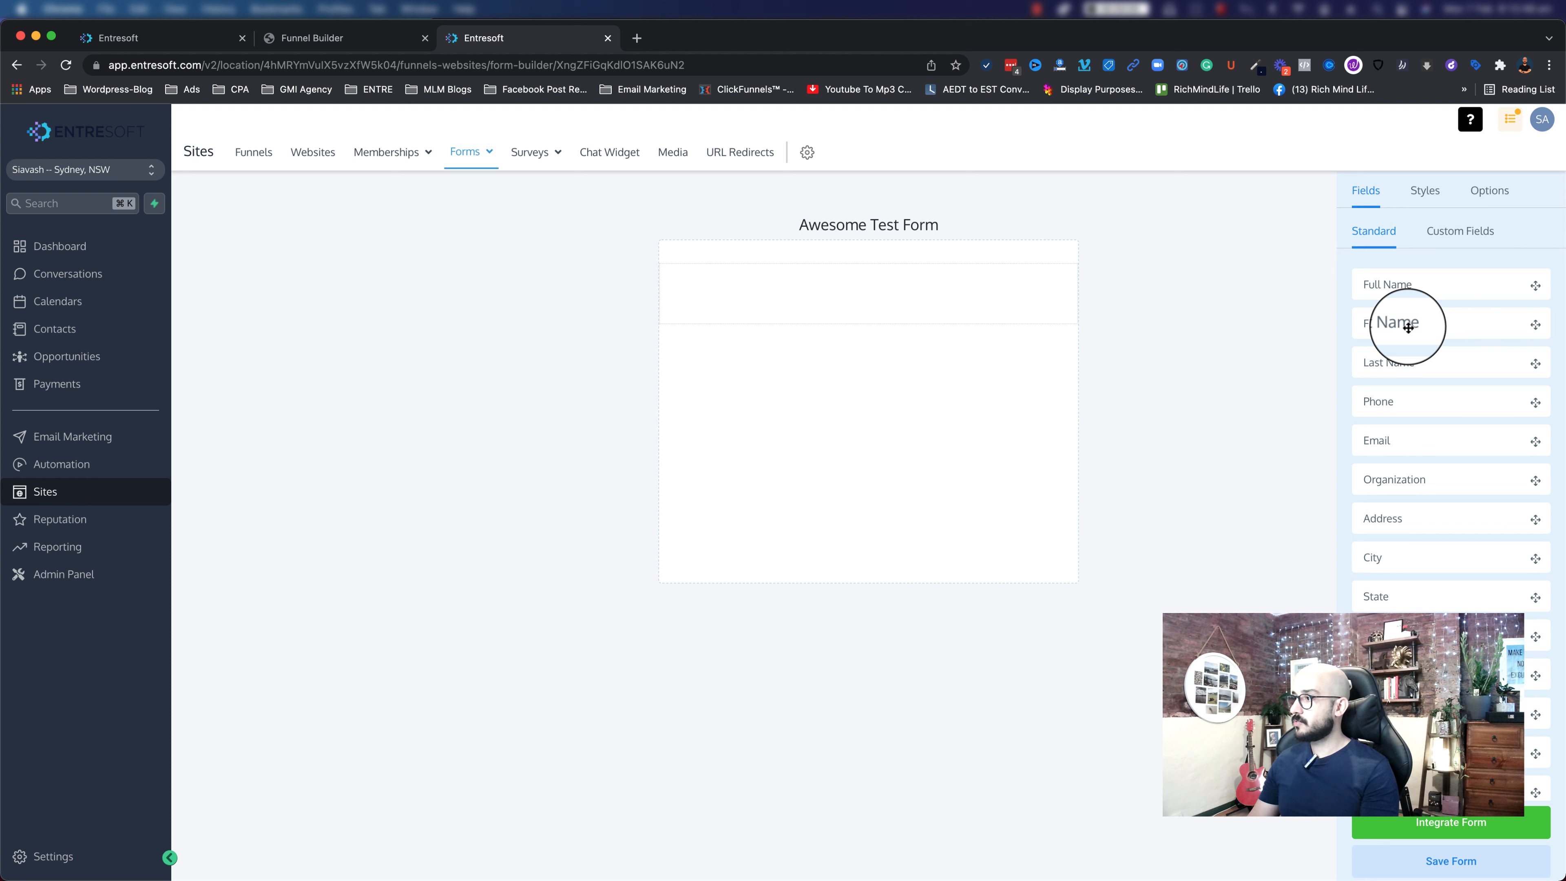
{"action": "left_click_drag", "start_coordinate": [1408, 328], "coordinate": [833, 306]}
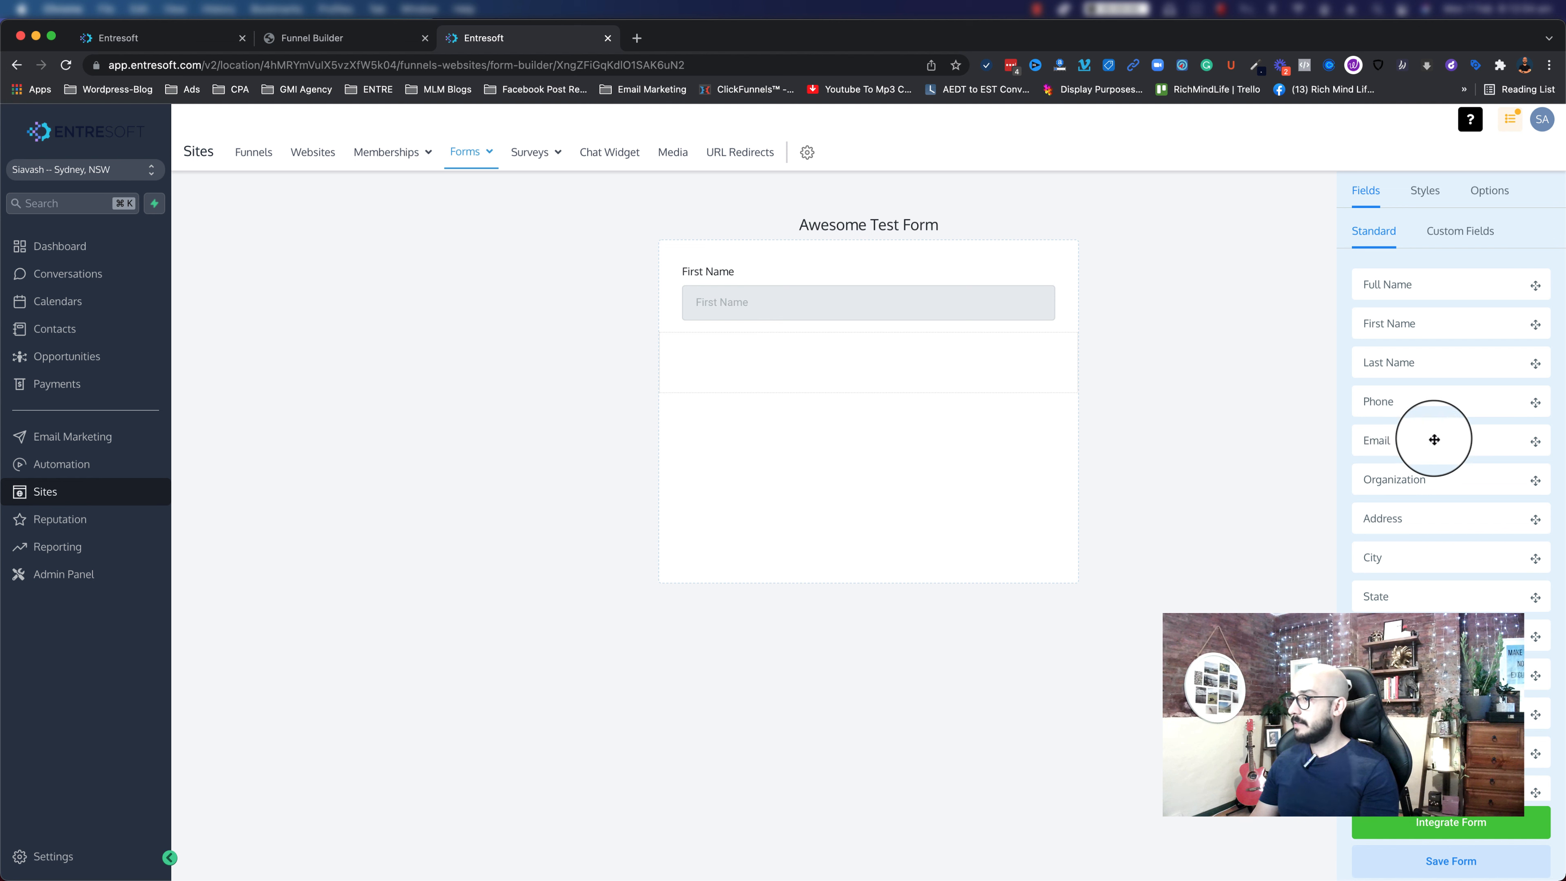
{"action": "left_click_drag", "start_coordinate": [1435, 440], "coordinate": [867, 364]}
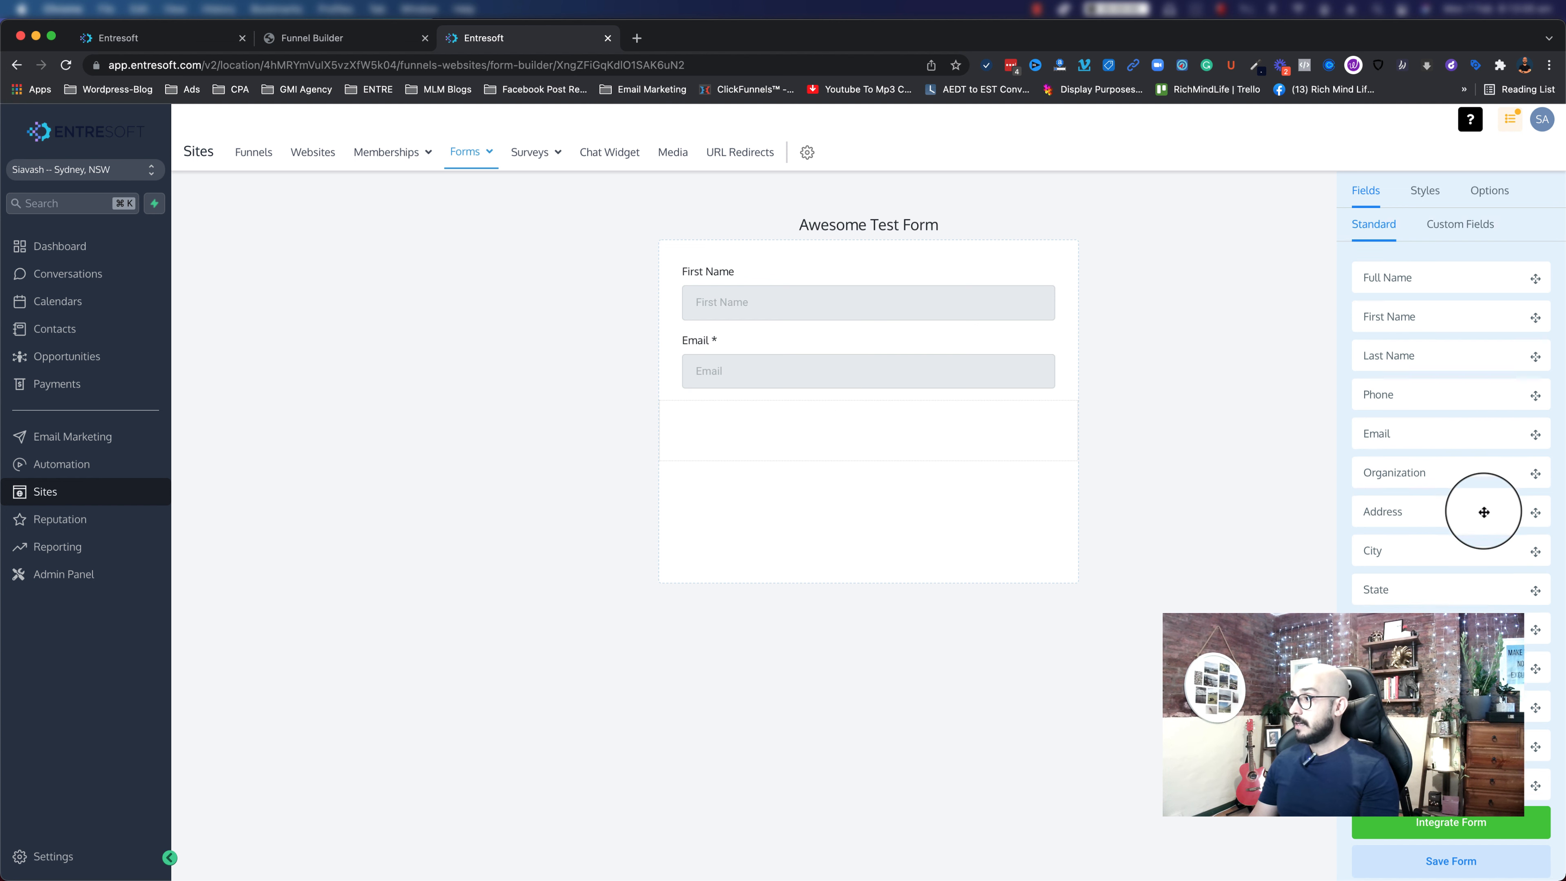
{"action": "scroll", "coordinate": [1482, 511], "scroll_direction": "down", "scroll_amount": 4}
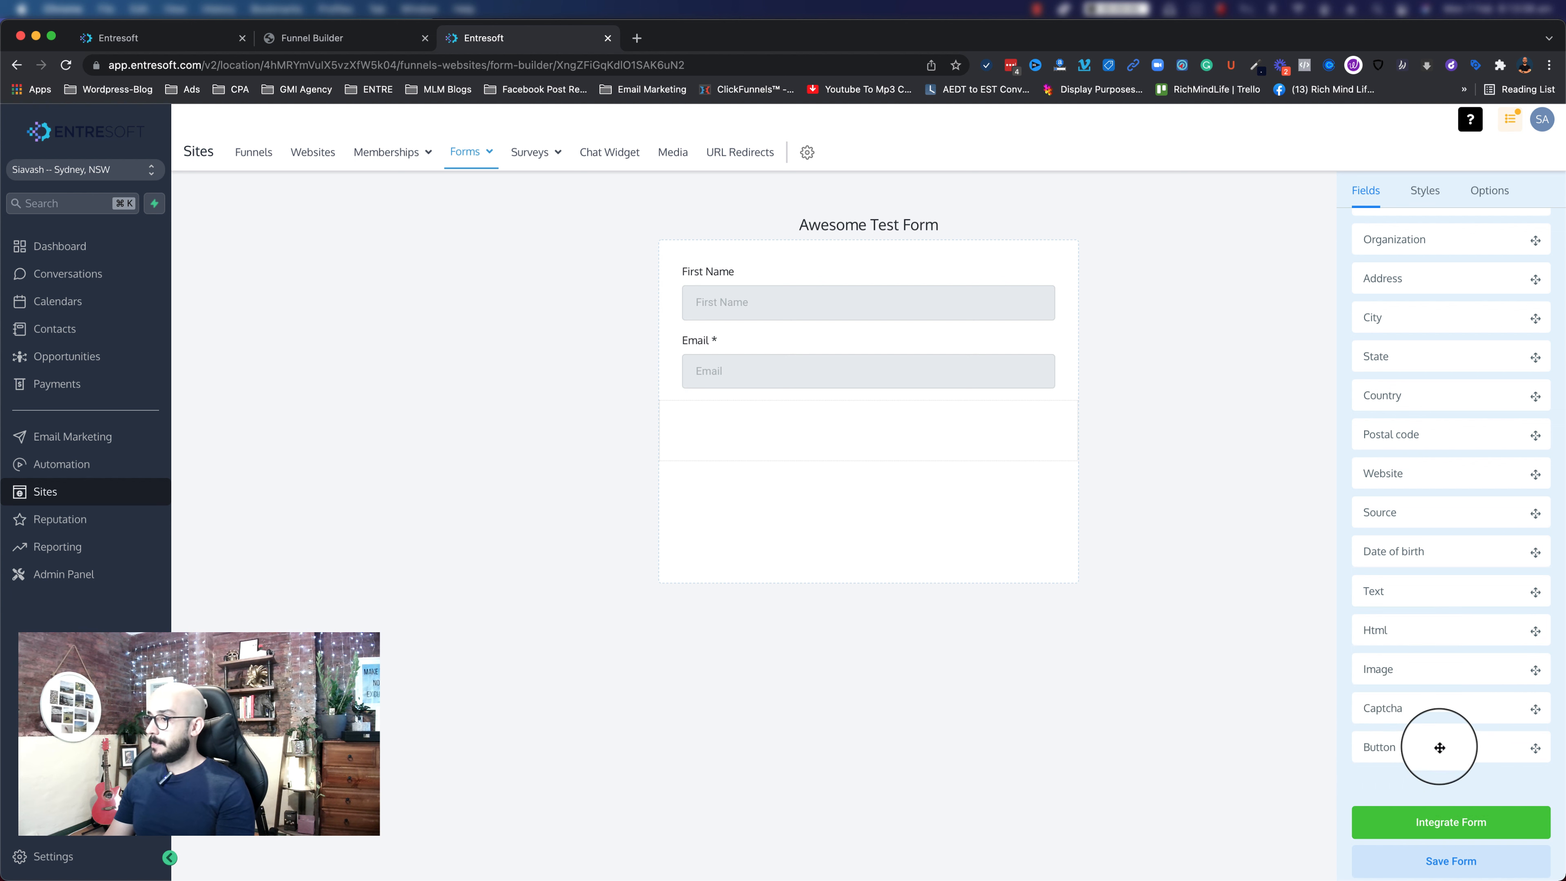
{"action": "left_click_drag", "start_coordinate": [1440, 747], "coordinate": [867, 436]}
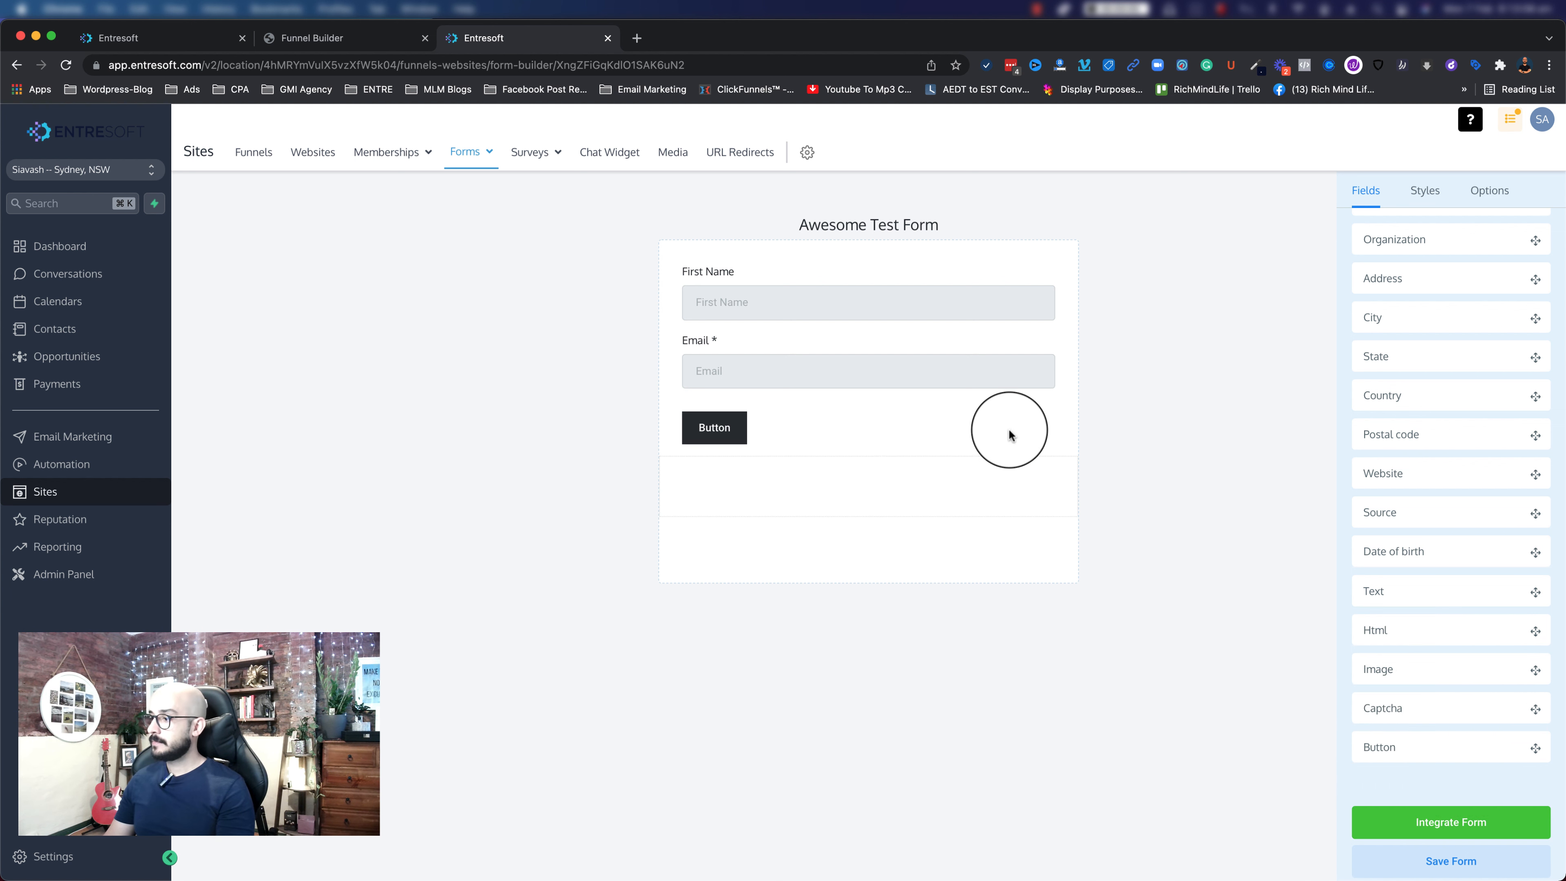
- Center the form's button and style it with a red #E80C0C background and a 10 px corner radius
{"action": "left_click", "coordinate": [724, 436]}
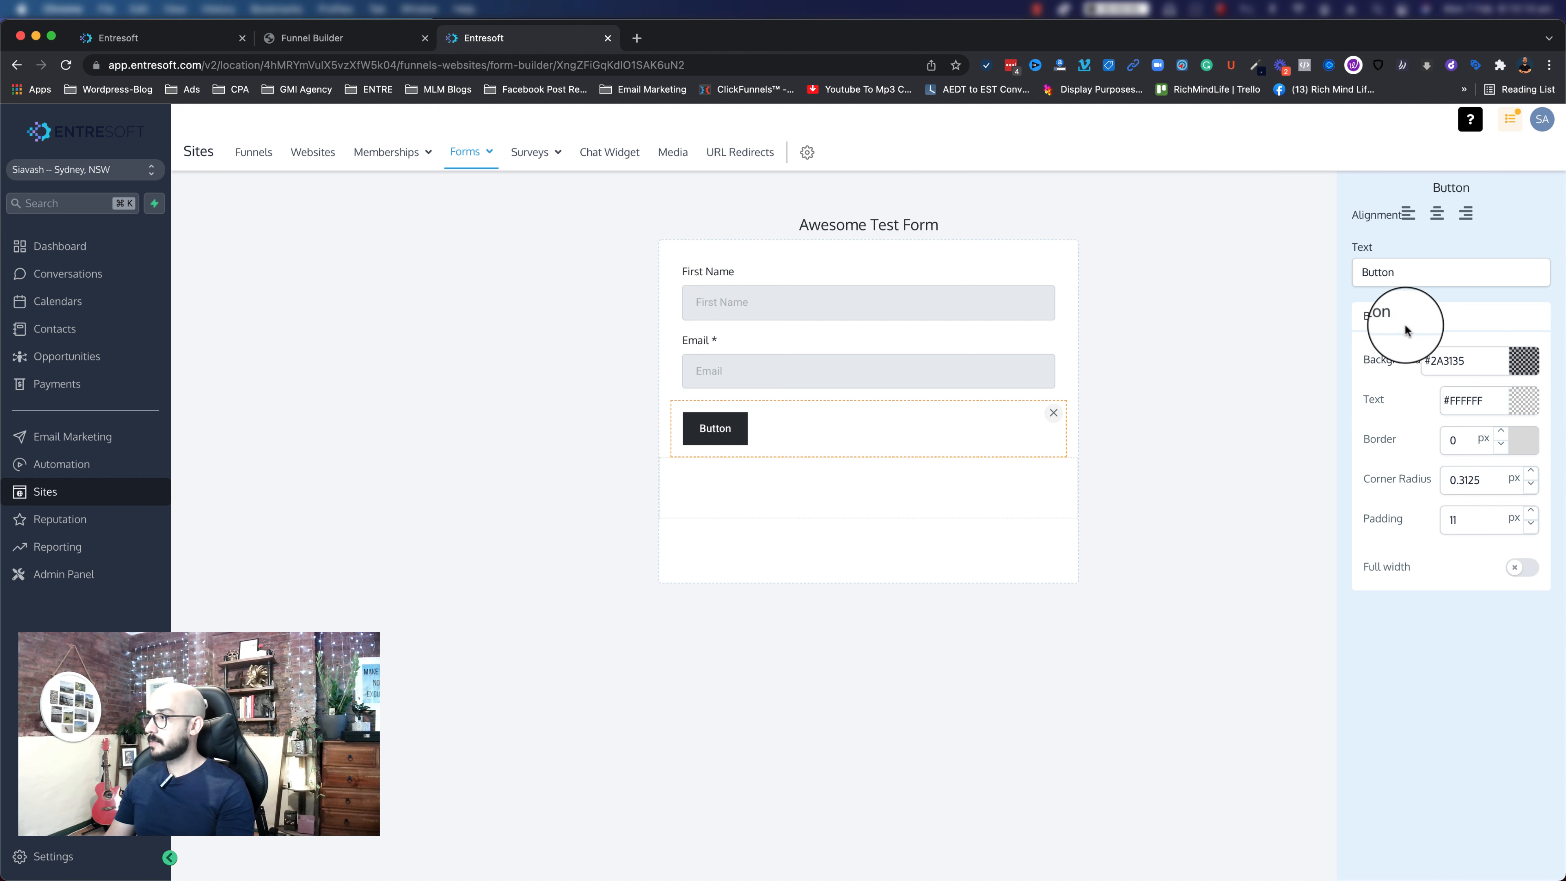
{"action": "left_click", "coordinate": [1440, 220]}
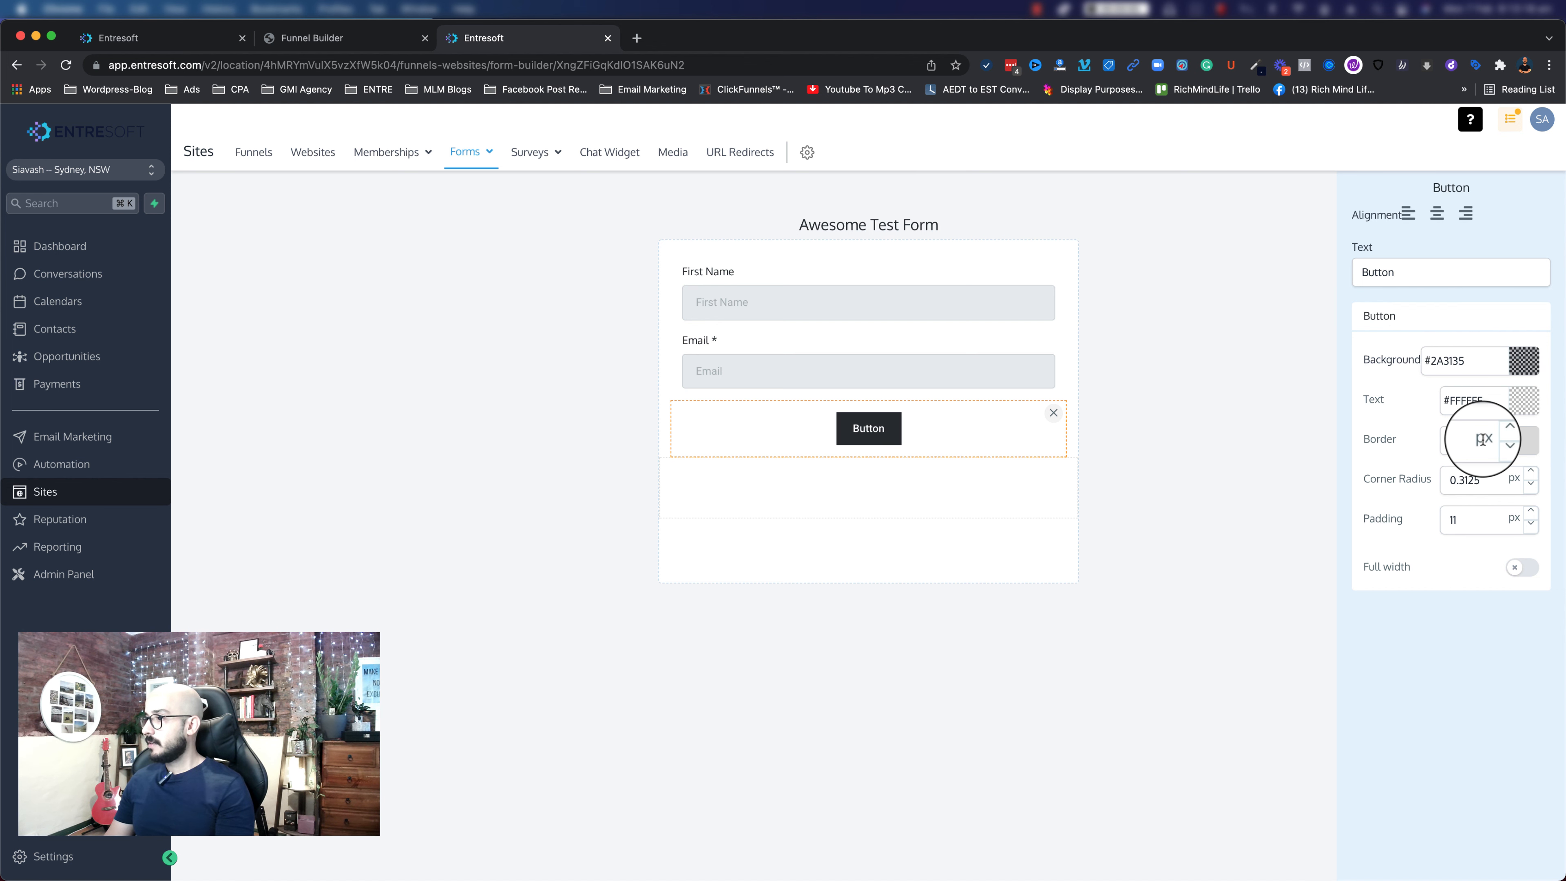
{"action": "left_click", "coordinate": [1528, 358]}
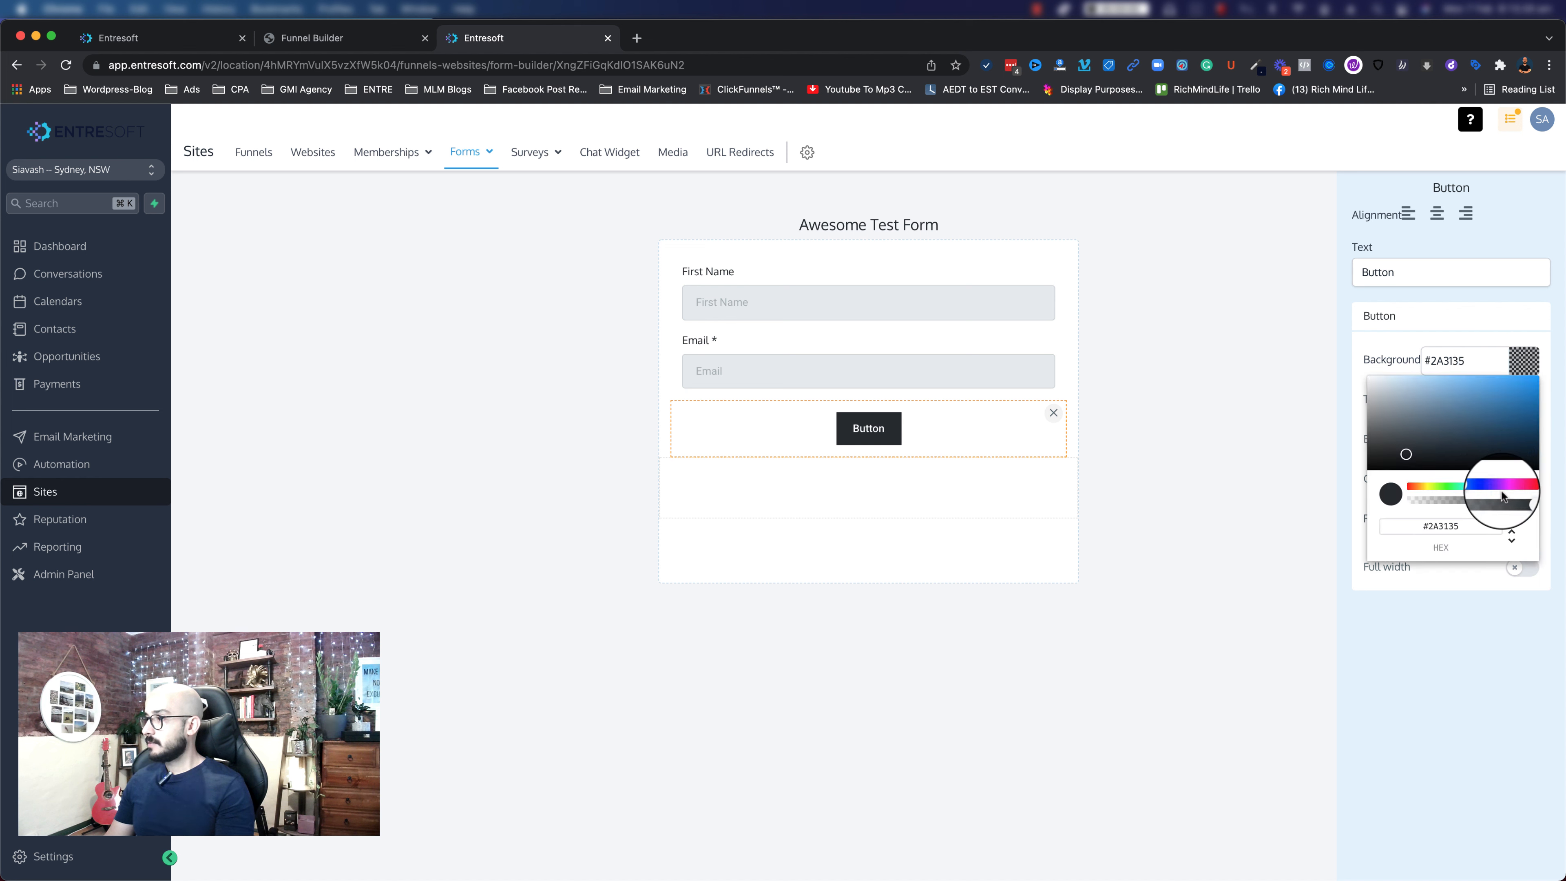
{"action": "mouse_move", "coordinate": [1474, 487]}
{"action": "left_mouse_down"}
{"action": "mouse_move", "coordinate": [1393, 490]}
{"action": "mouse_move", "coordinate": [1412, 423]}
{"action": "mouse_move", "coordinate": [1533, 388]}
{"action": "left_mouse_up"}
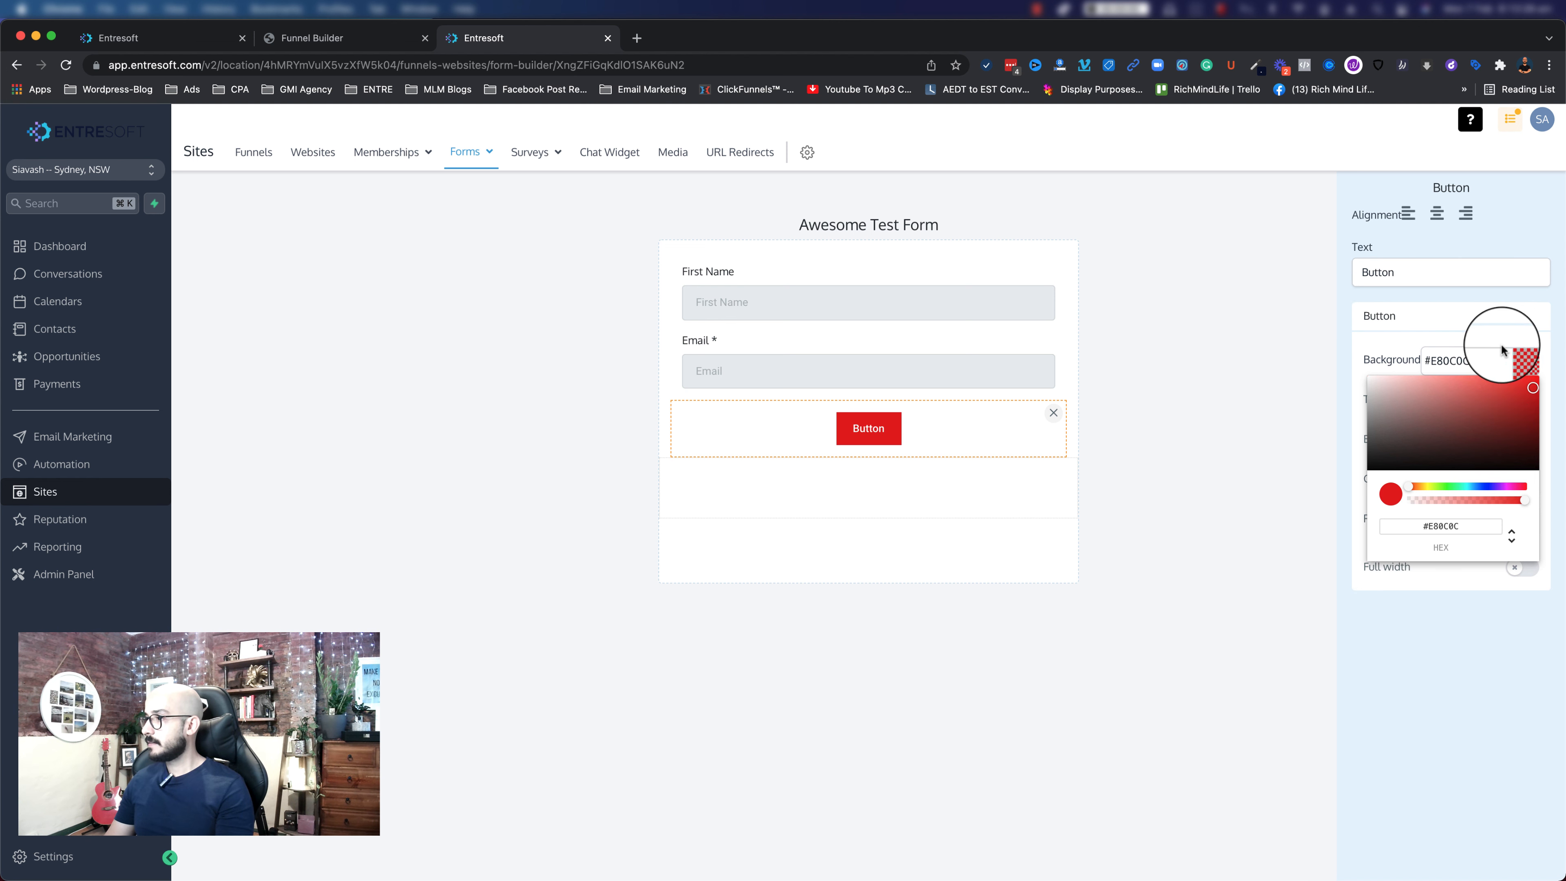
{"action": "left_click", "coordinate": [1522, 357]}
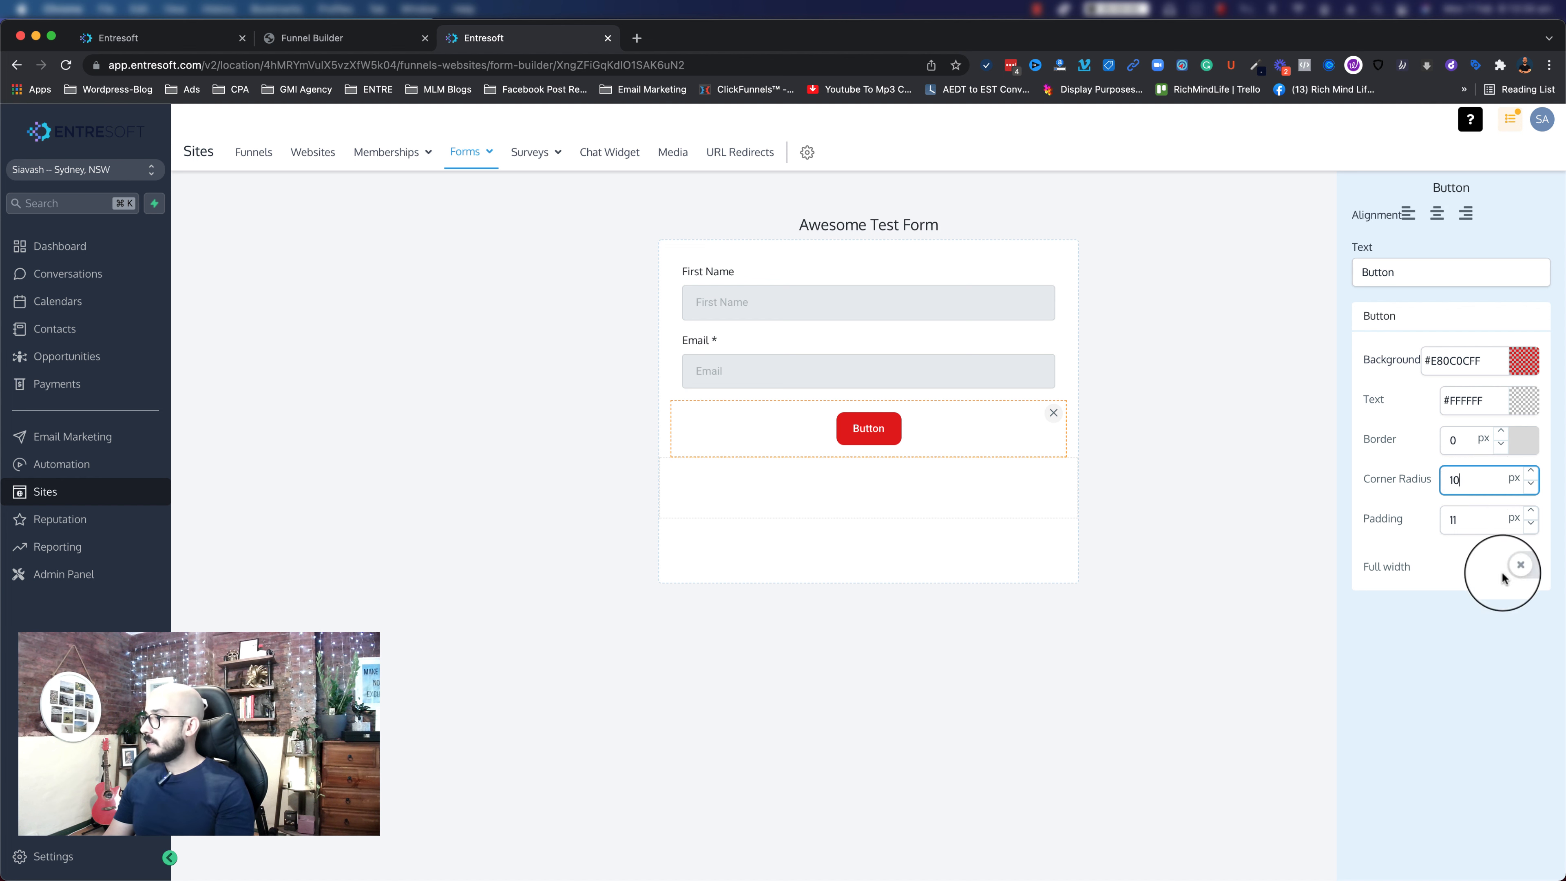
- Set the form button's text to "DOWNLOAD THE FREE PREVIEW!" and save the form
{"action": "double_click", "coordinate": [1380, 273]}
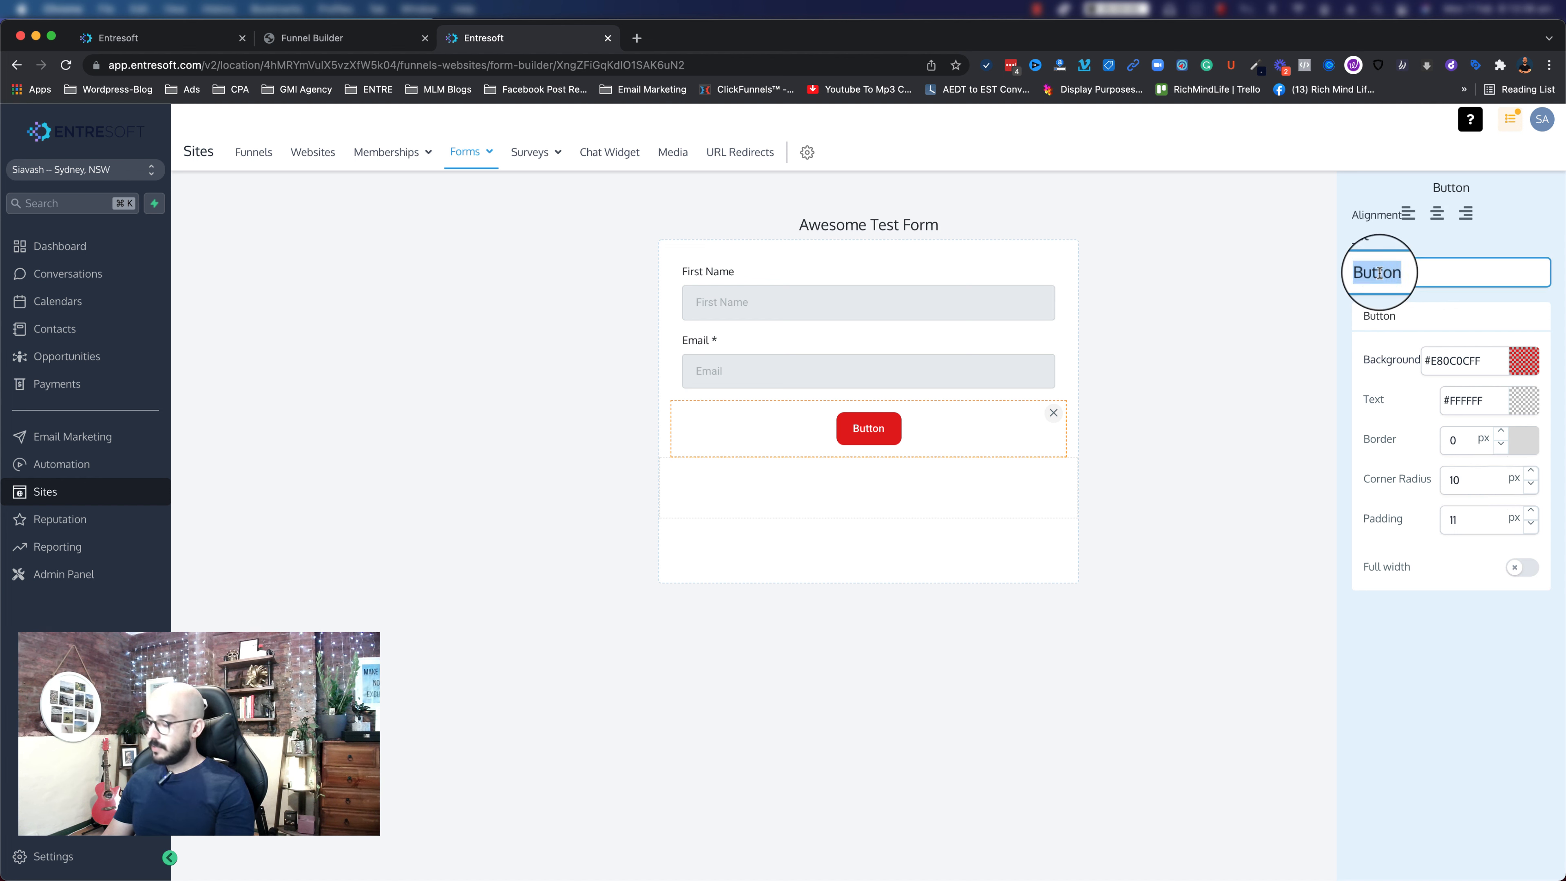
{"action": "key", "text": "BackSpace"}
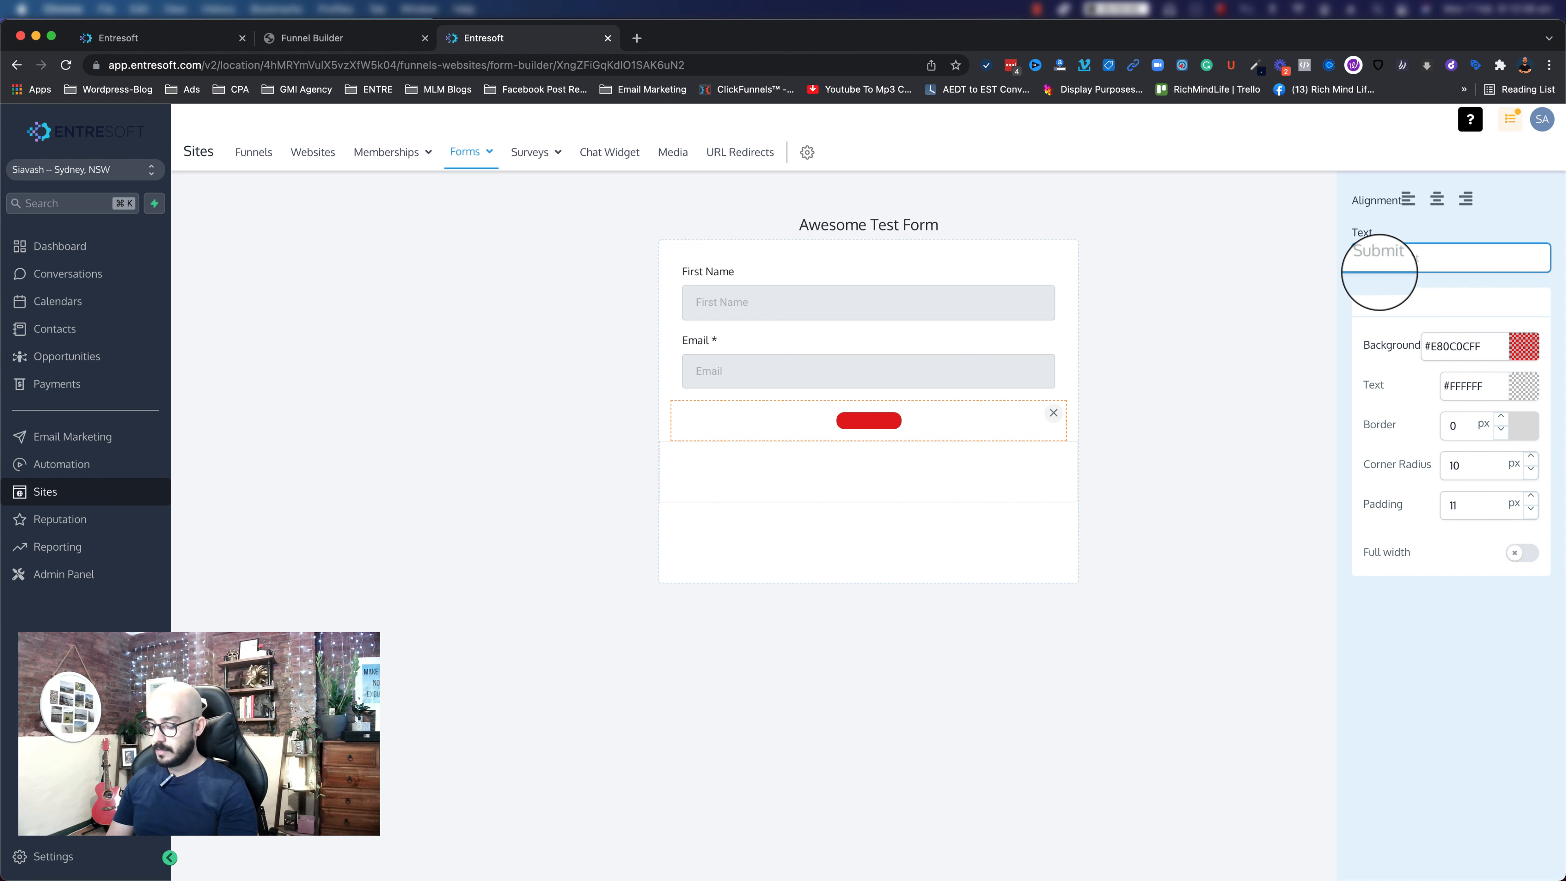
{"action": "type", "text": "GET"}
{"action": "key", "text": "BackSpace"}
{"action": "key", "text": "BackSpace"}
{"action": "key", "text": "BackSpace"}
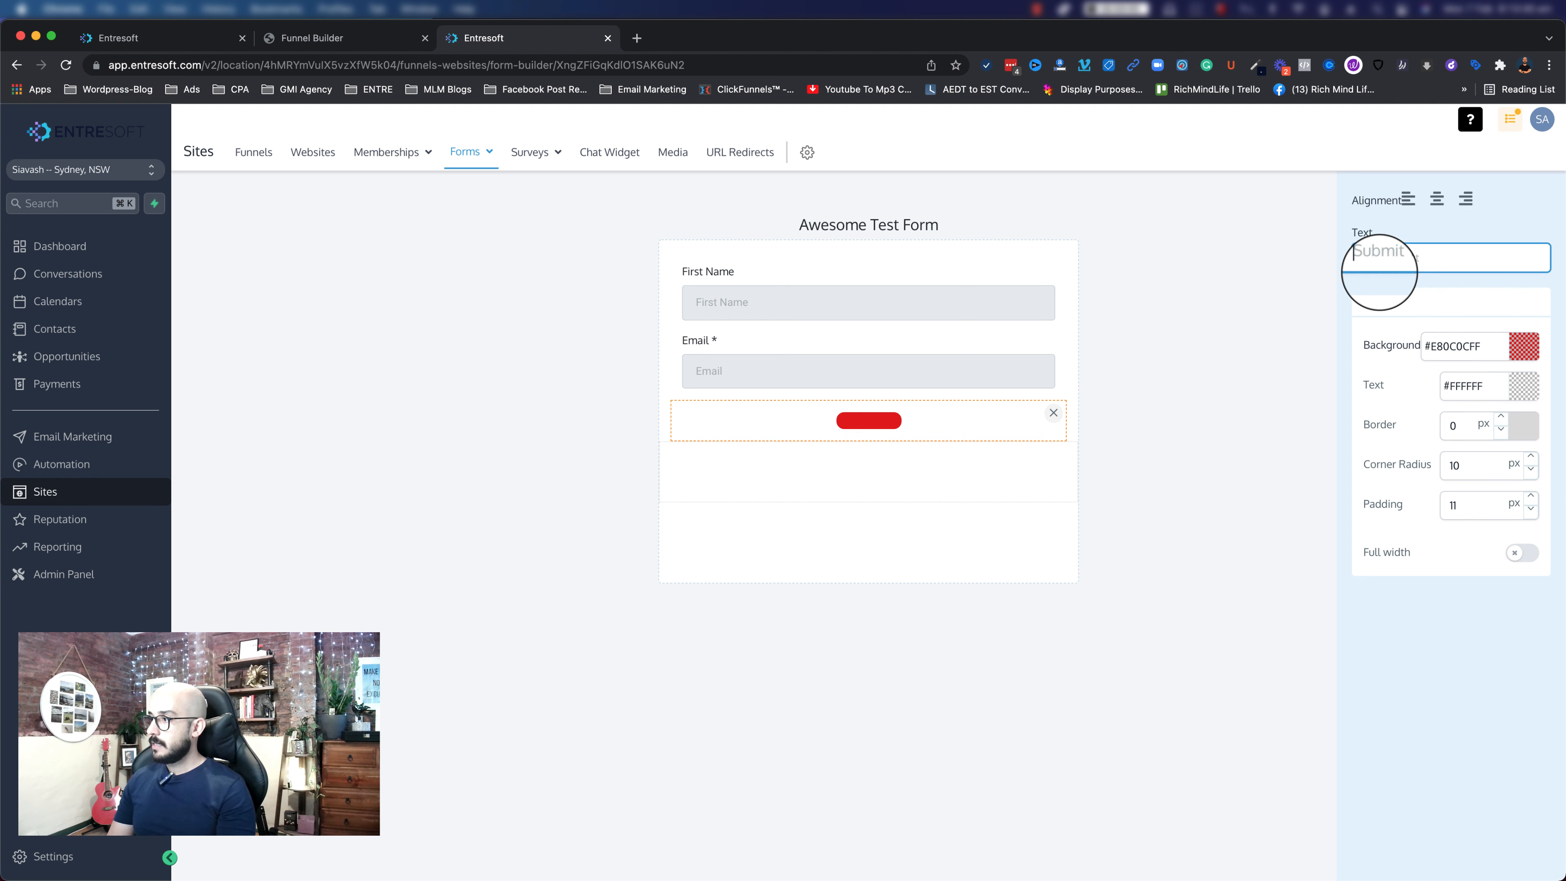
{"action": "type", "text": "DOWNLOAD T"}
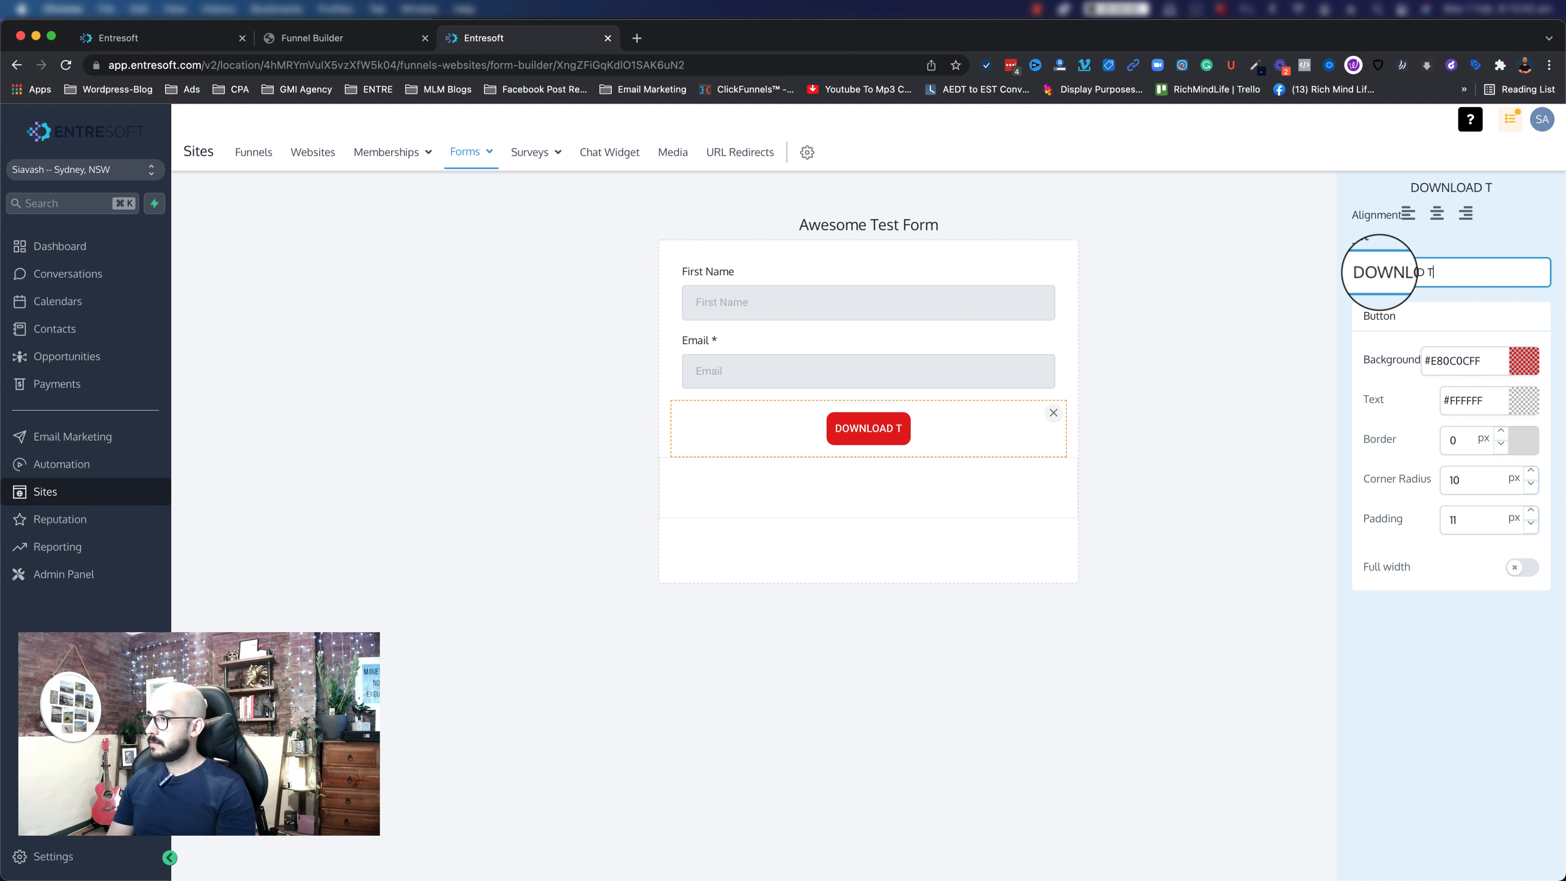
{"action": "type", "text": "HE FREE PREIVEW"}
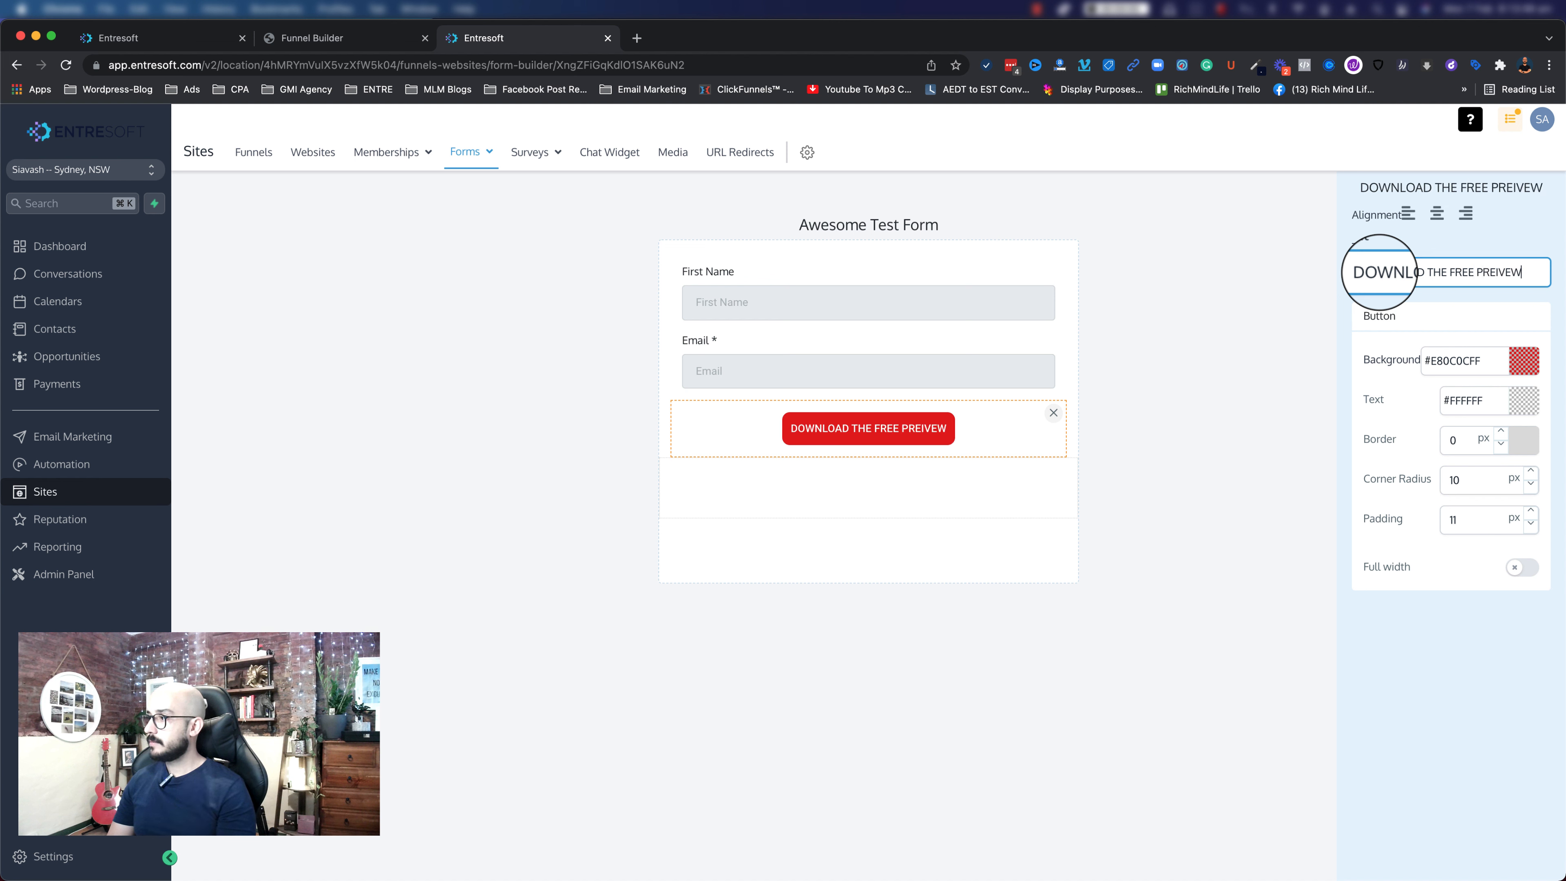
{"action": "key", "text": "BackSpace"}
{"action": "key", "text": "BackSpace"}
{"action": "key", "text": "BackSpace"}
{"action": "key", "text": "BackSpace"}
{"action": "type", "text": "VIEW!"}
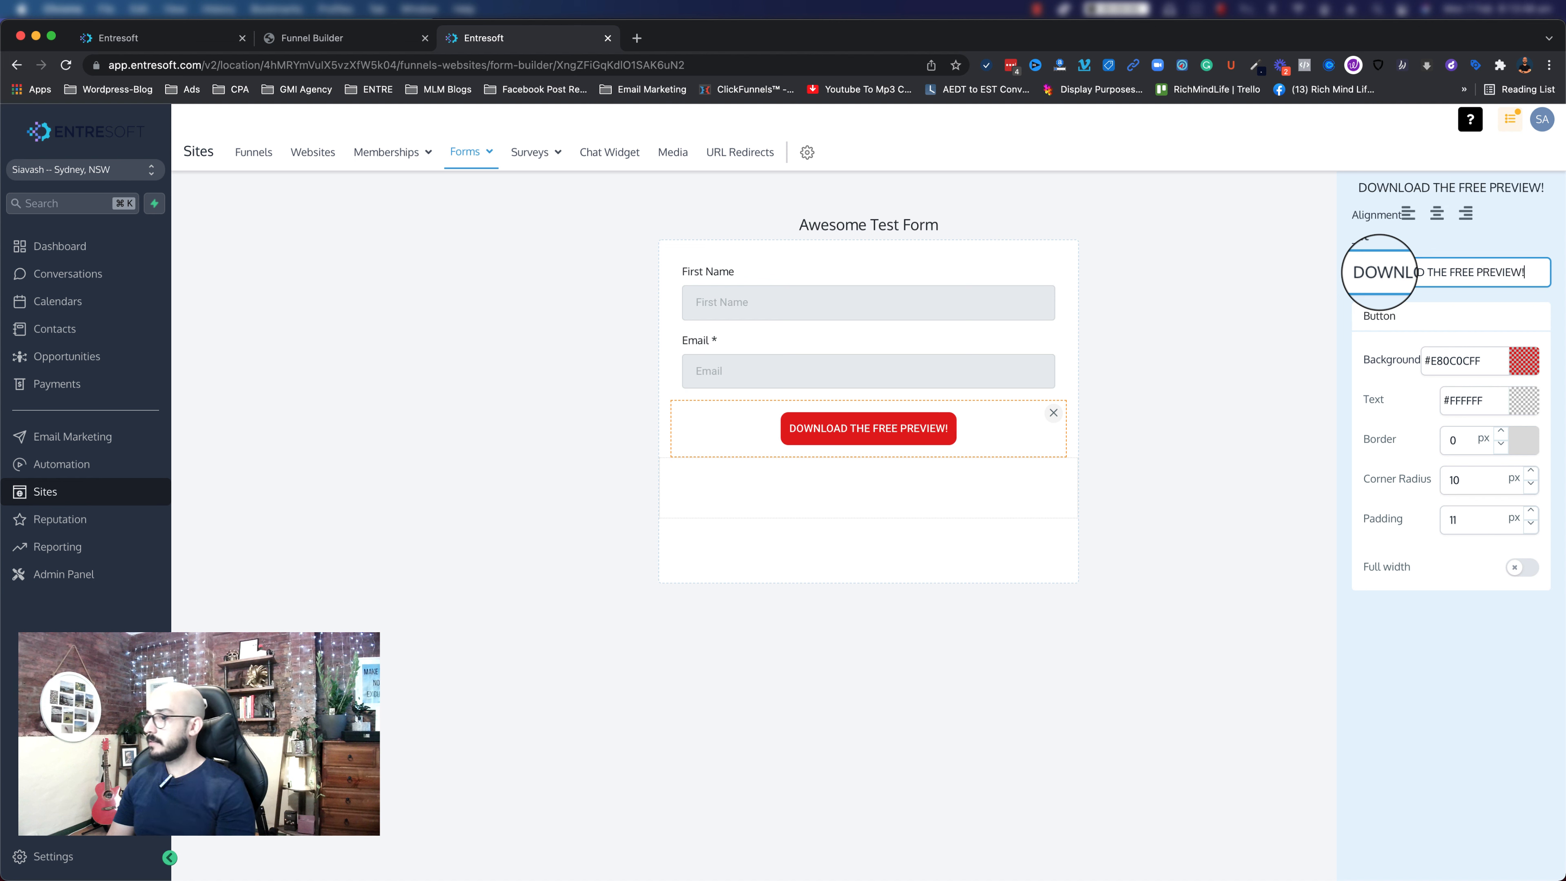
{"action": "left_click", "coordinate": [1146, 511]}
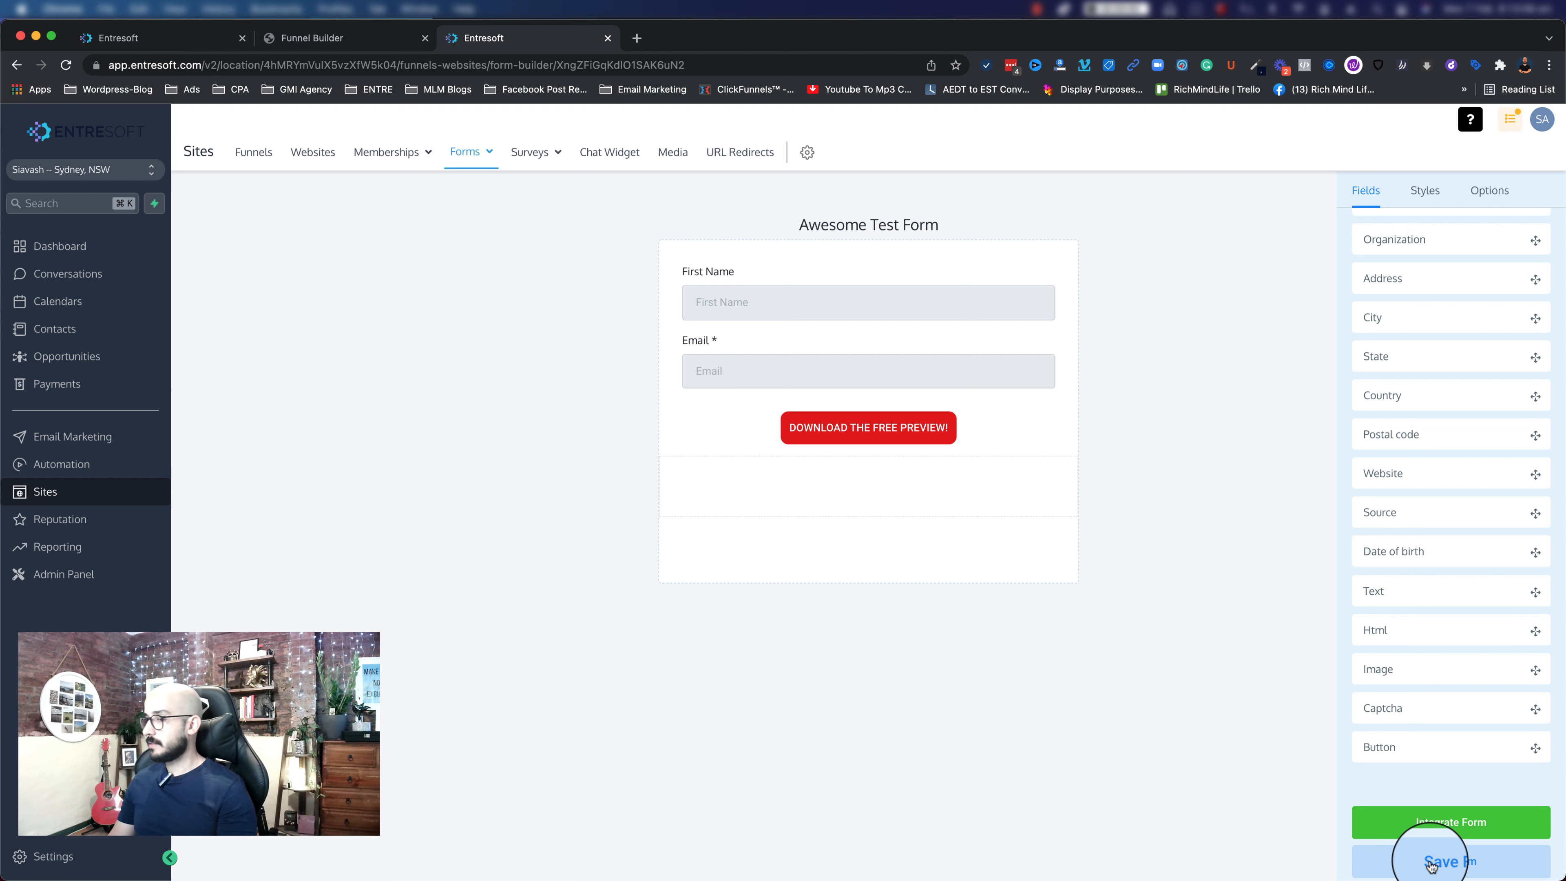
- Check the Email field's required setting, make the First Name field required too, and save the form
{"action": "left_click", "coordinate": [715, 340]}
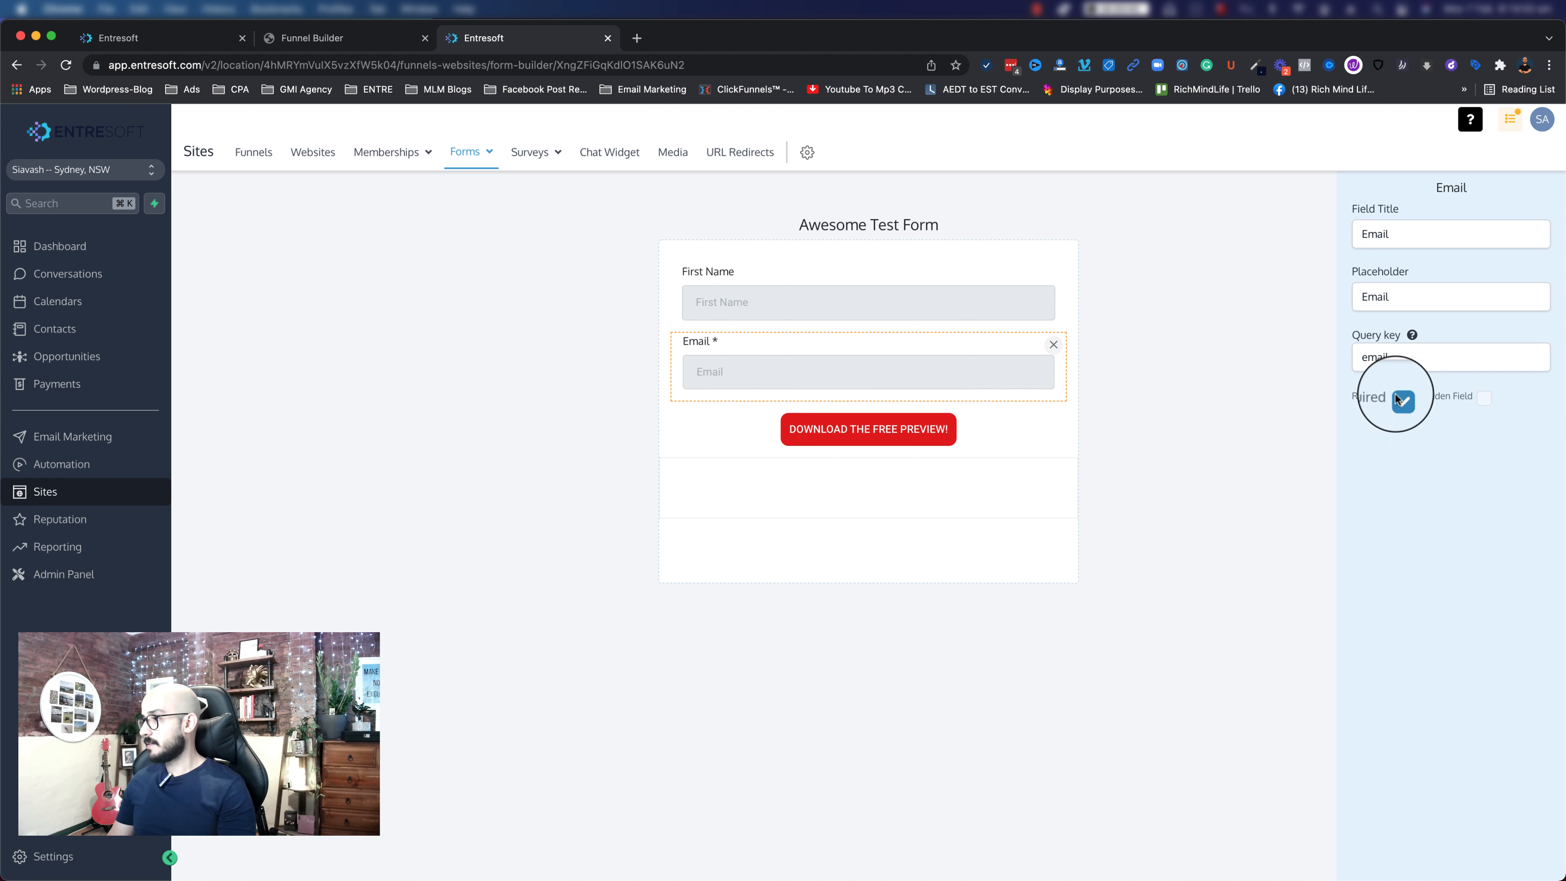
{"action": "left_click", "coordinate": [718, 290]}
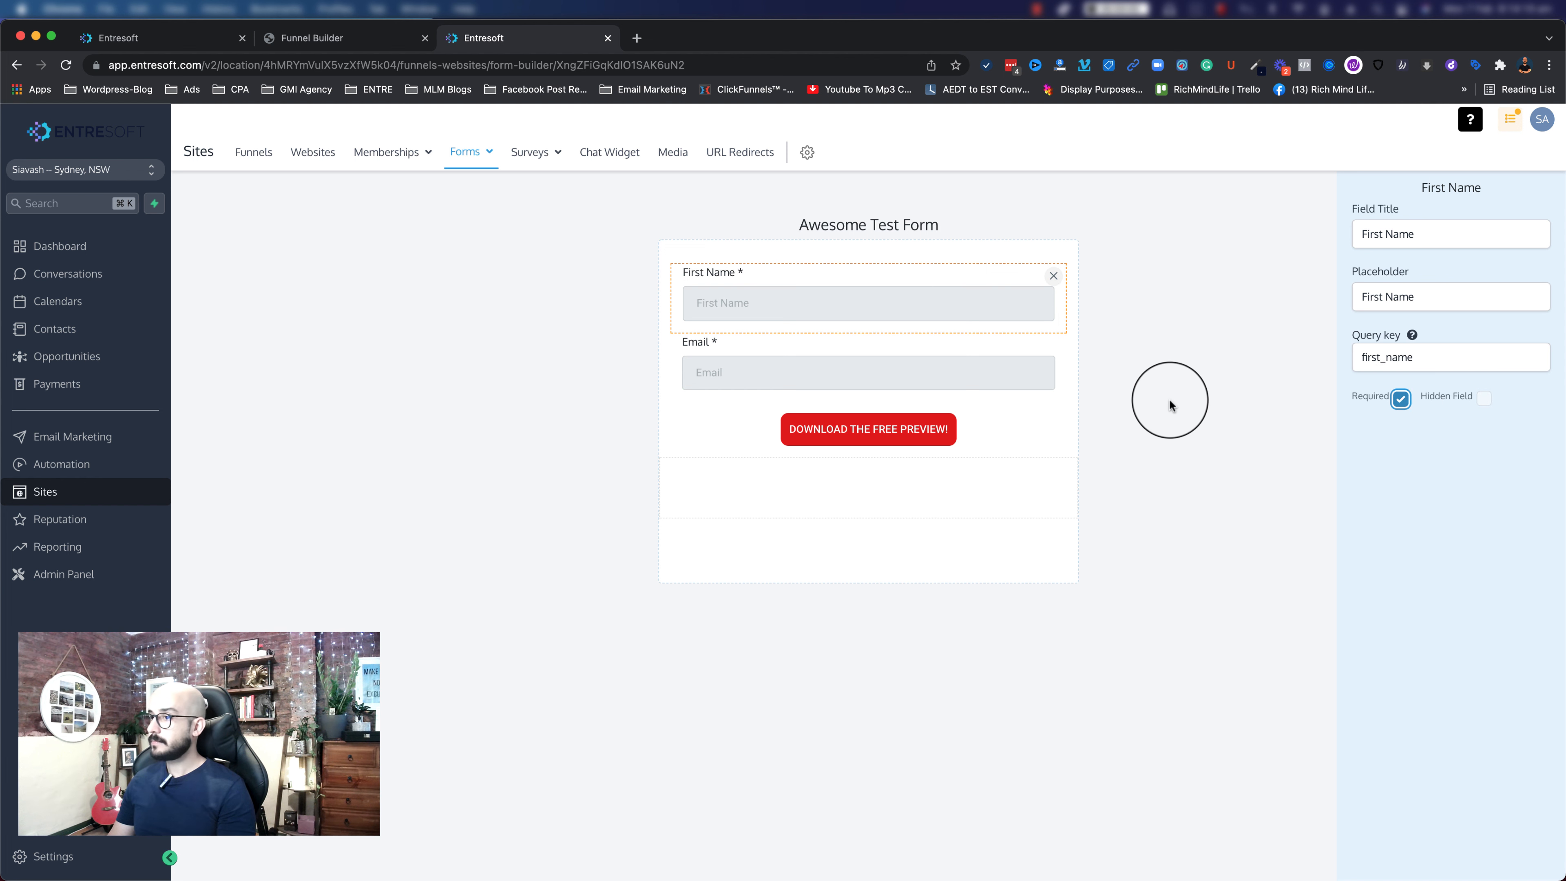
{"action": "left_click", "coordinate": [1167, 377]}
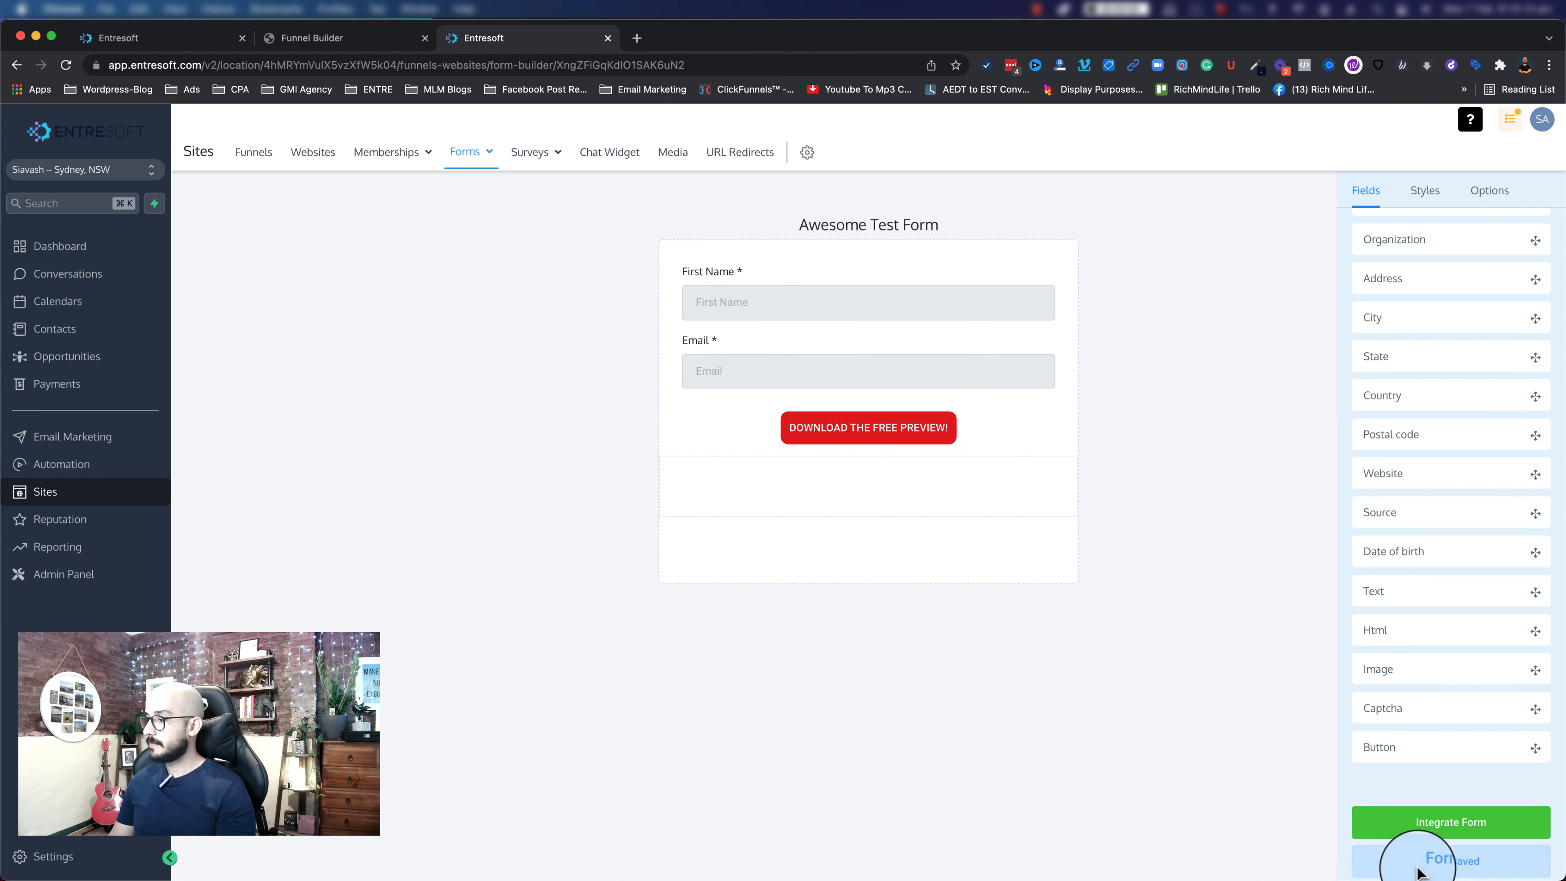
- Close the form builder and assign "Awesome Test Form" to the capture page's form element in the funnel builder
{"action": "left_click", "coordinate": [606, 39]}
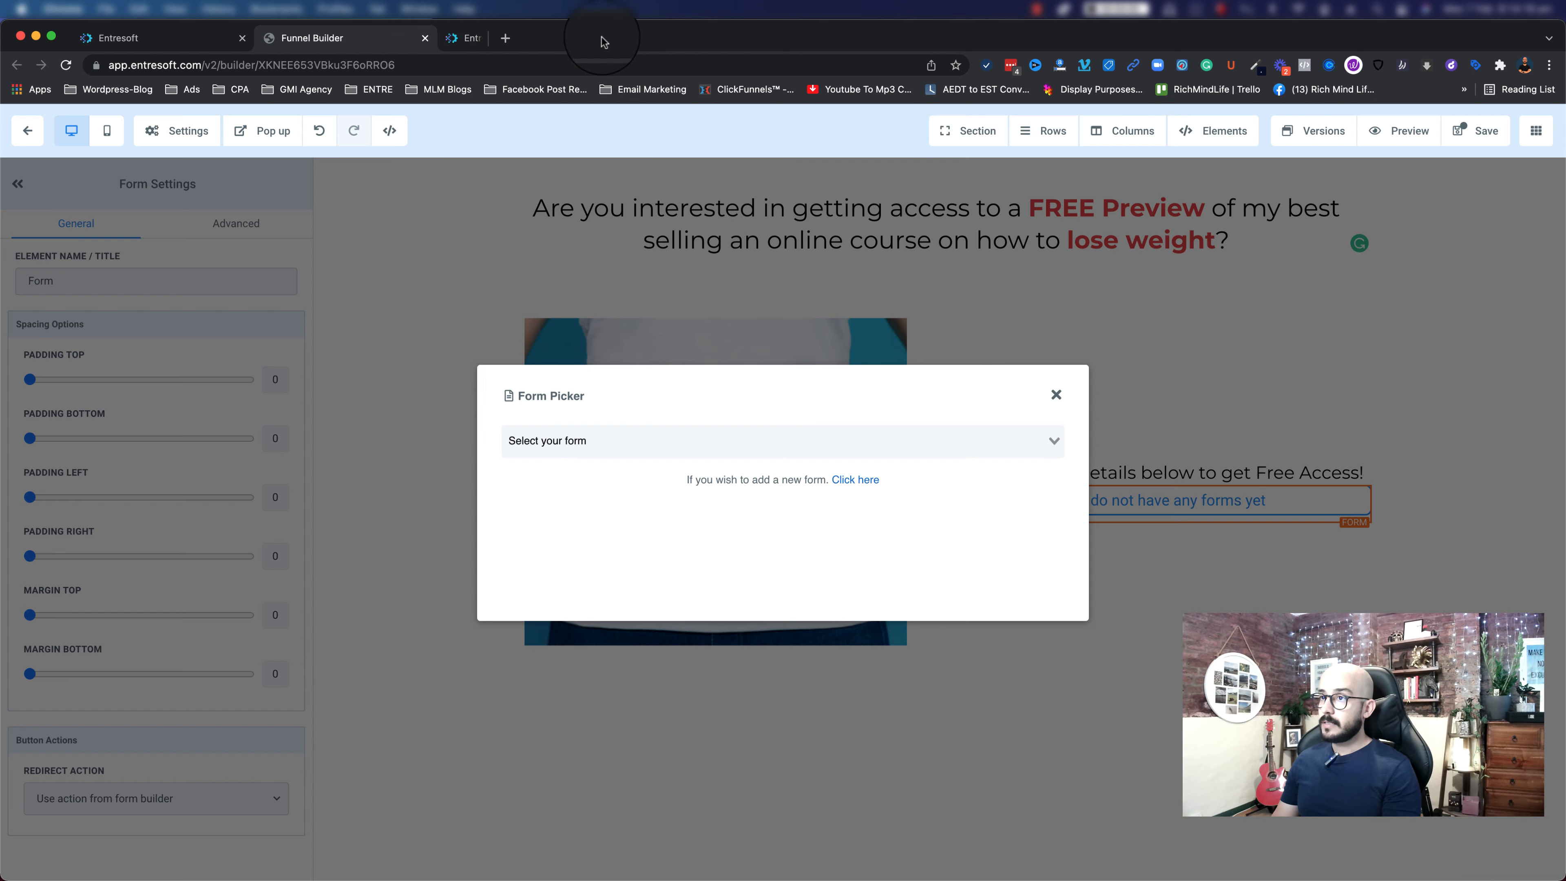
{"action": "left_click", "coordinate": [1054, 442]}
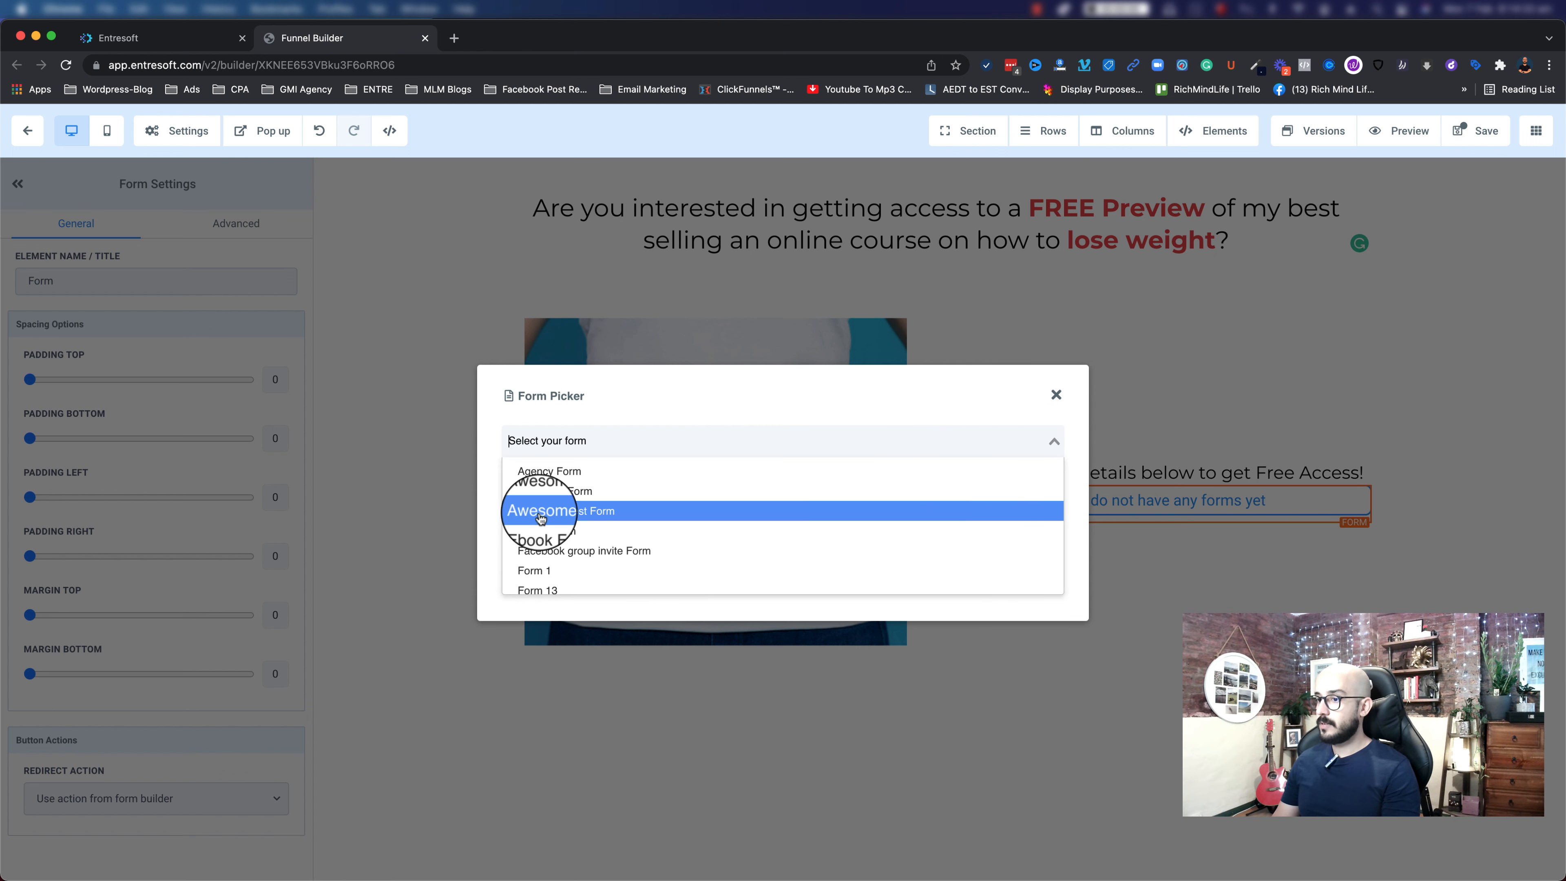
{"action": "left_click", "coordinate": [579, 511]}
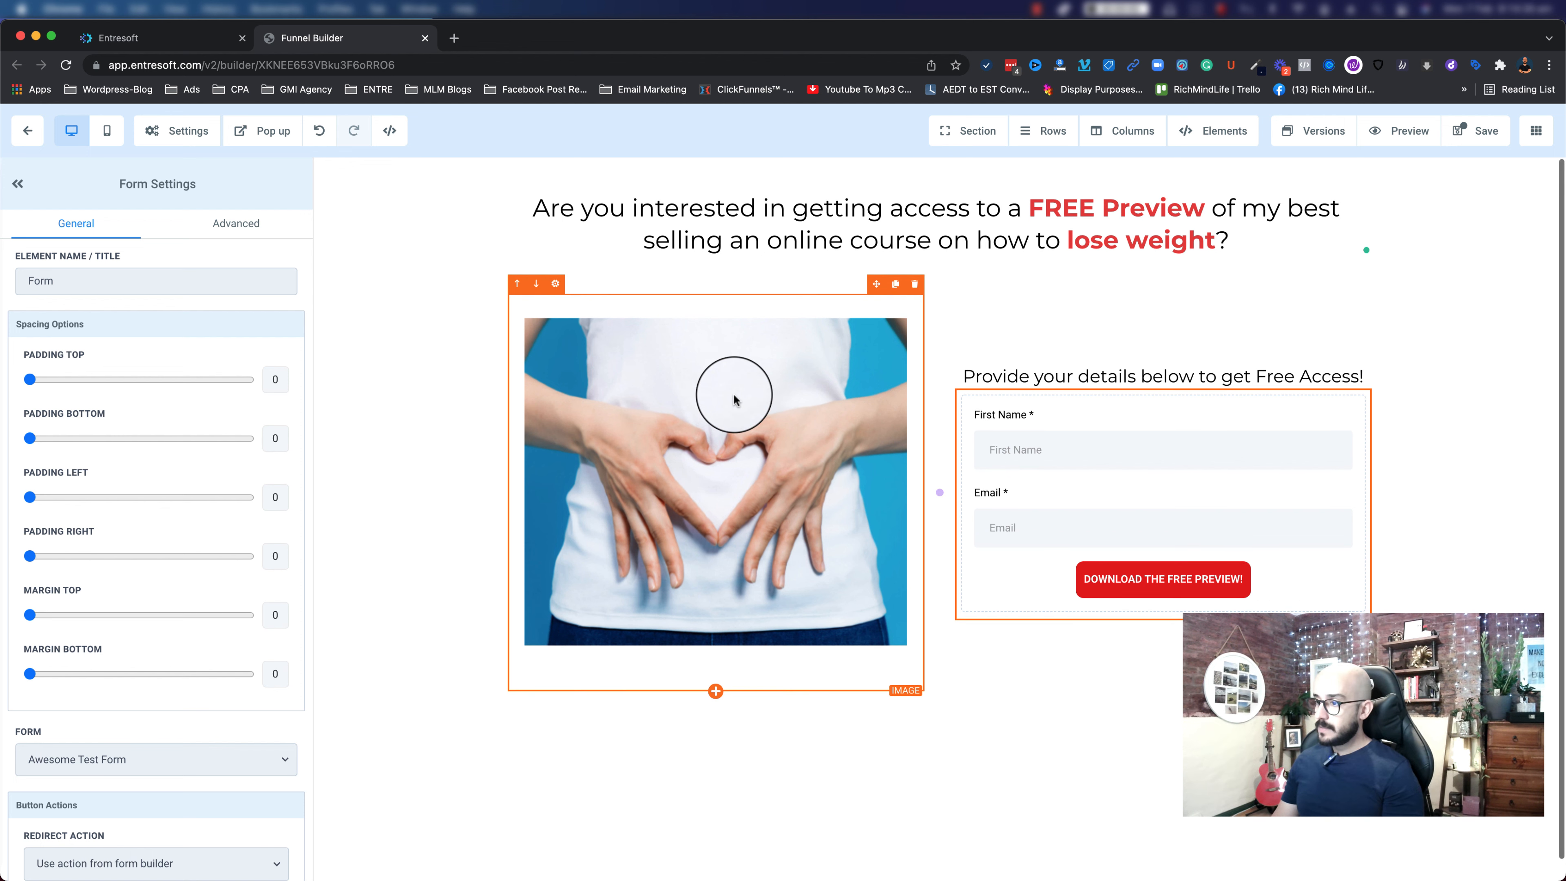
{"action": "scroll", "coordinate": [555, 656], "scroll_direction": "down", "scroll_amount": 1}
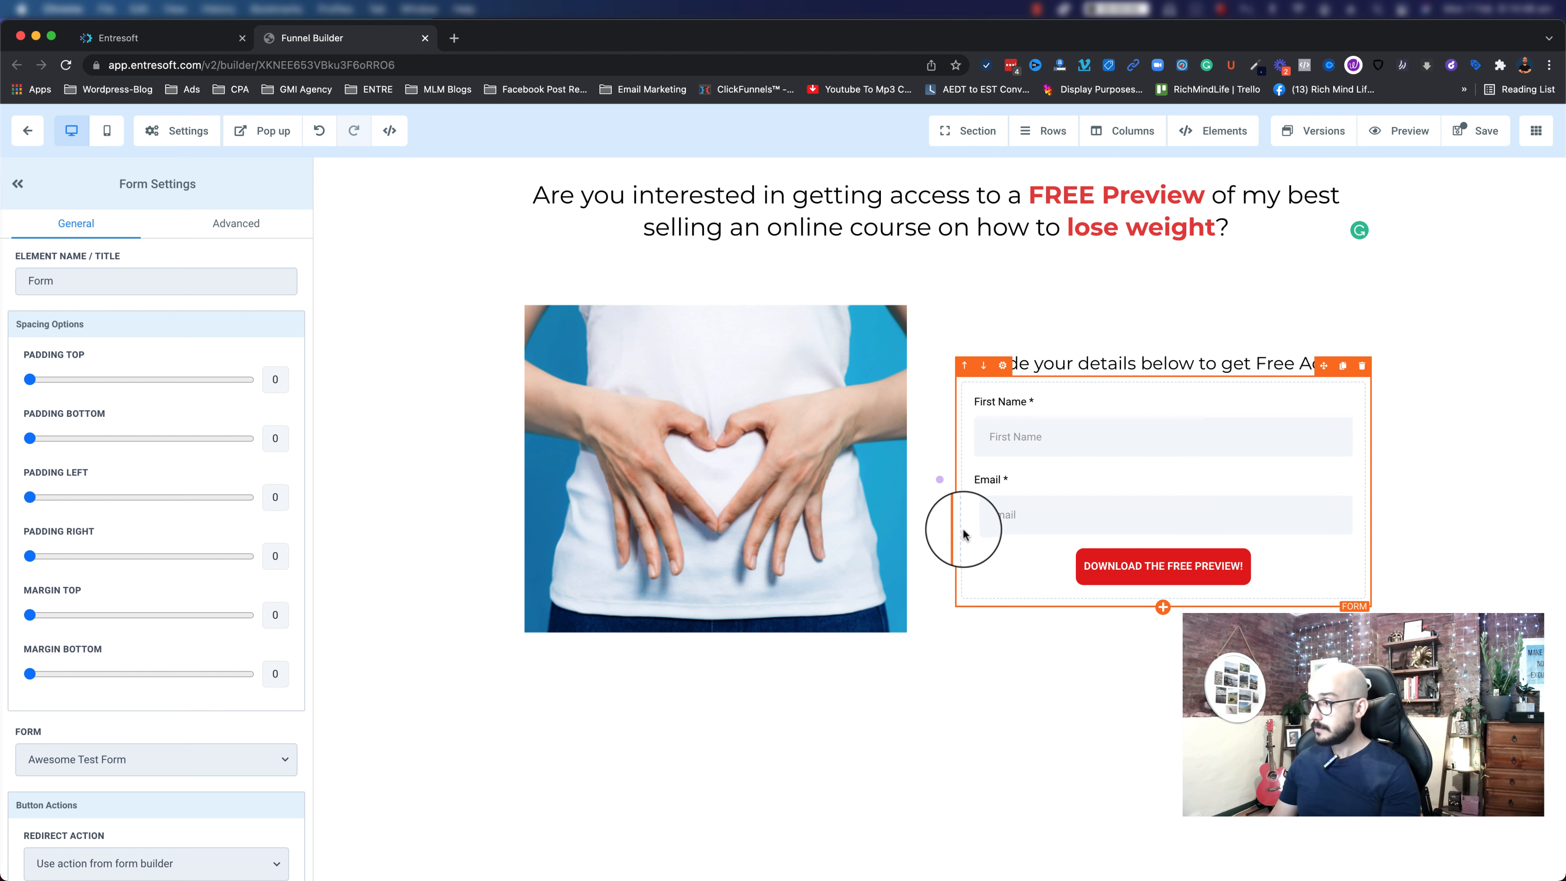
{"action": "left_click", "coordinate": [880, 339]}
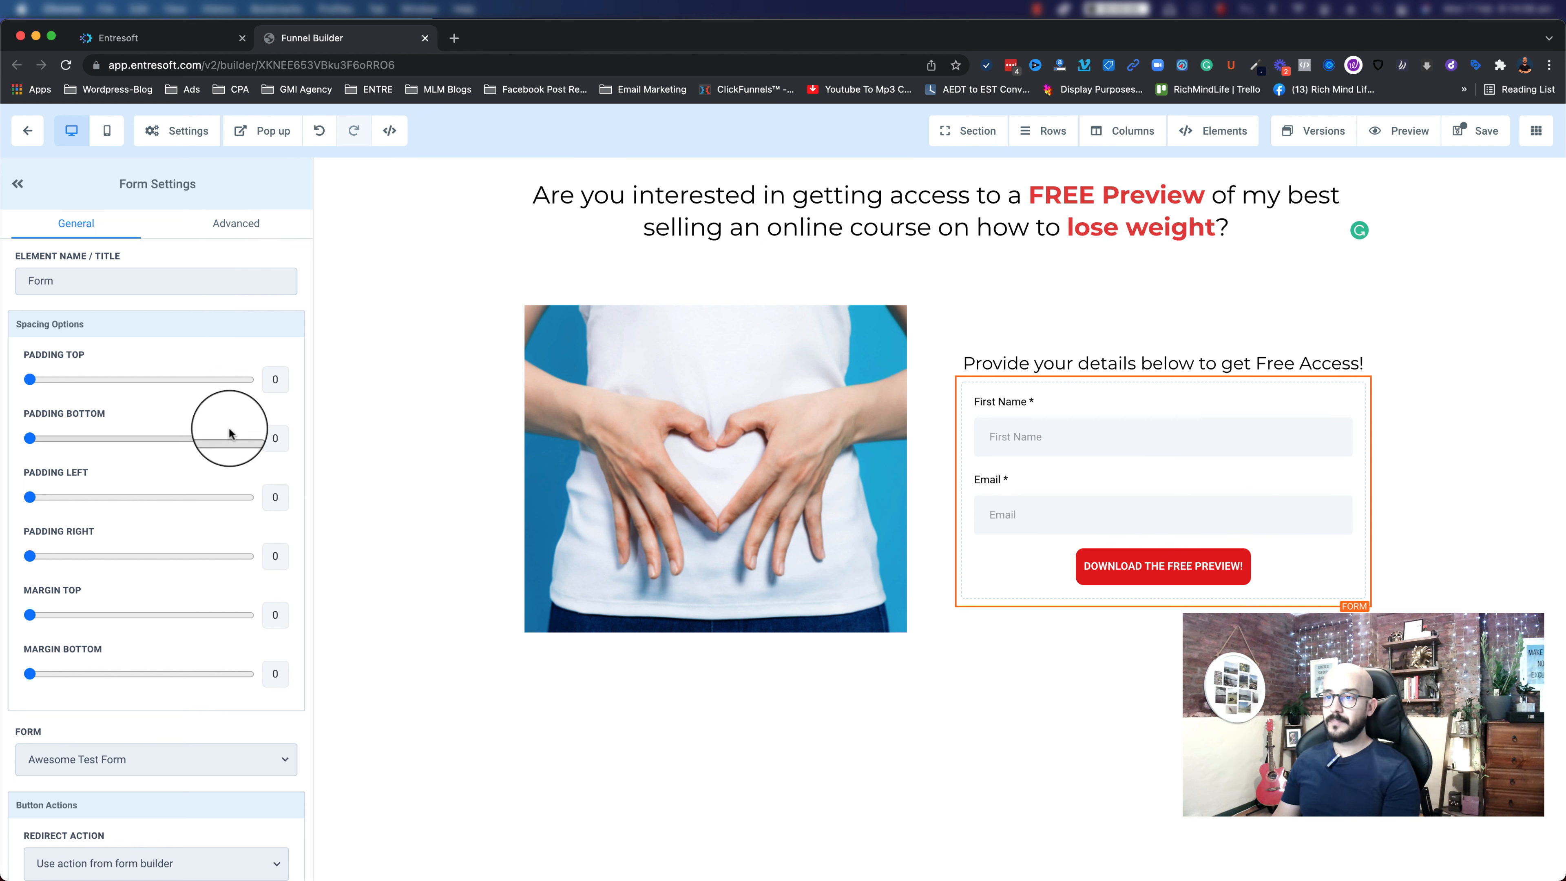
- Set the form's redirect action to Go to Next step and check which page follows the capture page in the funnel
{"action": "scroll", "coordinate": [229, 432], "scroll_direction": "down", "scroll_amount": 2}
{"action": "scroll", "coordinate": [120, 351], "scroll_direction": "up", "scroll_amount": 2}
{"action": "scroll", "coordinate": [120, 335], "scroll_direction": "down", "scroll_amount": 2}
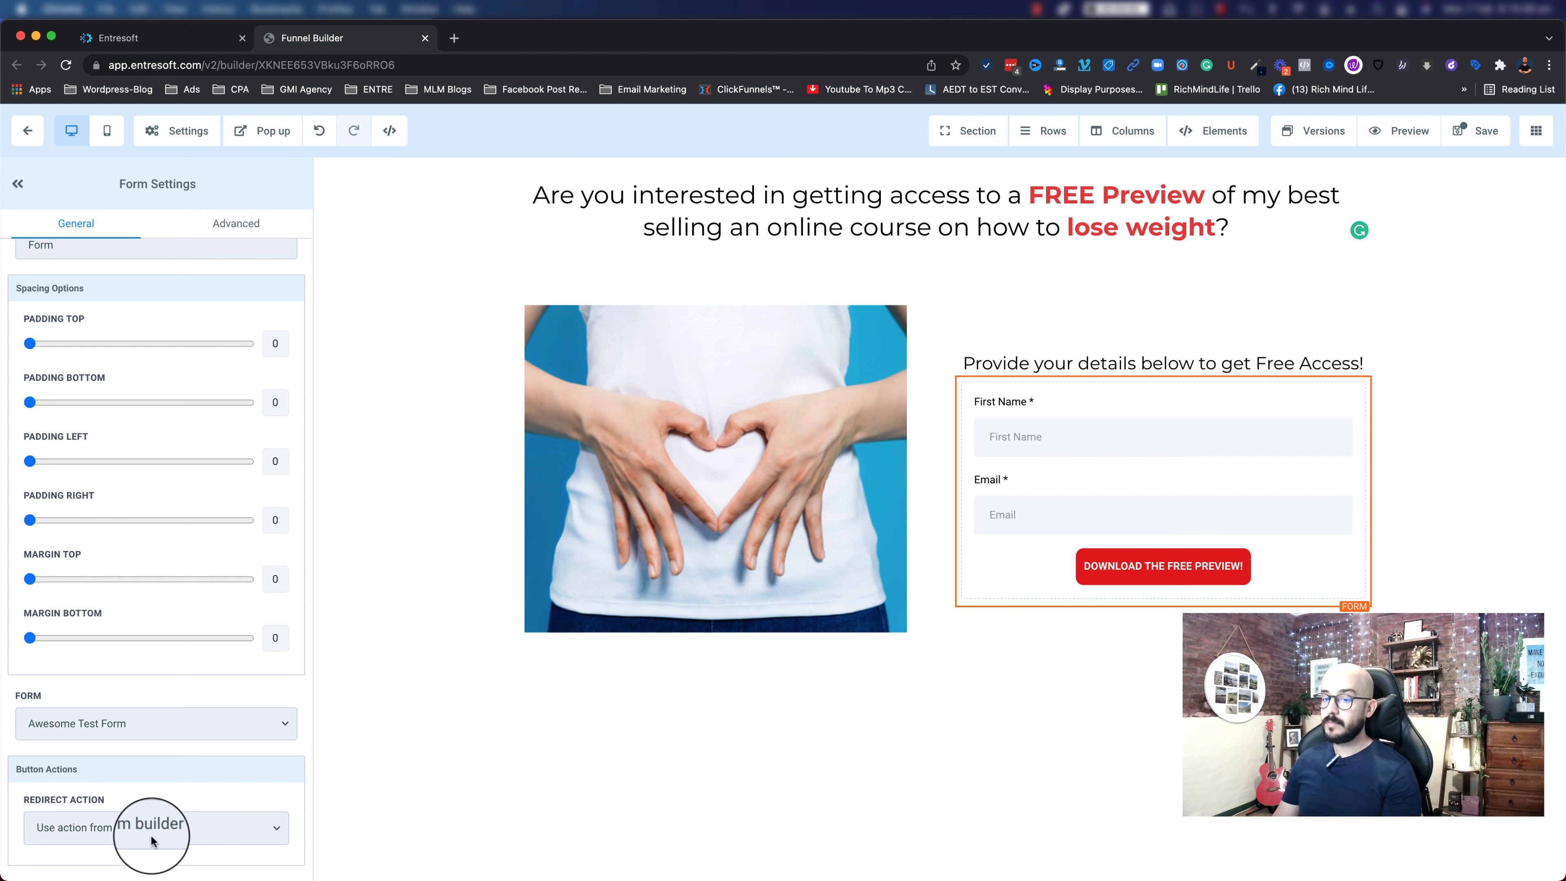
{"action": "left_click", "coordinate": [225, 840]}
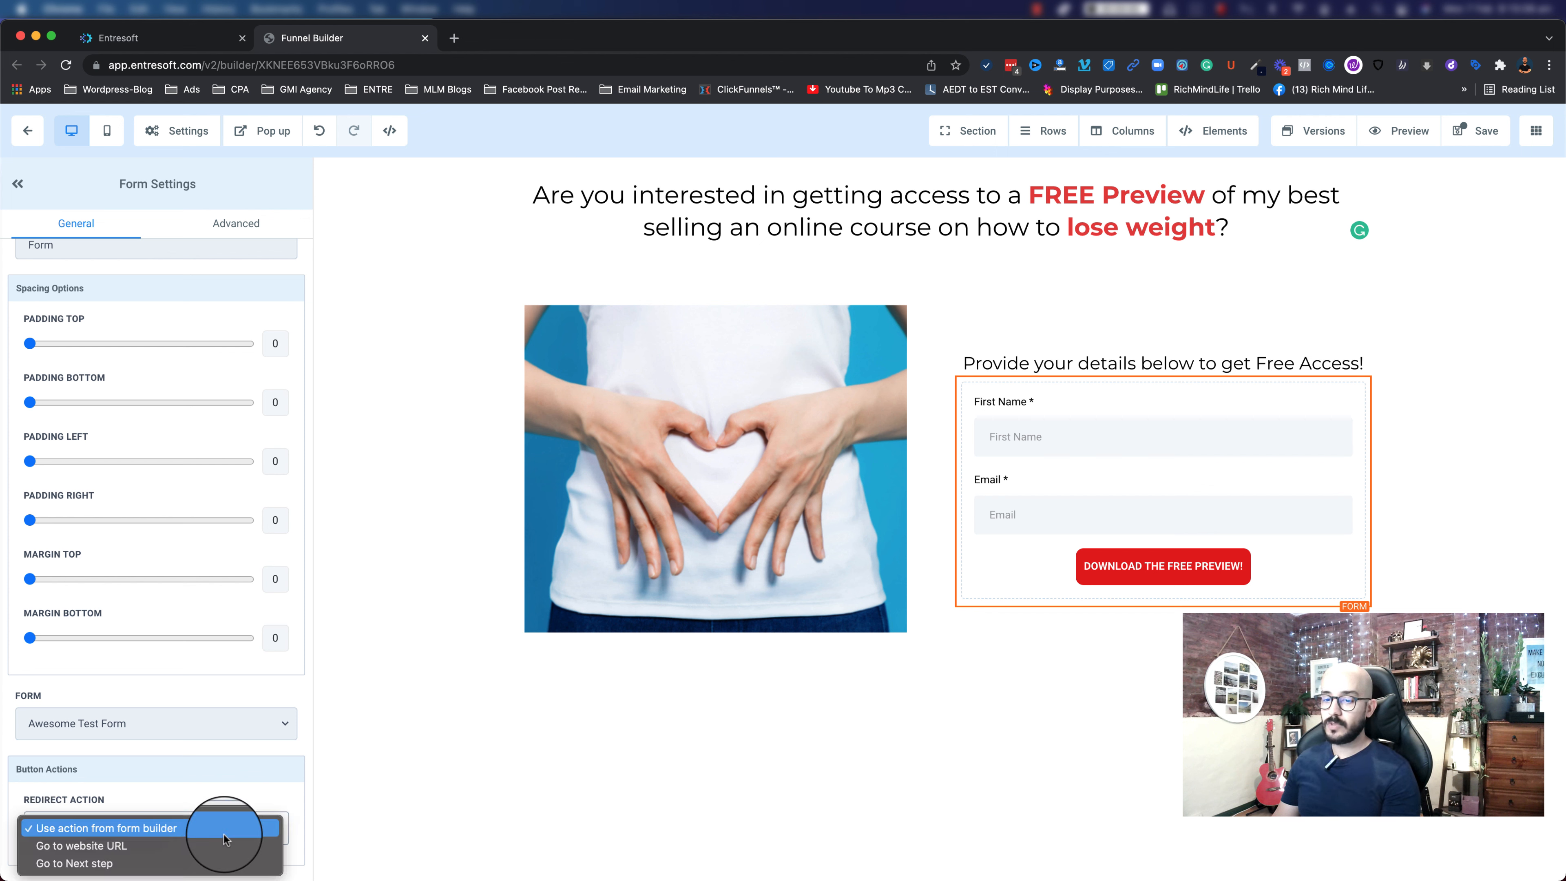
{"action": "left_click", "coordinate": [149, 863]}
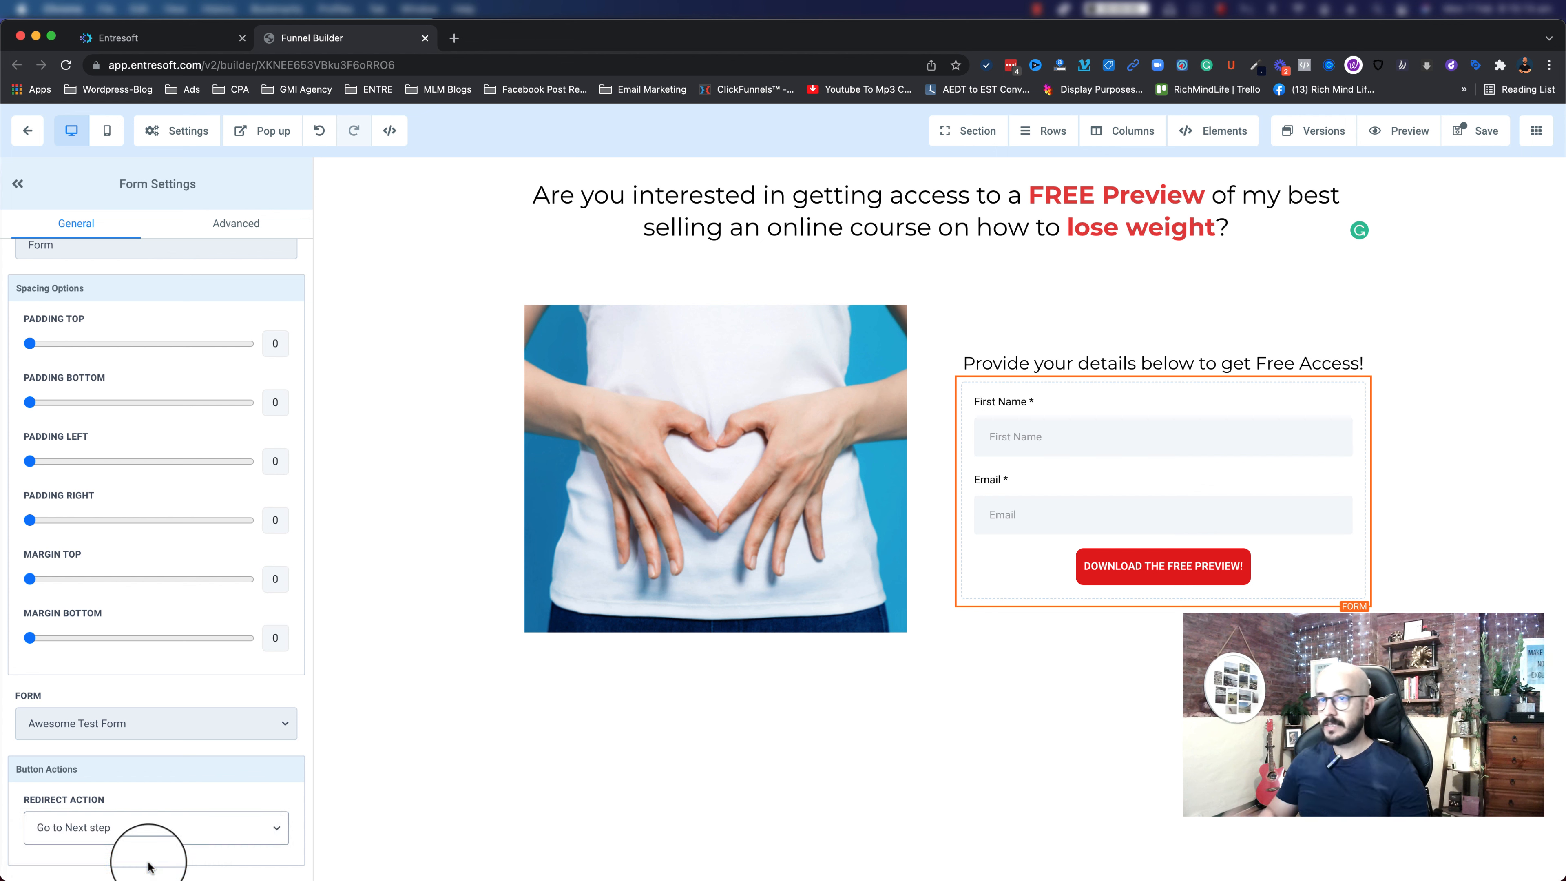
{"action": "left_click", "coordinate": [112, 33]}
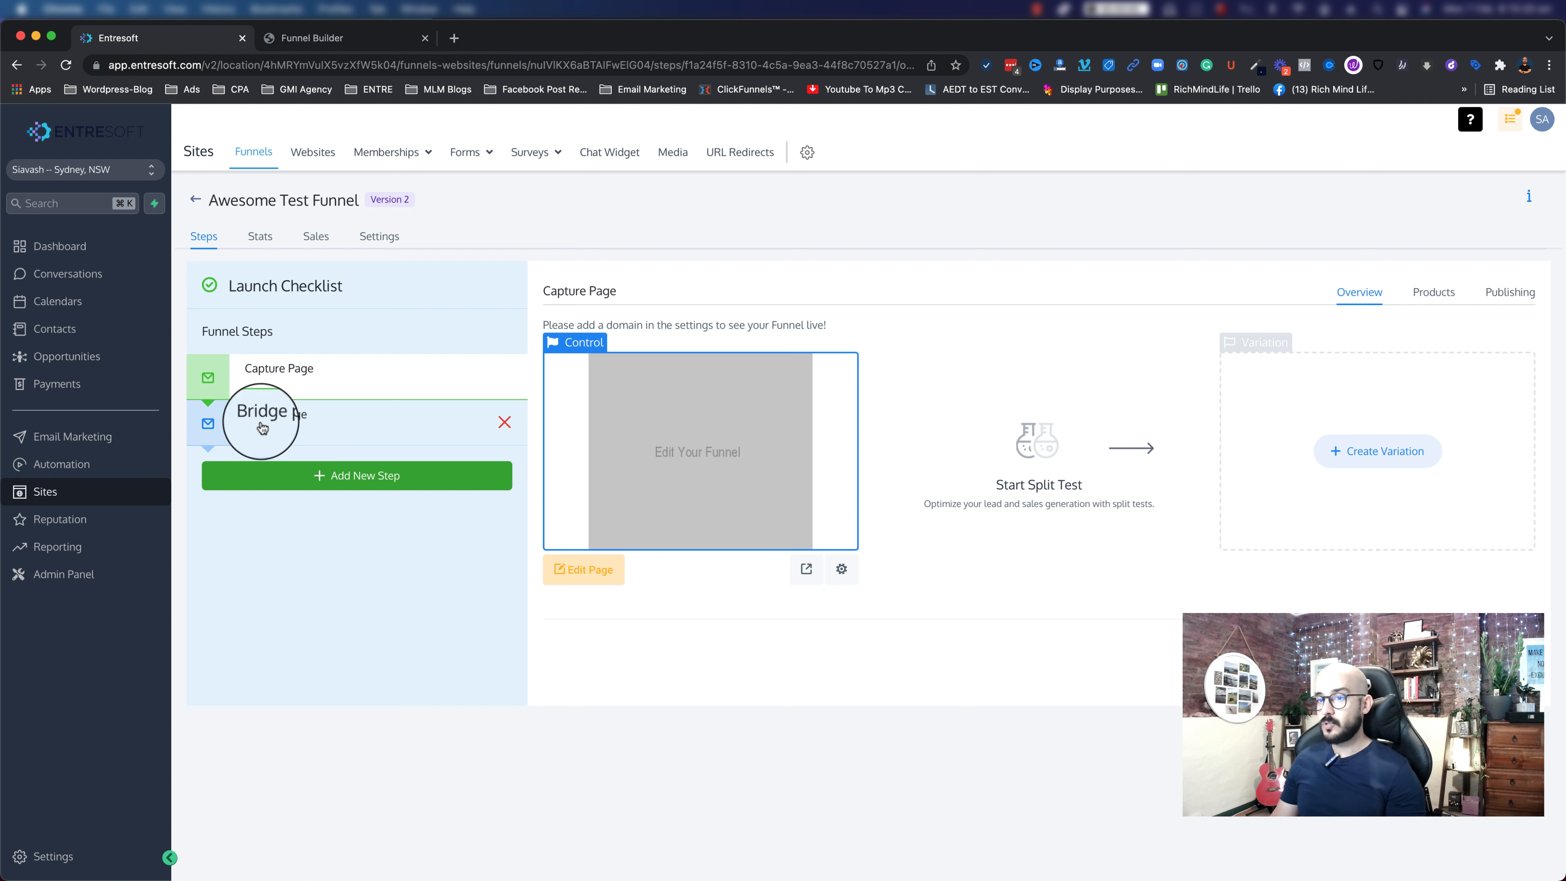
{"action": "left_click", "coordinate": [306, 39]}
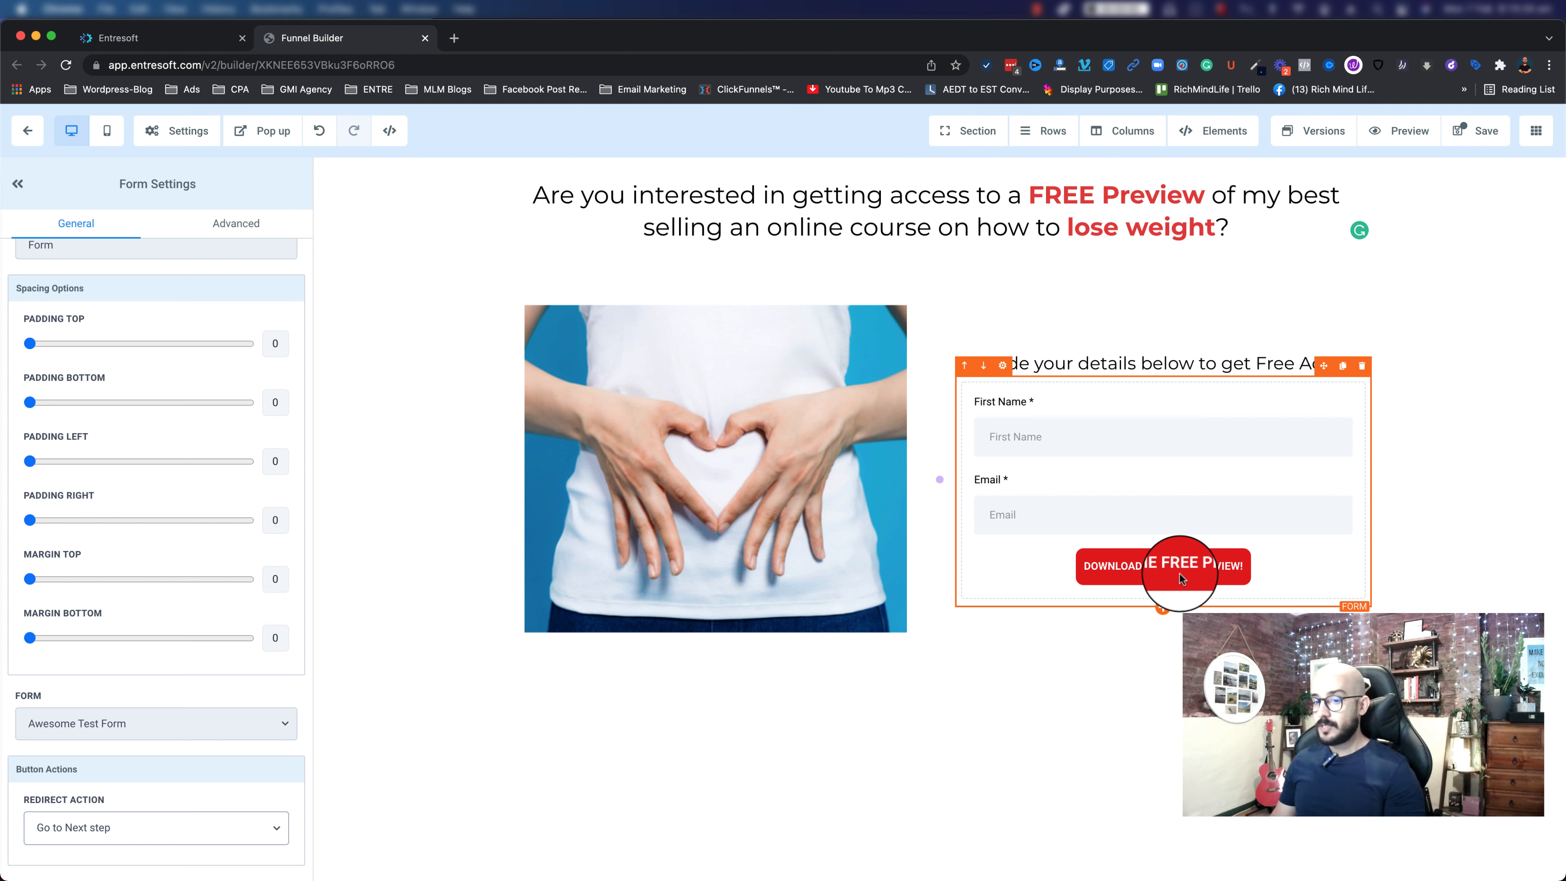
- Save the capture page, dismiss the SEO meta data without changes, and preview the page
{"action": "left_click", "coordinate": [1477, 131]}
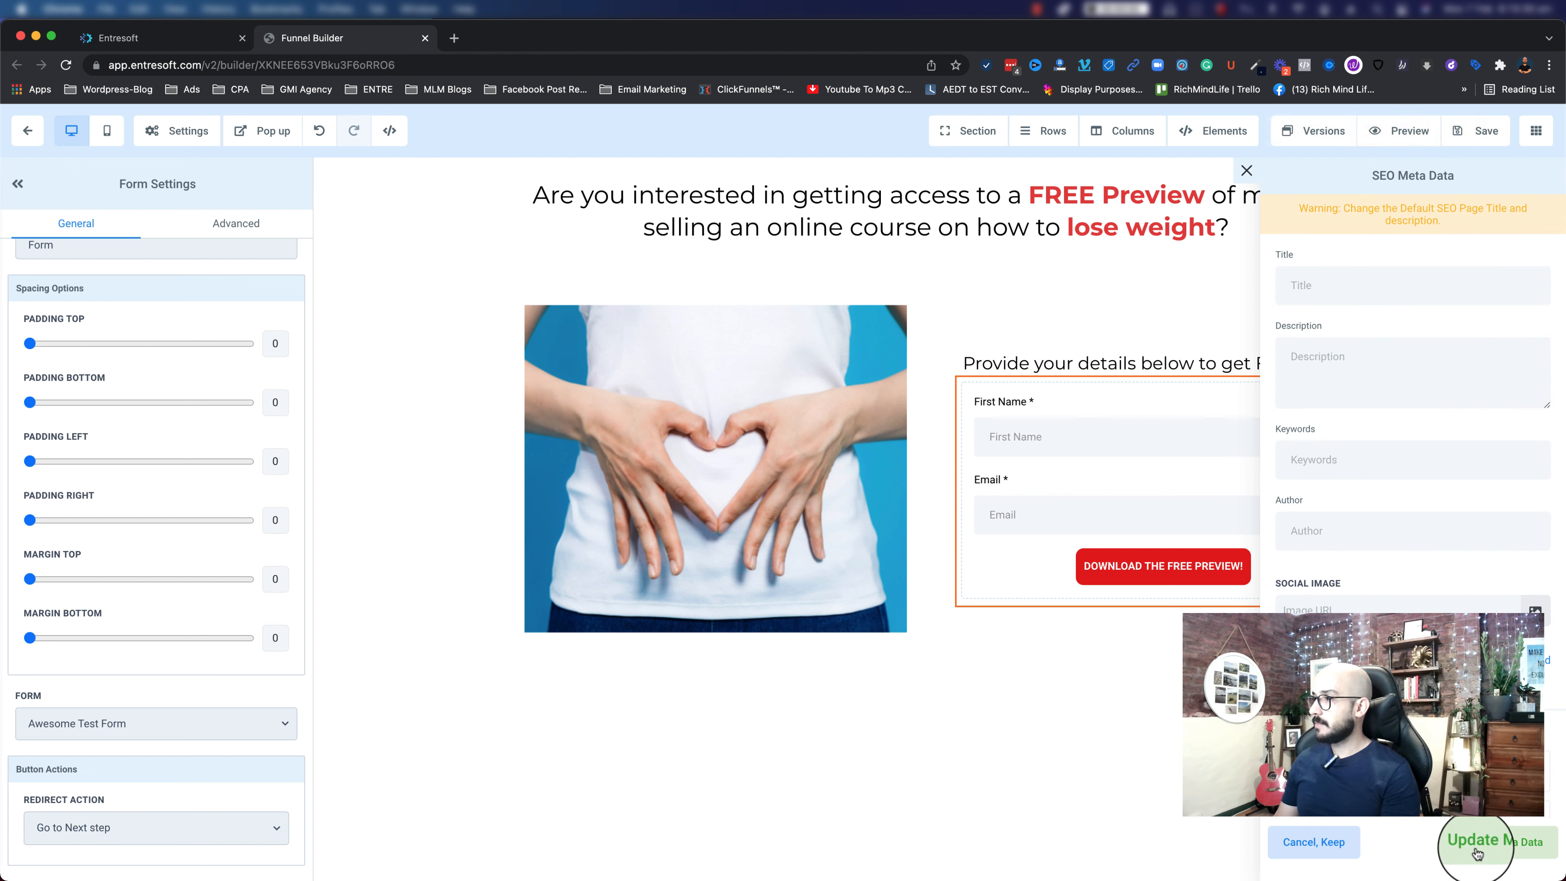
{"action": "left_click", "coordinate": [1246, 170]}
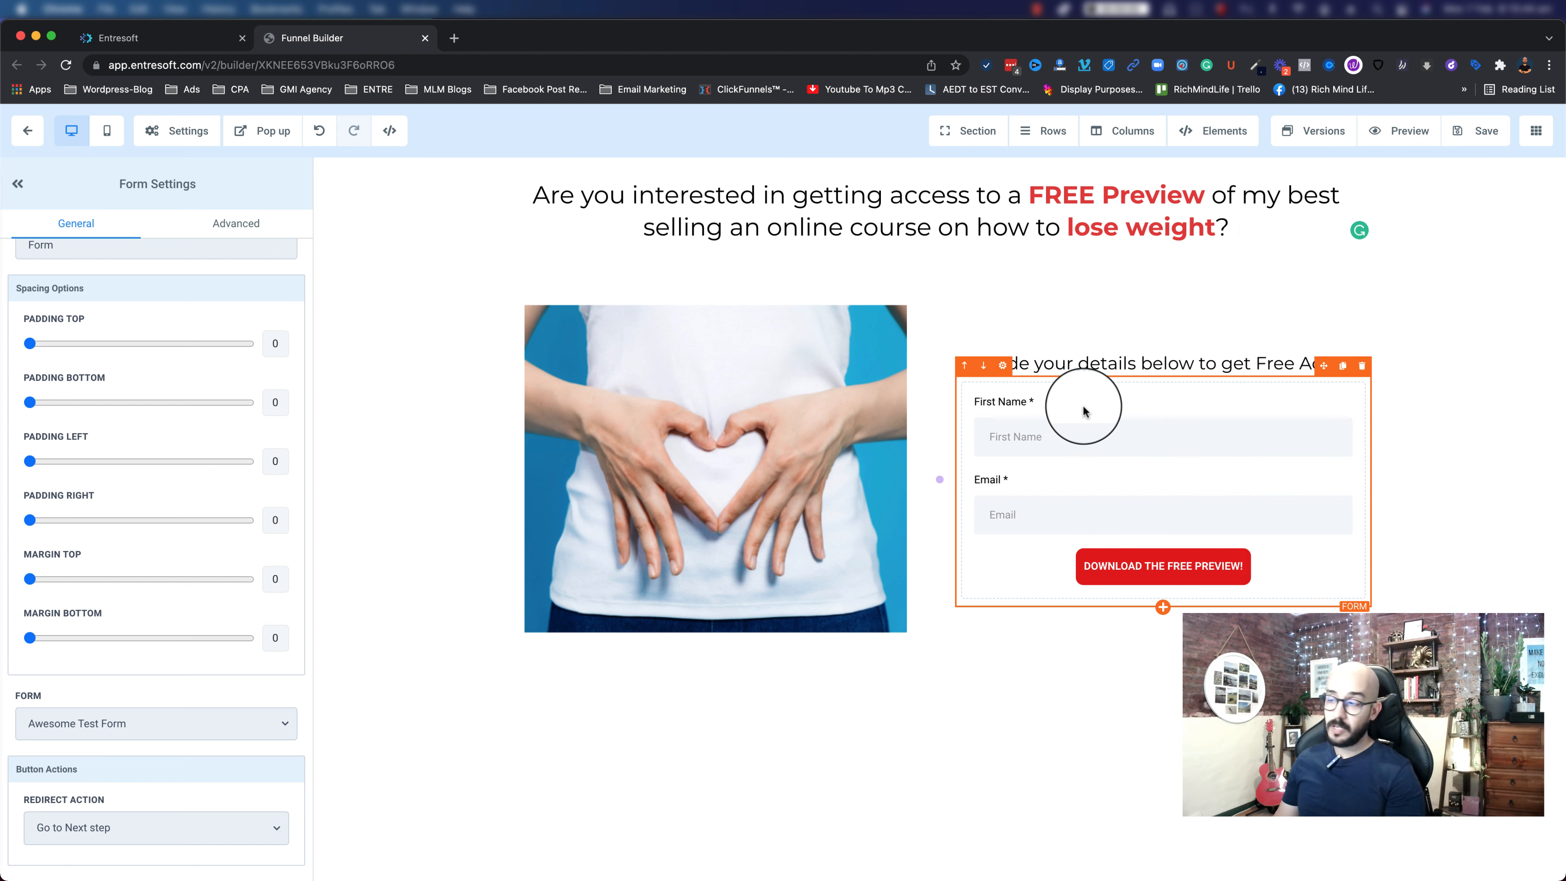
{"action": "left_click", "coordinate": [1397, 143]}
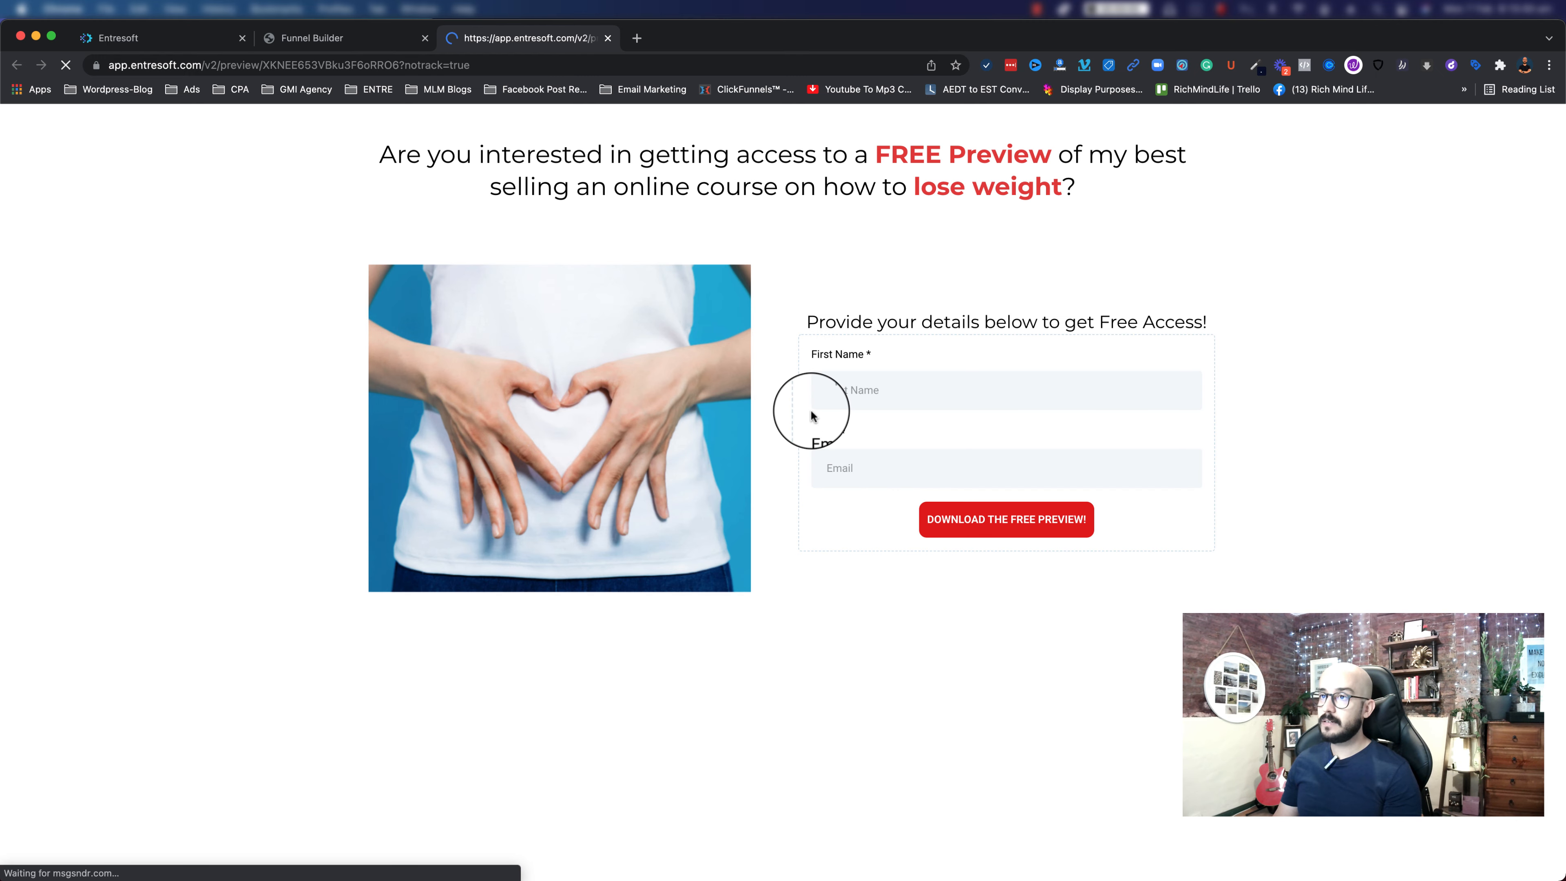
{"action": "left_click", "coordinate": [607, 38]}
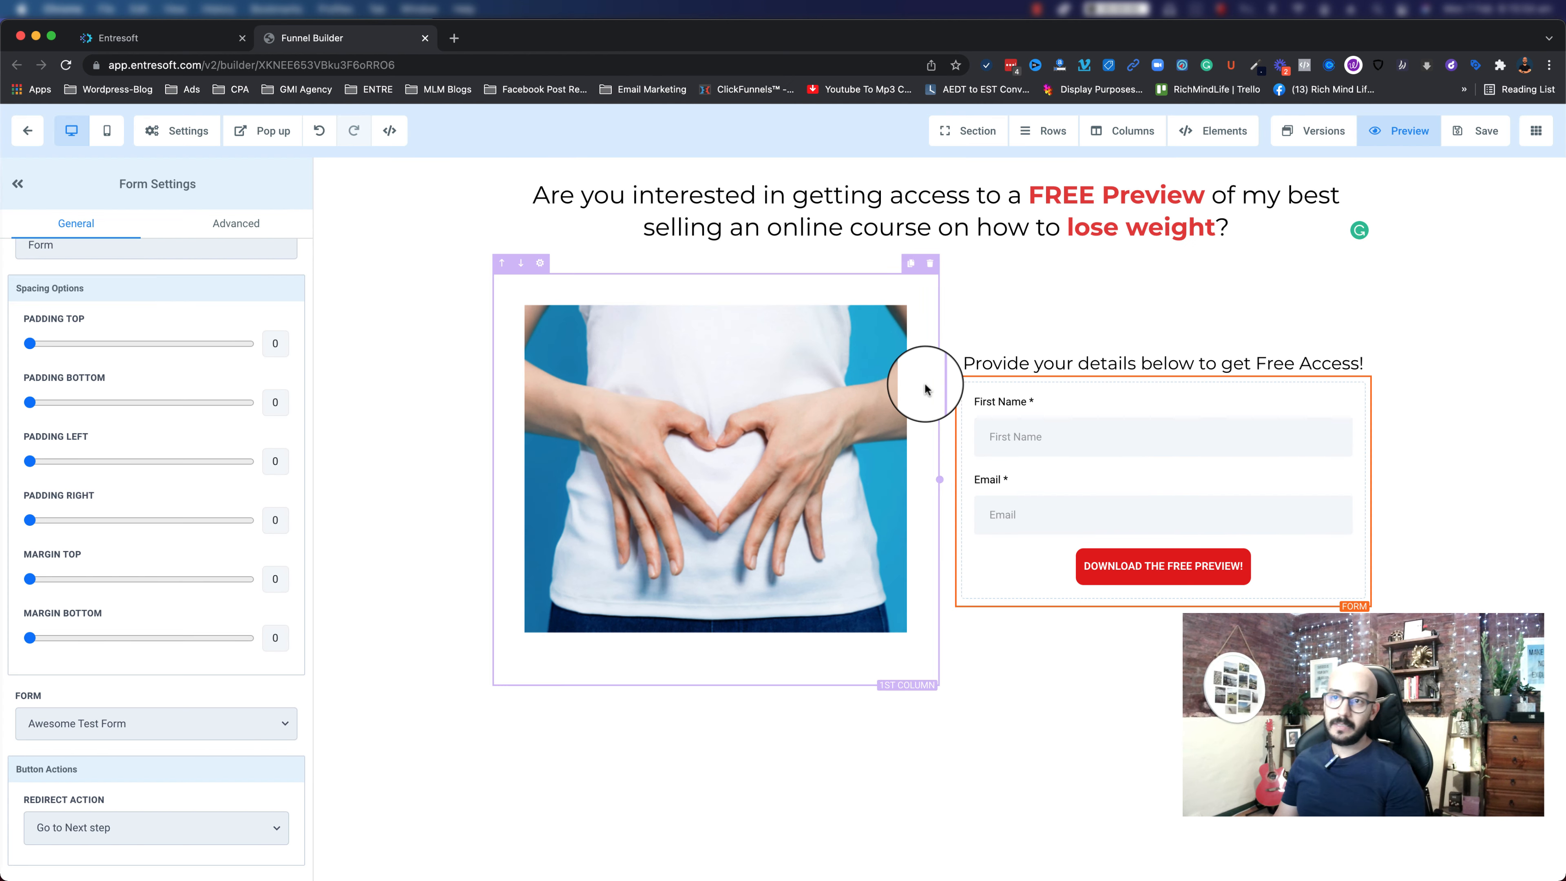
- Switch to the blank bridge page, add a full-width section with a one-column row, and open the element choices for that column
{"action": "left_click", "coordinate": [1537, 132]}
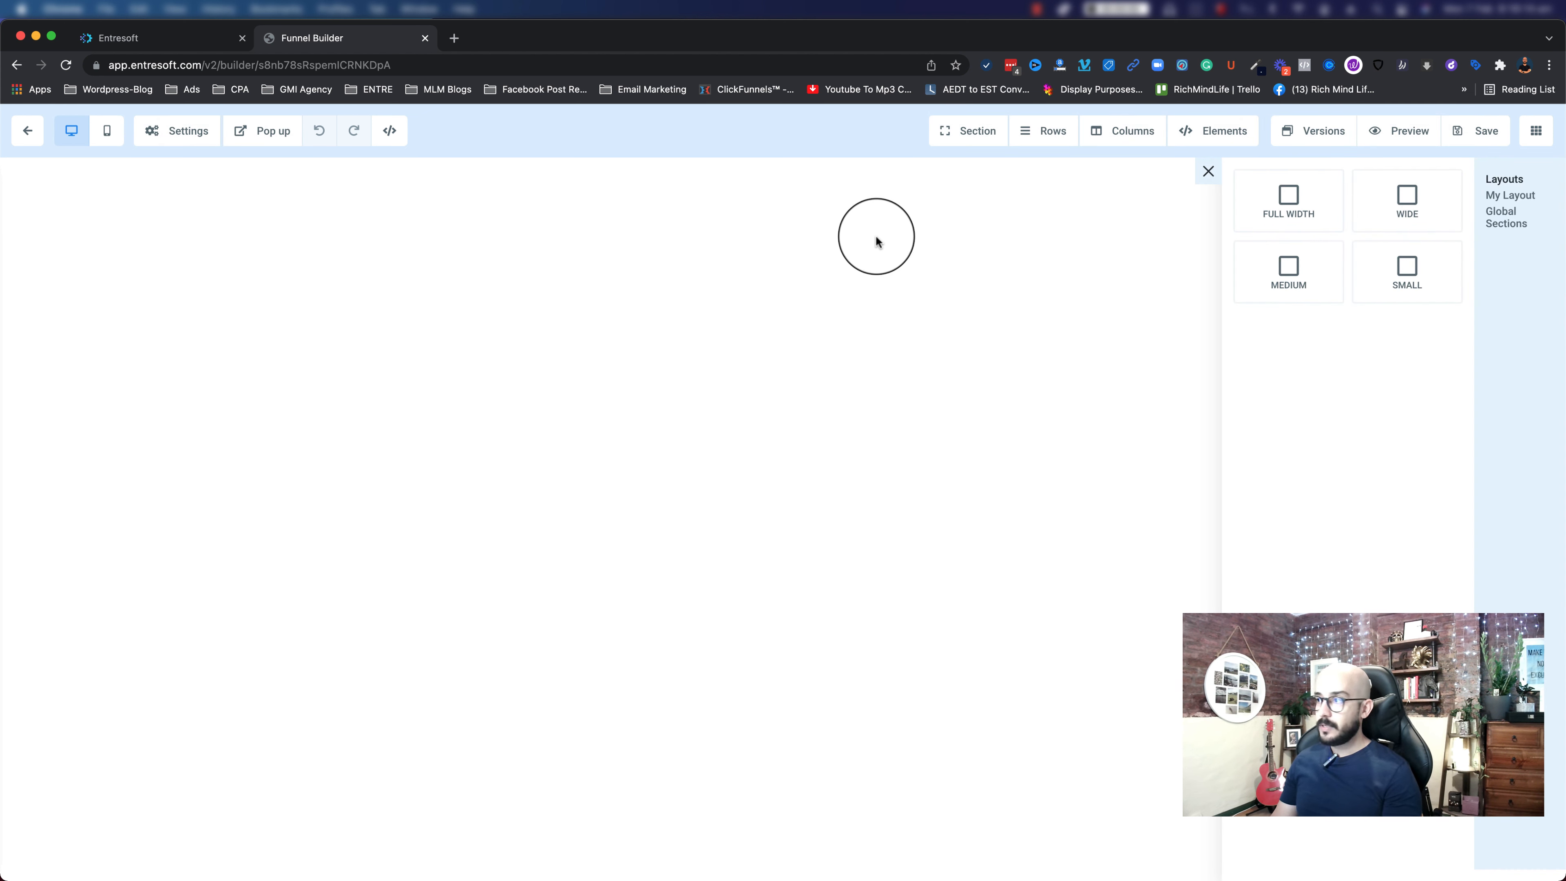
{"action": "left_click", "coordinate": [1274, 214]}
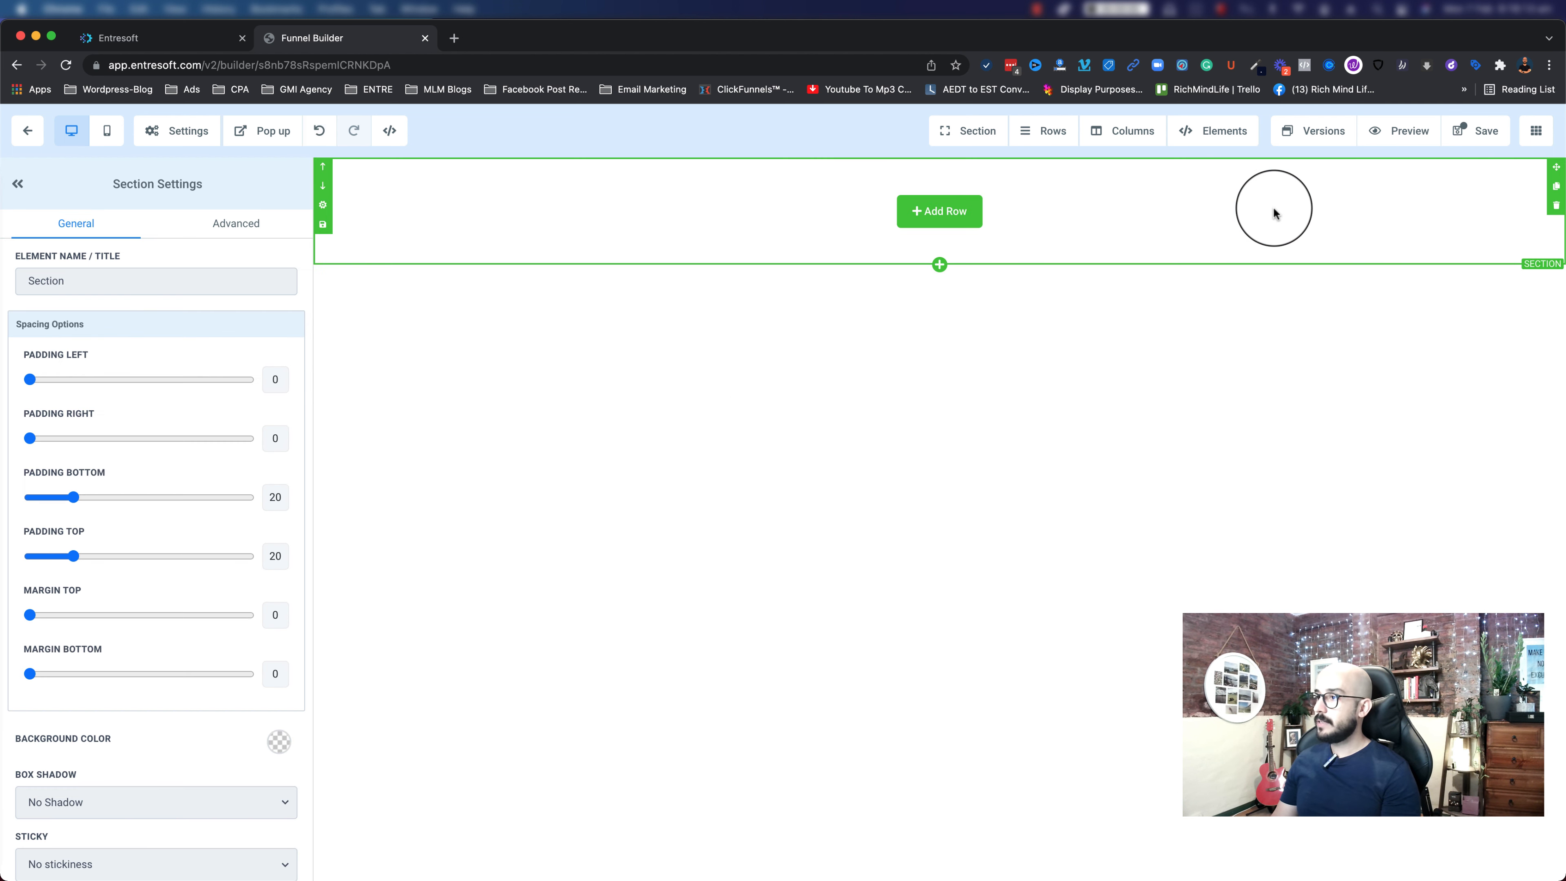
{"action": "left_click", "coordinate": [928, 225]}
{"action": "left_click", "coordinate": [1369, 253]}
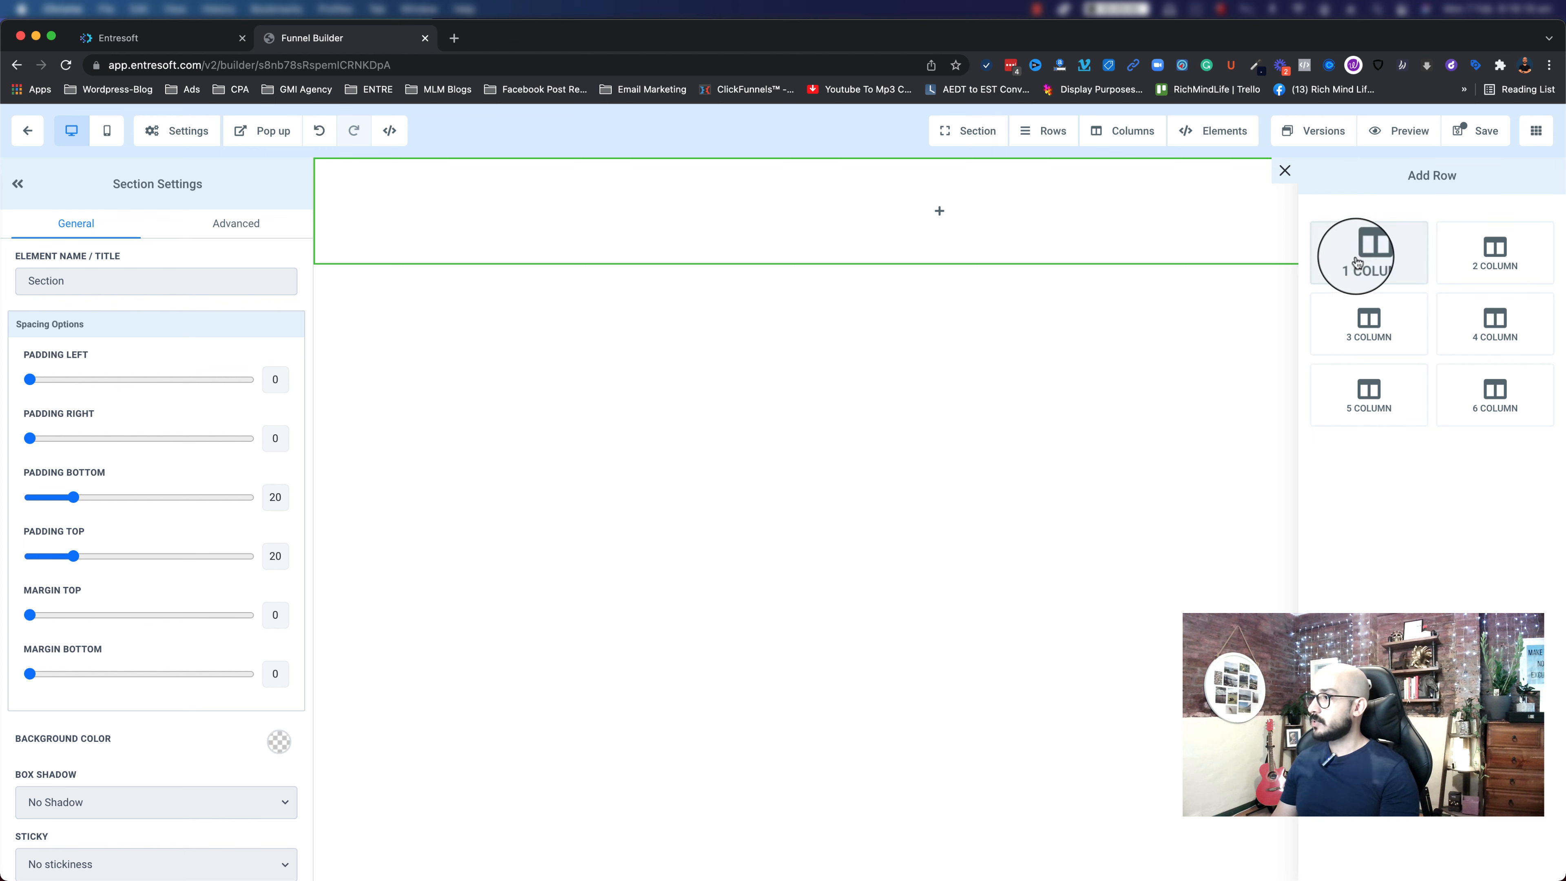
{"action": "left_click", "coordinate": [938, 230]}
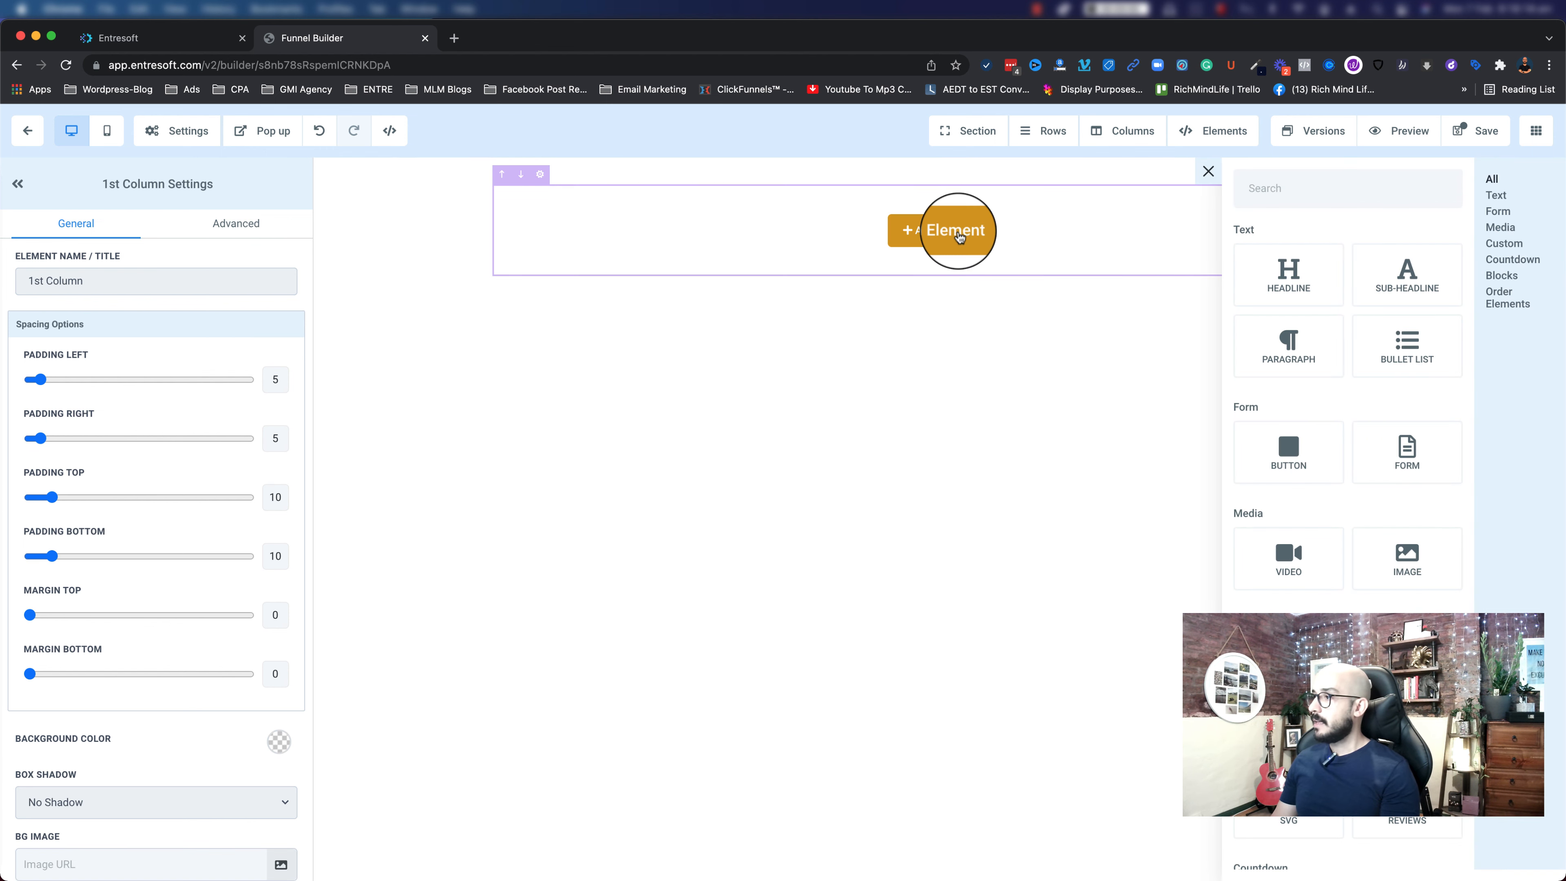
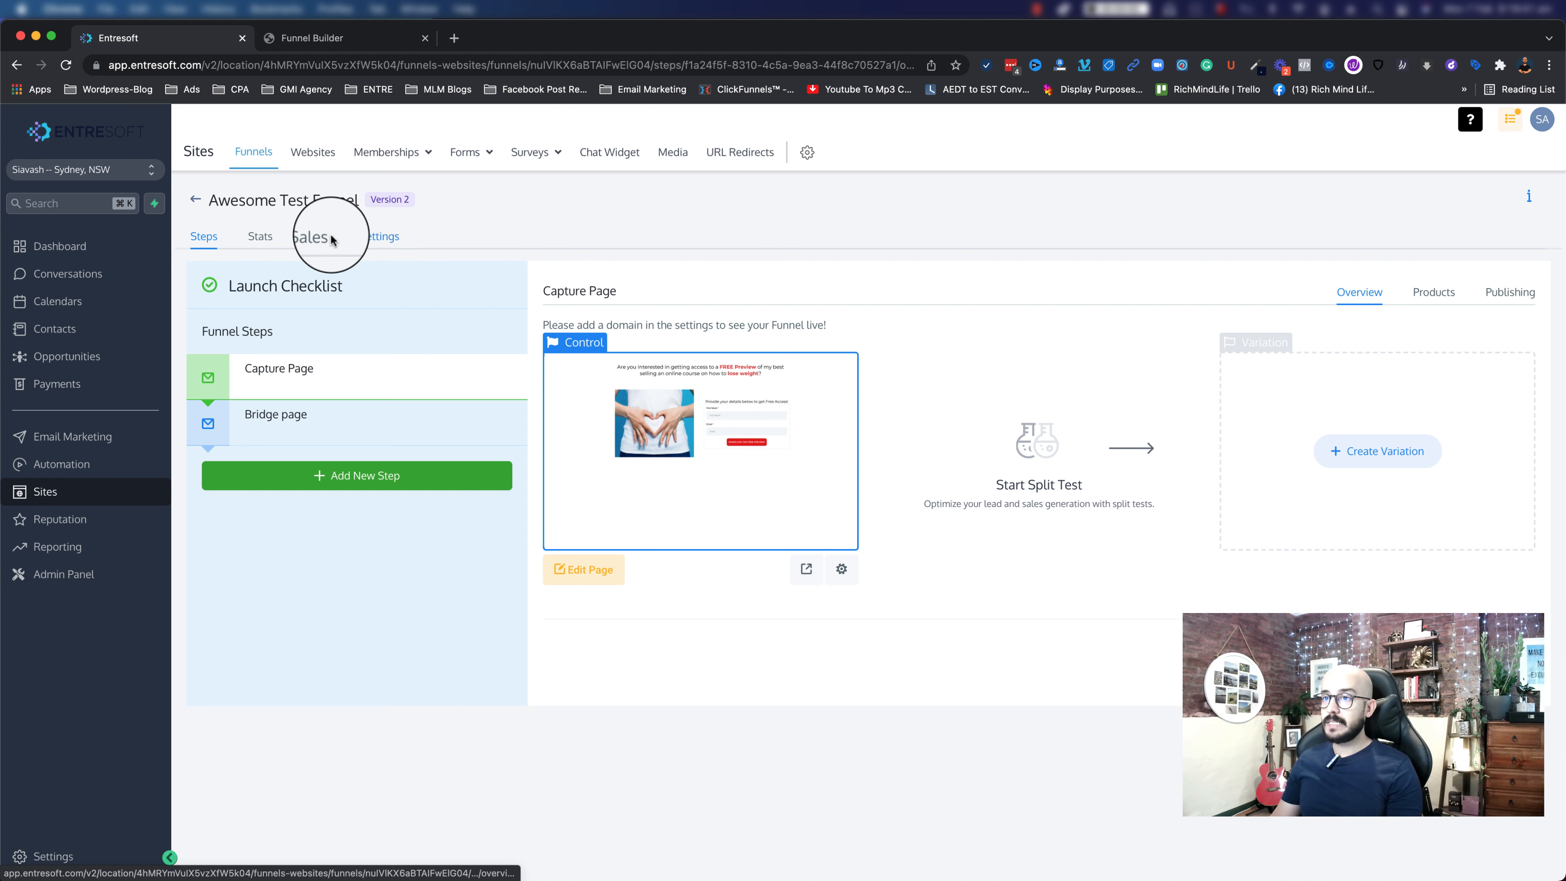
- Assign the owner's personal "optin" subdomain as the Awesome Test Funnel's domain and save the funnel settings
{"action": "left_click", "coordinate": [388, 245]}
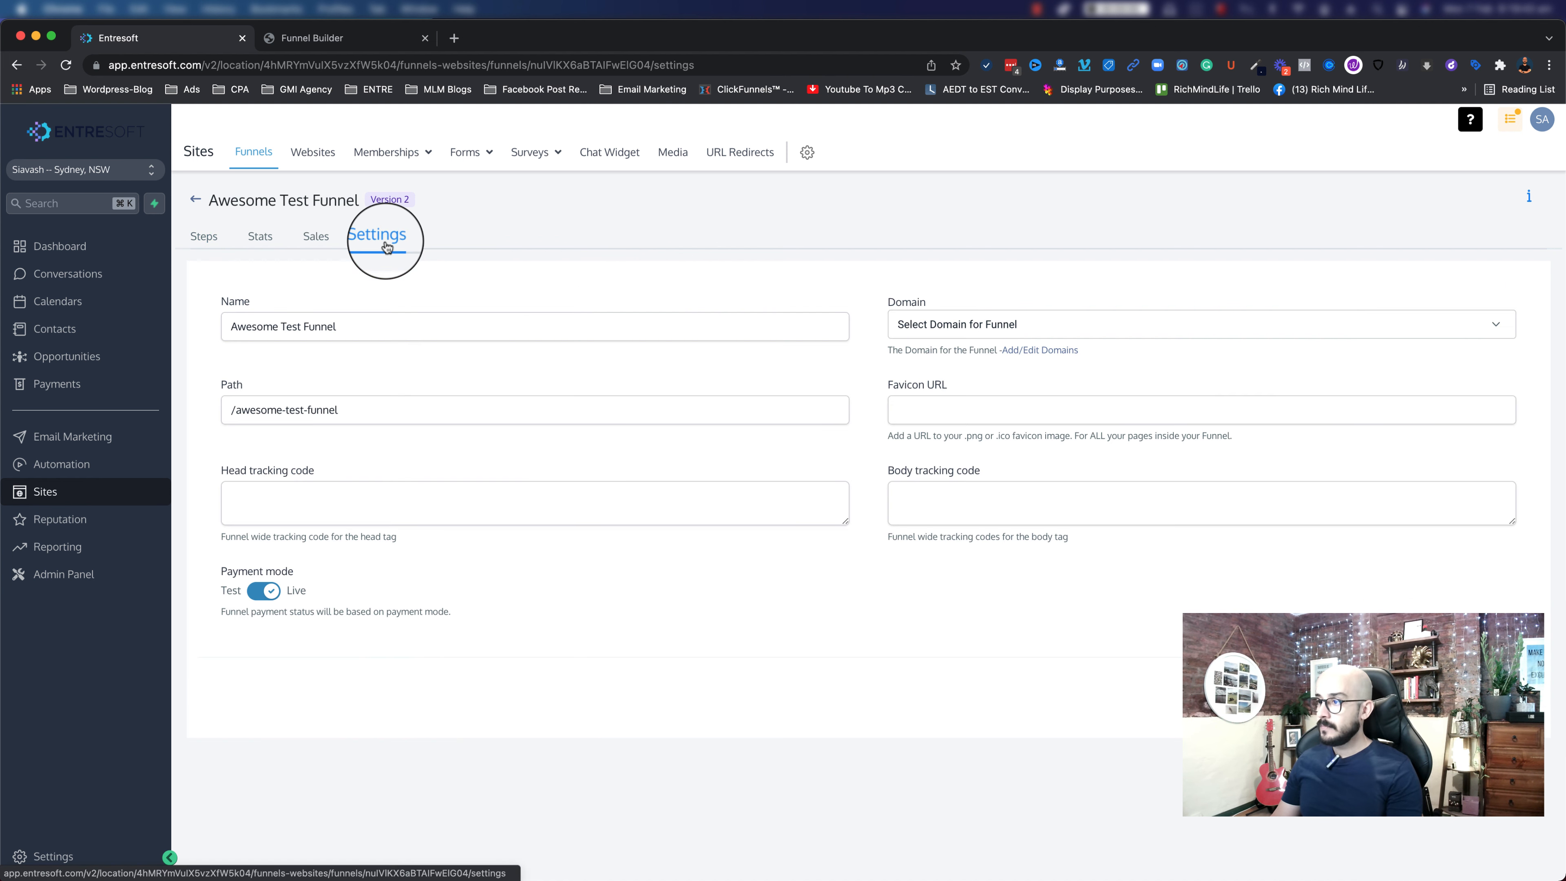
{"action": "left_click", "coordinate": [949, 326]}
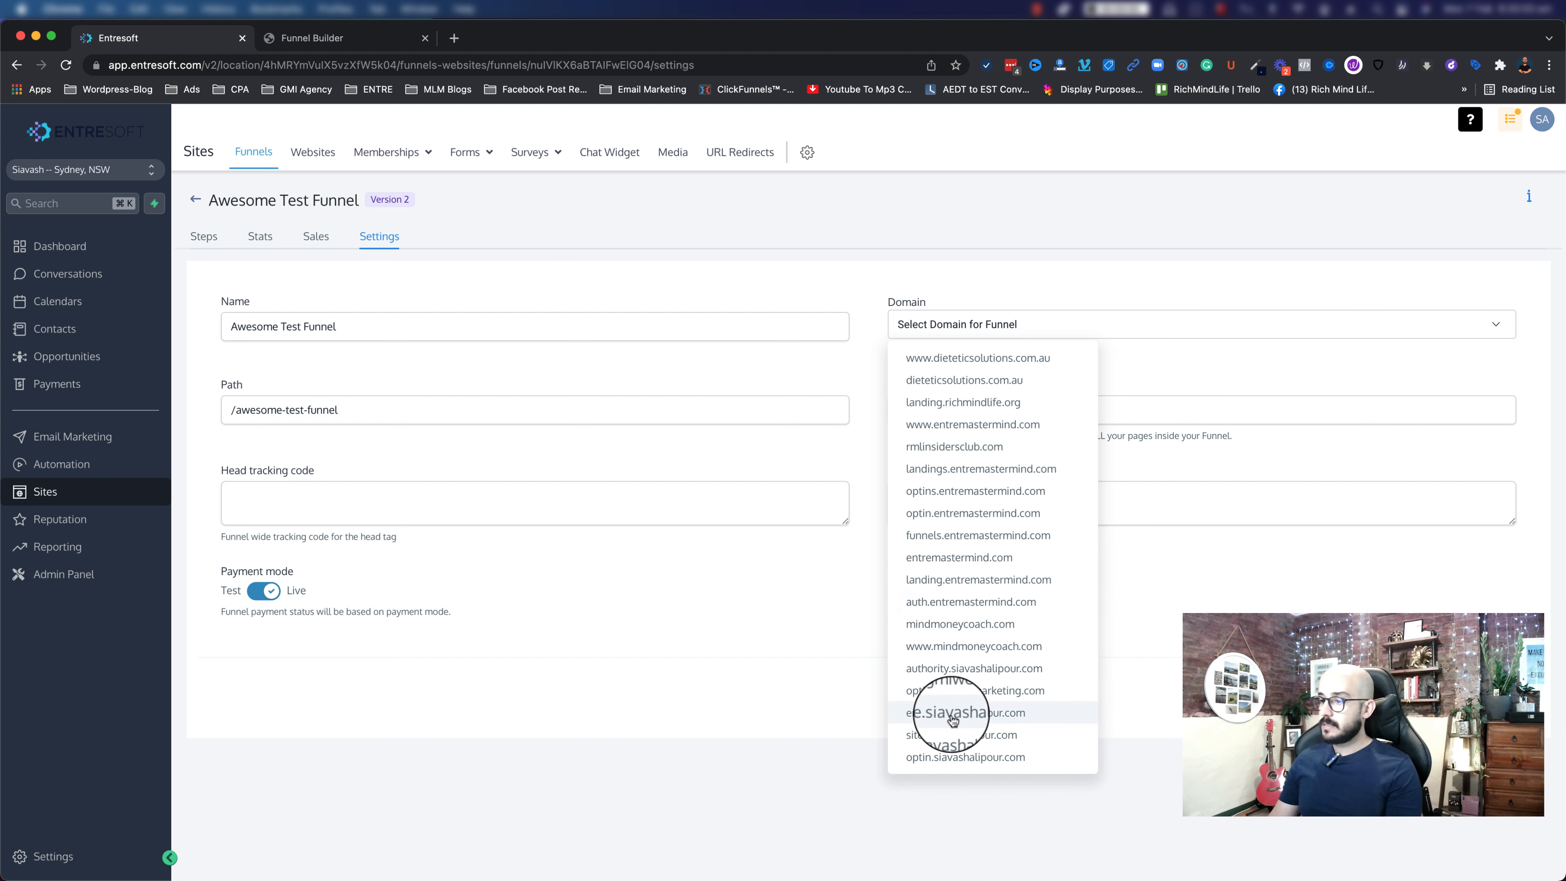
{"action": "left_click", "coordinate": [934, 764]}
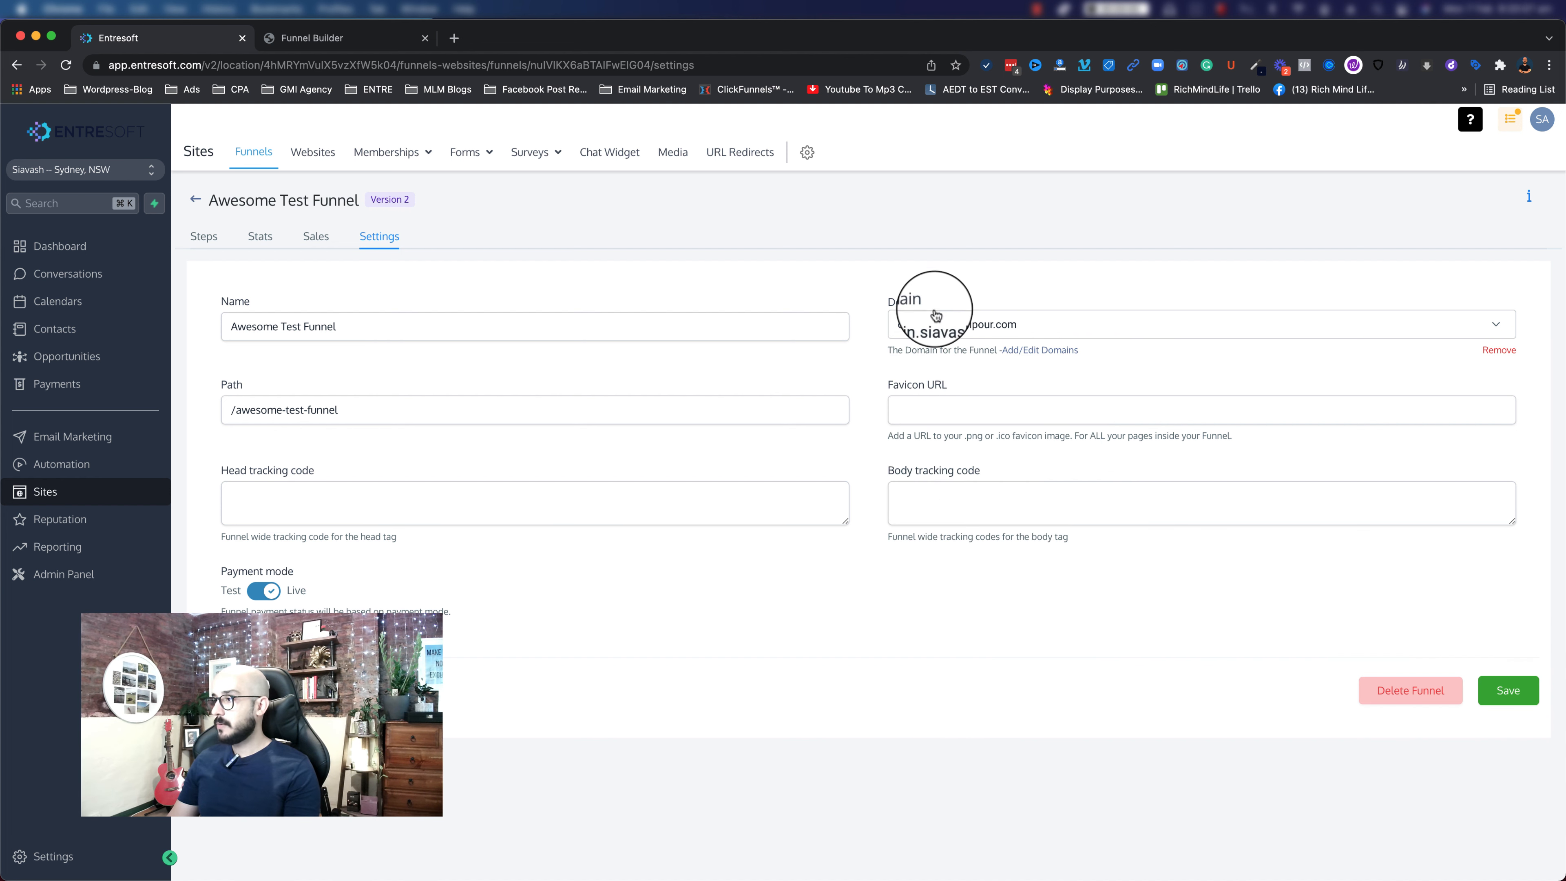
{"action": "left_click", "coordinate": [1503, 693]}
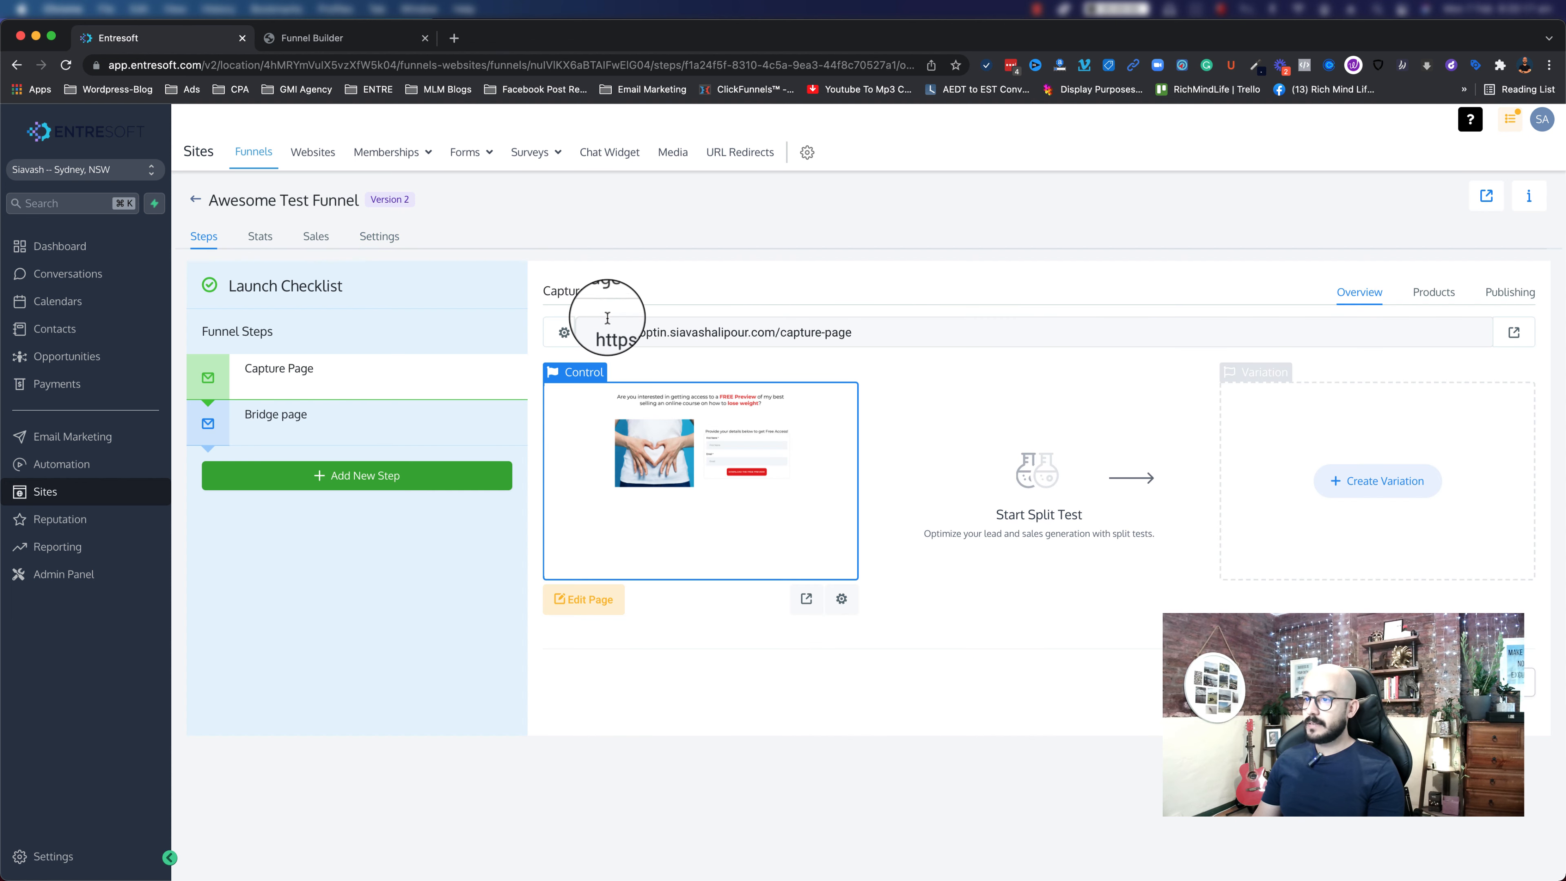
- Examine the capture page's live URL in the funnel steps overview
{"action": "left_click_drag", "start_coordinate": [597, 330], "coordinate": [870, 331]}
{"action": "left_click", "coordinate": [871, 332]}
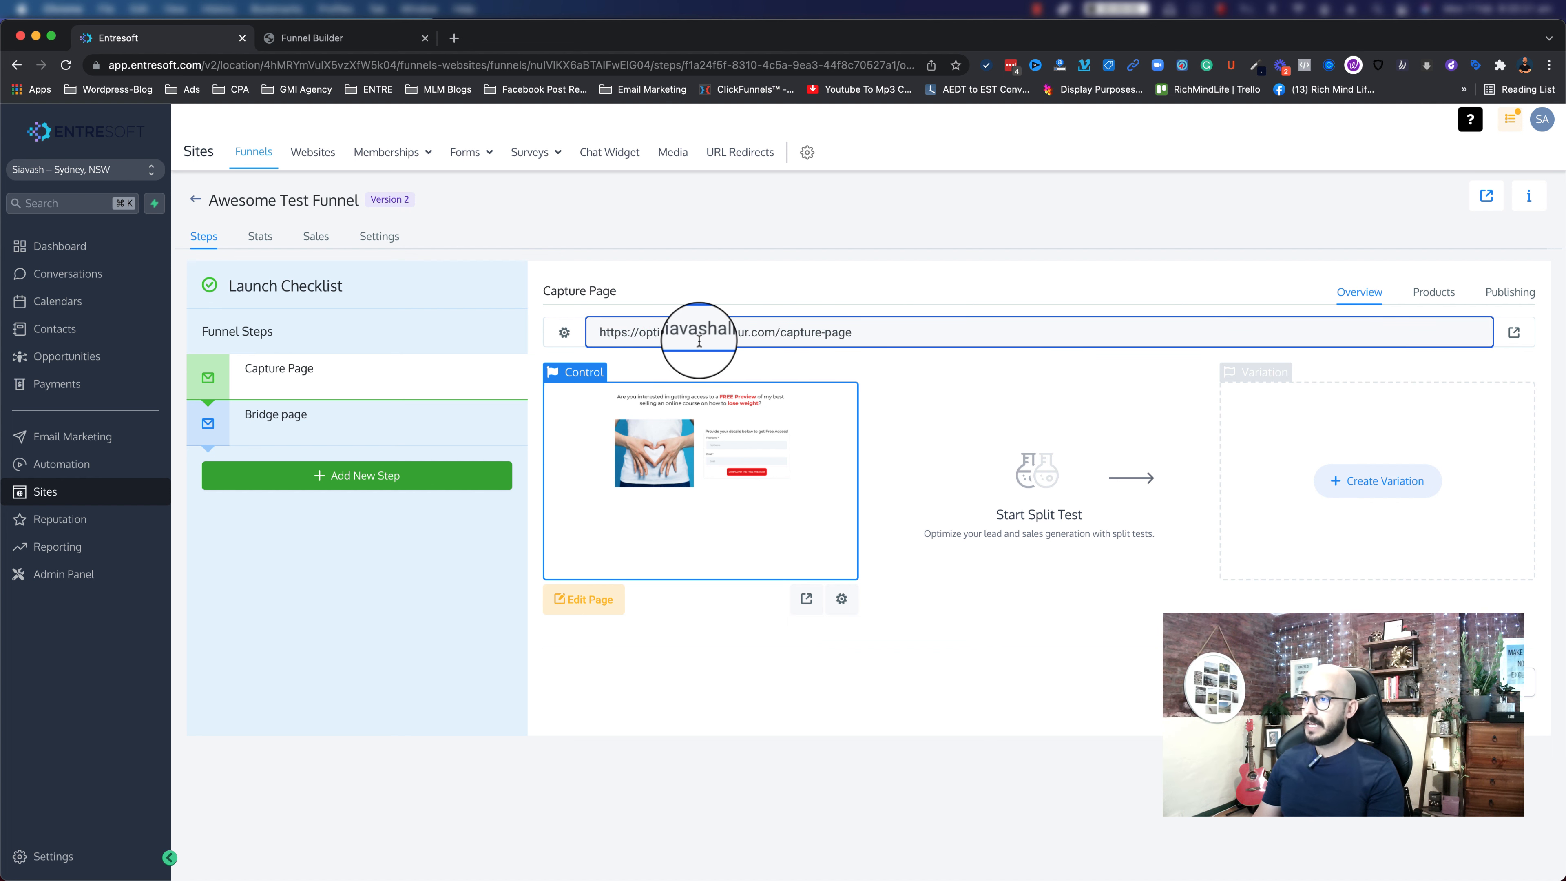
{"action": "left_click", "coordinate": [894, 370]}
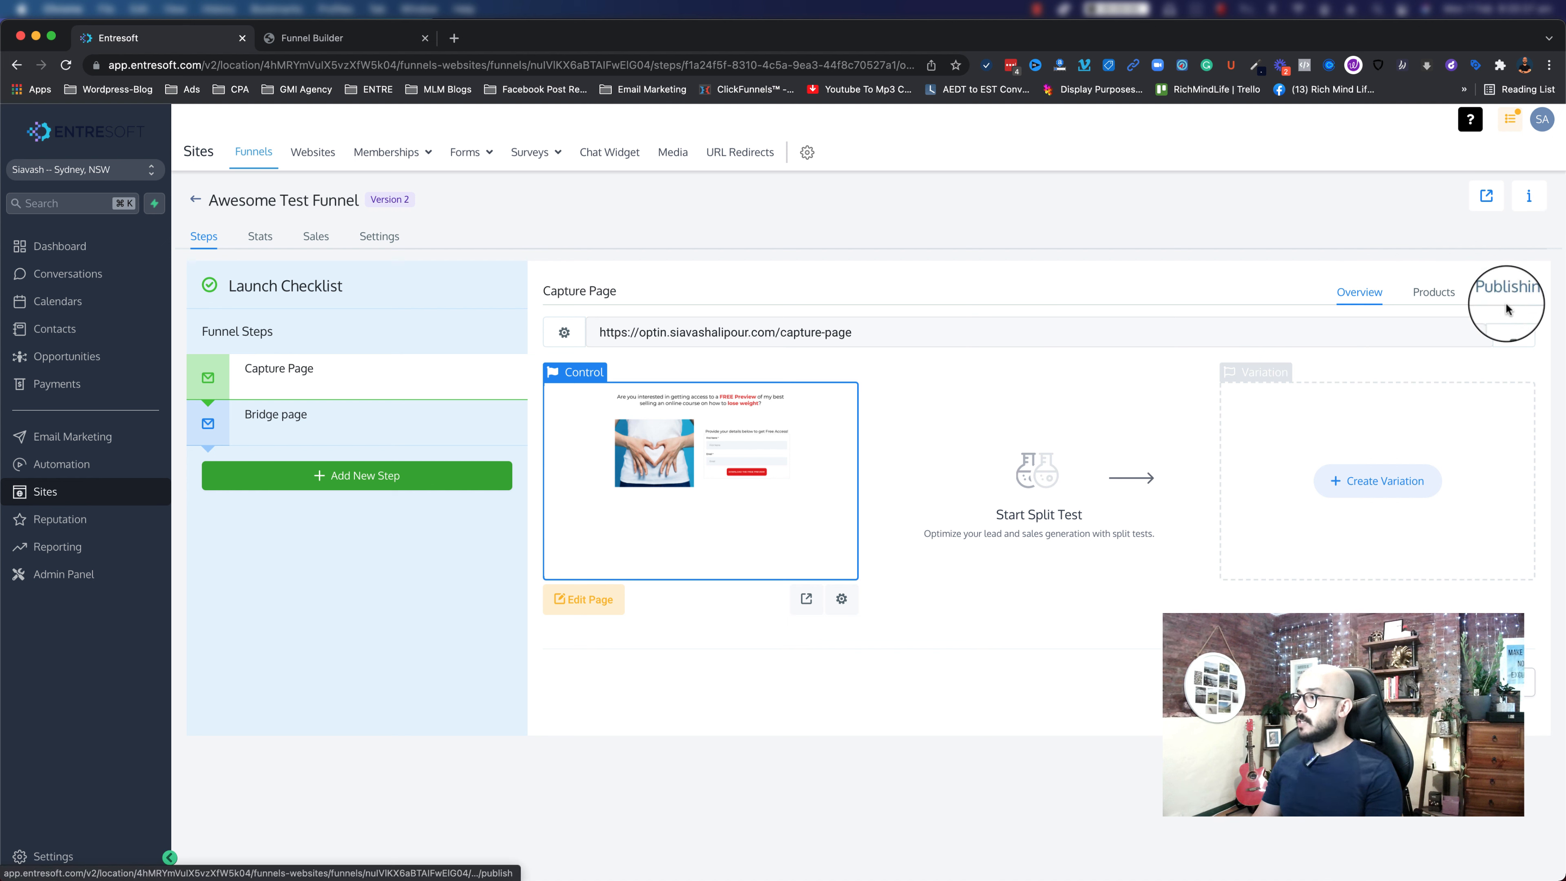
- Open the live funnel and submit its opt-in form with the test first name "adsf" and a dummy e-mail
{"action": "left_click", "coordinate": [1487, 197]}
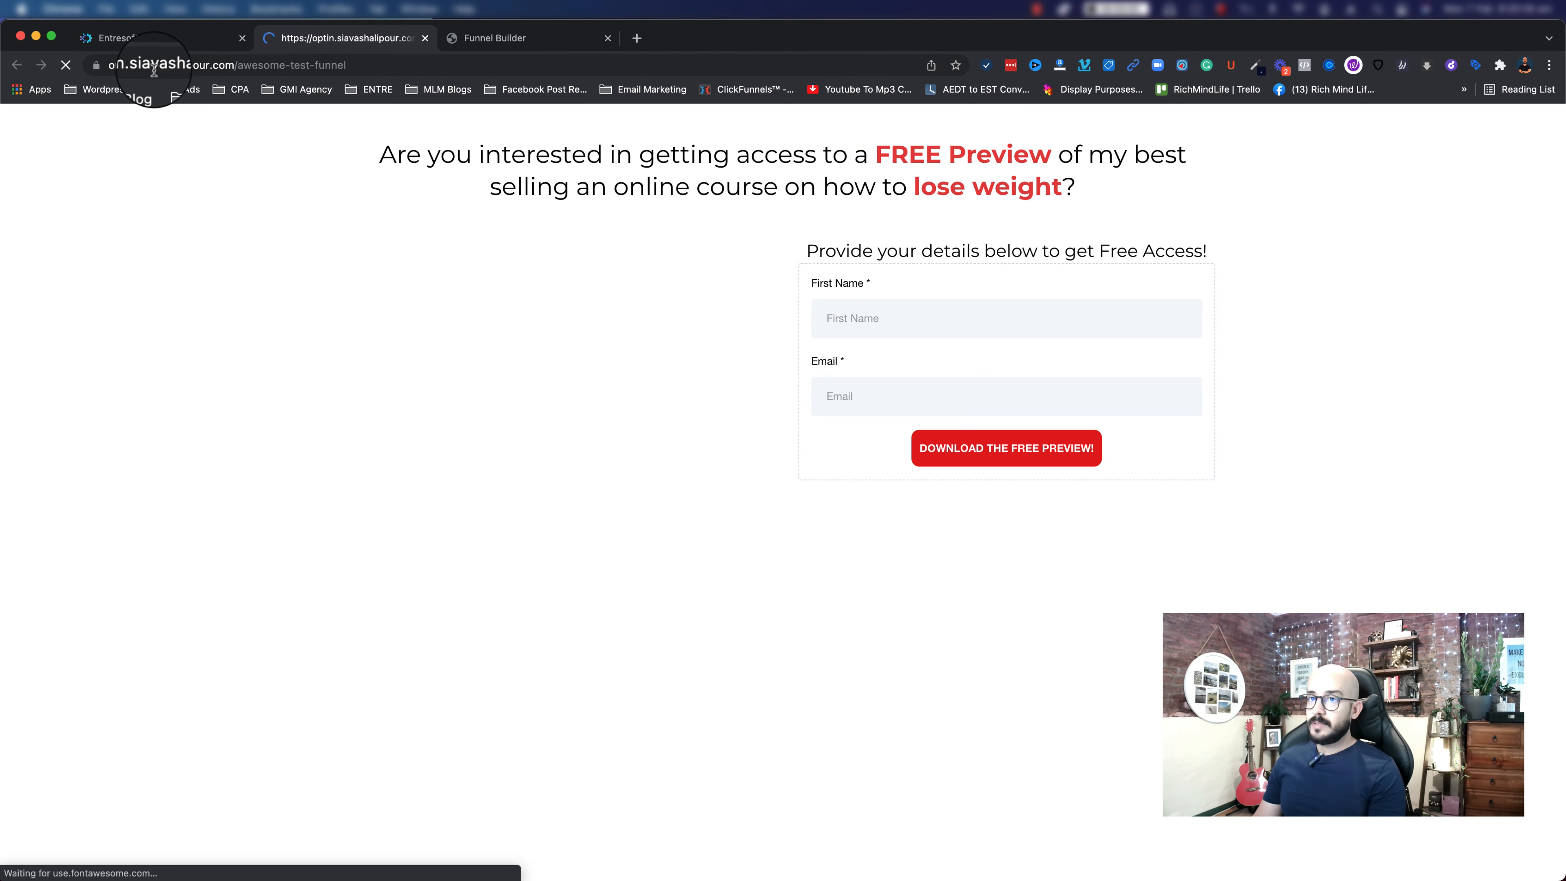
{"action": "left_click_drag", "start_coordinate": [109, 65], "coordinate": [335, 67]}
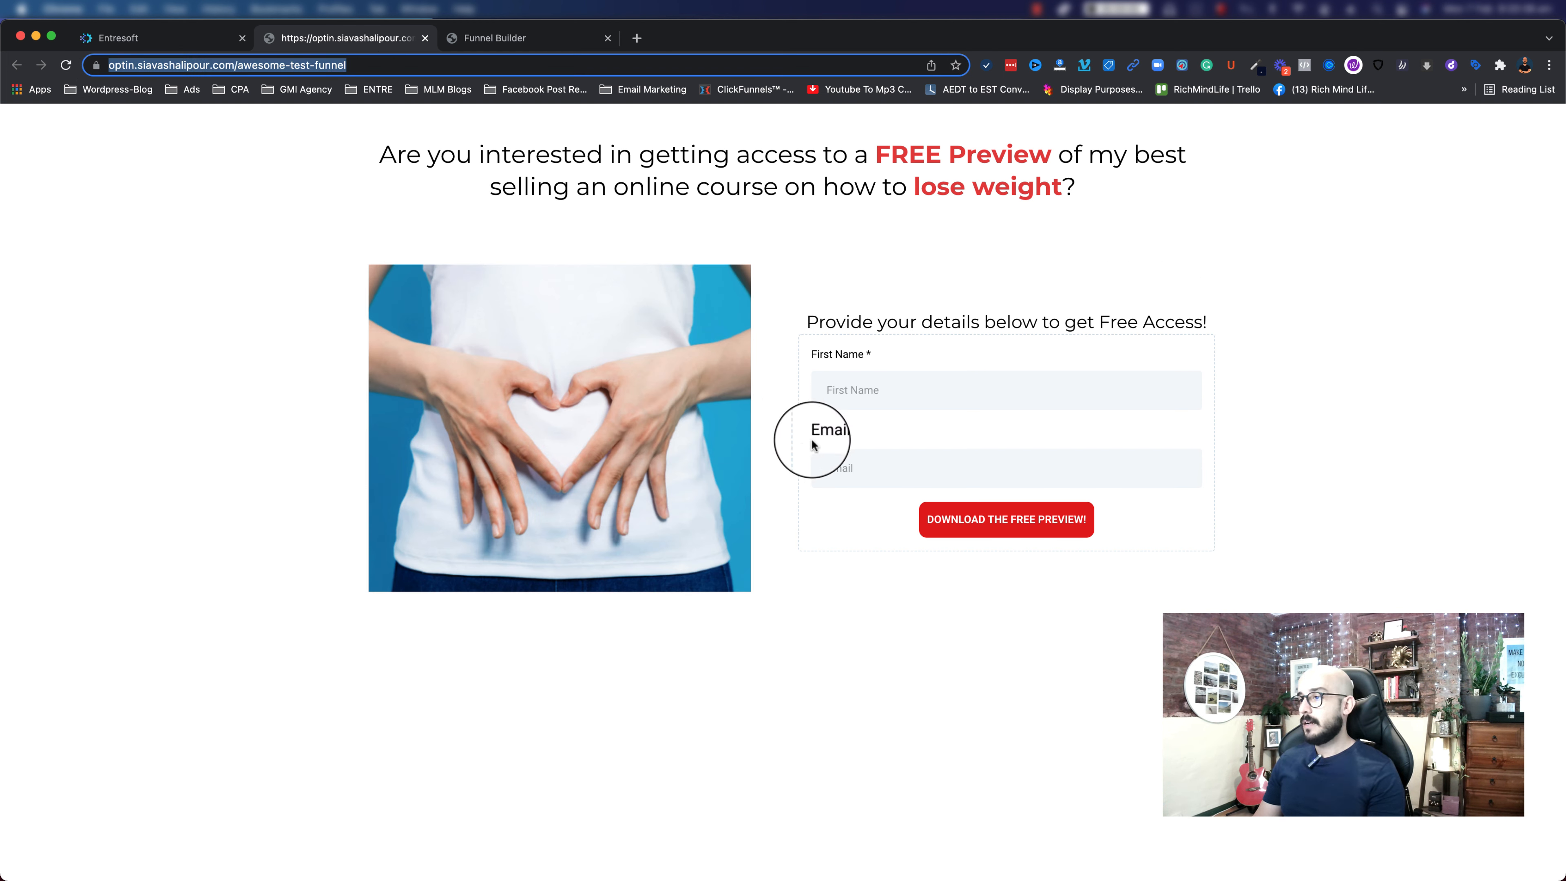
{"action": "left_click", "coordinate": [863, 396]}
{"action": "left_click", "coordinate": [854, 428]}
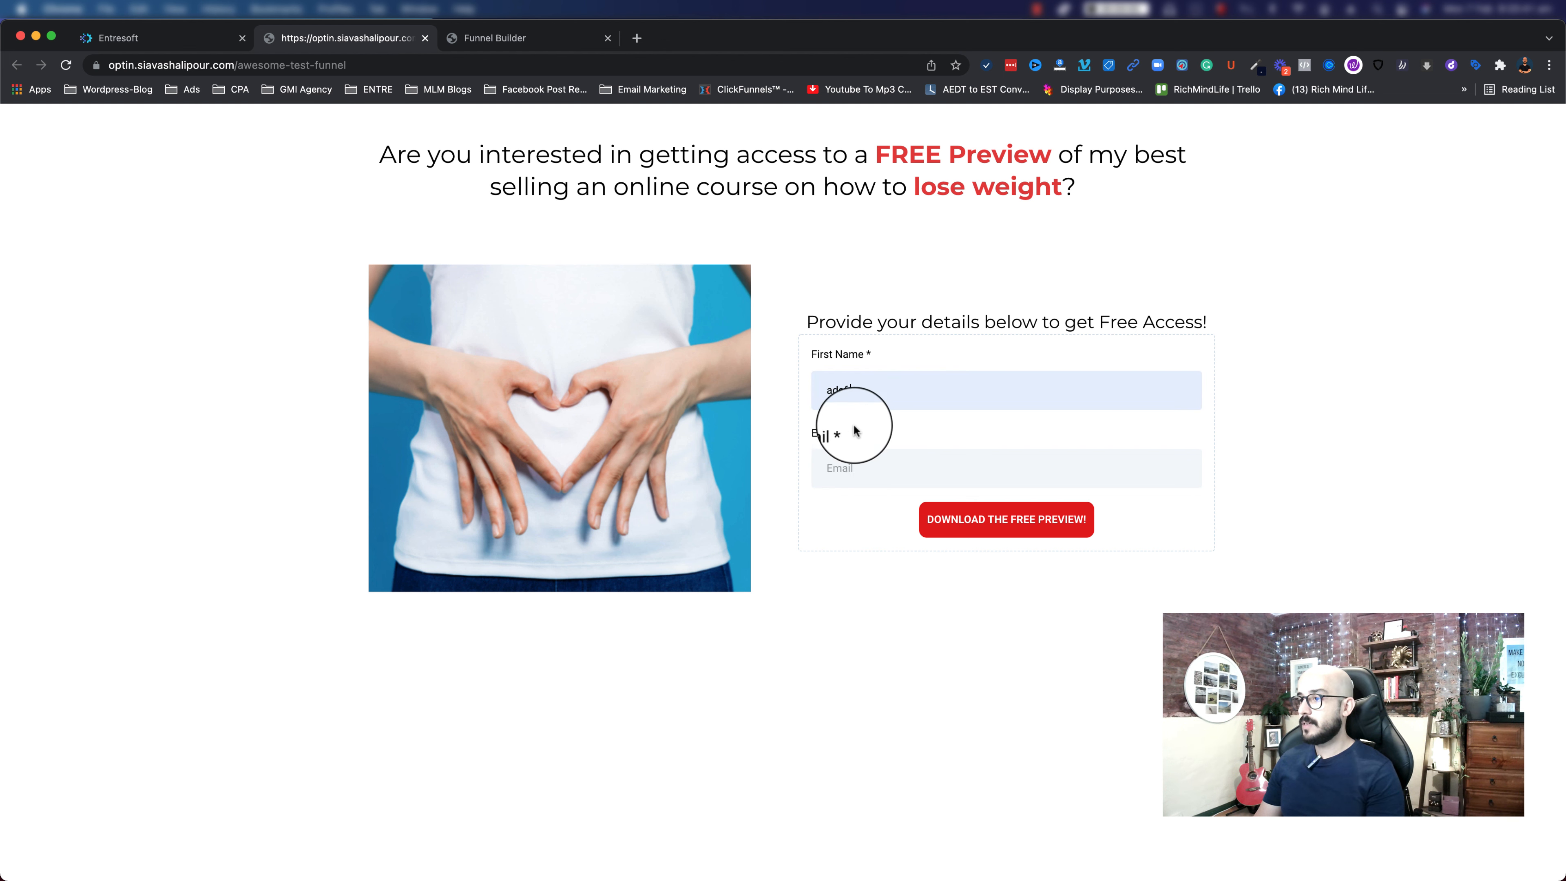
{"action": "left_click", "coordinate": [855, 469]}
{"action": "left_click", "coordinate": [854, 538]}
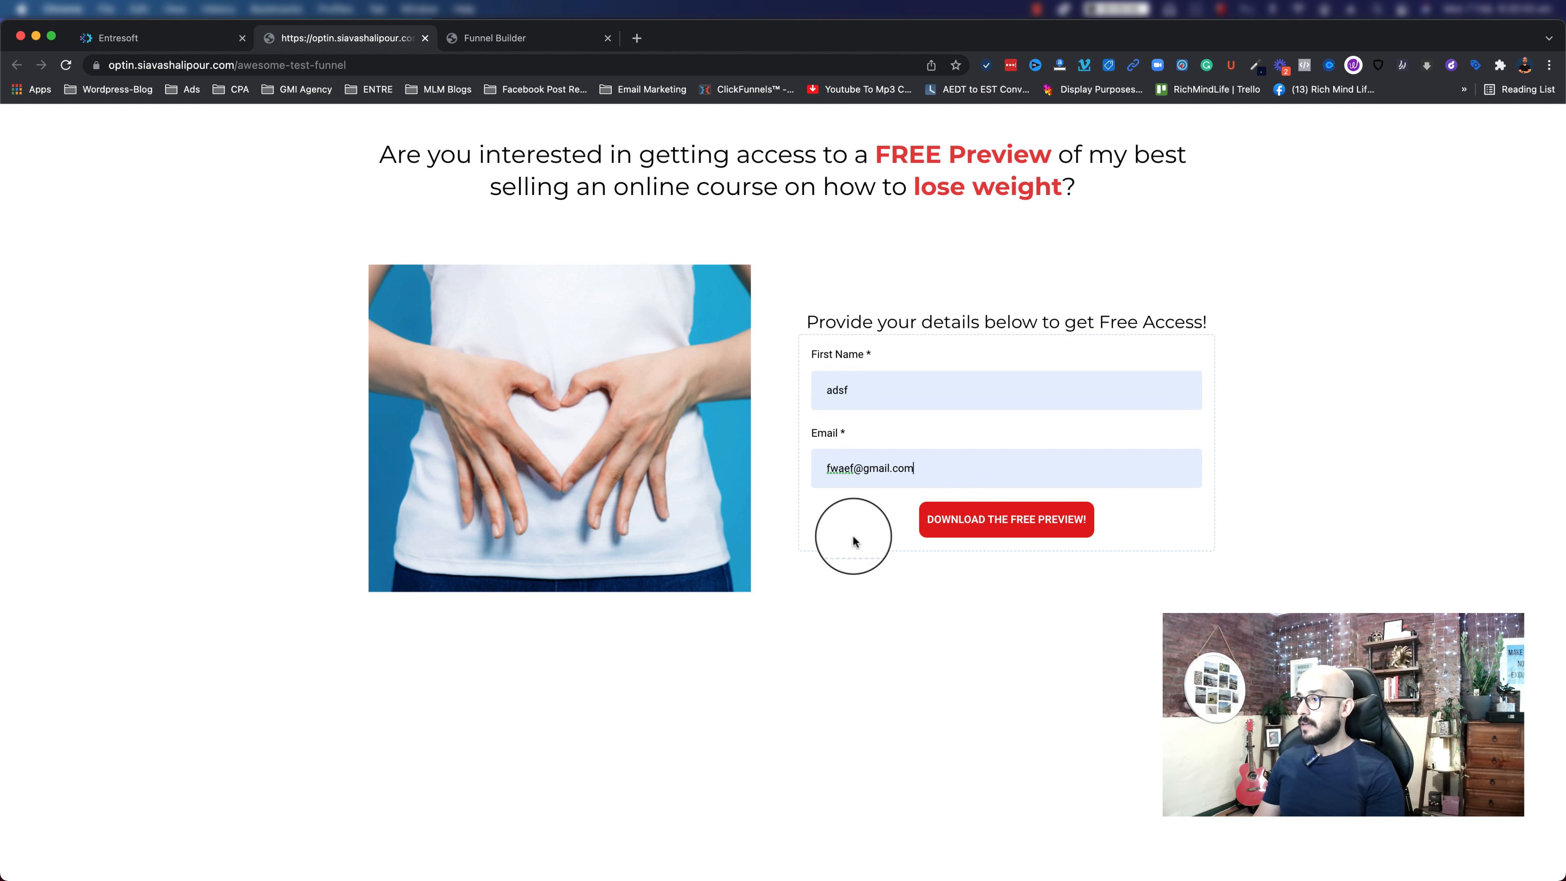
{"action": "left_click", "coordinate": [1008, 524]}
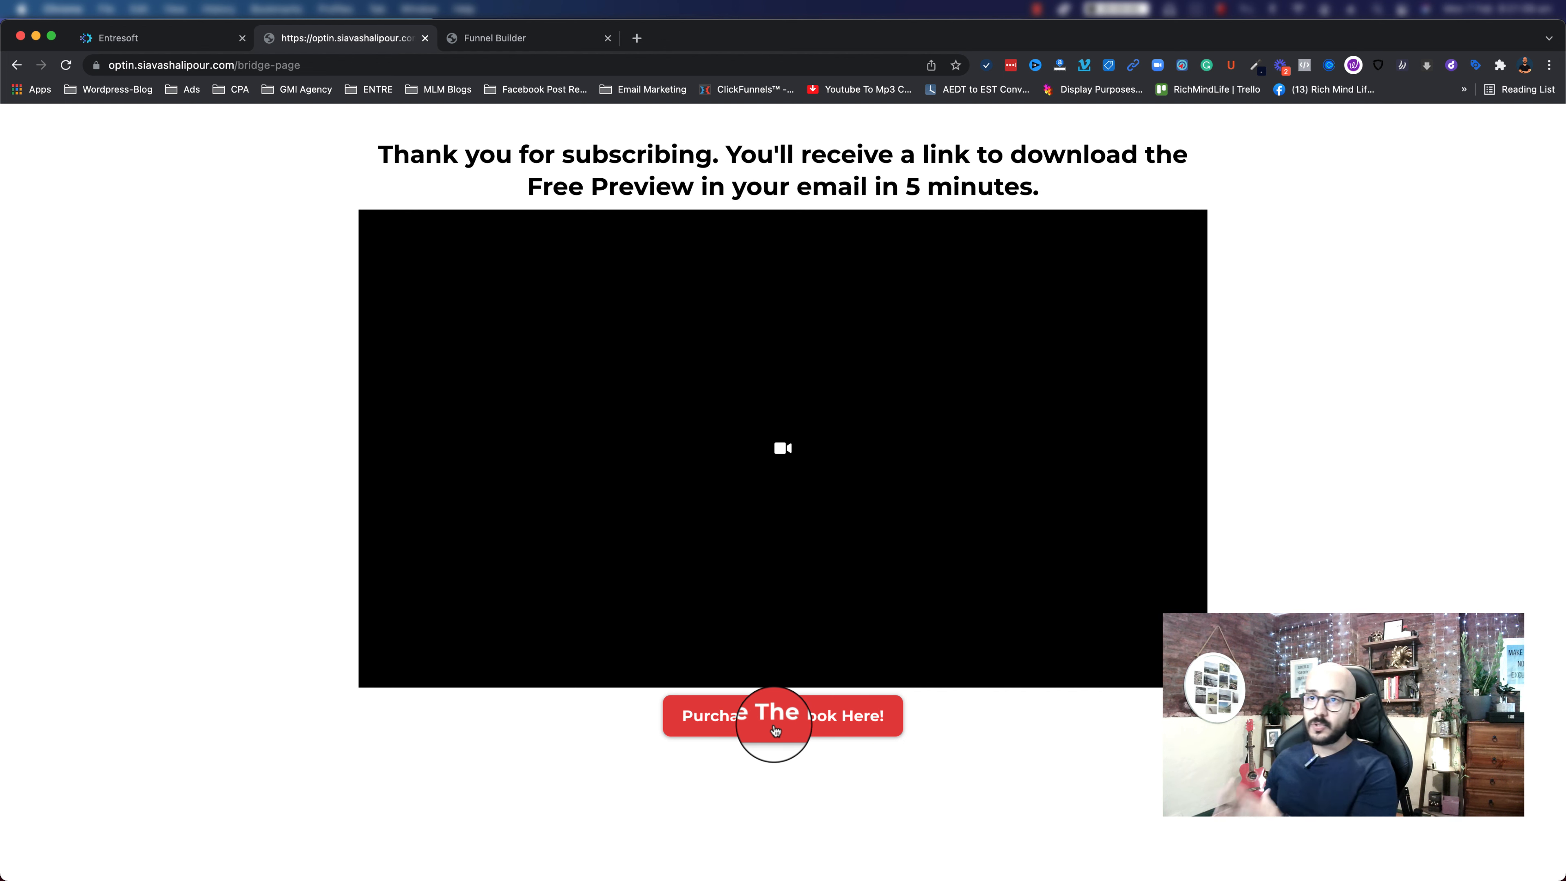
- Return to the funnel steps, open the bridge page for editing, and keep Youtube as the video element's type
{"action": "left_click", "coordinate": [111, 35]}
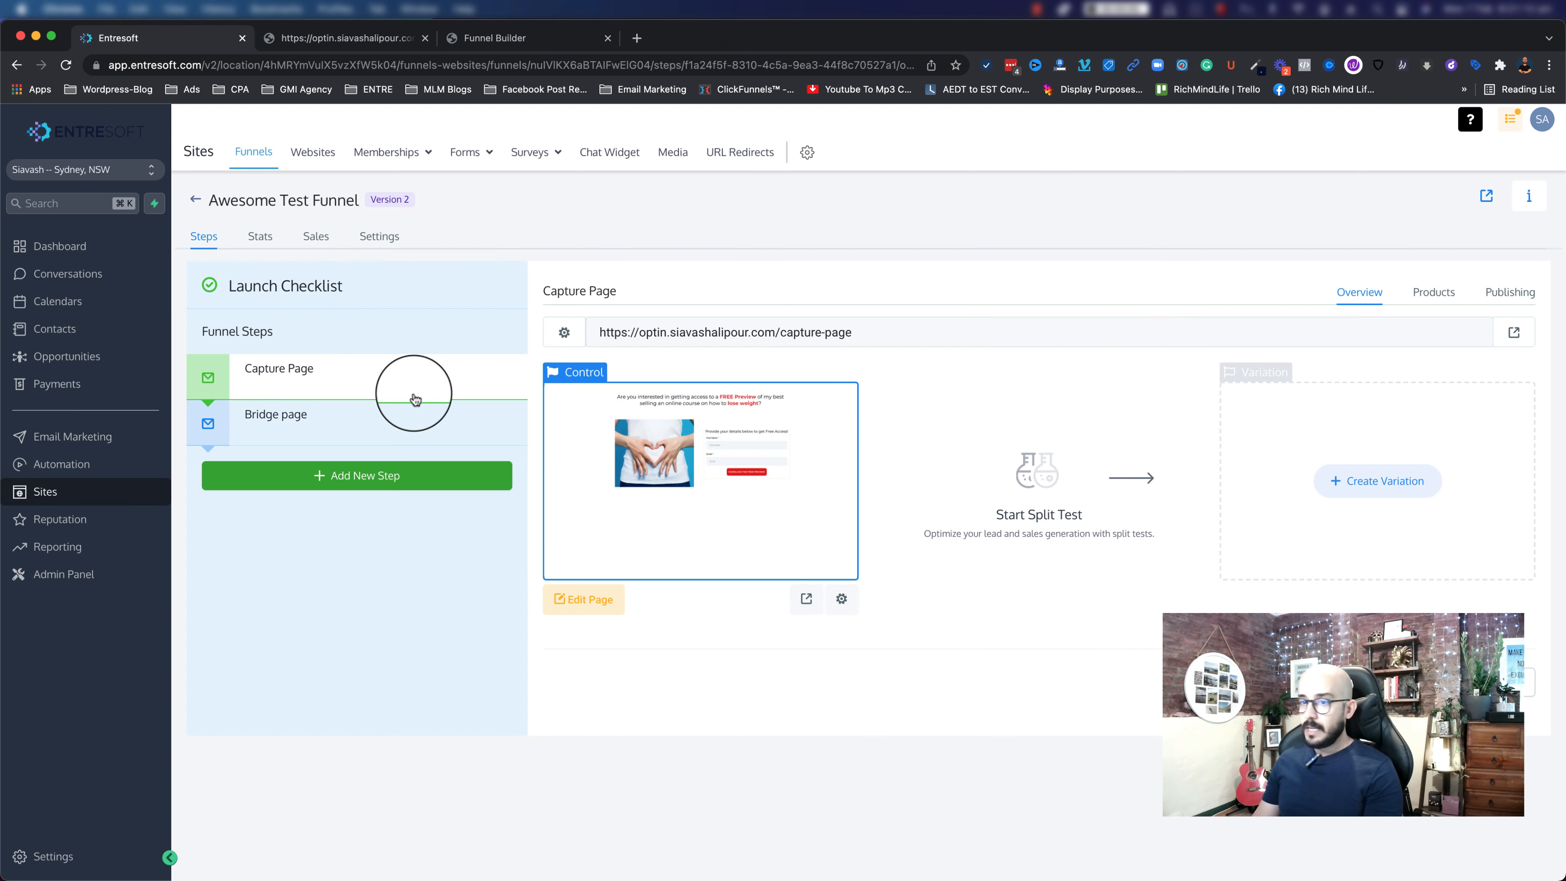
{"action": "left_click", "coordinate": [274, 418]}
{"action": "left_click", "coordinate": [583, 599]}
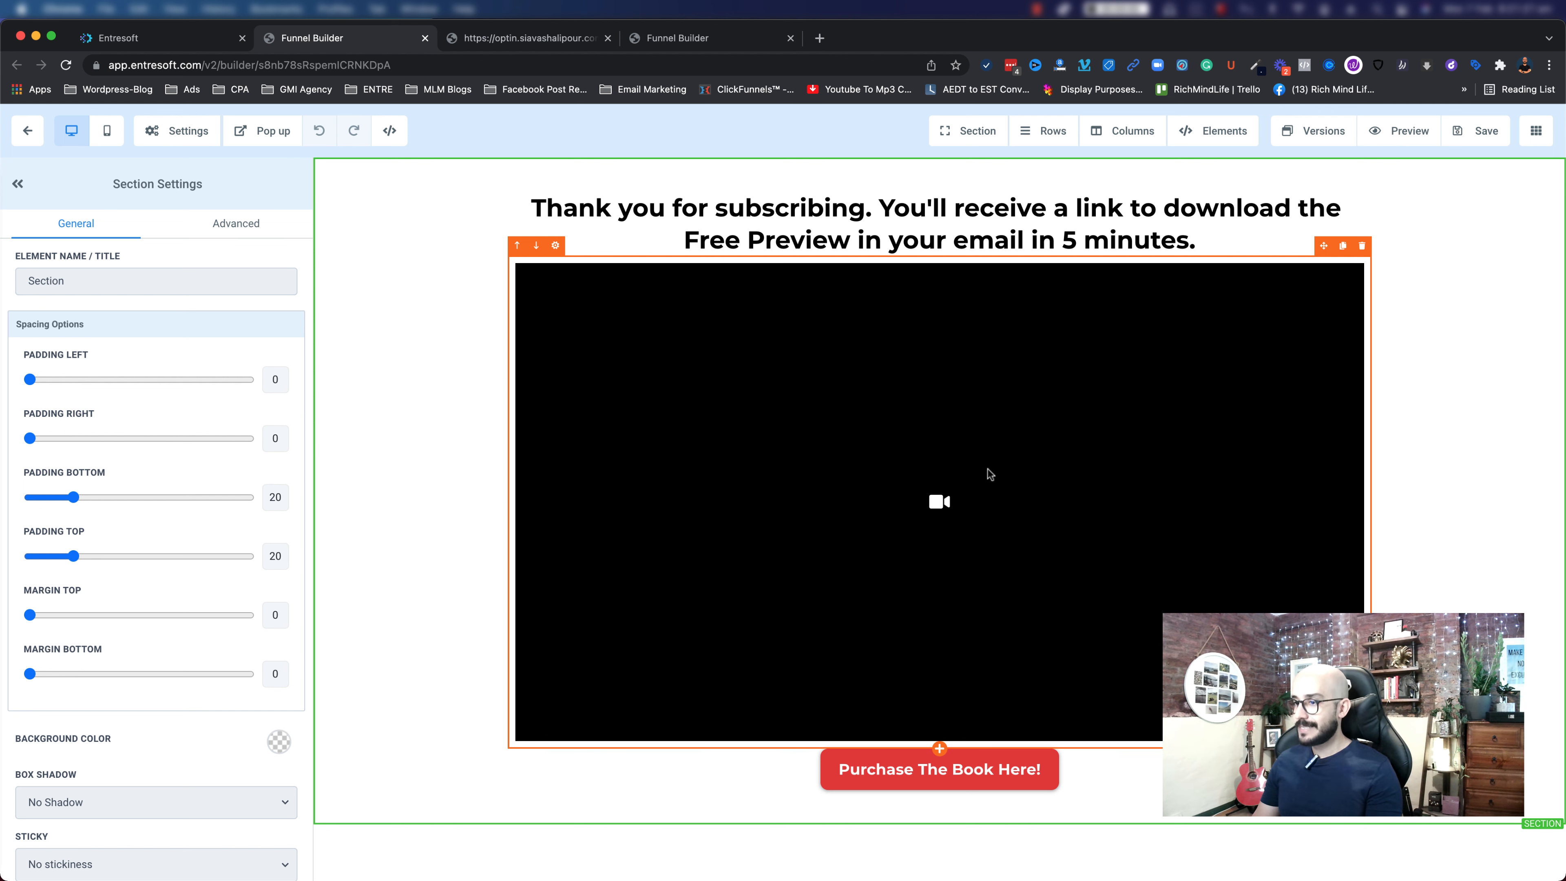
{"action": "left_click", "coordinate": [878, 489]}
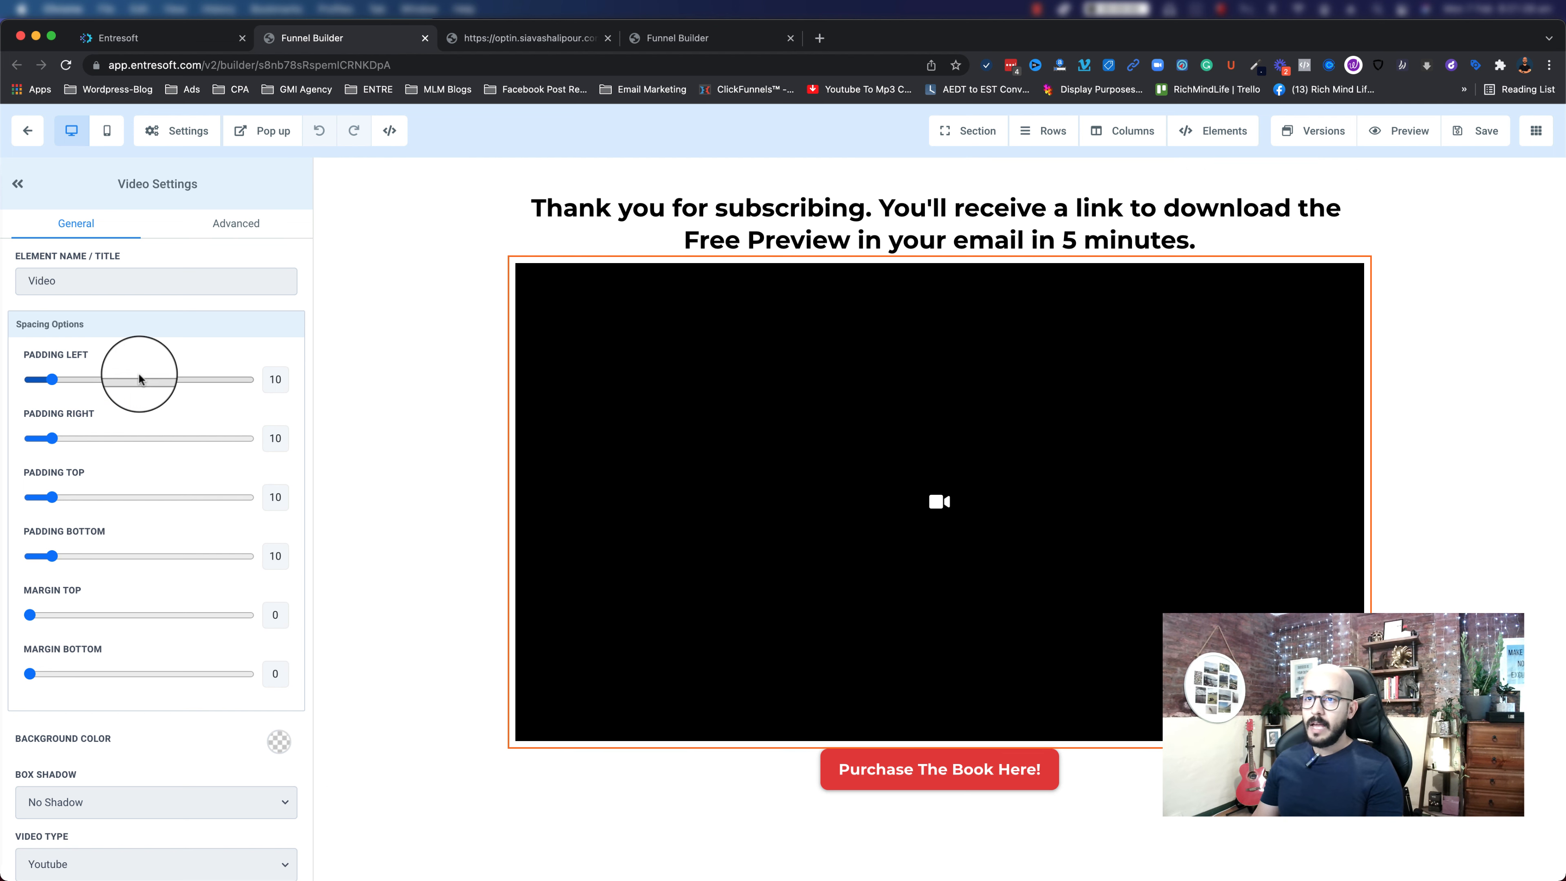
{"action": "scroll", "coordinate": [93, 340], "scroll_direction": "down", "scroll_amount": 3}
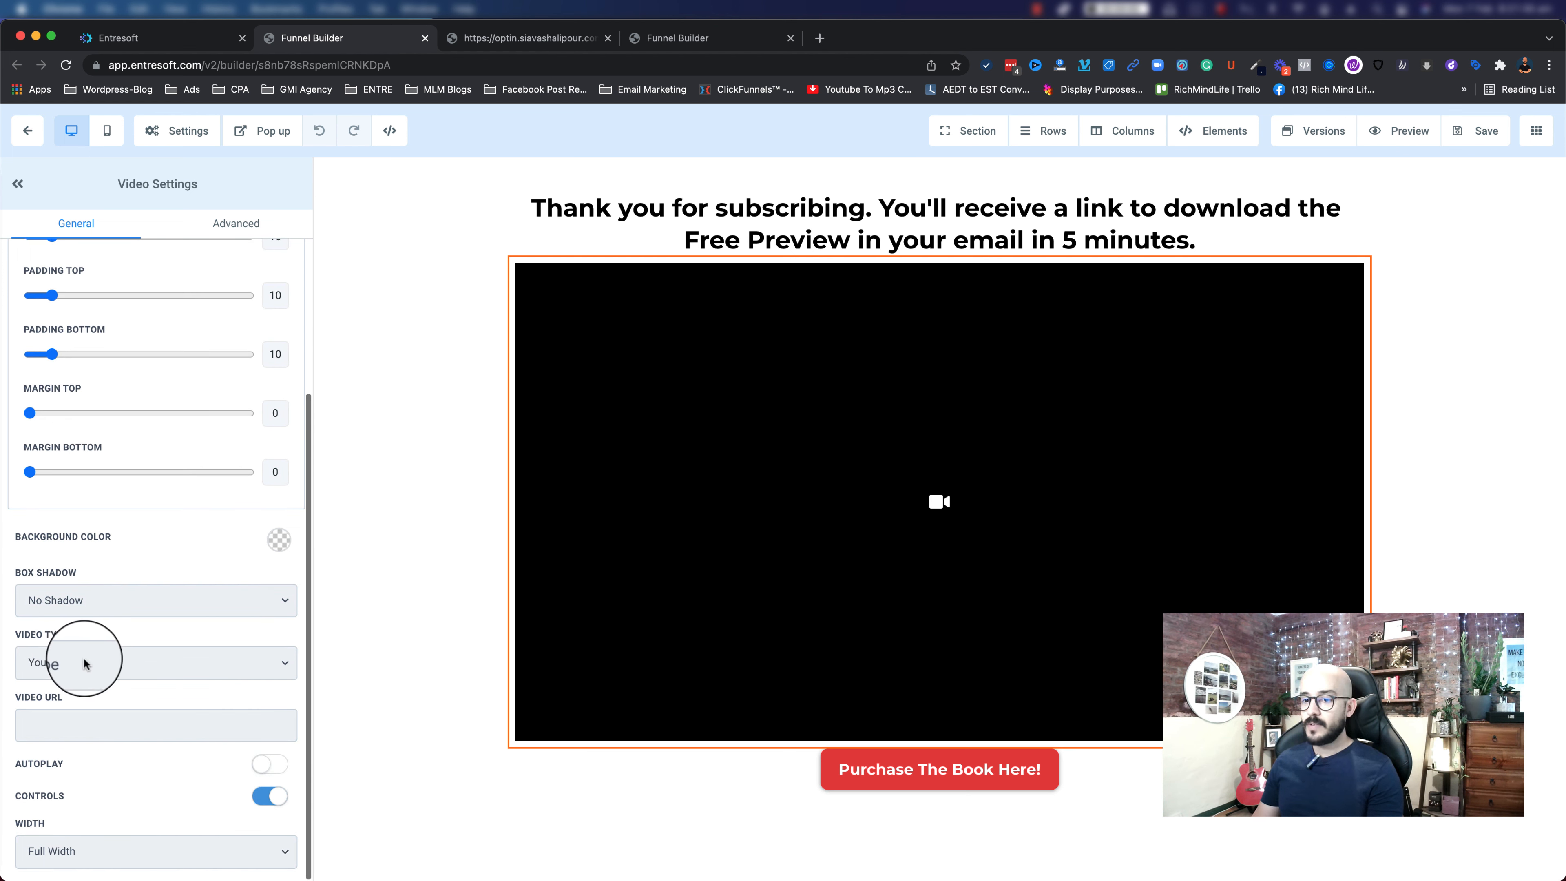
{"action": "left_click", "coordinate": [97, 663]}
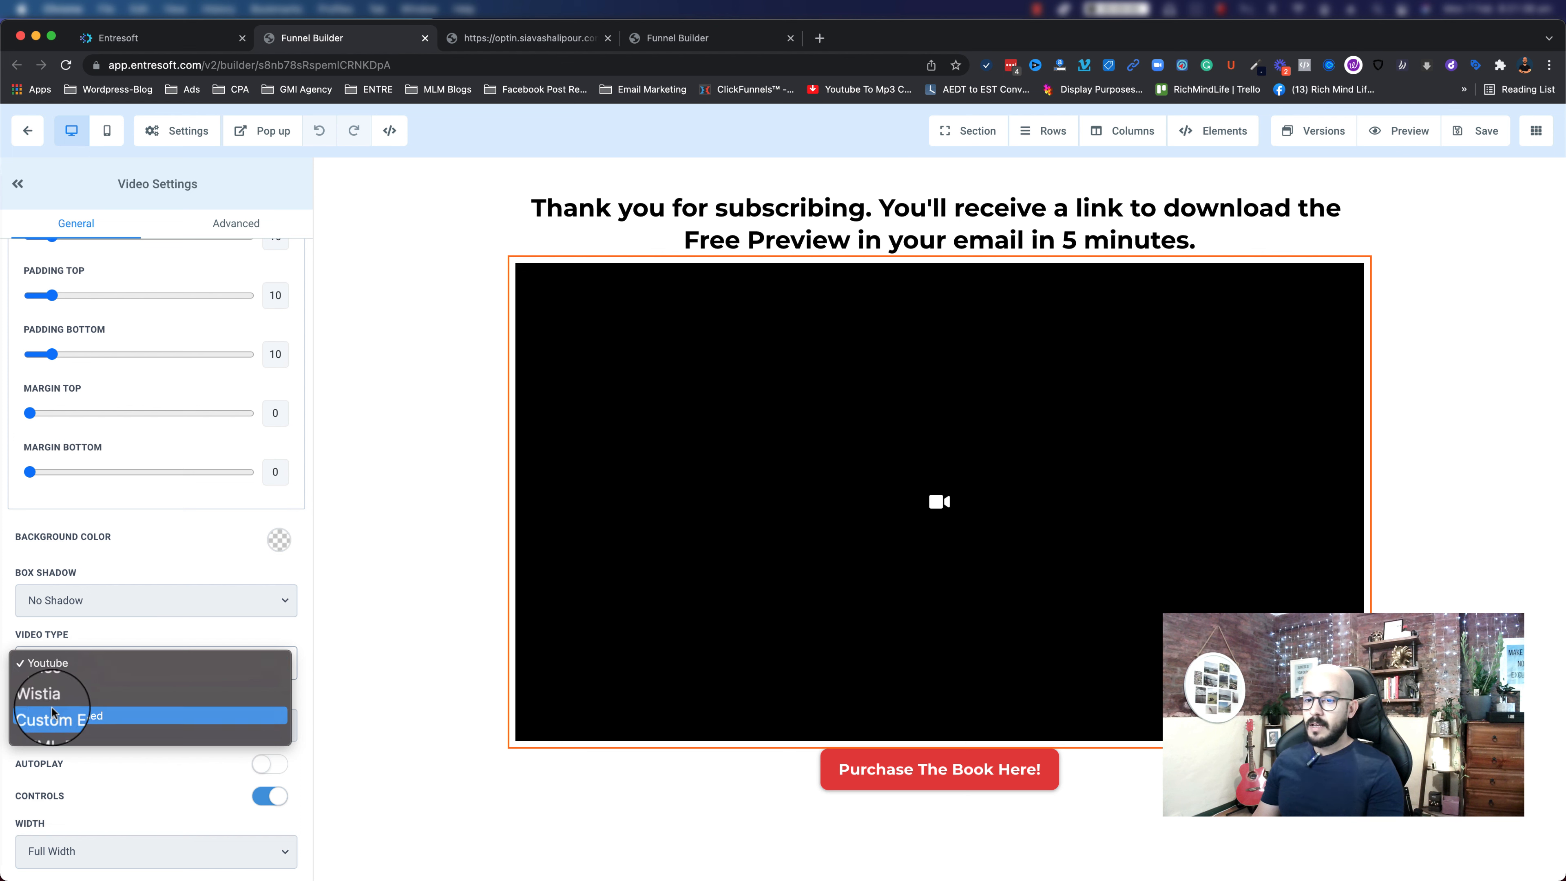
{"action": "left_click", "coordinate": [49, 669]}
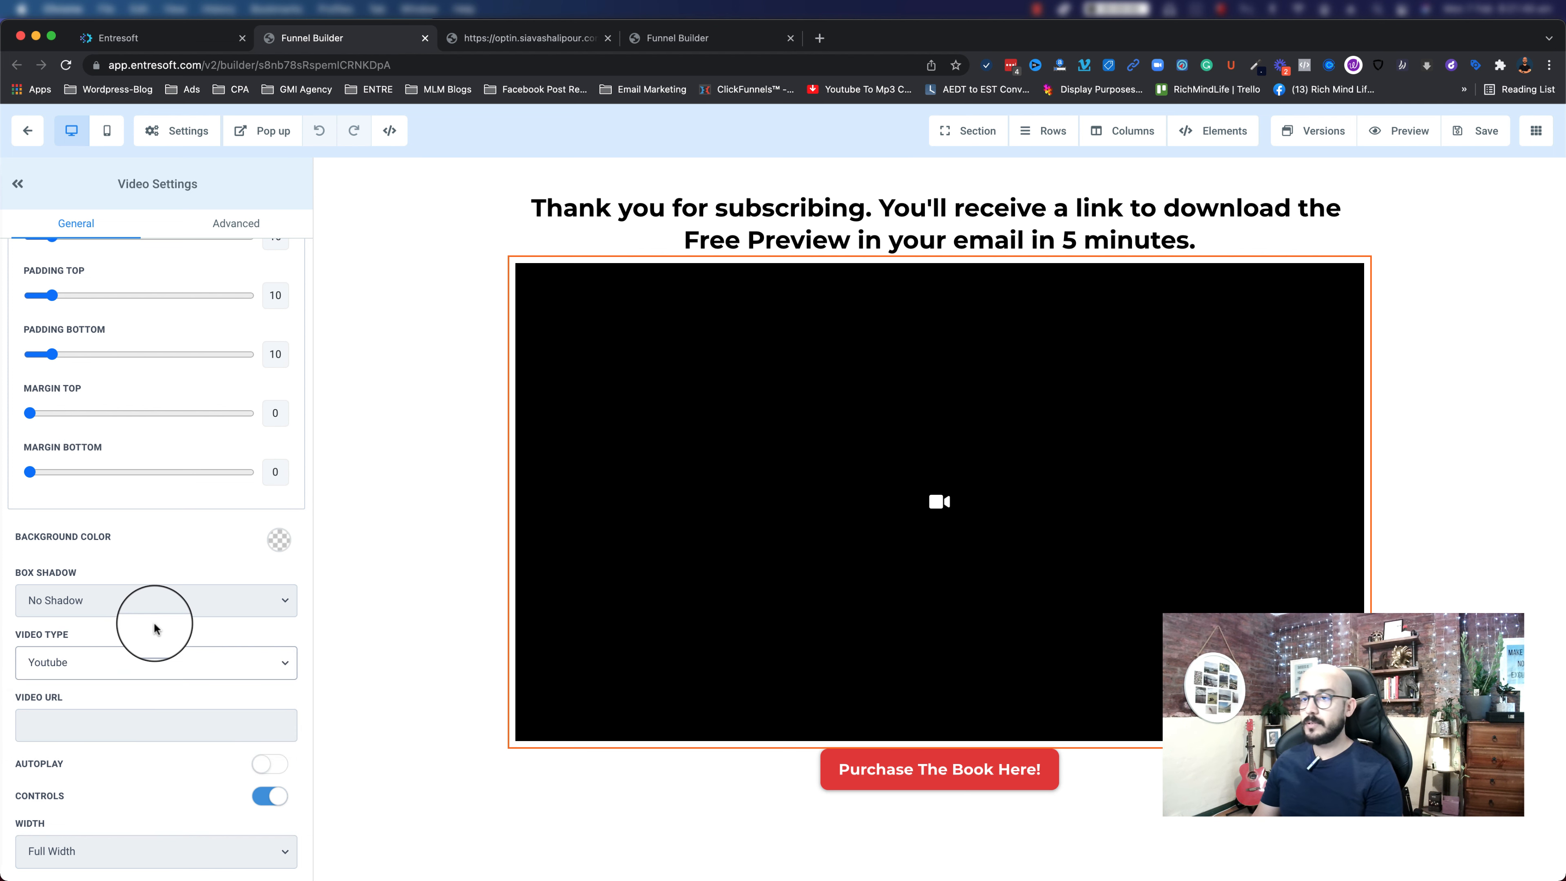
{"action": "left_click", "coordinate": [93, 719]}
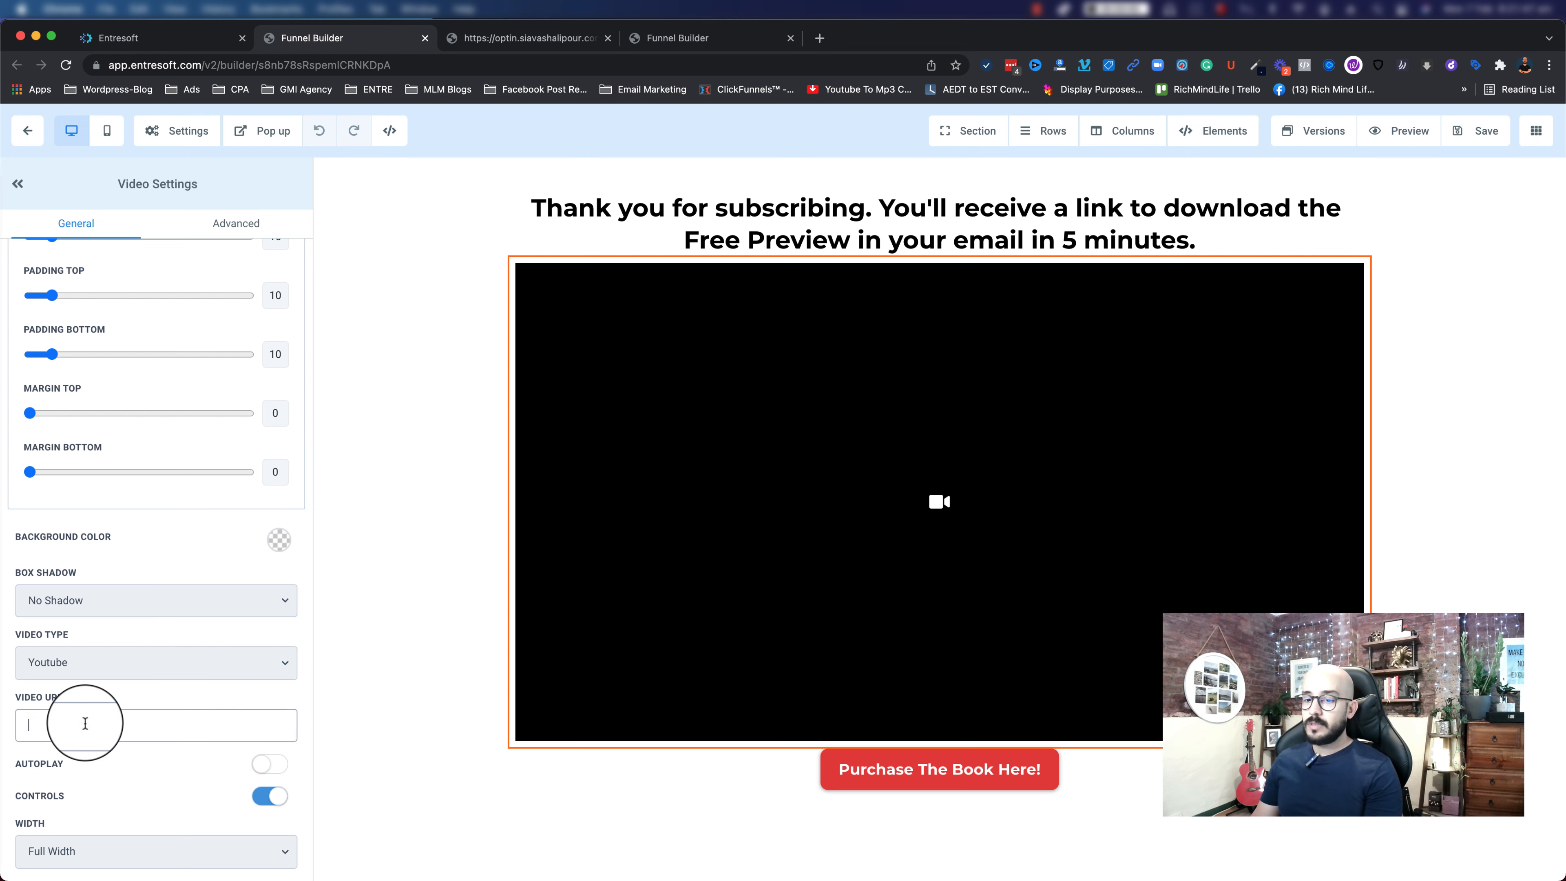
- Switch to YouTube, open the account's own channel, and copy the link of the upload about building a website in ENTRESoft
{"action": "left_click", "coordinate": [820, 39]}
{"action": "type", "text": "you"}
{"action": "key", "text": "Return"}
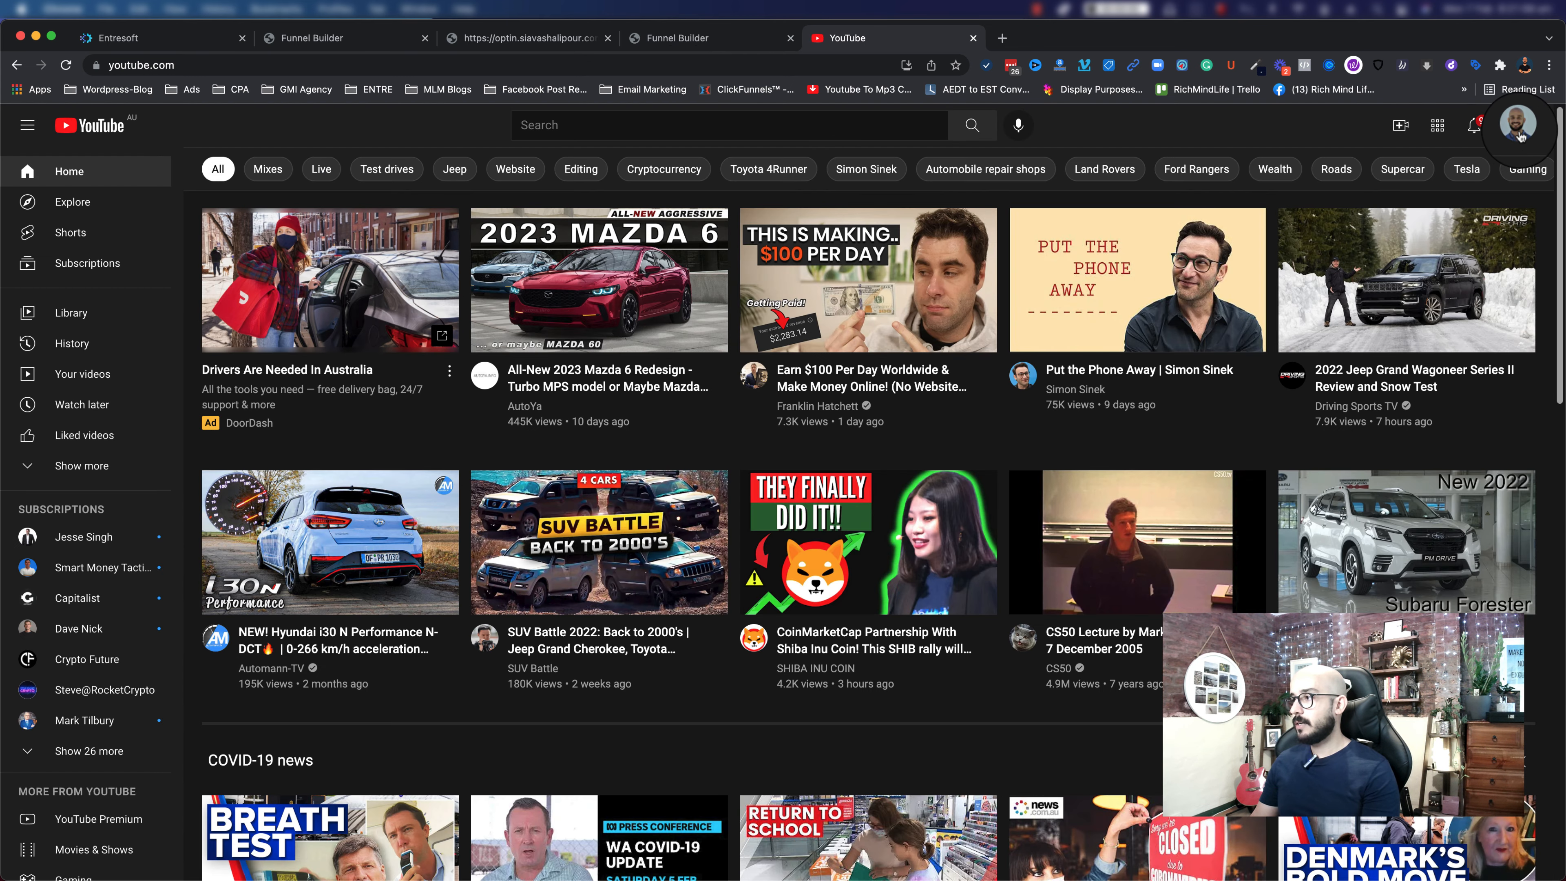
{"action": "left_click", "coordinate": [1521, 135]}
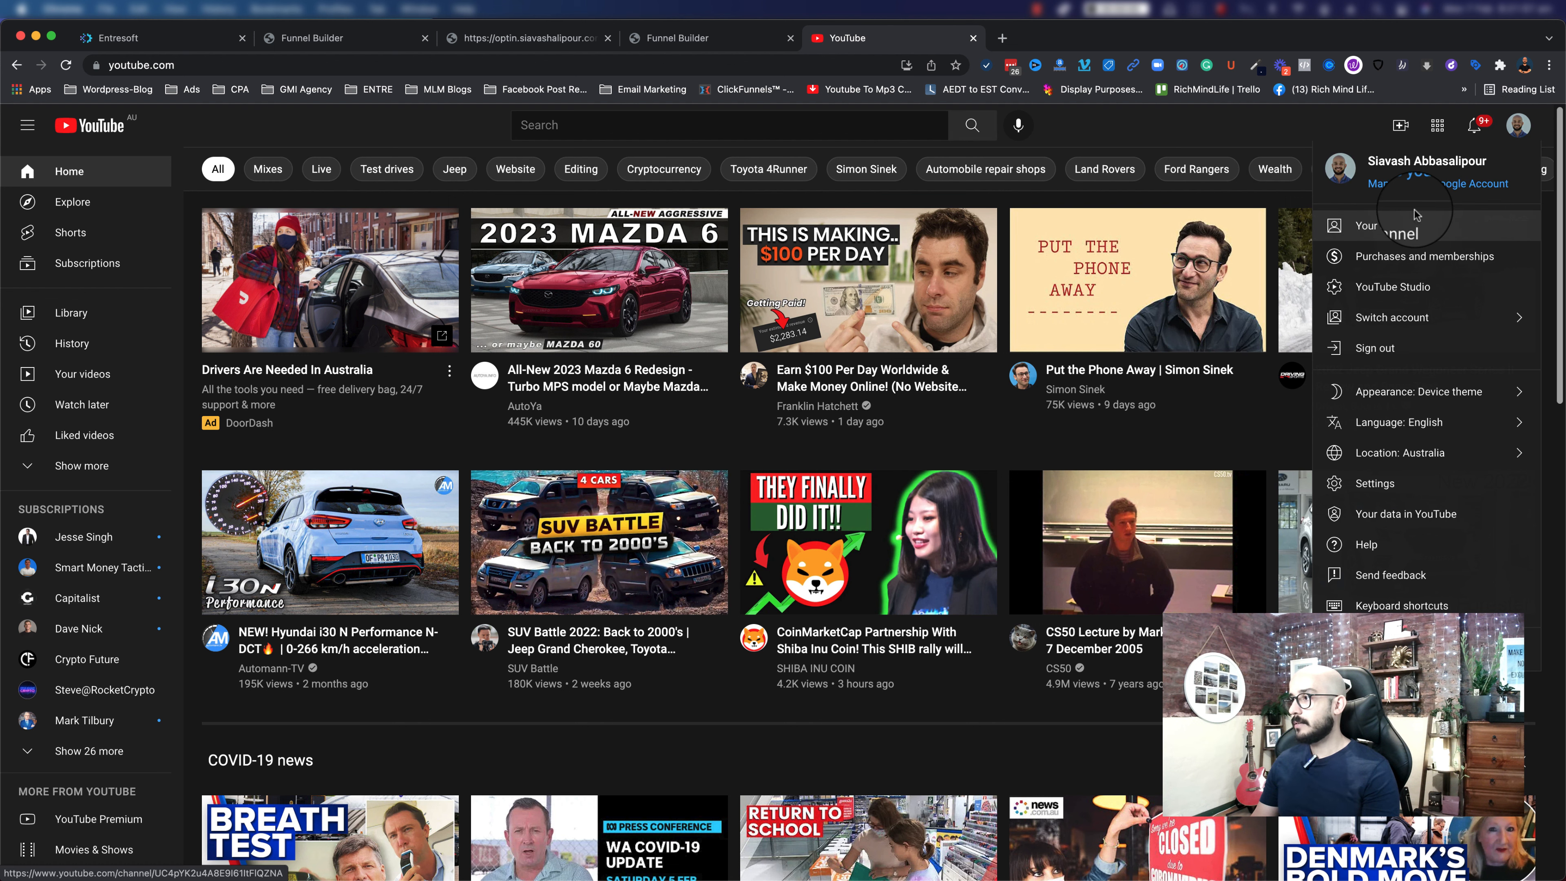
{"action": "left_click", "coordinate": [1392, 229]}
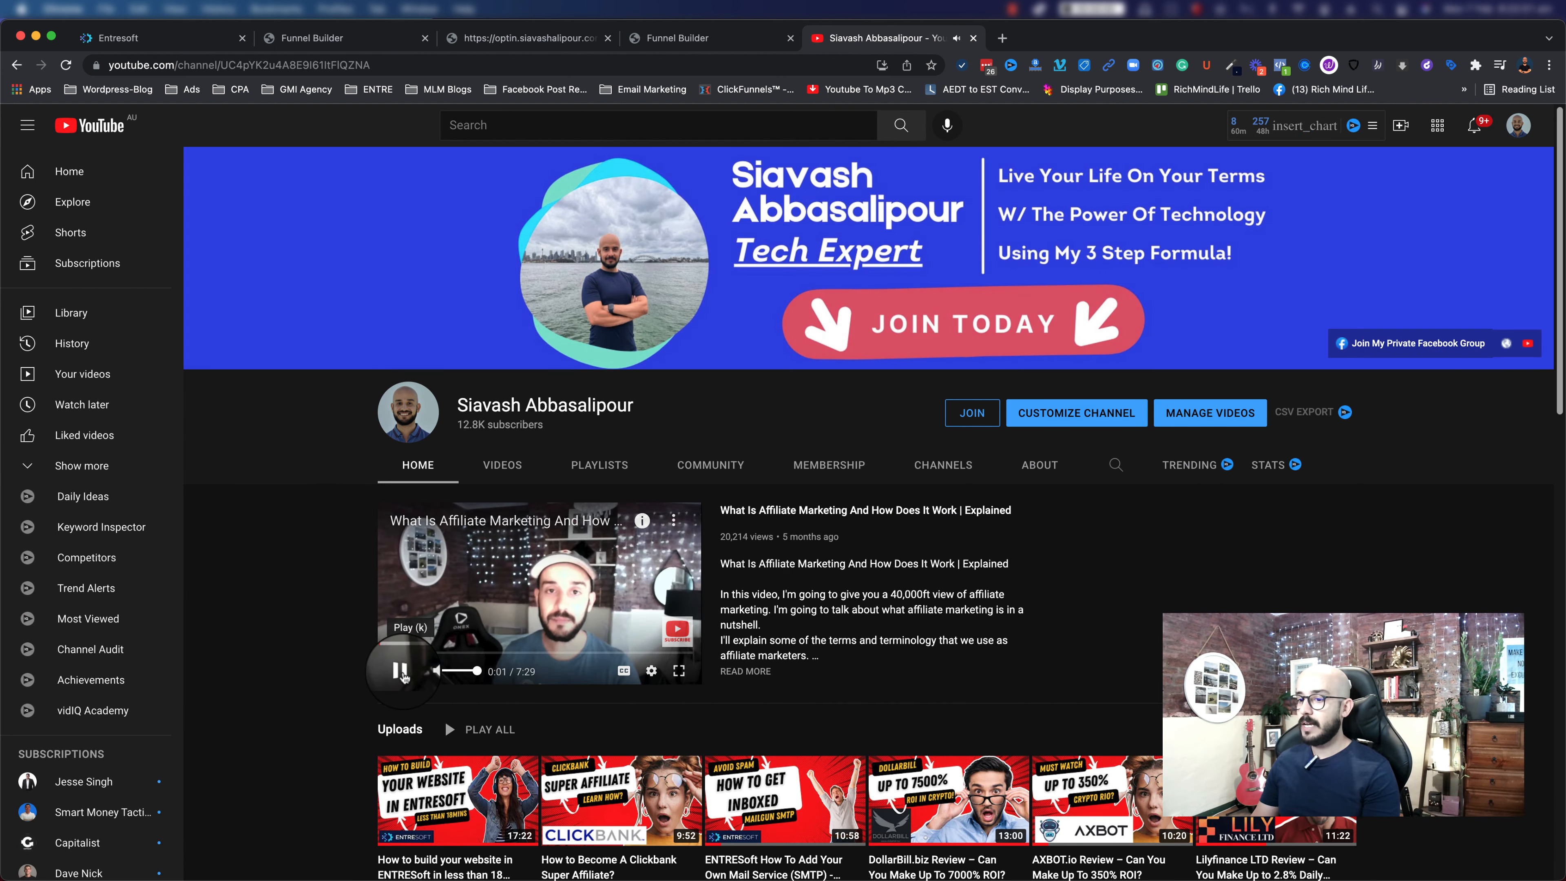
{"action": "scroll", "coordinate": [431, 666], "scroll_direction": "down", "scroll_amount": 5}
{"action": "scroll", "coordinate": [405, 611], "scroll_direction": "up", "scroll_amount": 1}
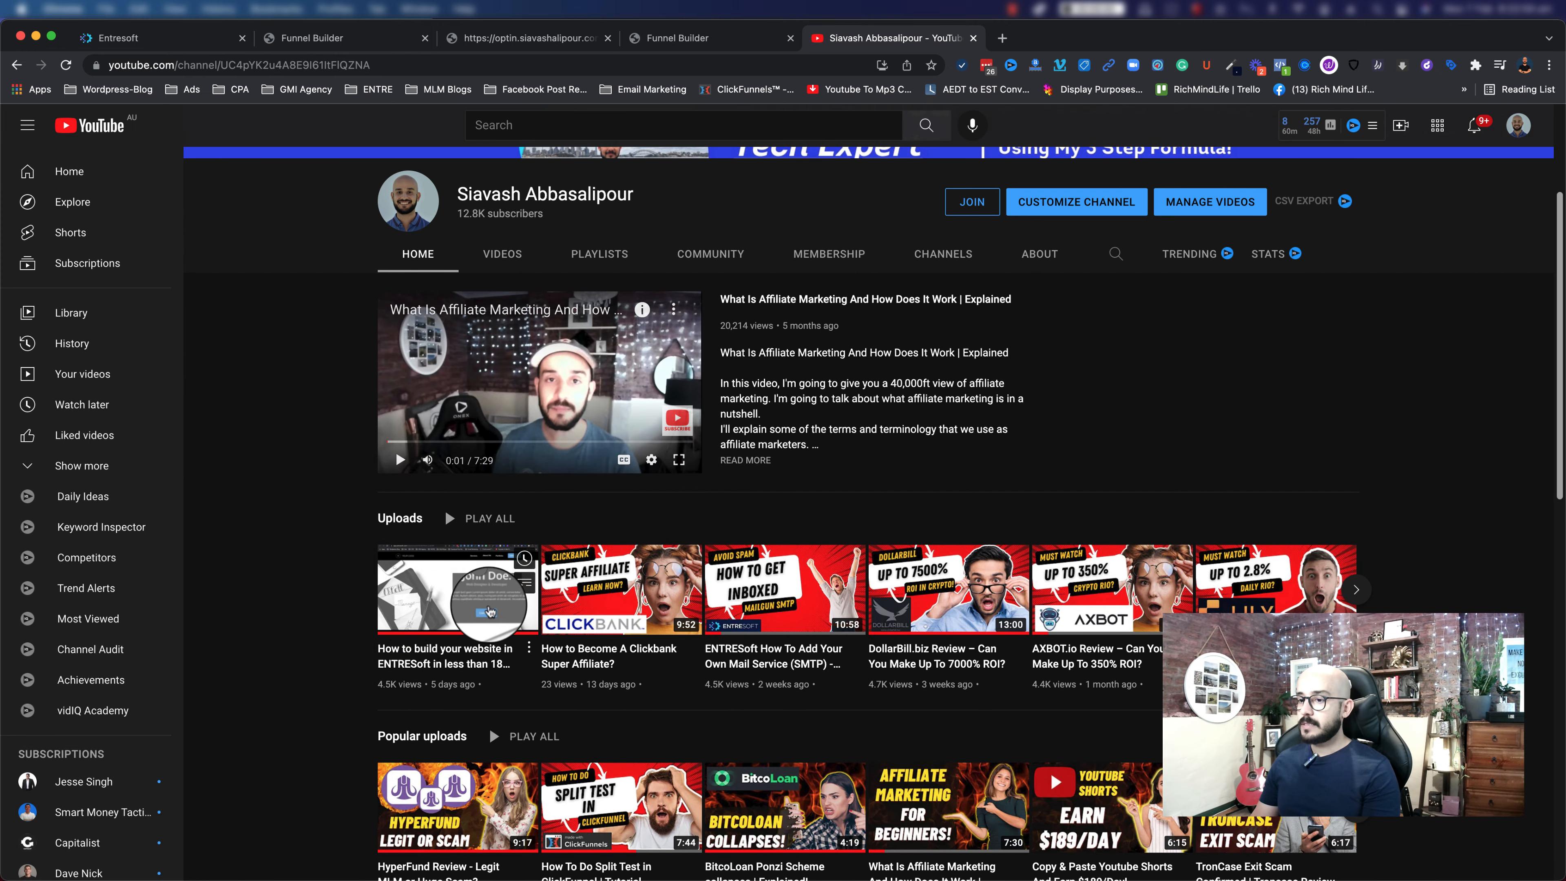
{"action": "right_click", "coordinate": [481, 597]}
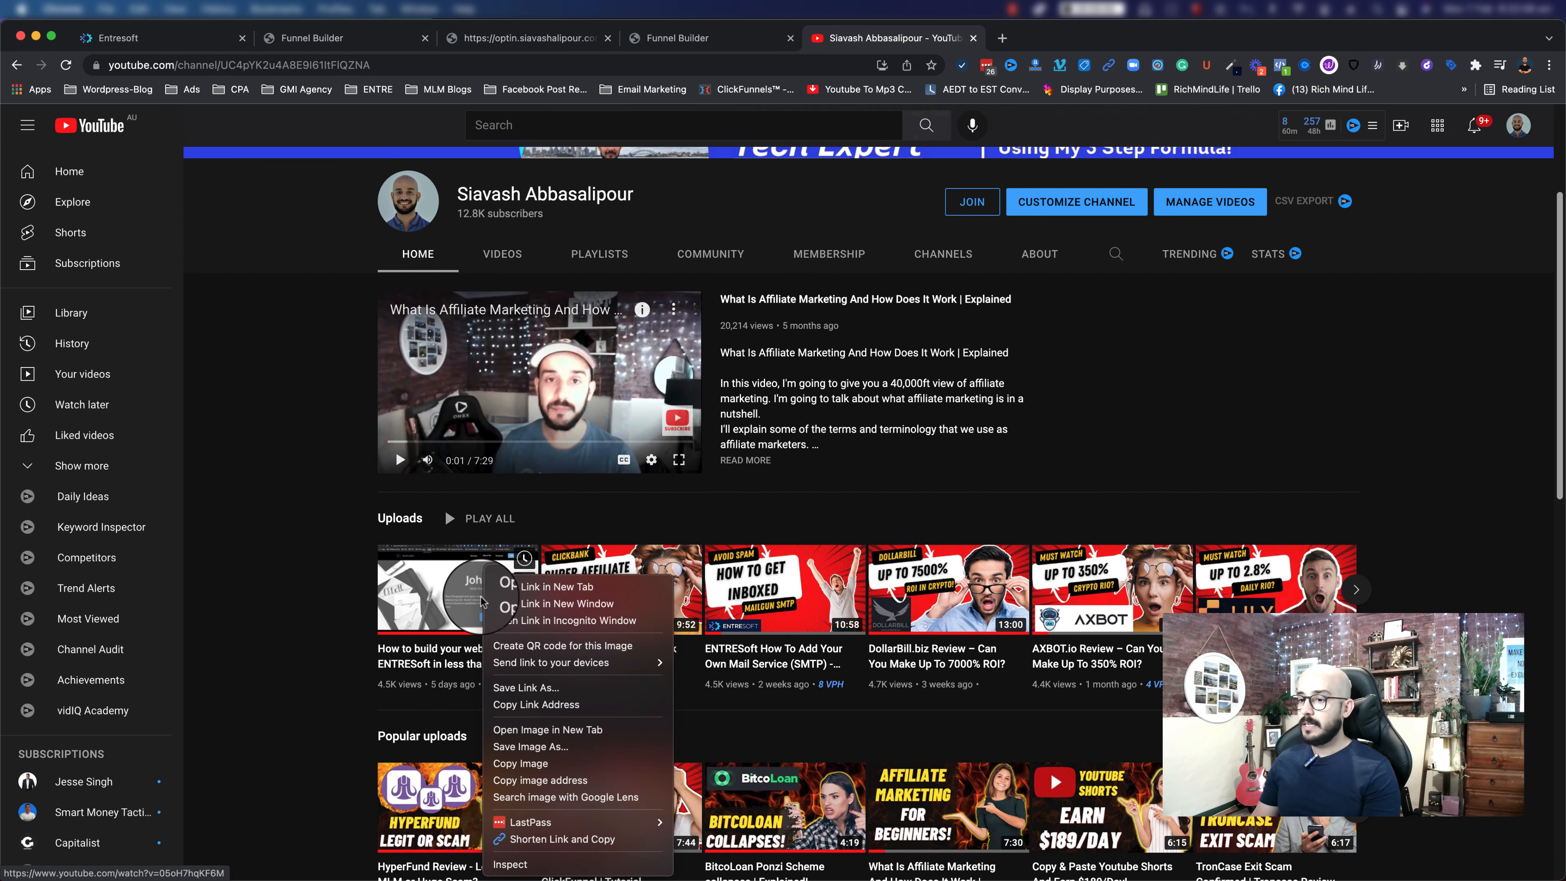
{"action": "left_click", "coordinate": [532, 705]}
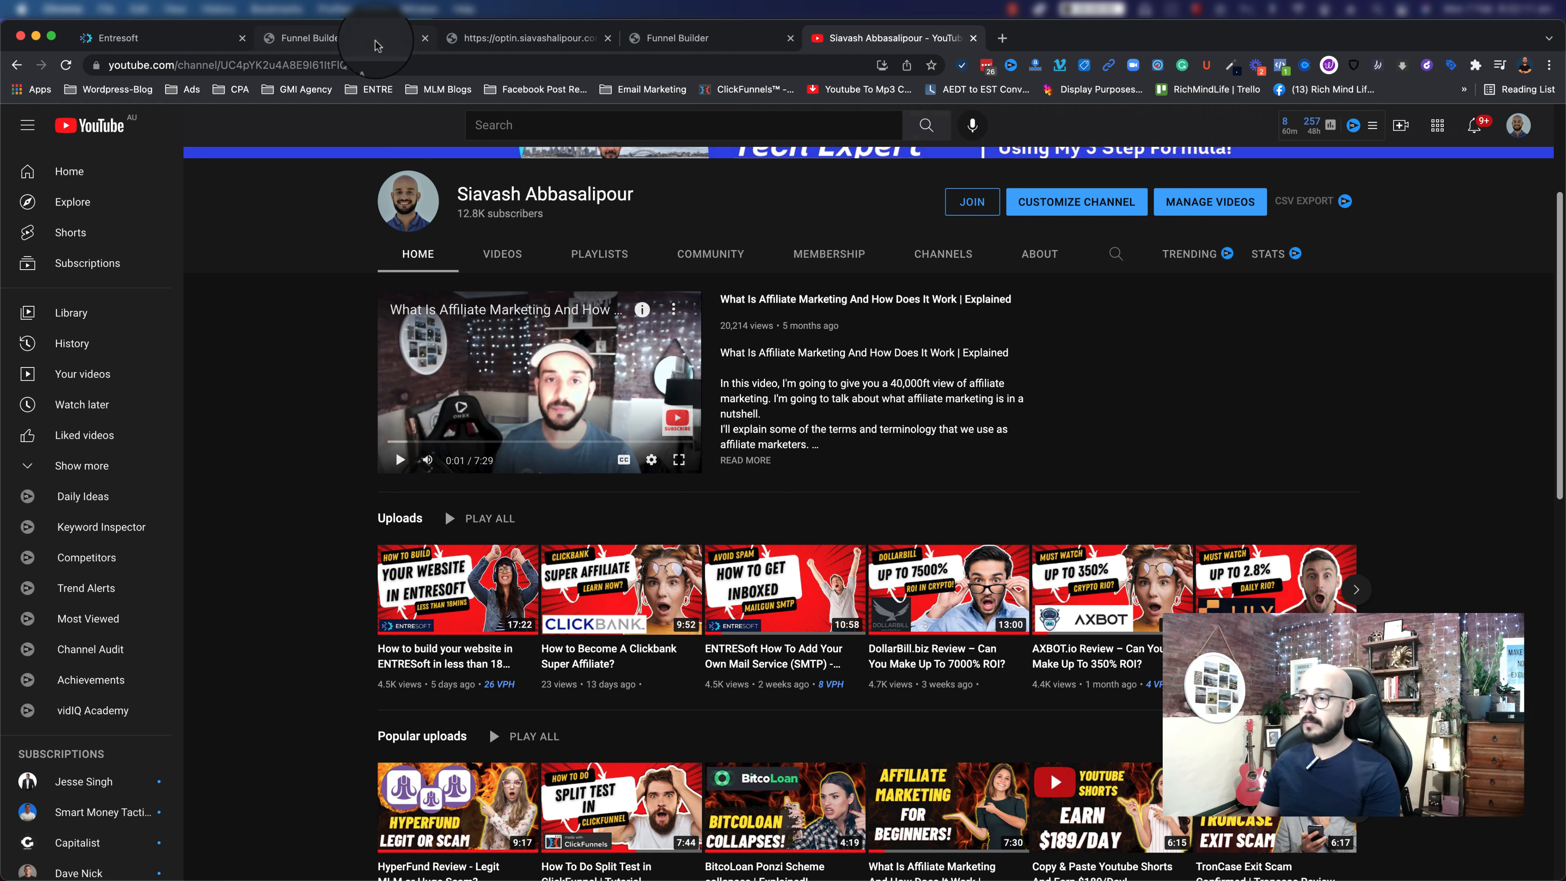
{"action": "left_click", "coordinate": [388, 39]}
{"action": "left_click", "coordinate": [99, 727]}
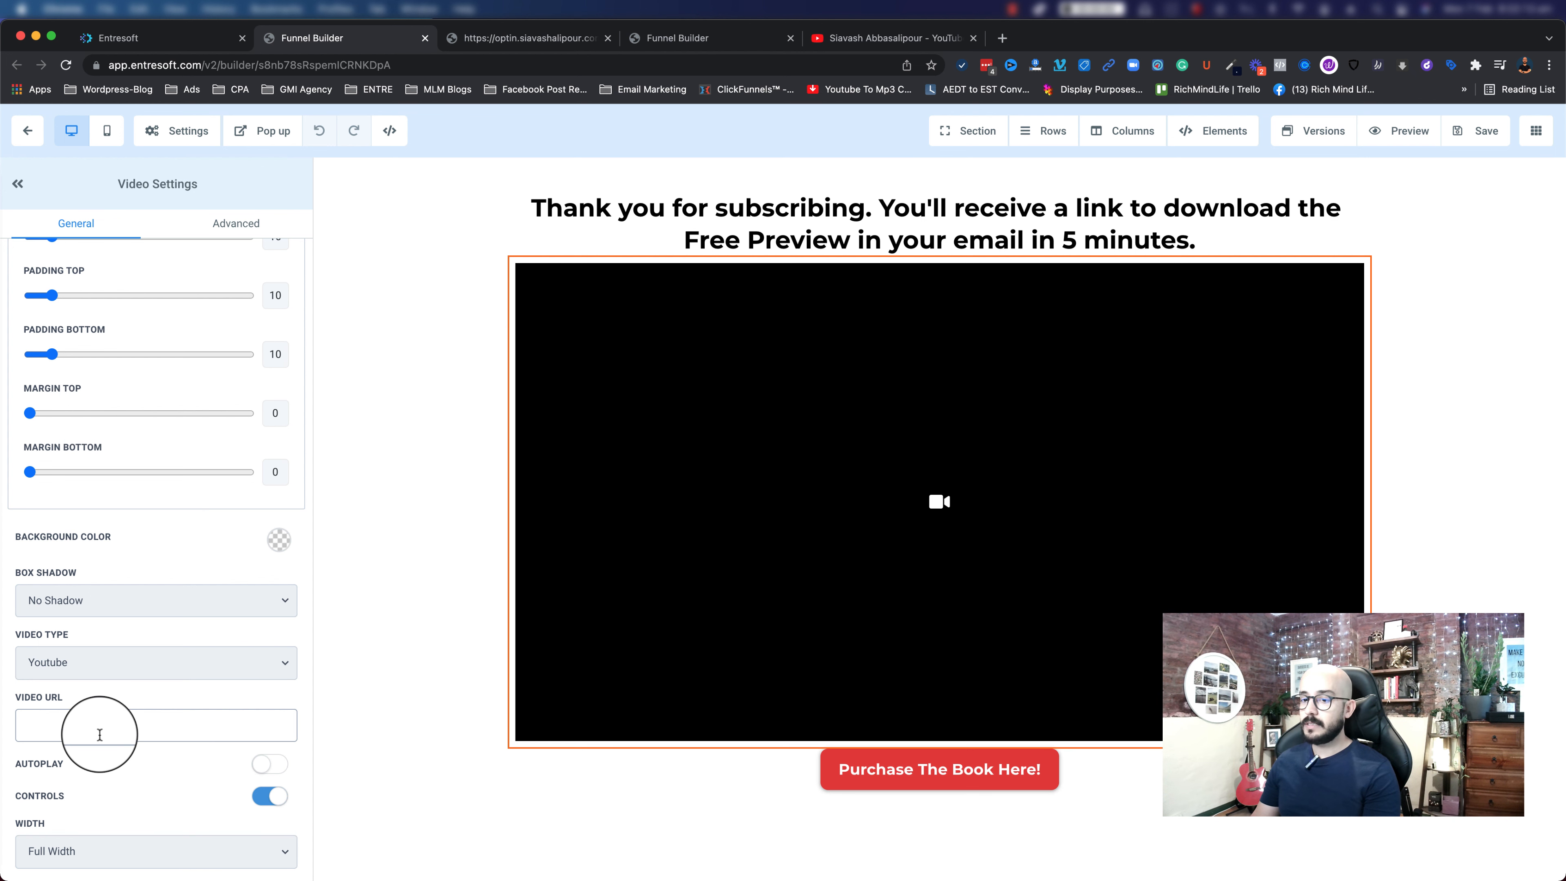
{"action": "right_click", "coordinate": [99, 734]}
{"action": "left_click", "coordinate": [129, 738]}
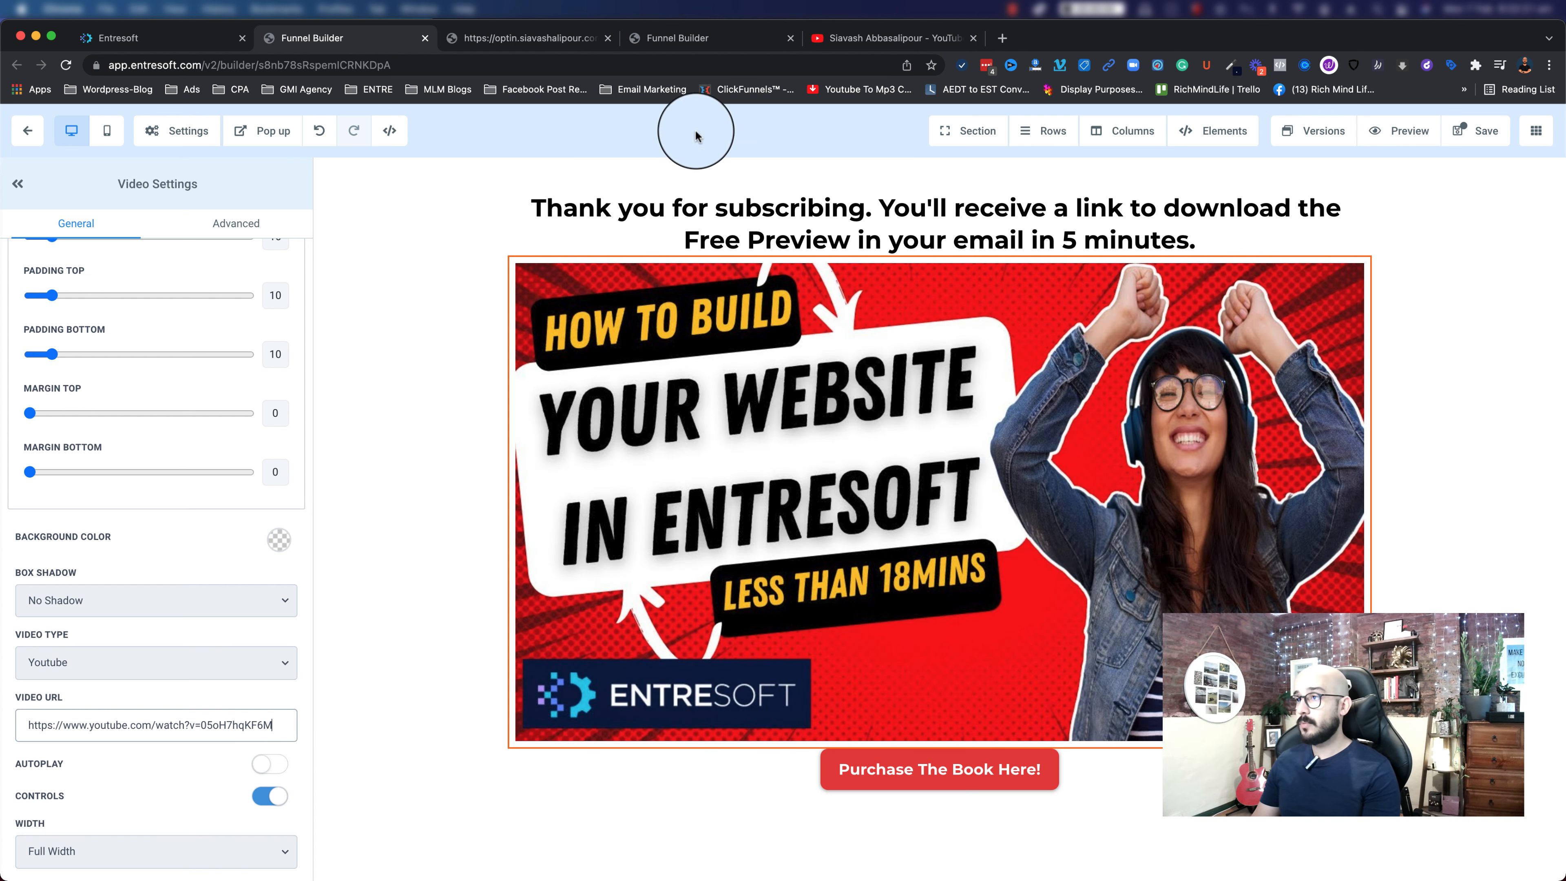
- Open Vimeo in a new tab and log in with the owner's Google account
{"action": "left_click", "coordinate": [1004, 39]}
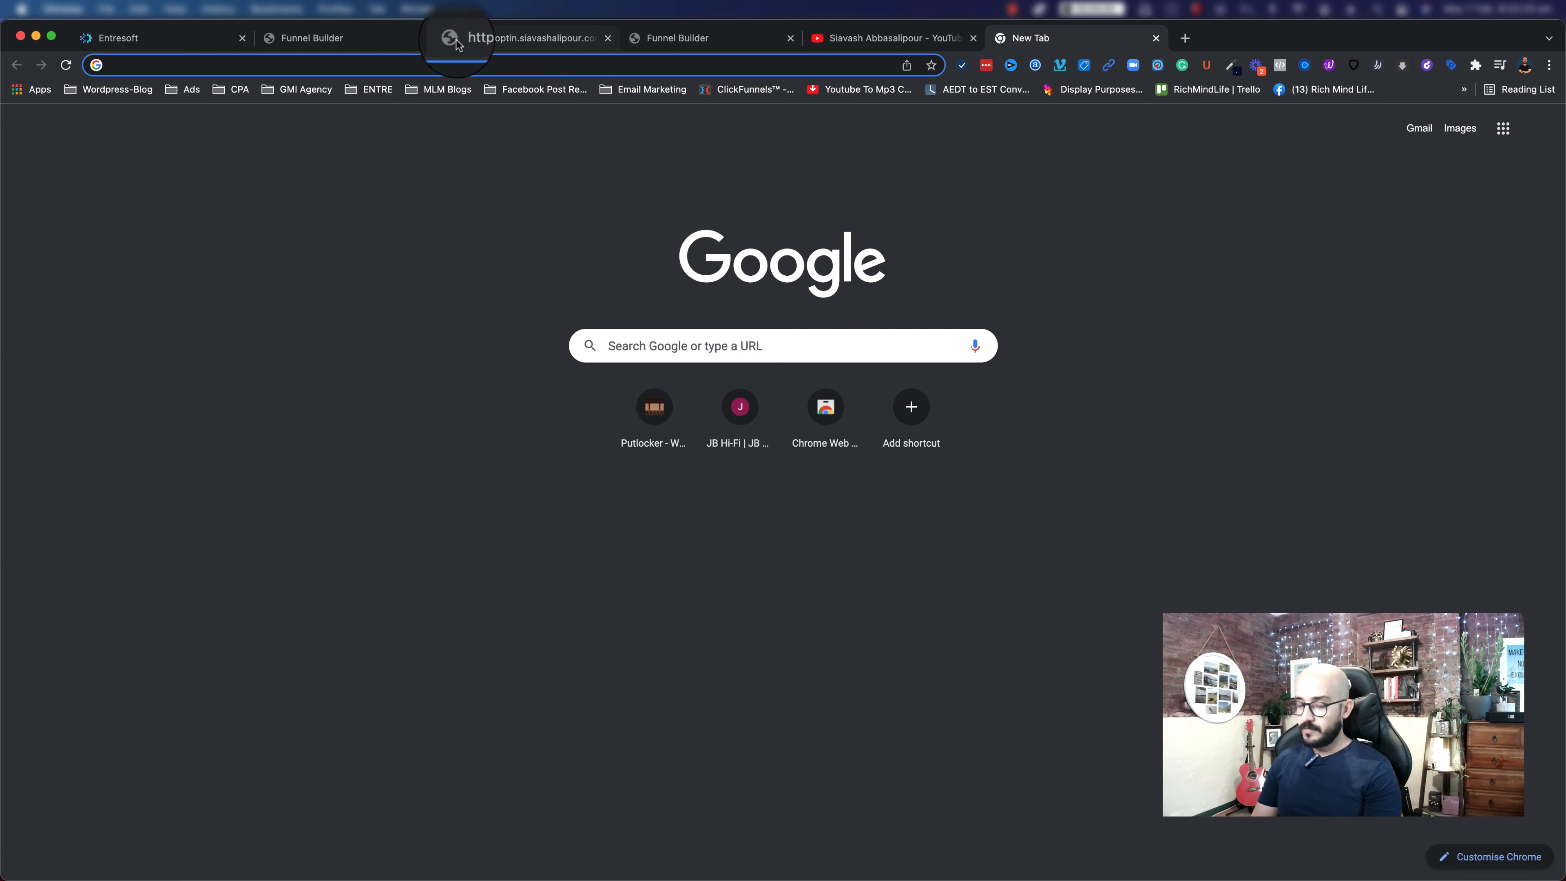
{"action": "type", "text": "vi"}
{"action": "key", "text": "Return"}
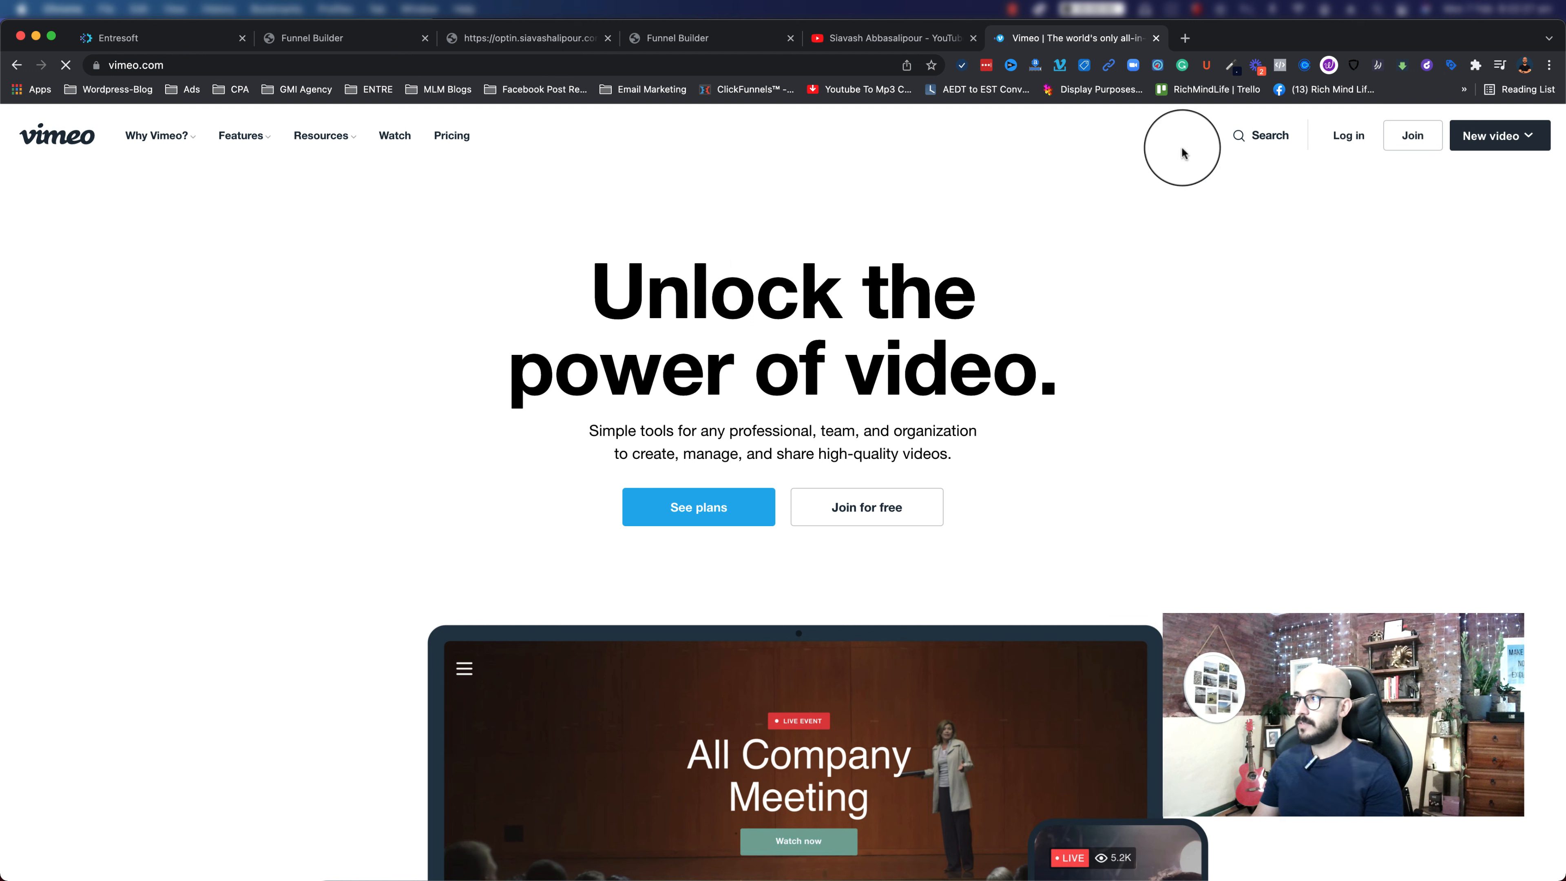
{"action": "left_click", "coordinate": [1346, 137]}
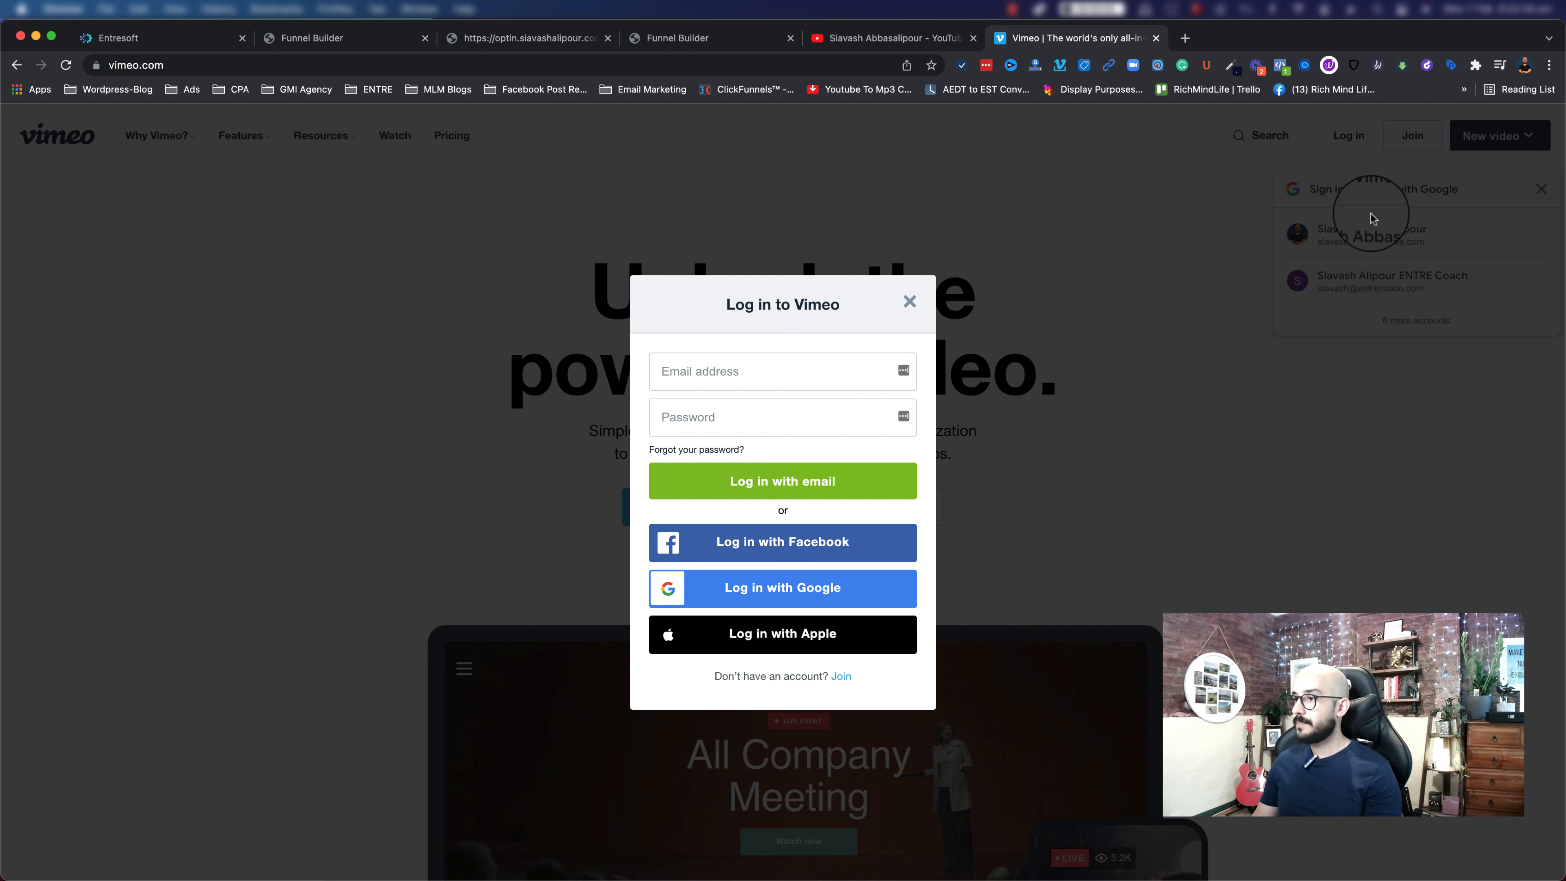
{"action": "left_click", "coordinate": [1374, 226]}
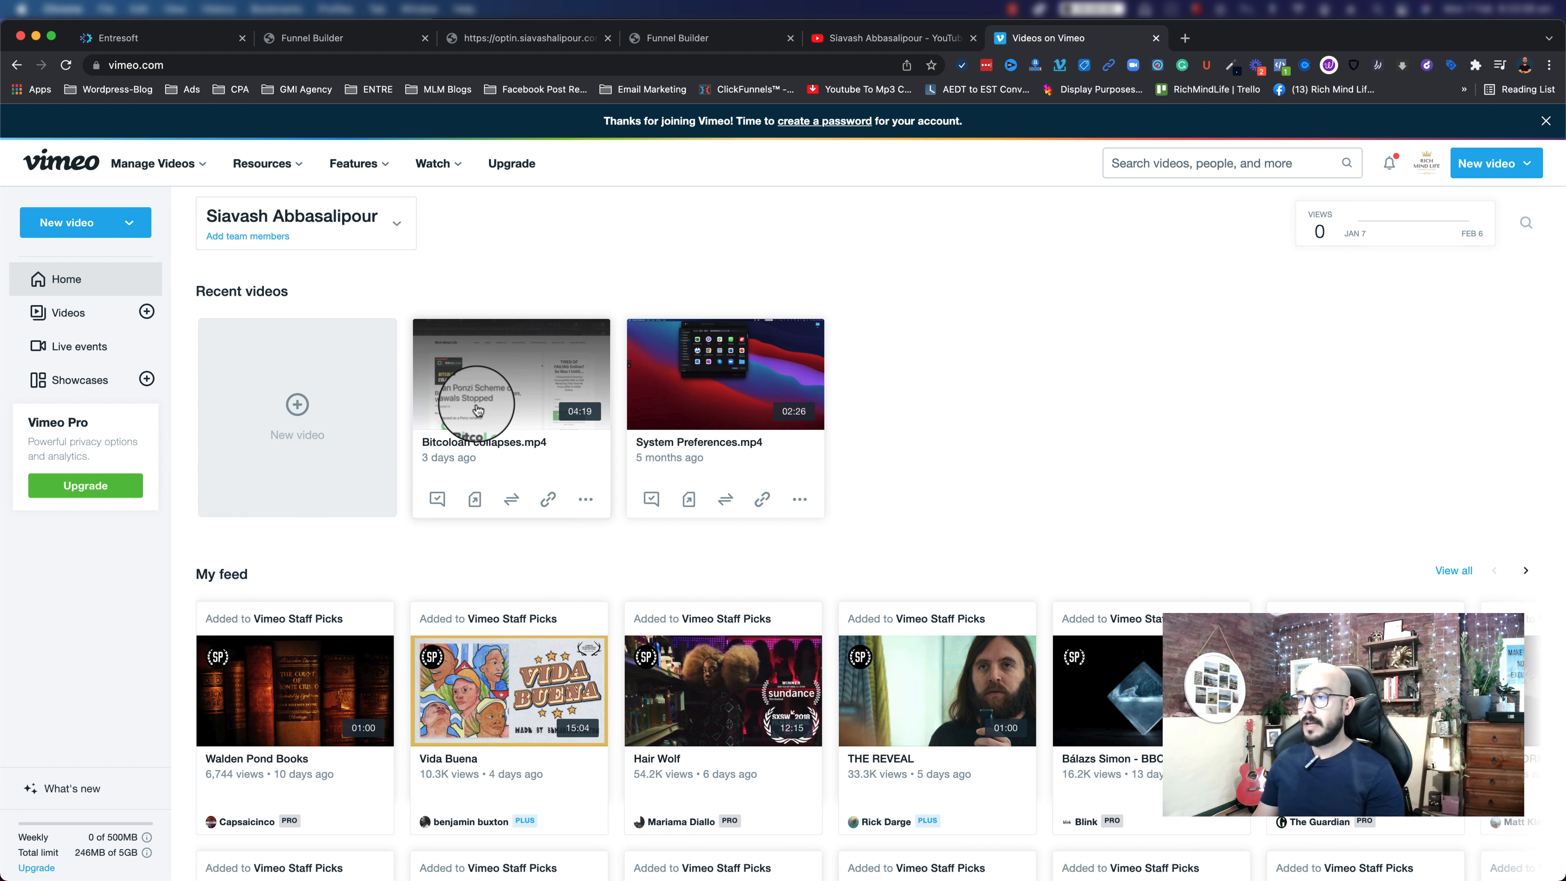
- Open the "Bitcoloan collapses" video, review its privacy settings without changes, and copy its share link
{"action": "left_click", "coordinate": [478, 410]}
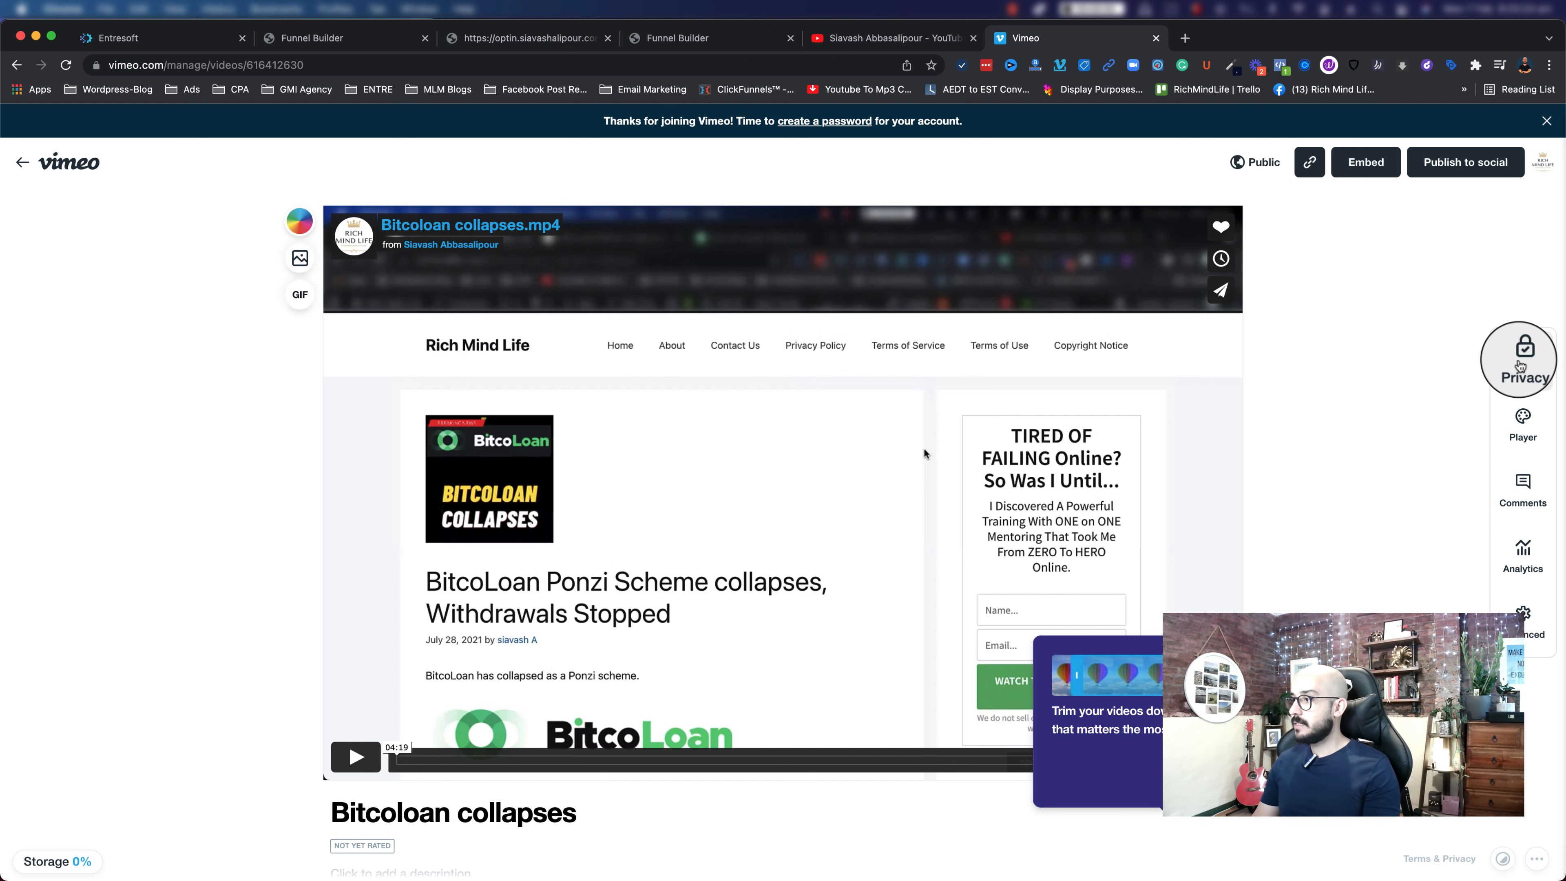
{"action": "left_click", "coordinate": [1521, 366]}
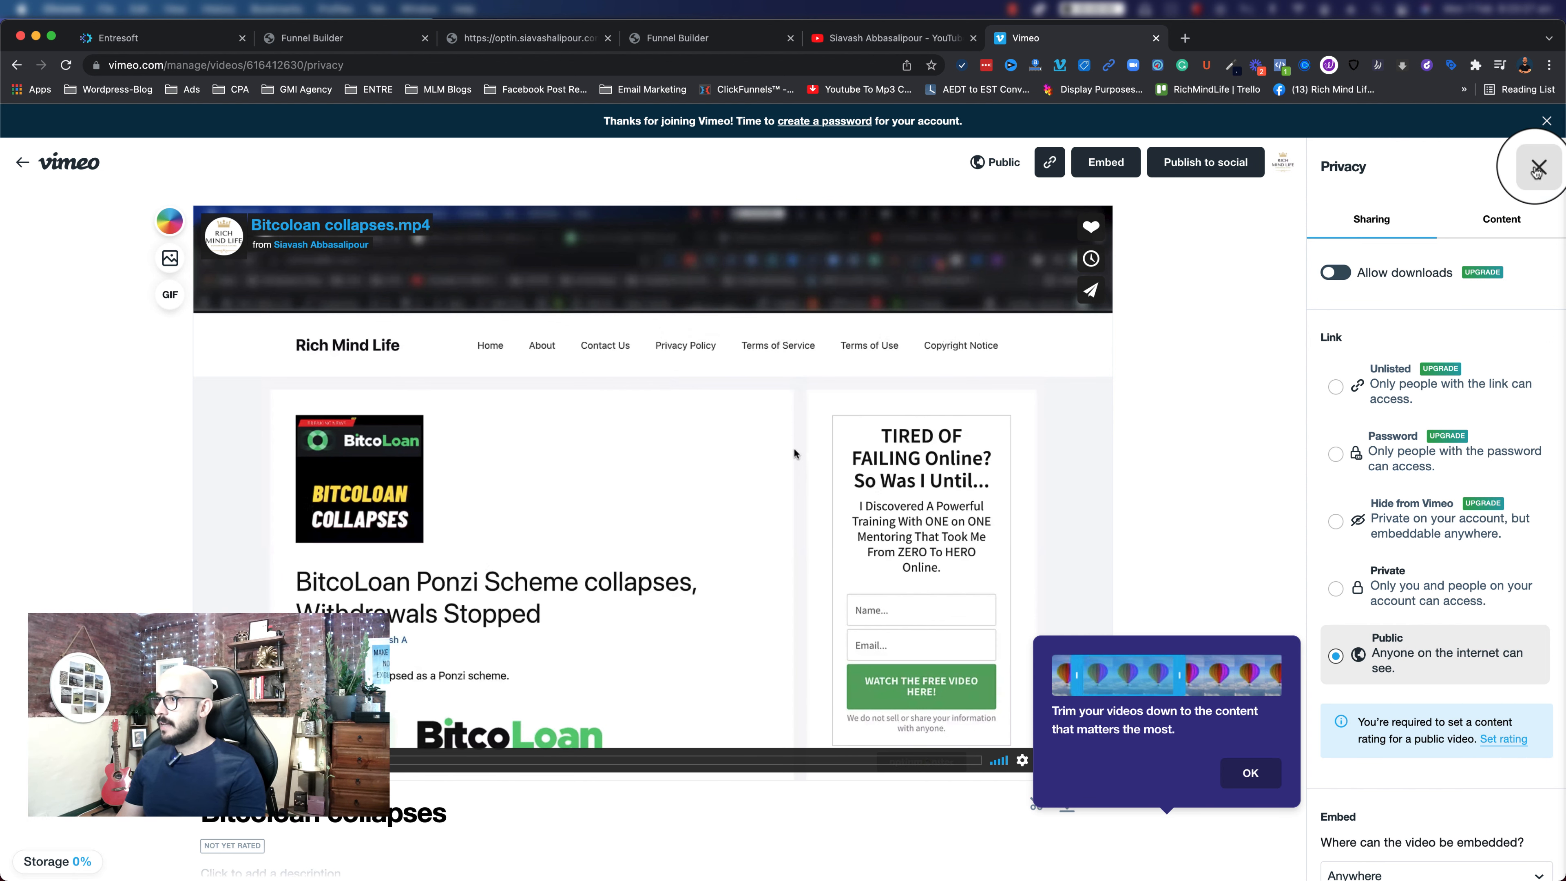
{"action": "left_click", "coordinate": [1538, 167]}
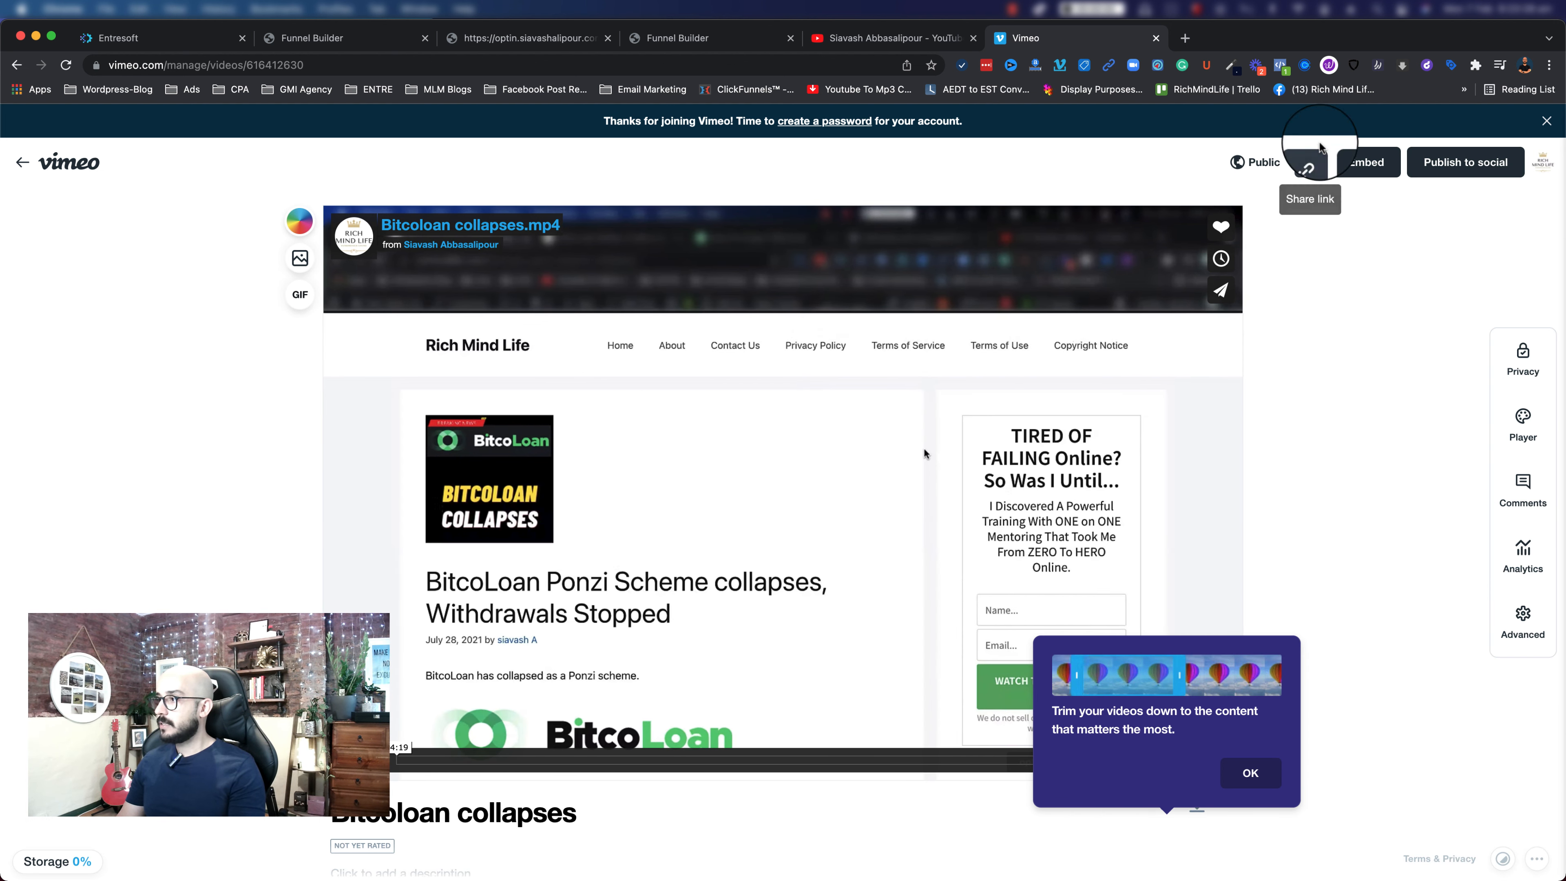
{"action": "left_click", "coordinate": [1310, 163]}
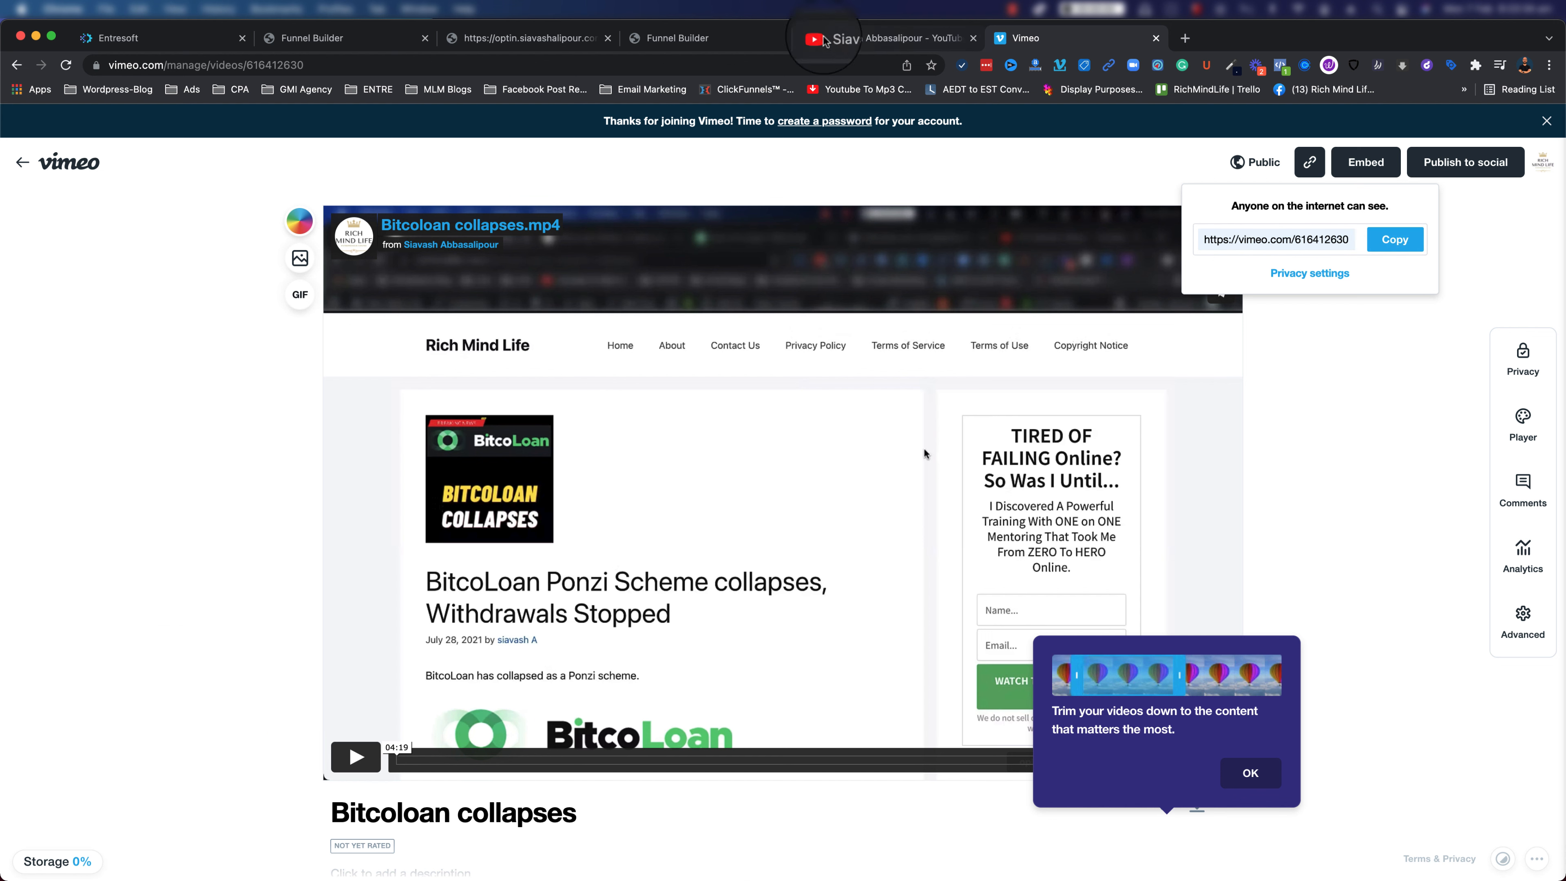
{"action": "left_click", "coordinate": [333, 38]}
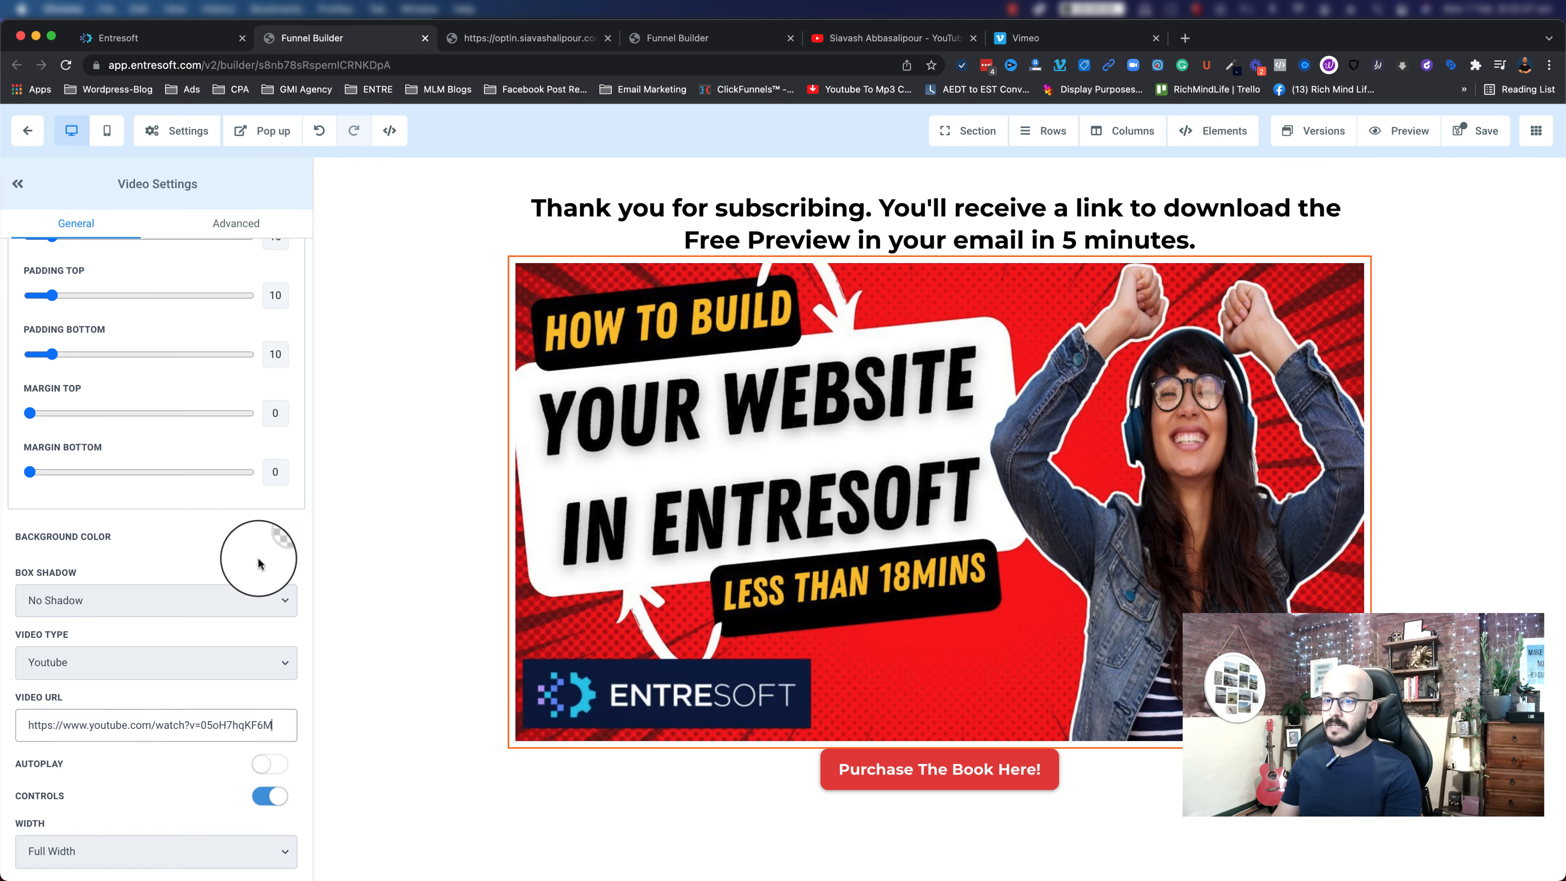
{"action": "left_click", "coordinate": [148, 663]}
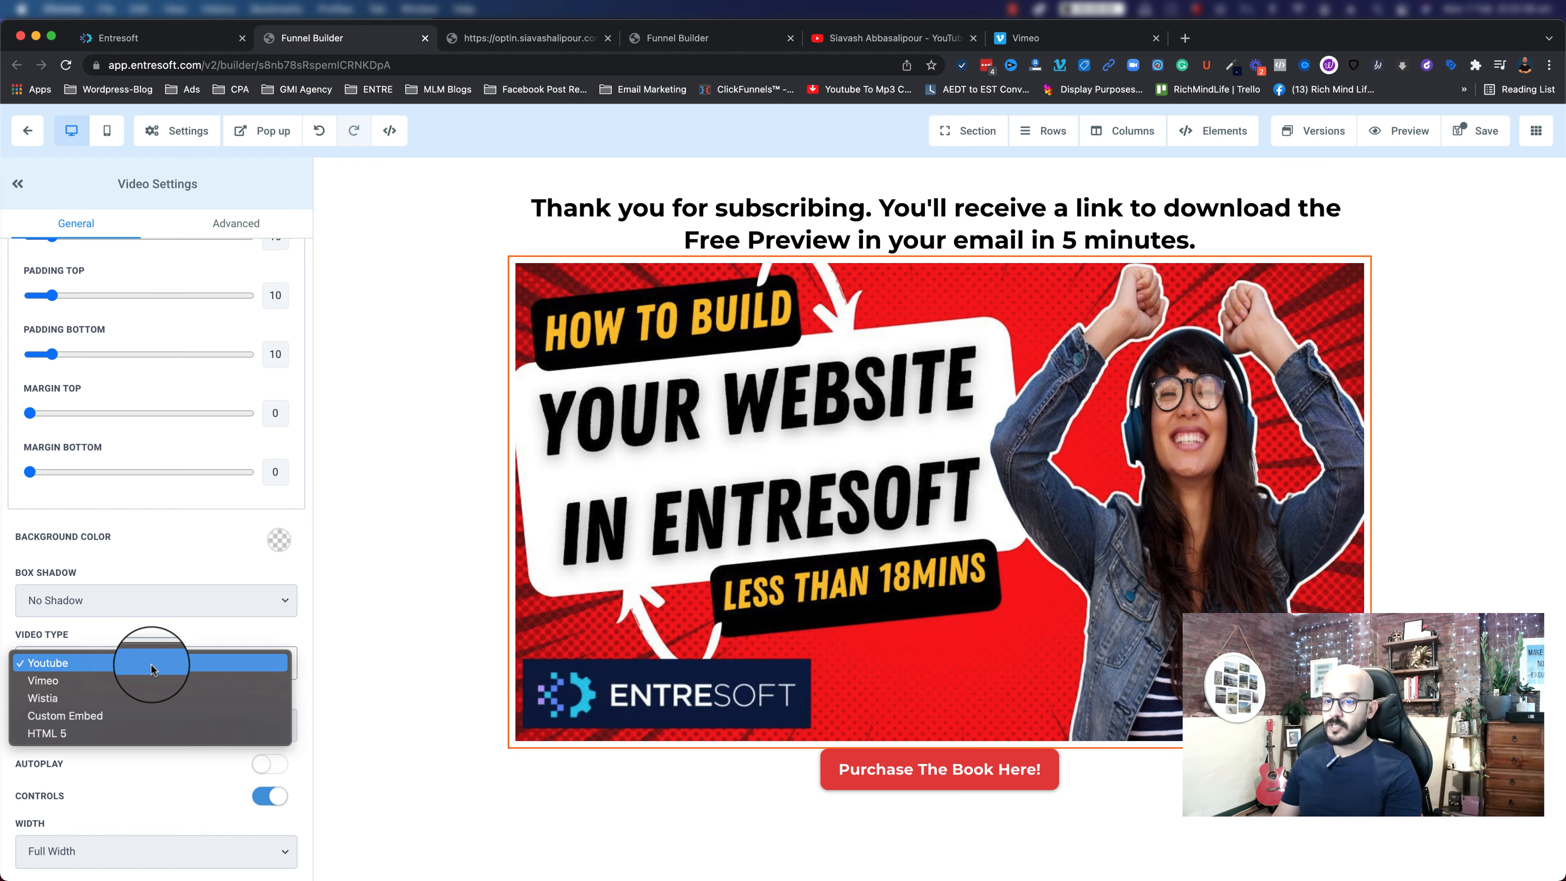
{"action": "left_click", "coordinate": [124, 680]}
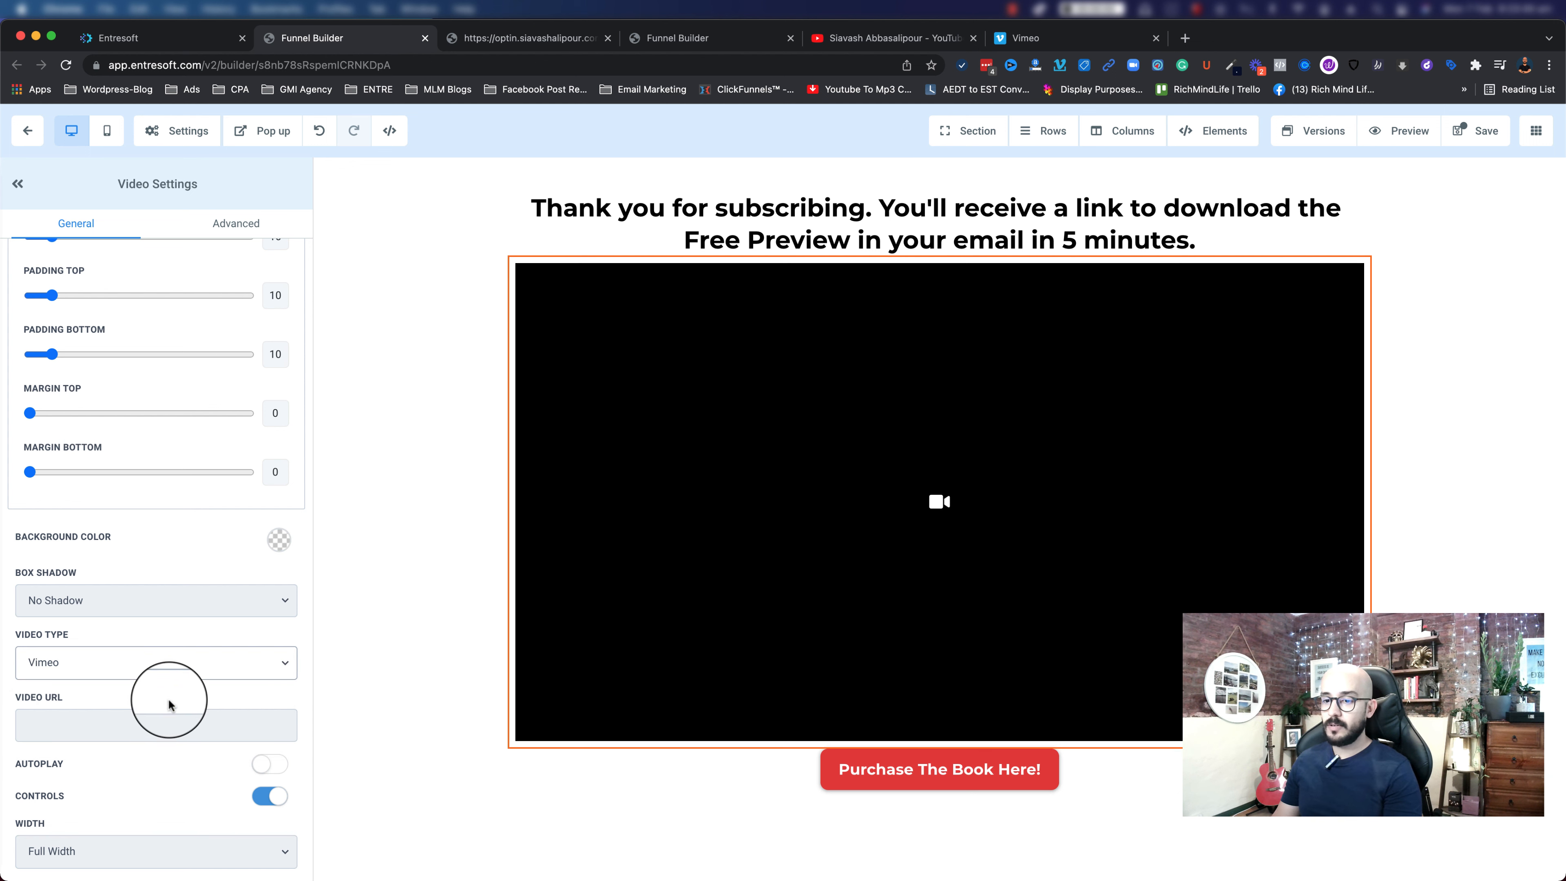
{"action": "left_click", "coordinate": [161, 725]}
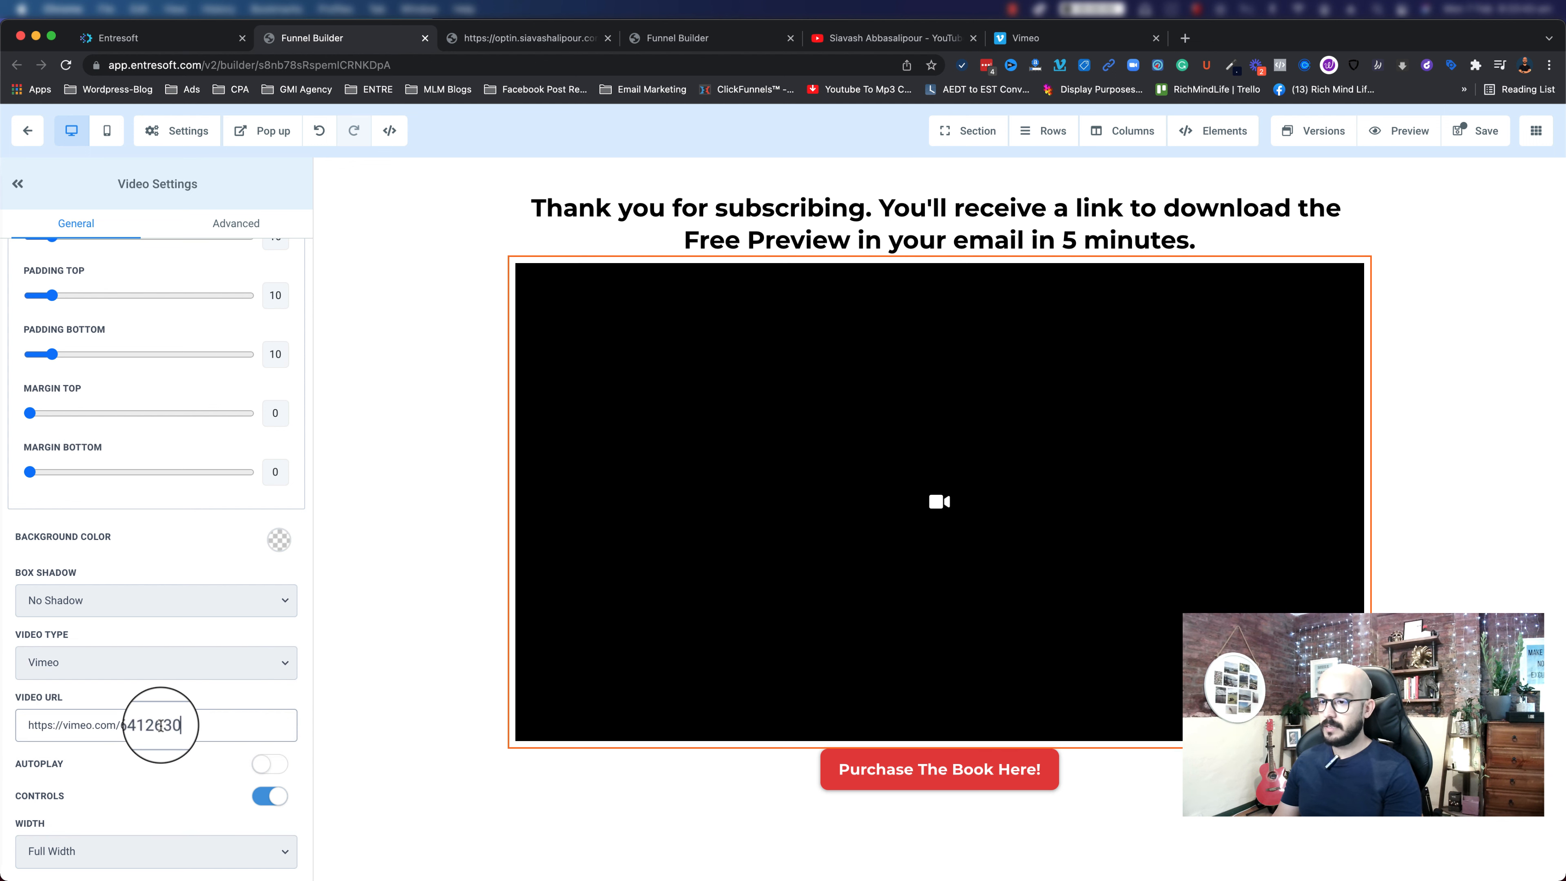
{"action": "left_click", "coordinate": [335, 637]}
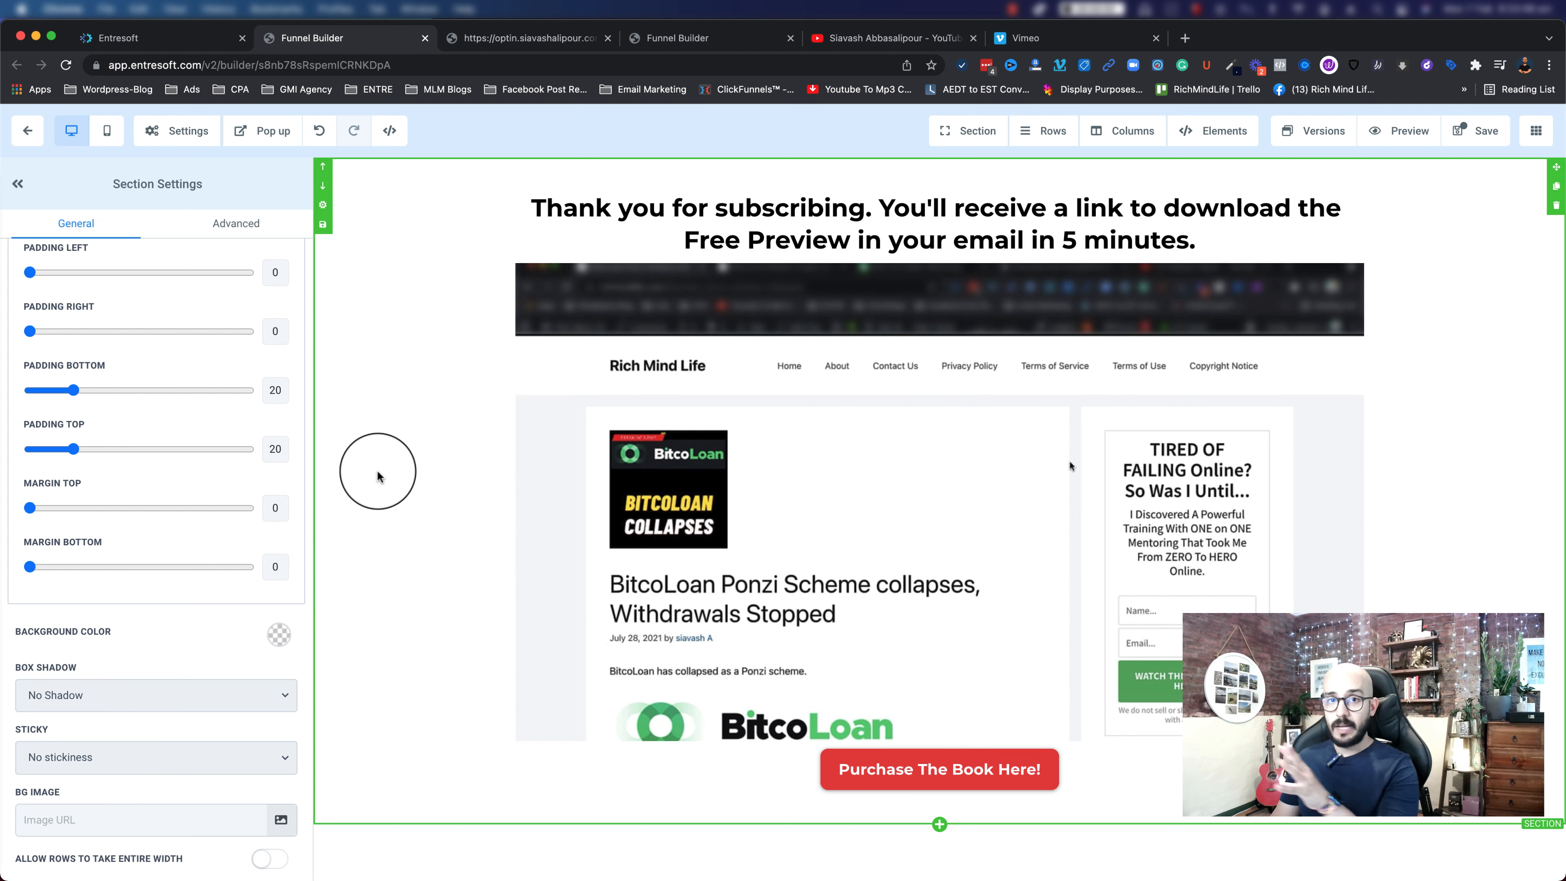
- Open the settings of the "Purchase The Book Here!" button below the video
{"action": "scroll", "coordinate": [378, 475], "scroll_direction": "down", "scroll_amount": 1}
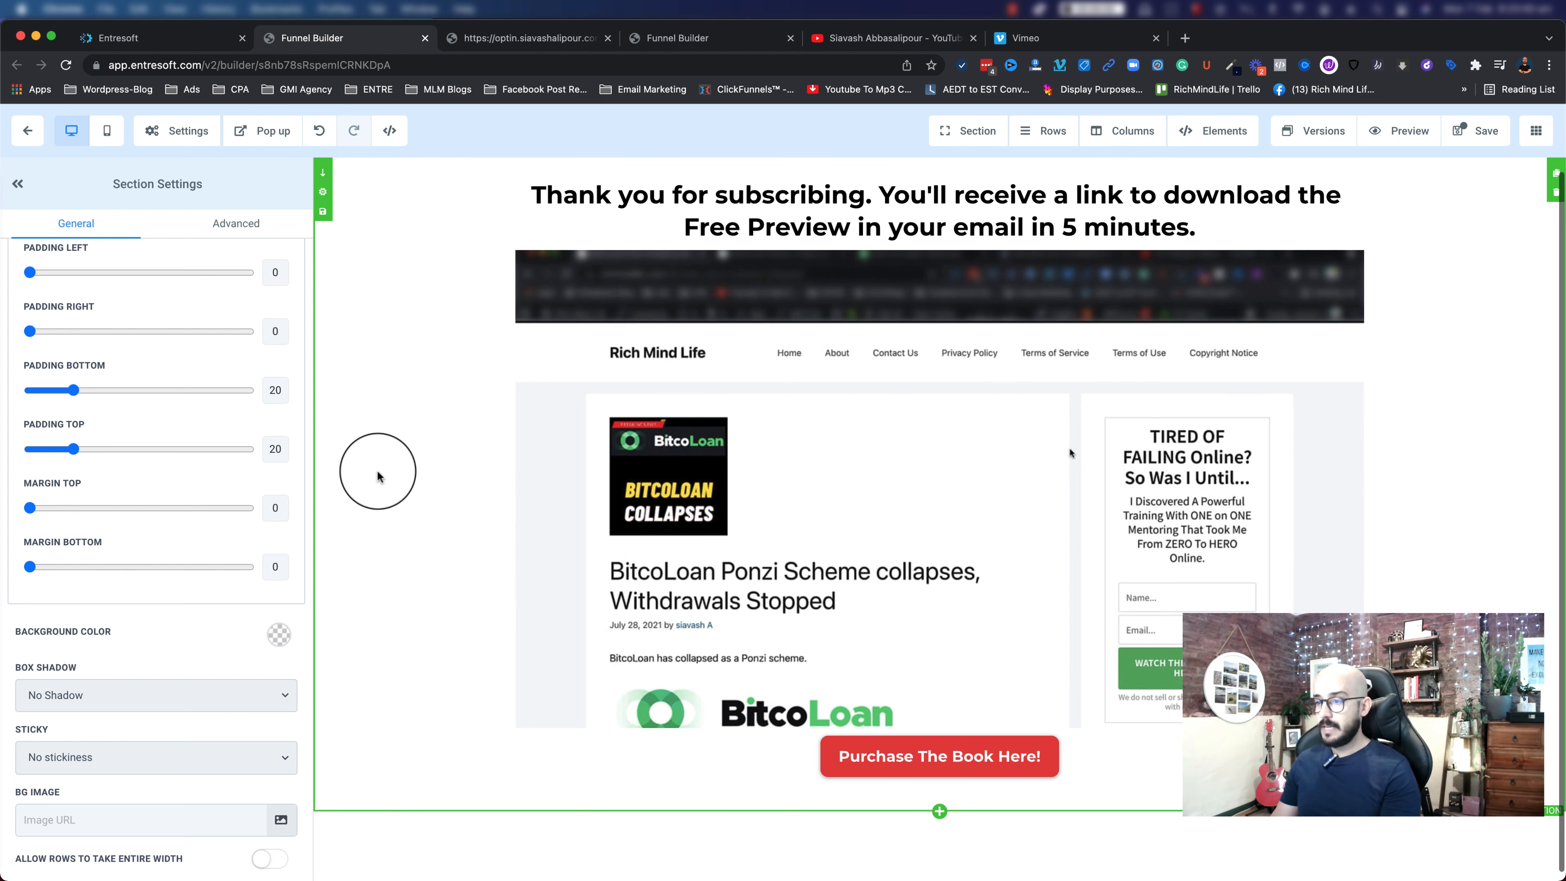
{"action": "left_click", "coordinate": [868, 757]}
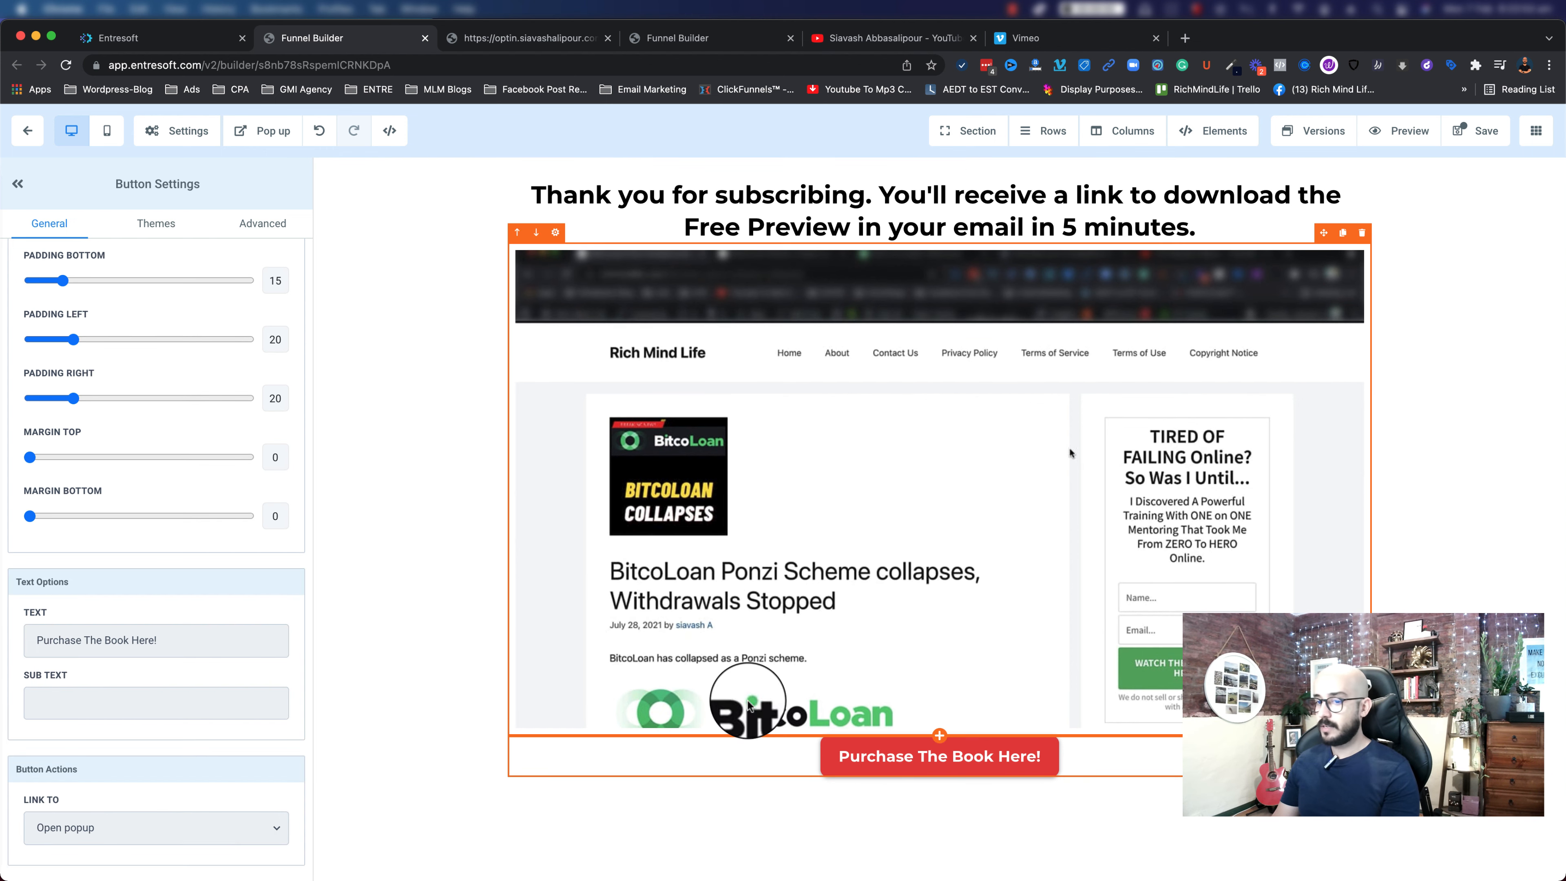